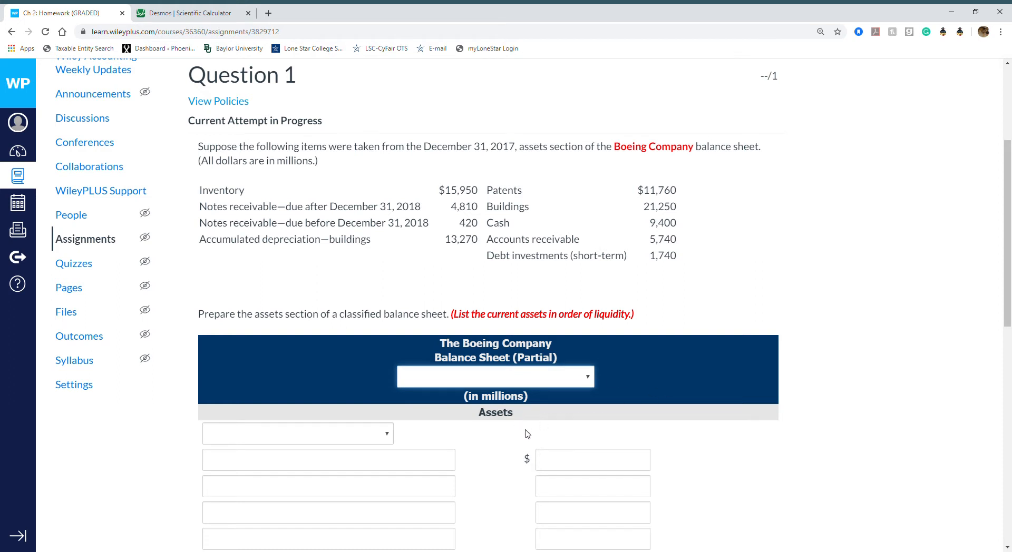
# Step: Set the balance sheet date to December 31, 2017 and the first section heading to Current Assets
pyautogui.press('Down')
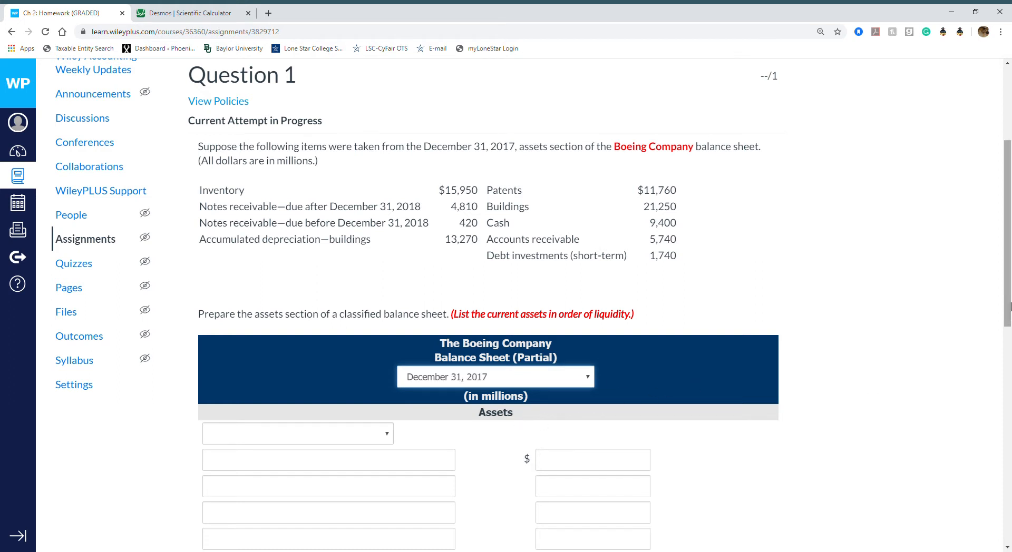
pyautogui.moveTo(1011, 304); pyautogui.dragTo(1001, 418)
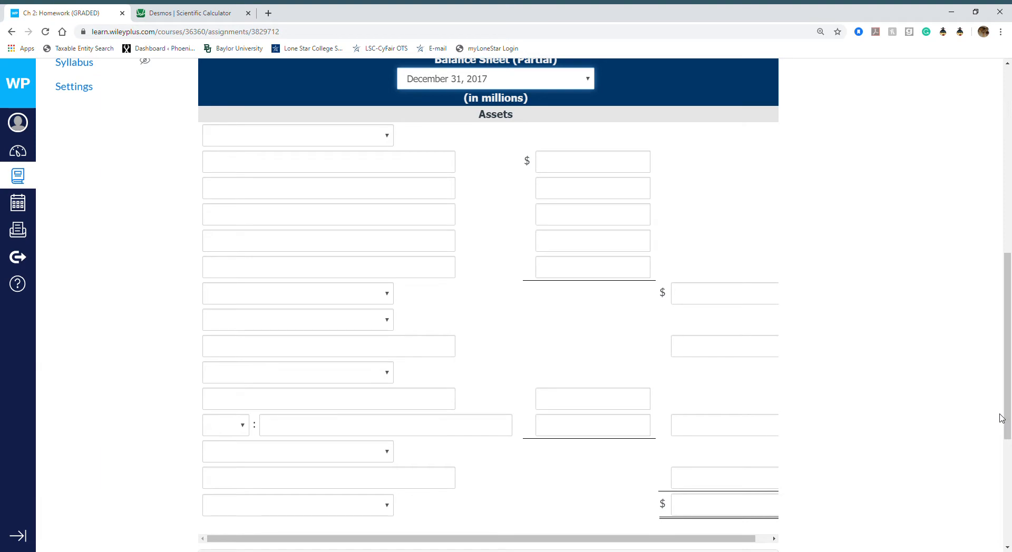
pyautogui.click(389, 138)
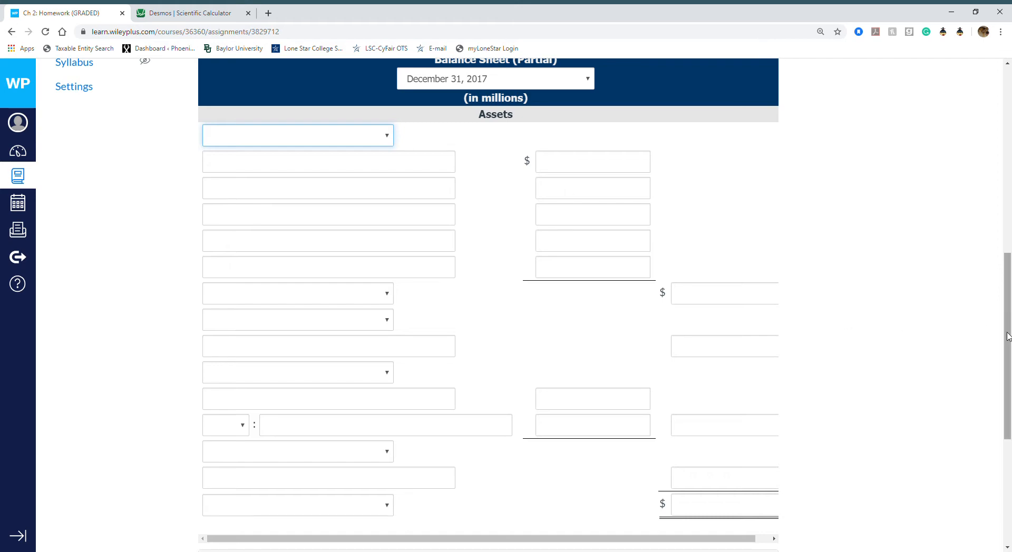
pyautogui.moveTo(1007, 369); pyautogui.dragTo(1008, 182)
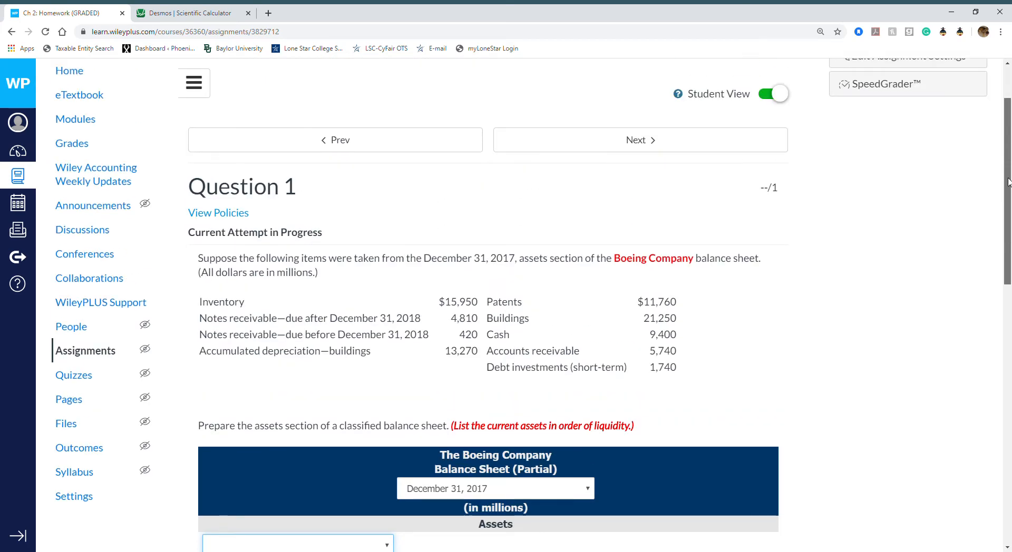
pyautogui.moveTo(1007, 182); pyautogui.dragTo(1007, 285)
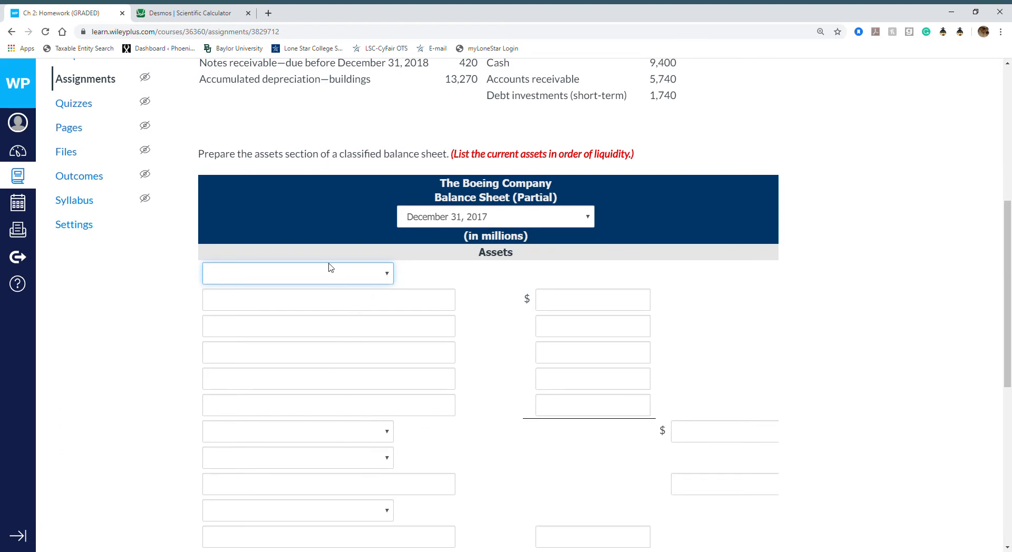
pyautogui.press('Down')
pyautogui.press('Up')
# Step: Hide the course navigation sidebar and enlarge the page so the balance sheet form fills more space
pyautogui.hotkey('ctrl', '+')
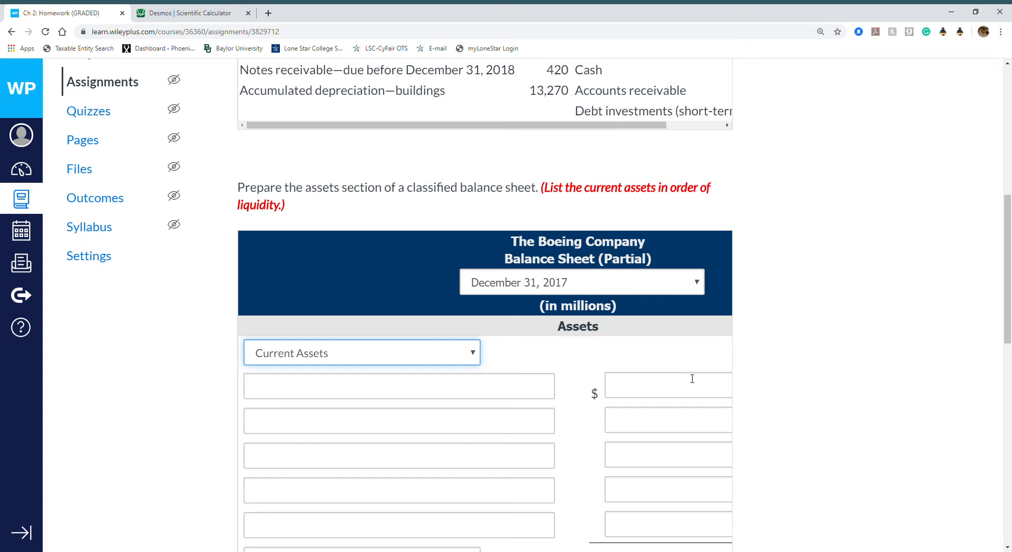
pyautogui.hotkey('ctrl', '-')
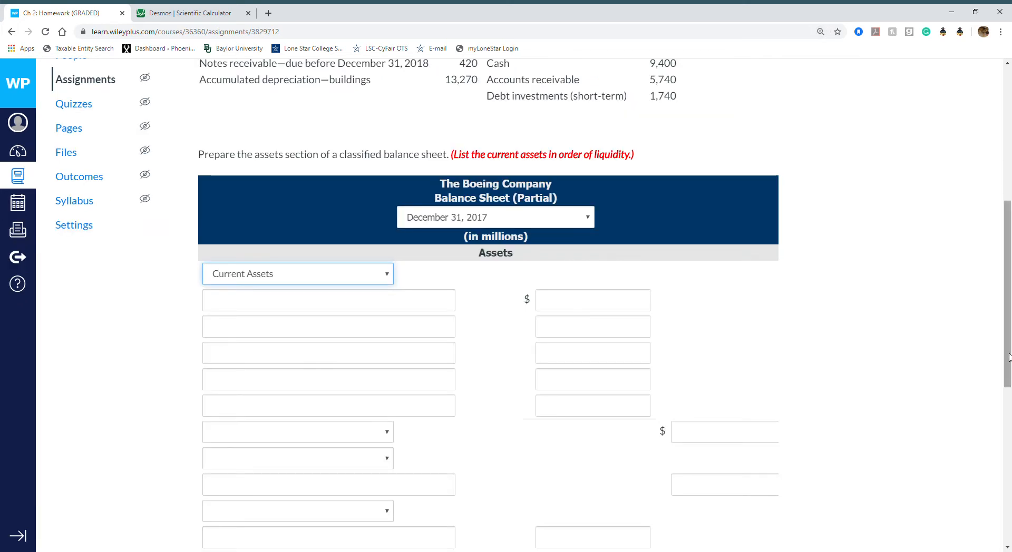
pyautogui.moveTo(1008, 357); pyautogui.dragTo(996, 238)
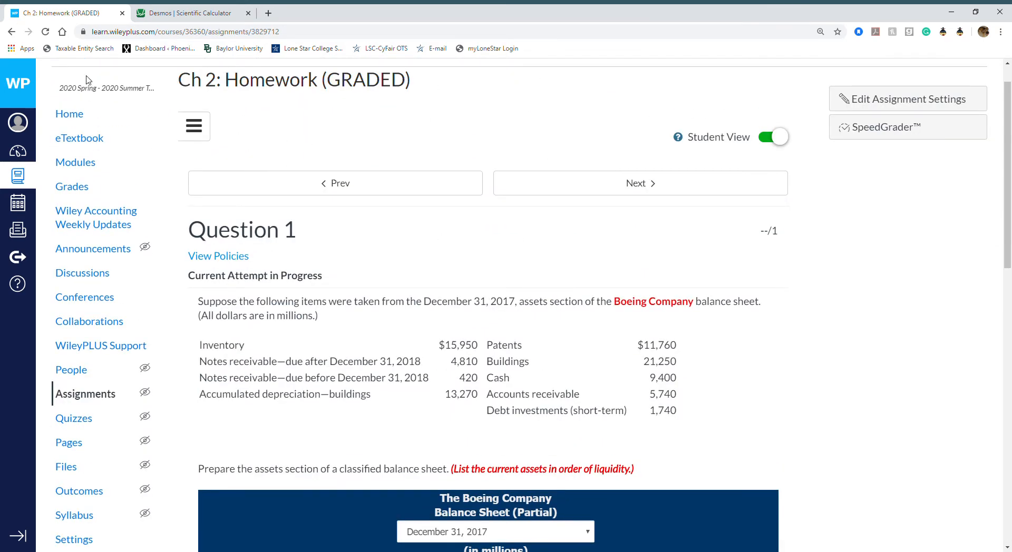
pyautogui.scroll(1, 1008, 113)
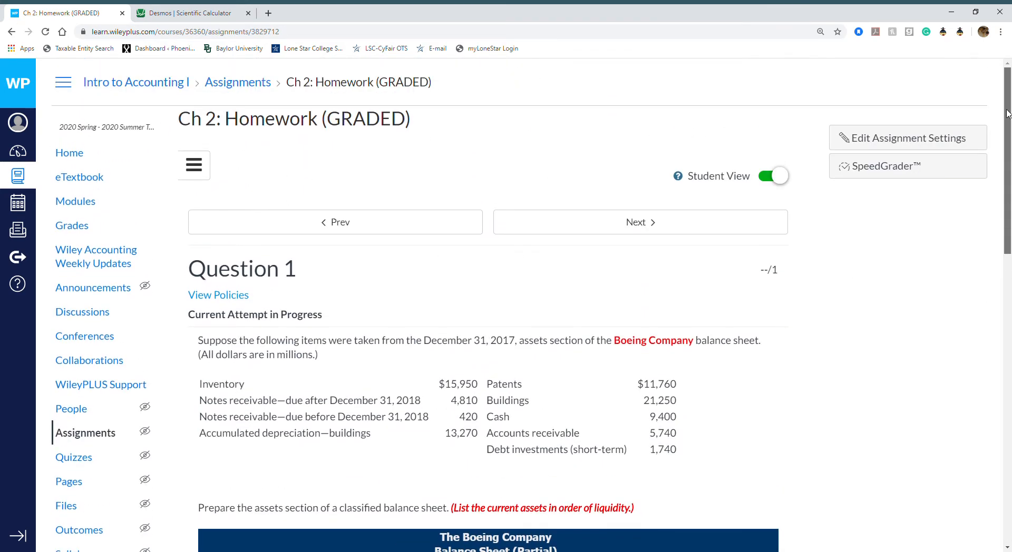
pyautogui.click(64, 83)
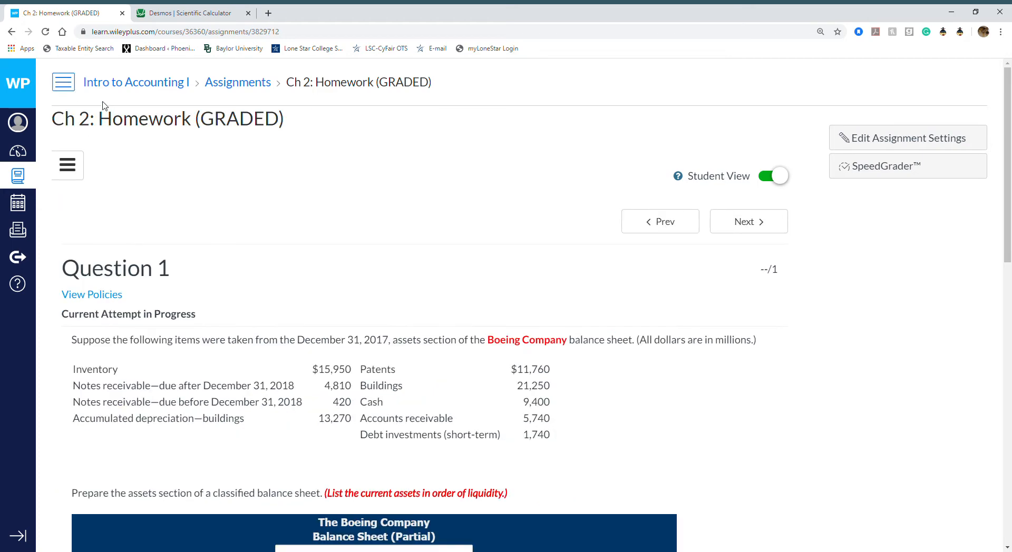
pyautogui.scroll(-1, 1008, 234)
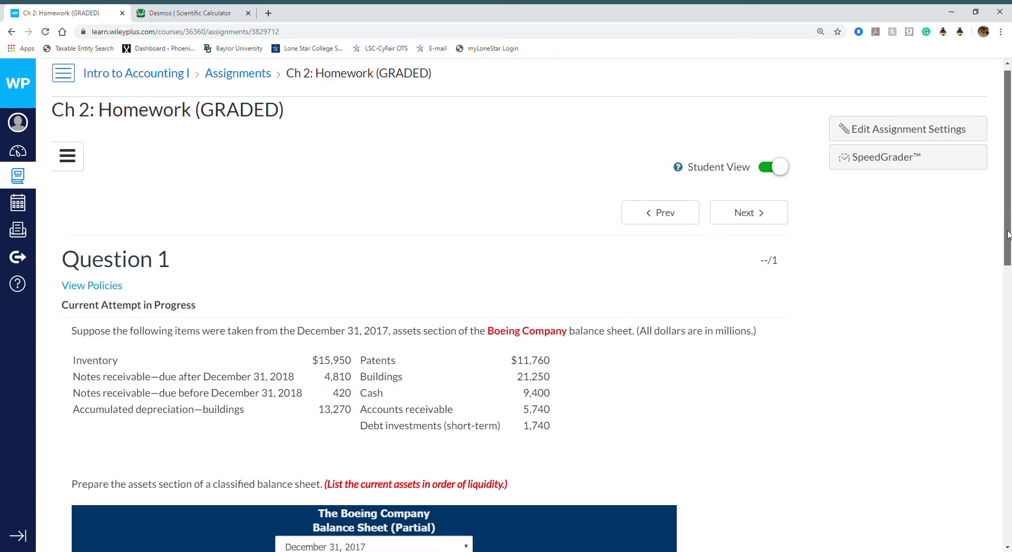
pyautogui.moveTo(1008, 234); pyautogui.dragTo(1009, 357)
pyautogui.hotkey('ctrl', '+')
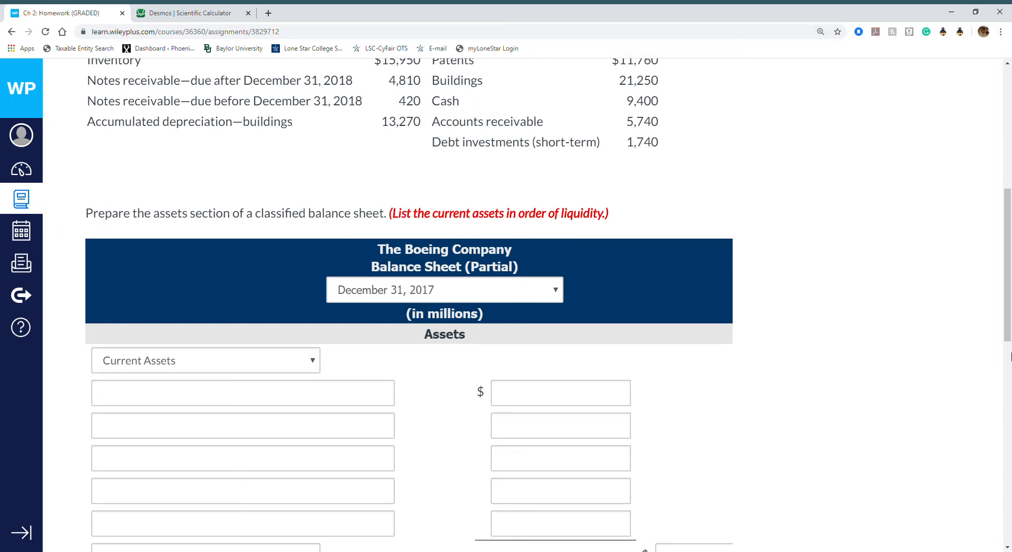
# Step: Enter Cash as the first current asset with an amount of 9400
pyautogui.scroll(-5, 1009, 355)
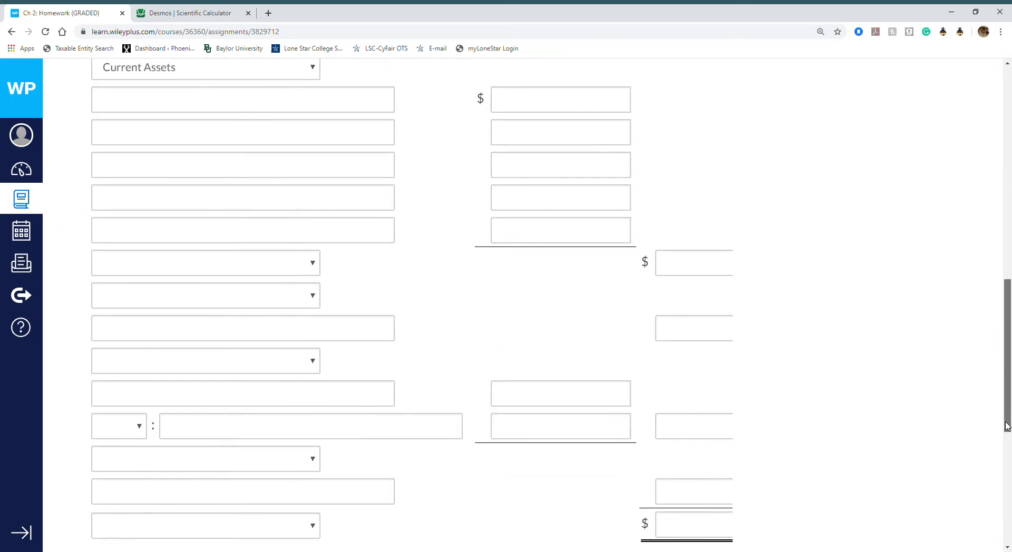
pyautogui.scroll(4, 1010, 350)
pyautogui.moveTo(1010, 350); pyautogui.dragTo(1007, 311)
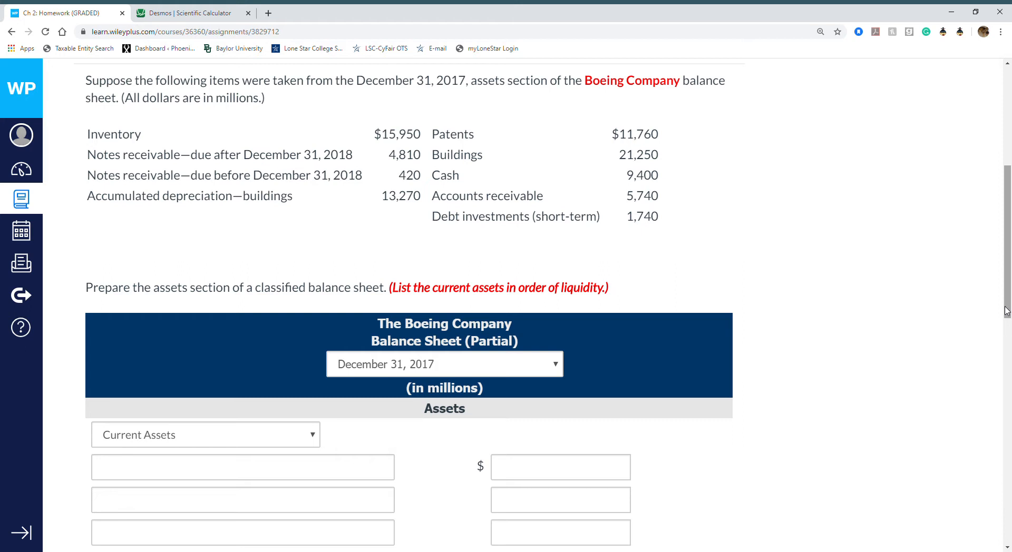
pyautogui.click(334, 470)
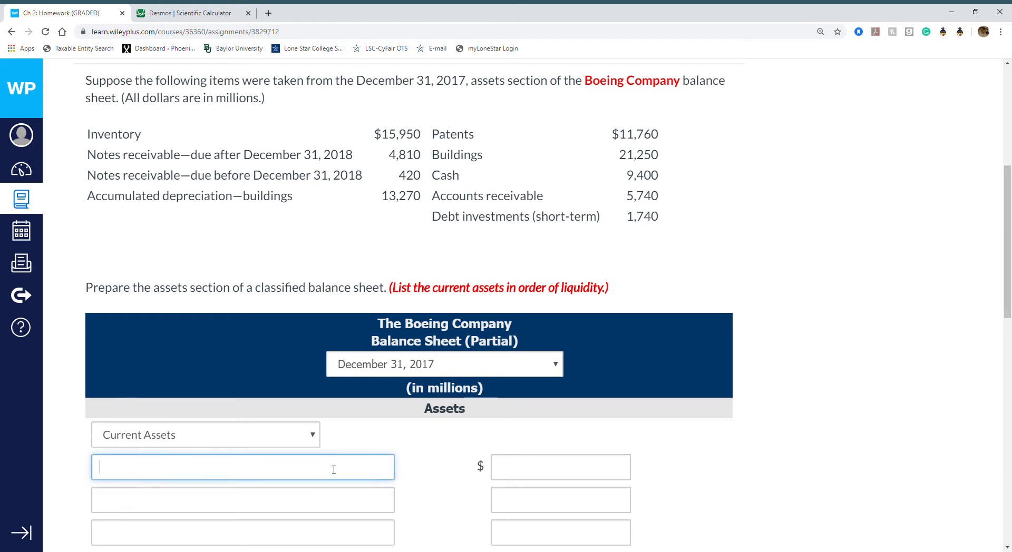
pyautogui.write('Cash')
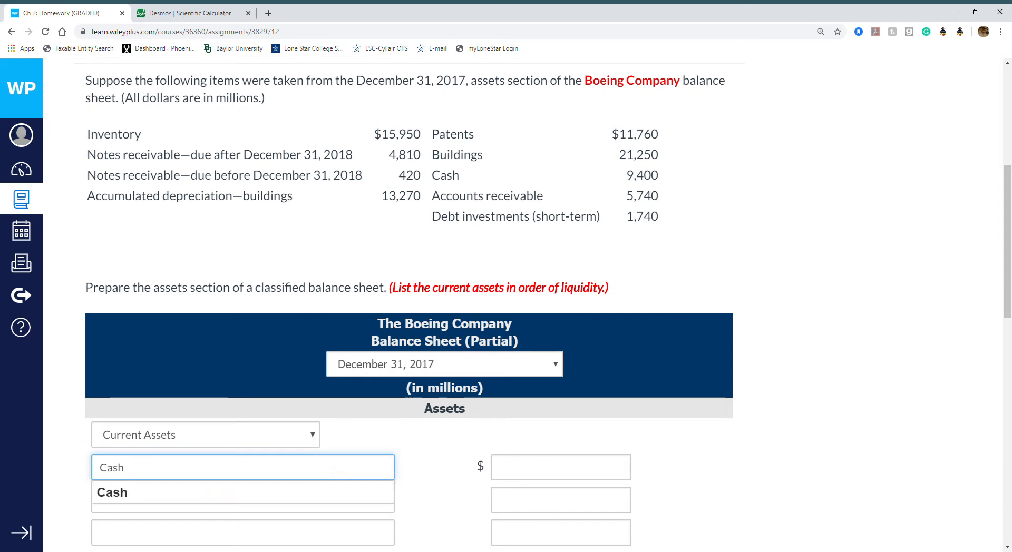
pyautogui.click(288, 491)
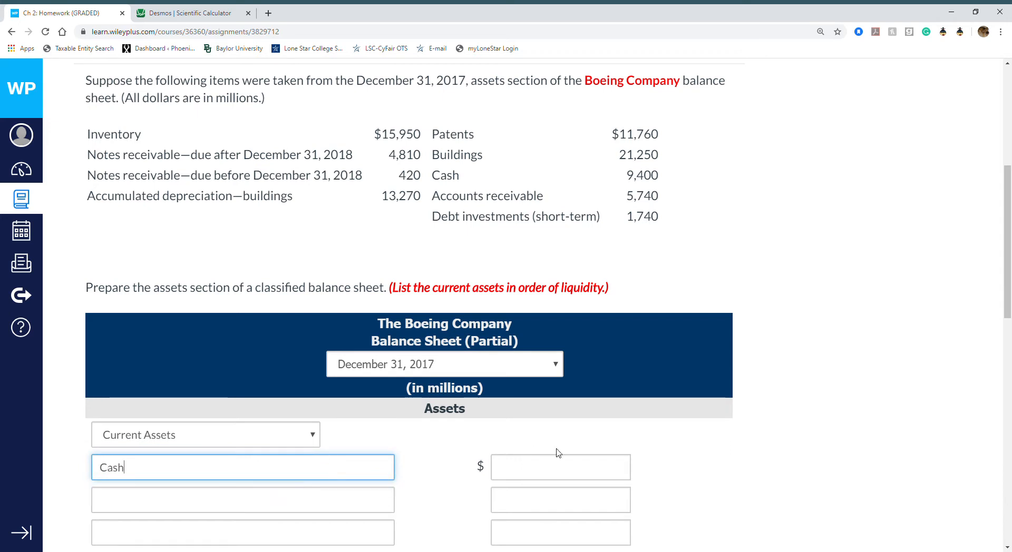
pyautogui.click(571, 460)
pyautogui.write('9400')
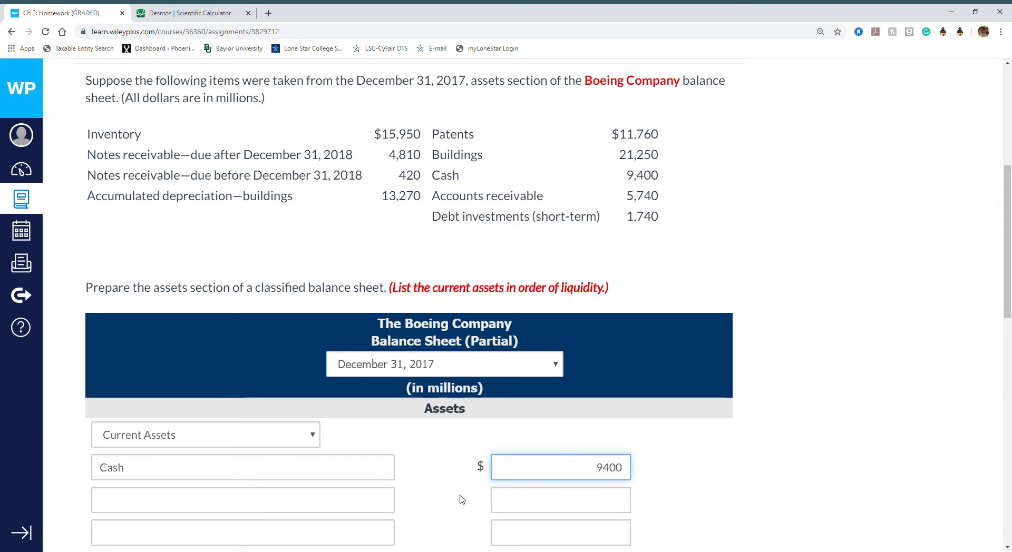
# Step: Enter Accounts Receivable as the second current asset with an amount of 5740
pyautogui.click(389, 509)
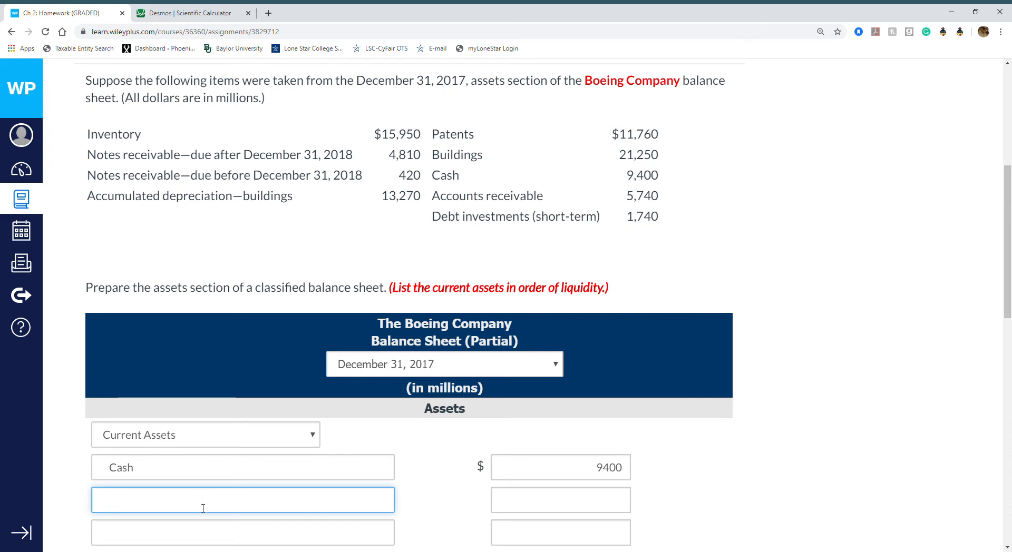
pyautogui.write('Accounts')
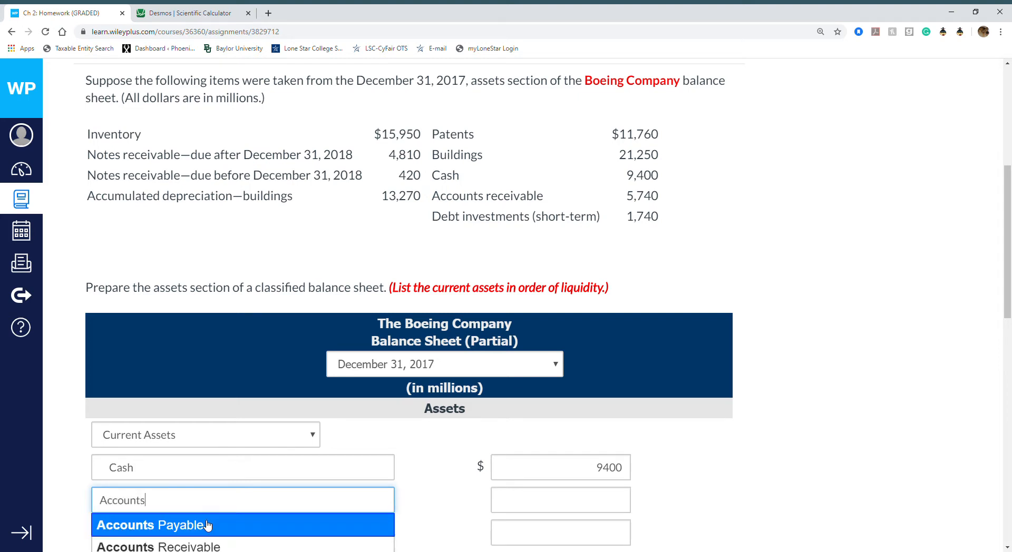
pyautogui.click(204, 546)
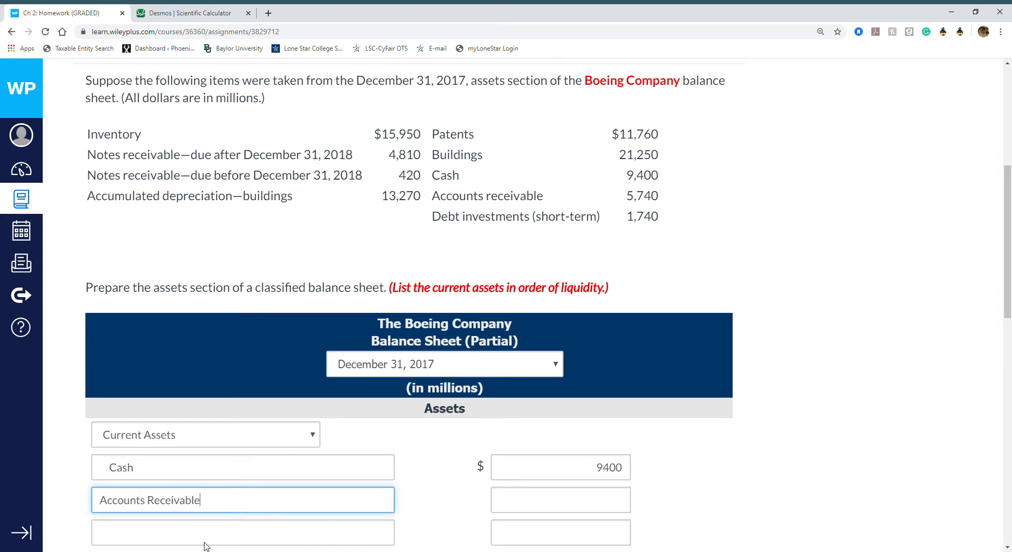
pyautogui.click(564, 500)
pyautogui.write('5740')
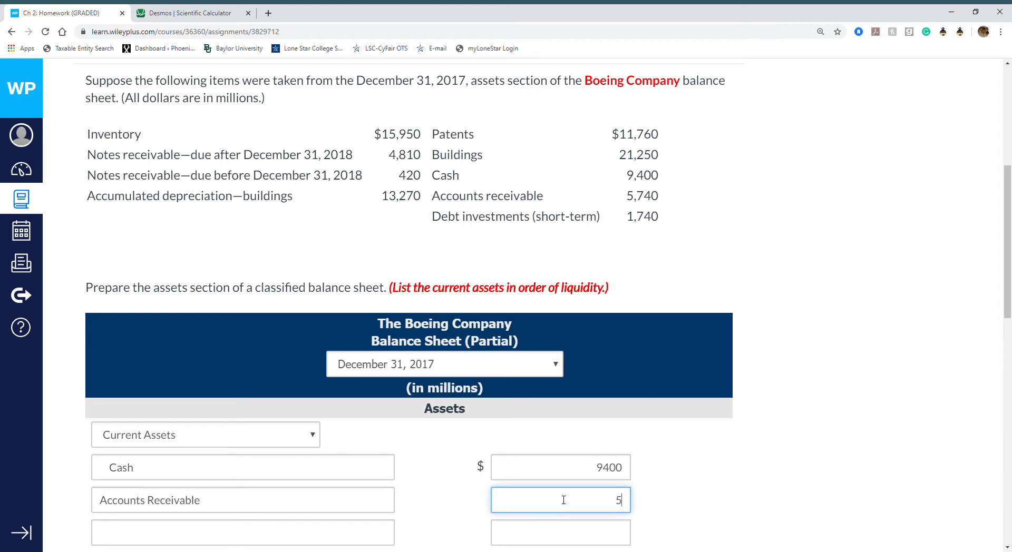
# Step: Enter Debt Investments as the third current asset with an amount of 1740
pyautogui.click(381, 536)
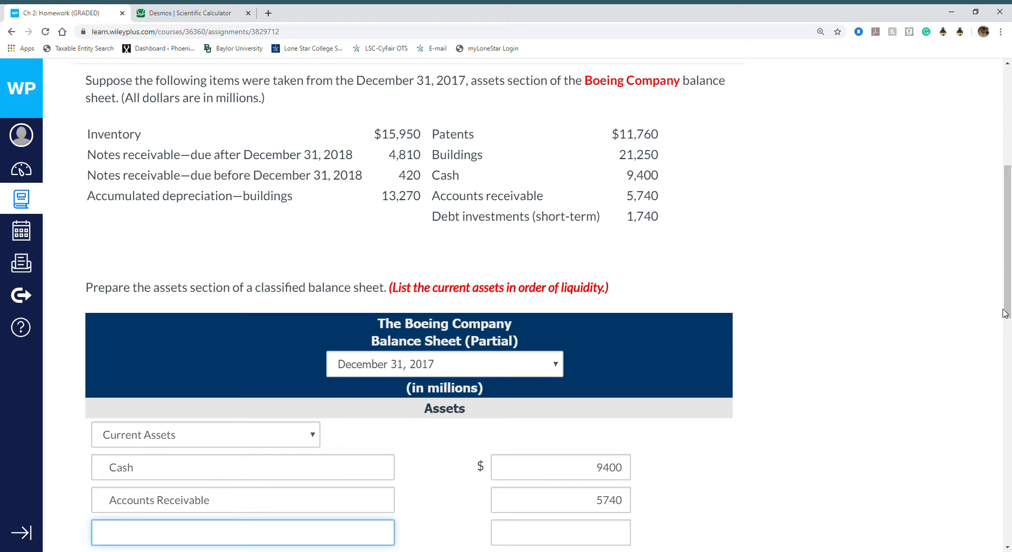
pyautogui.moveTo(1008, 313); pyautogui.dragTo(1008, 349)
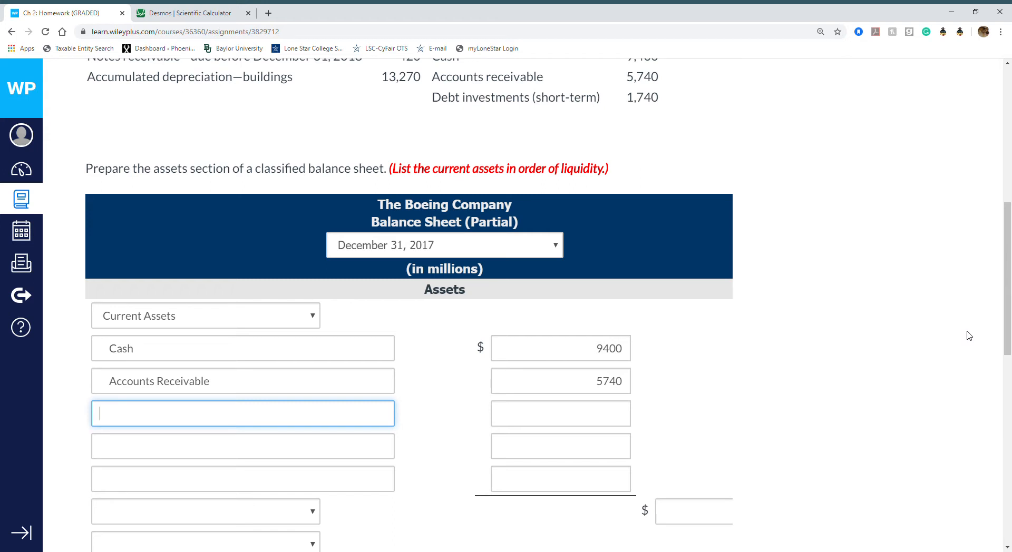
pyautogui.write('debt')
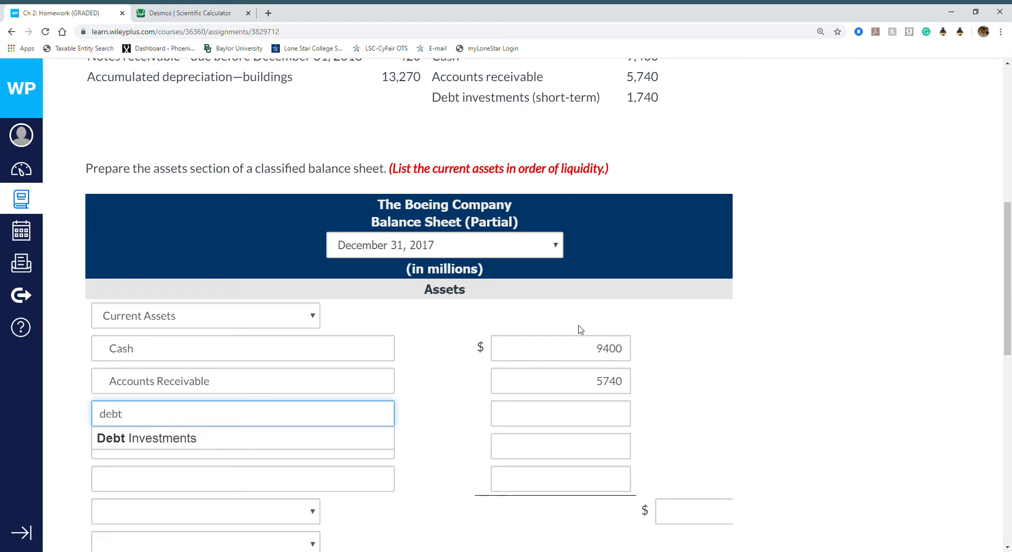
pyautogui.click(345, 441)
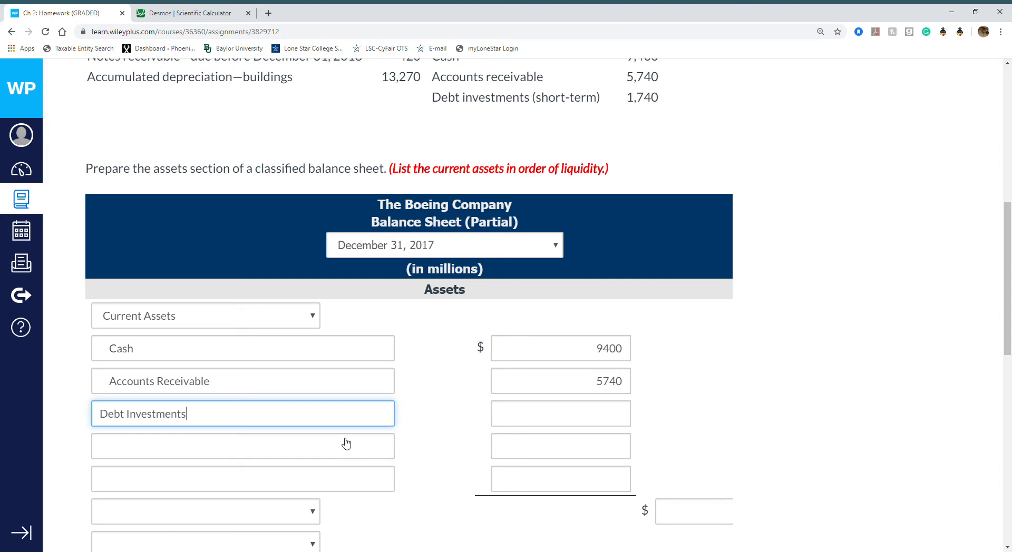
pyautogui.click(577, 414)
pyautogui.write('1740')
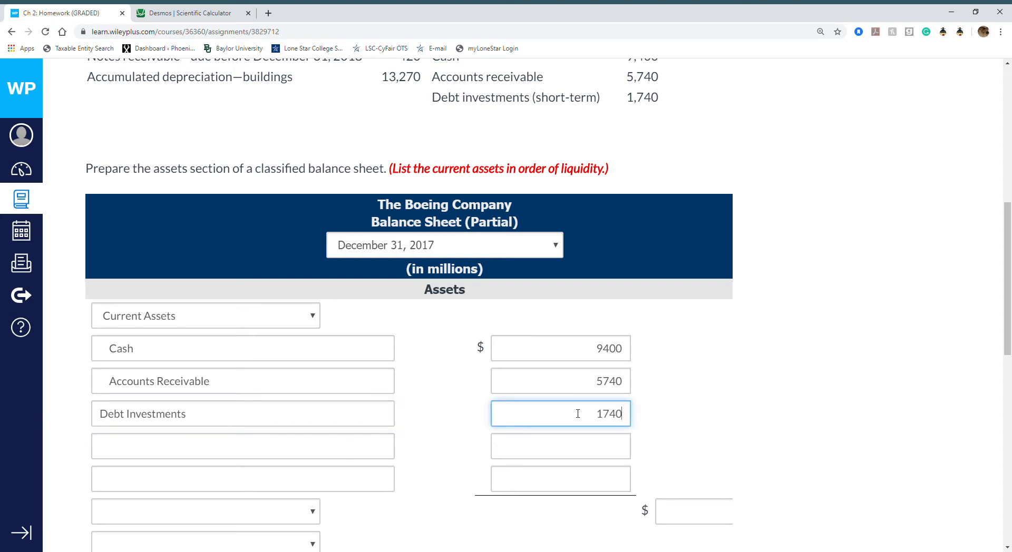
# Step: Enter Inventory as the fourth current asset with an amount of 15950
pyautogui.press('Tab')
pyautogui.write('Inventory')
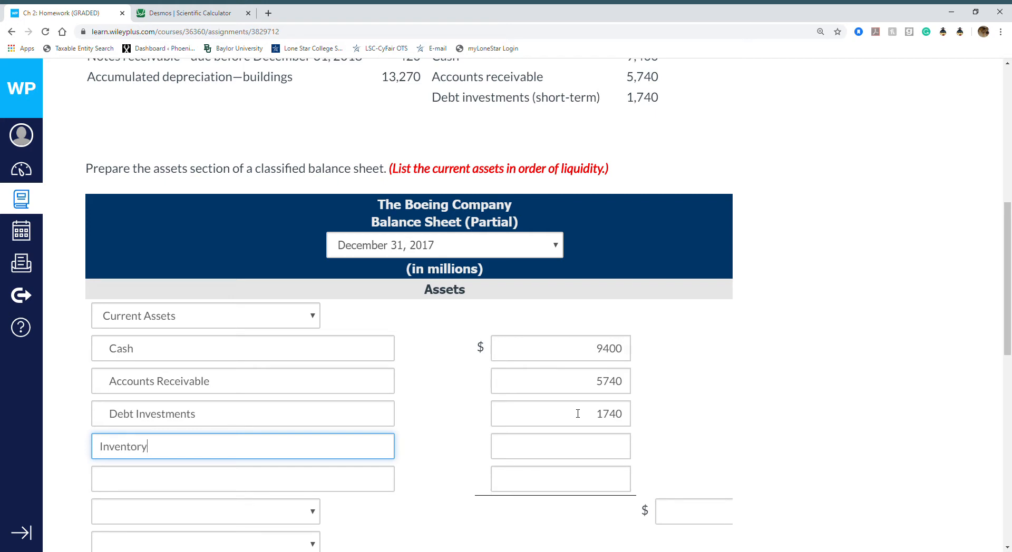
pyautogui.press('Tab')
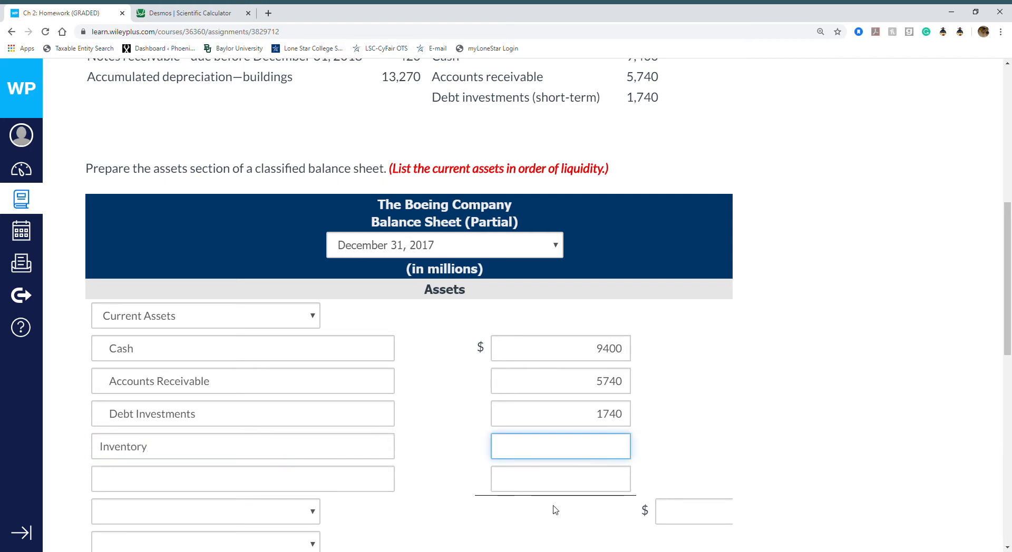
pyautogui.scroll(1, 1009, 334)
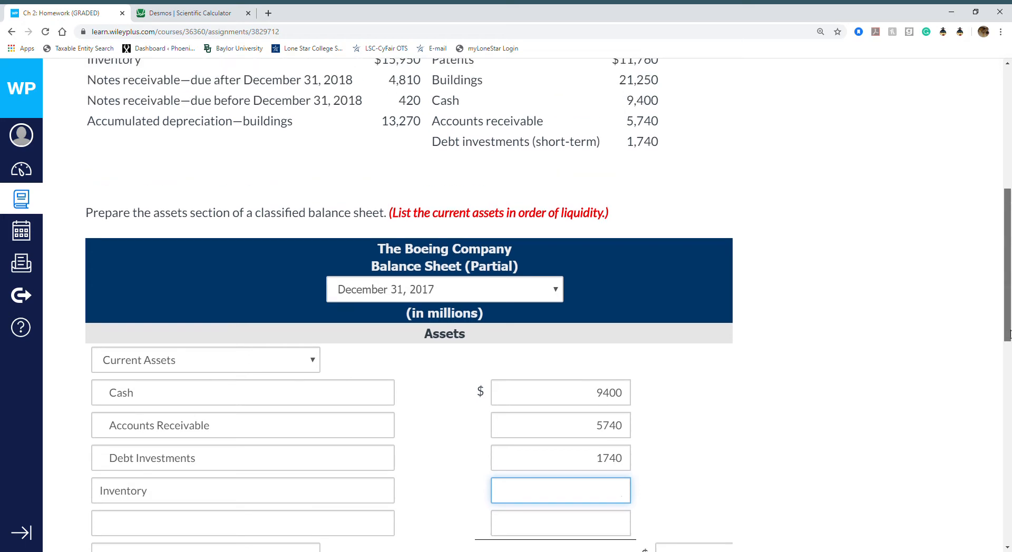
pyautogui.moveTo(1009, 333); pyautogui.dragTo(1005, 363)
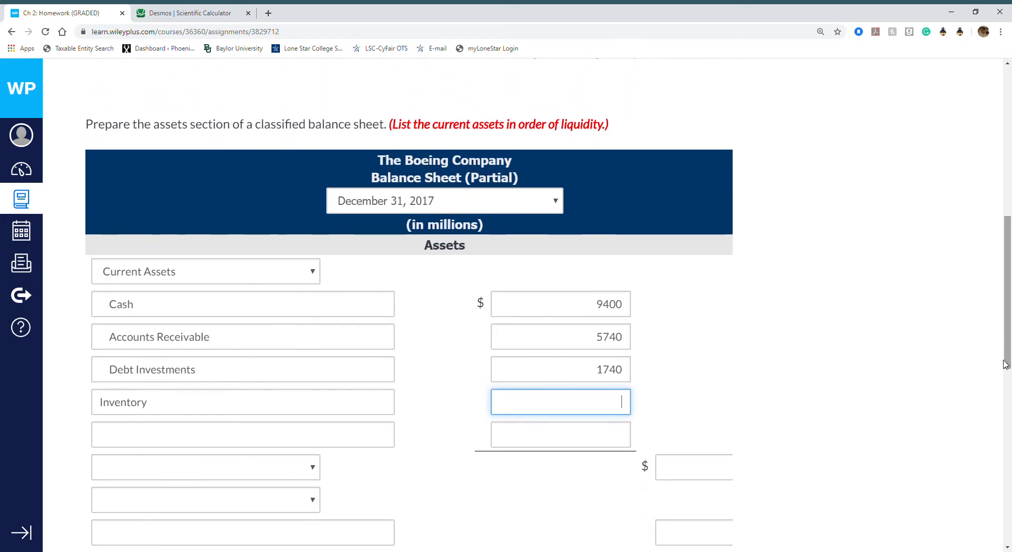
pyautogui.write('15950')
pyautogui.press('Tab')
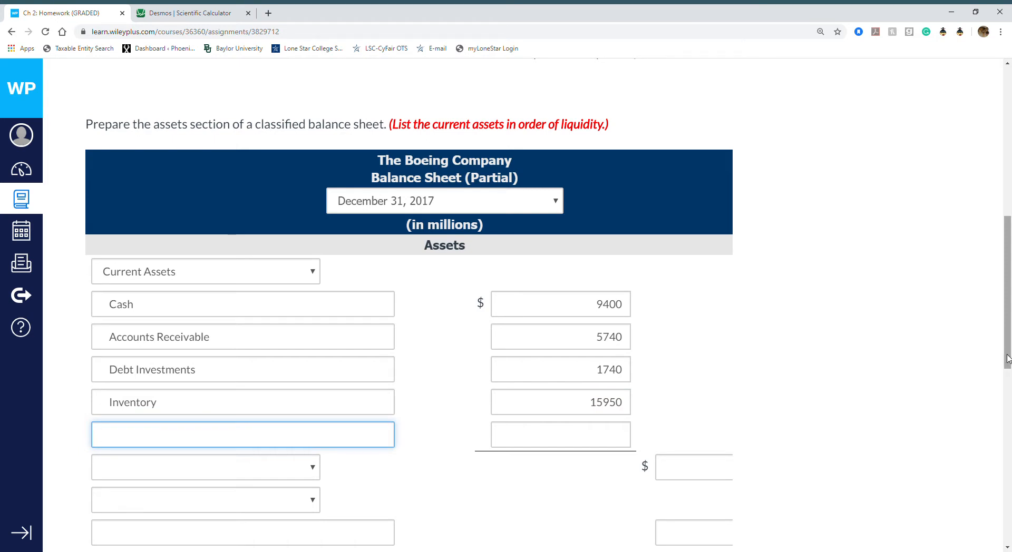
# Step: Enter Notes Receivable as the fifth current asset with an amount of 420
pyautogui.moveTo(1006, 364); pyautogui.dragTo(1011, 301)
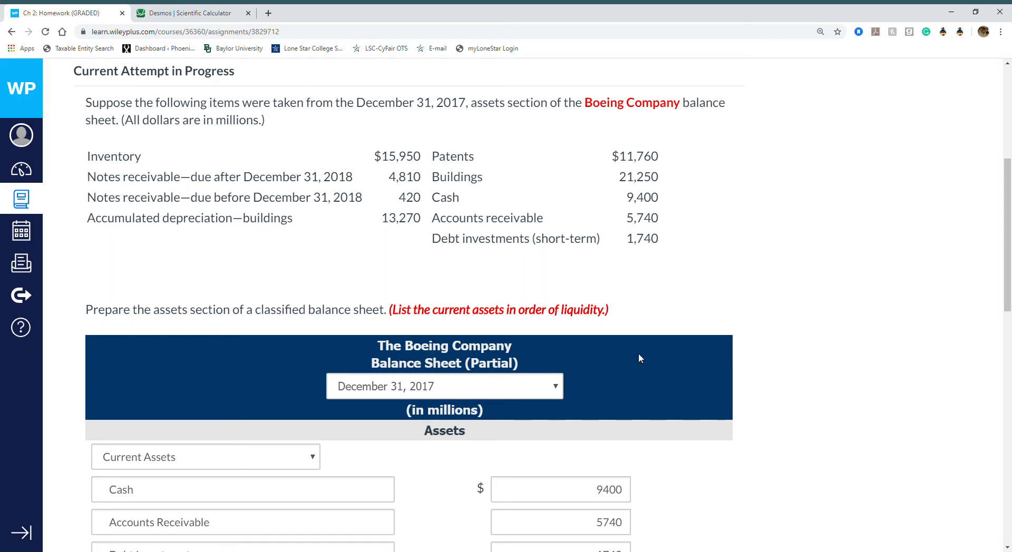
pyautogui.moveTo(1009, 262); pyautogui.dragTo(1009, 300)
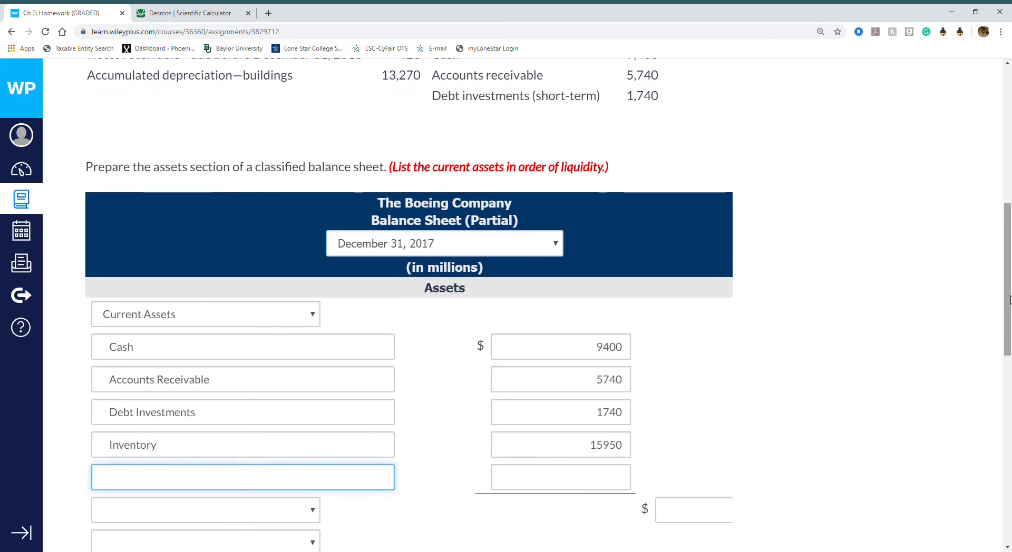
pyautogui.write('ote')
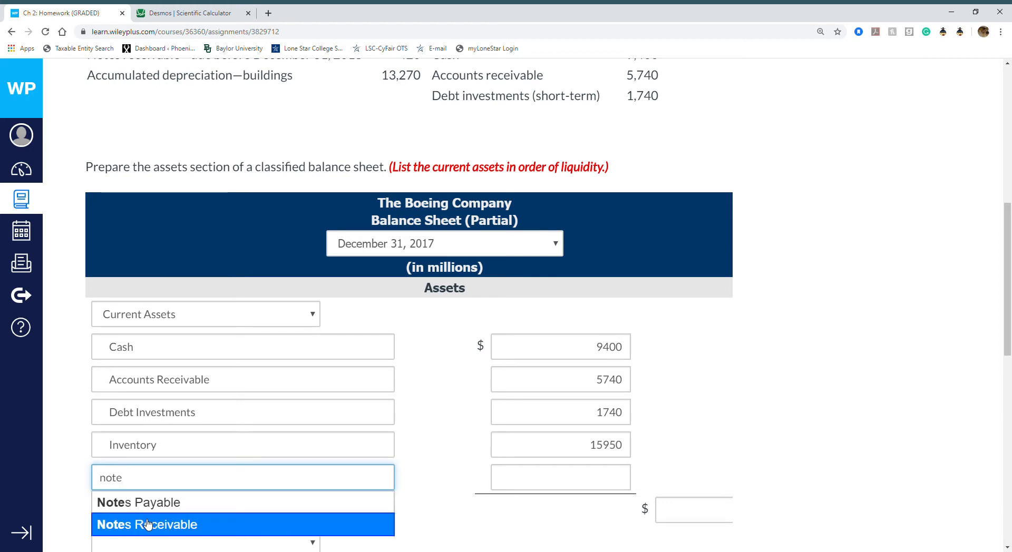
pyautogui.click(147, 523)
pyautogui.moveTo(1007, 343)
pyautogui.mouseDown()
pyautogui.moveTo(1007, 312)
pyautogui.moveTo(1007, 349)
pyautogui.mouseUp()
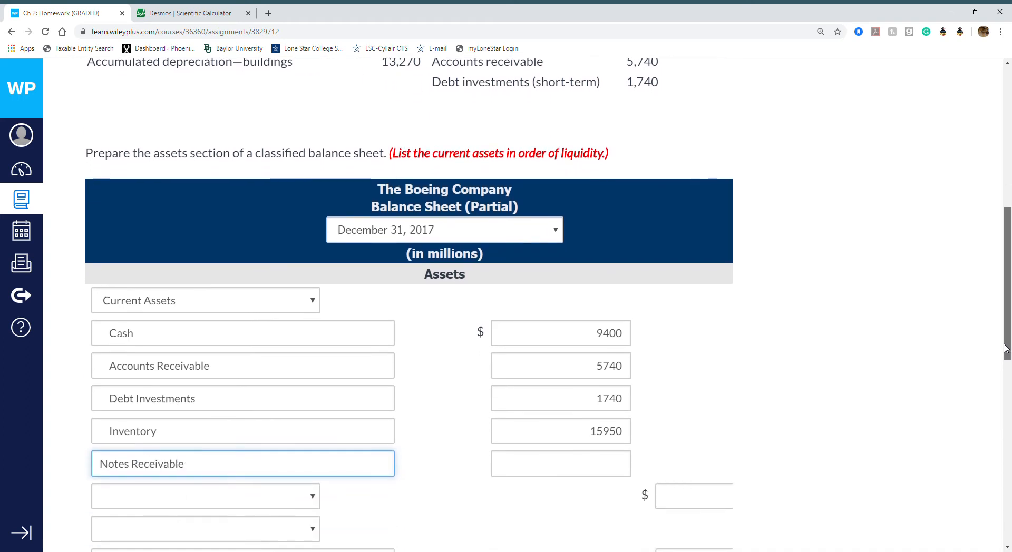
pyautogui.click(622, 476)
pyautogui.write('420')
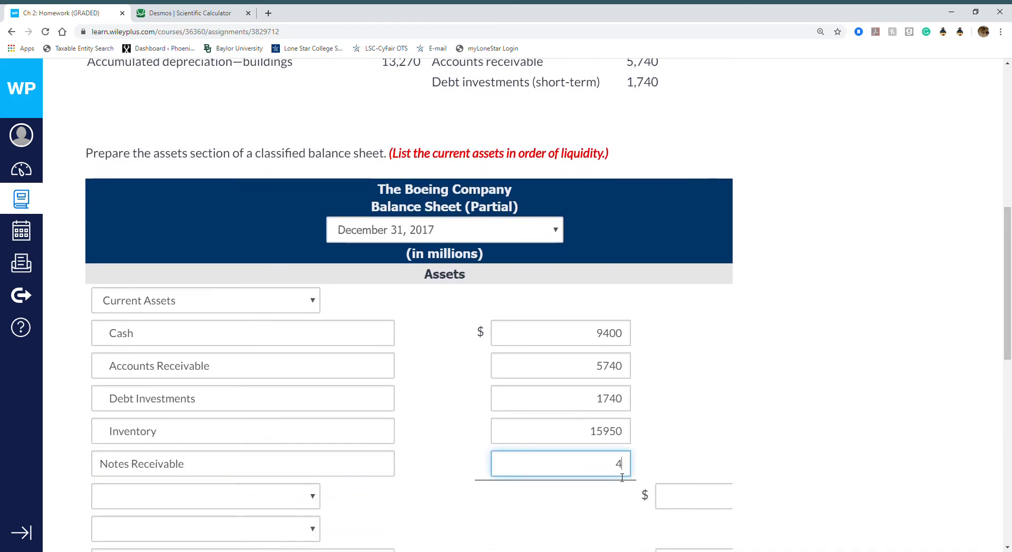
pyautogui.click(879, 400)
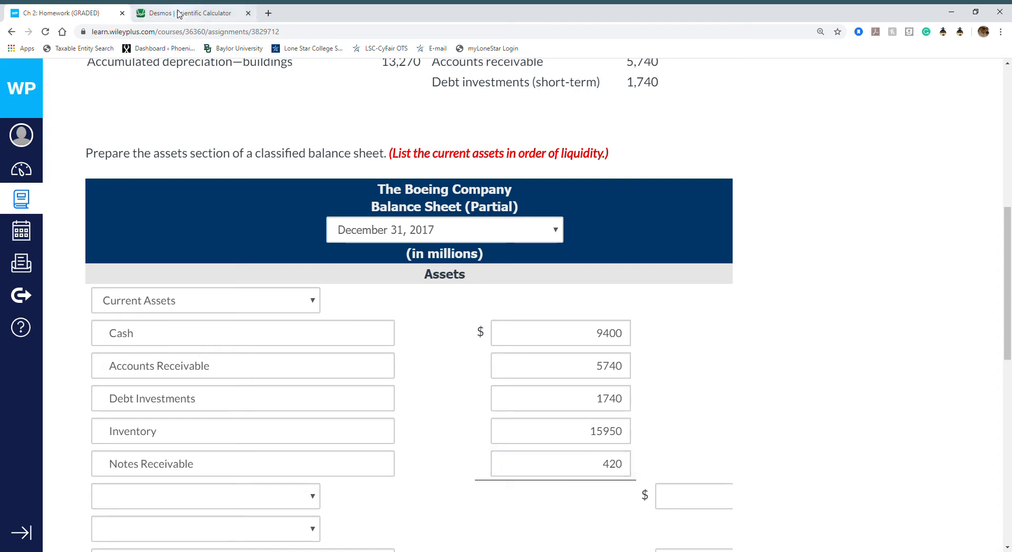
# Step: Switch to the Desmos scientific calculator and start summing the current assets with 9400 + 5740 + 1740 from the balance sheet
pyautogui.click(180, 15)
pyautogui.write('9400+')
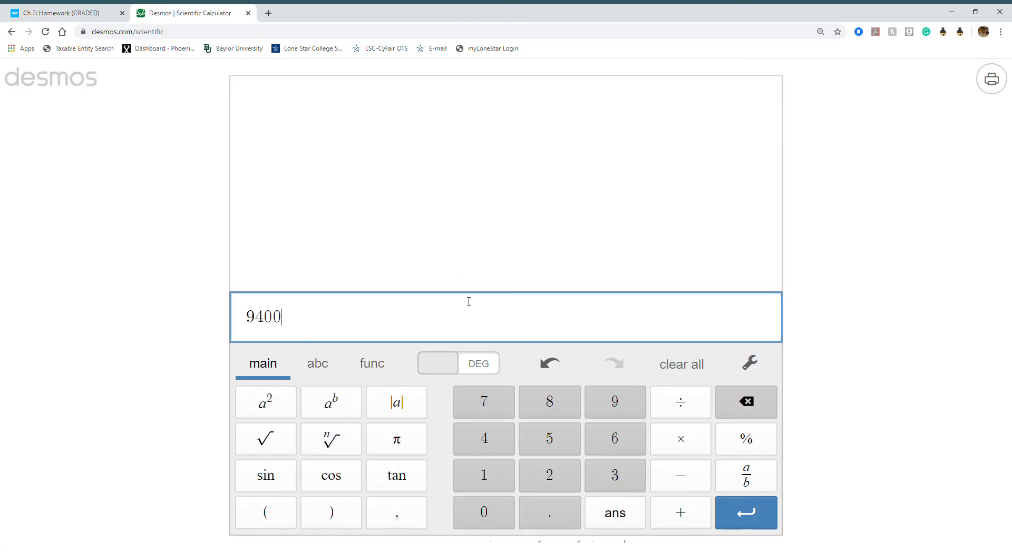
pyautogui.click(107, 9)
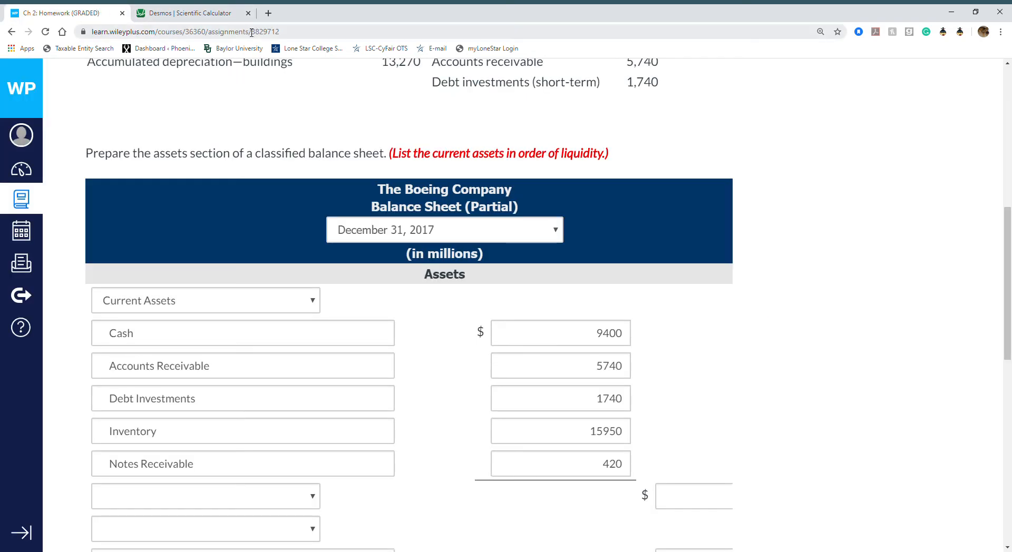
pyautogui.click(191, 12)
pyautogui.write('5740')
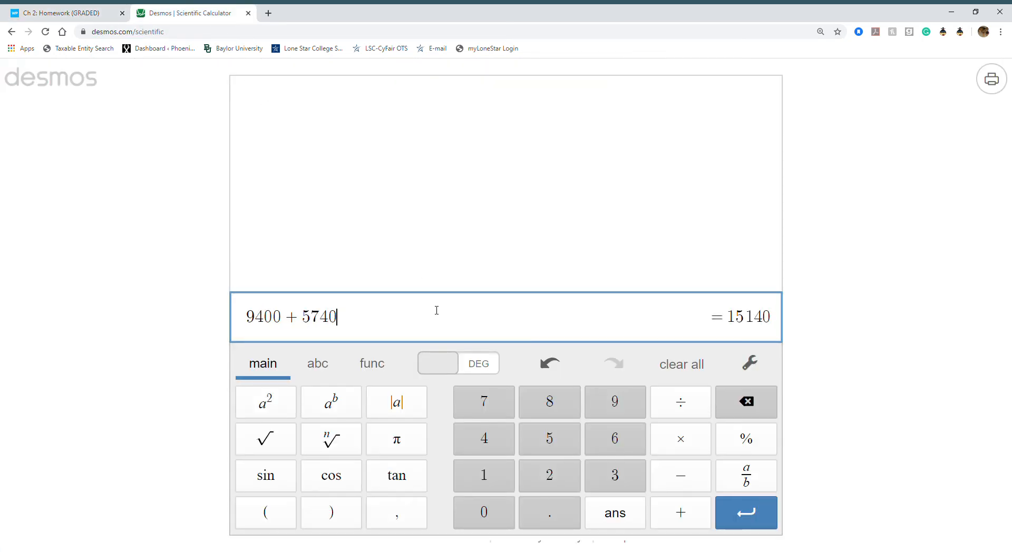
pyautogui.click(69, 9)
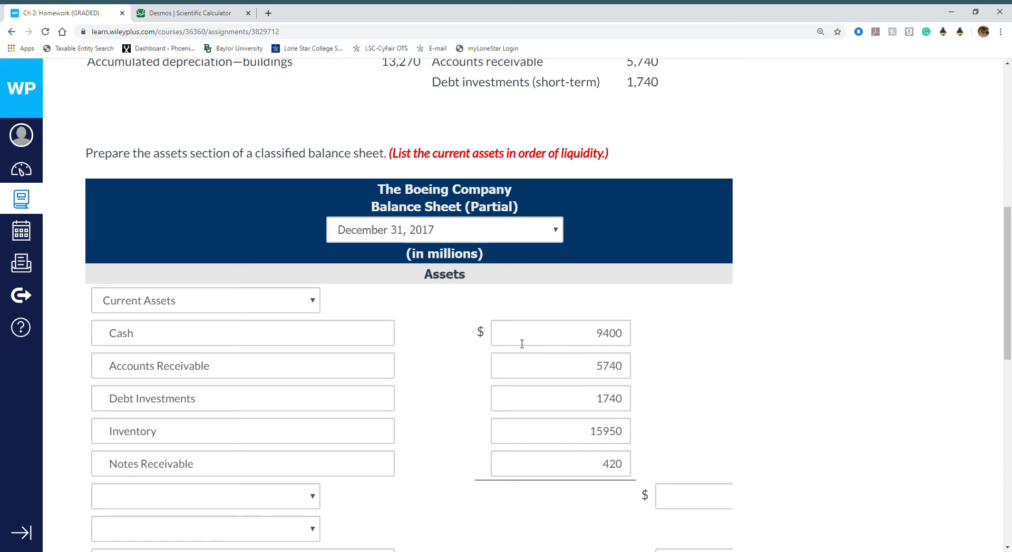
pyautogui.click(178, 13)
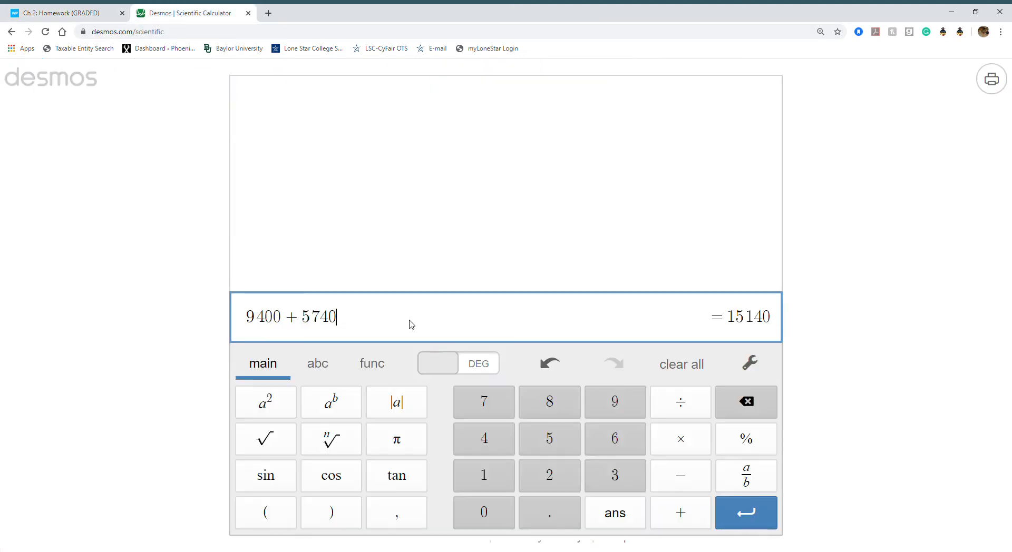
pyautogui.write('+ 1')
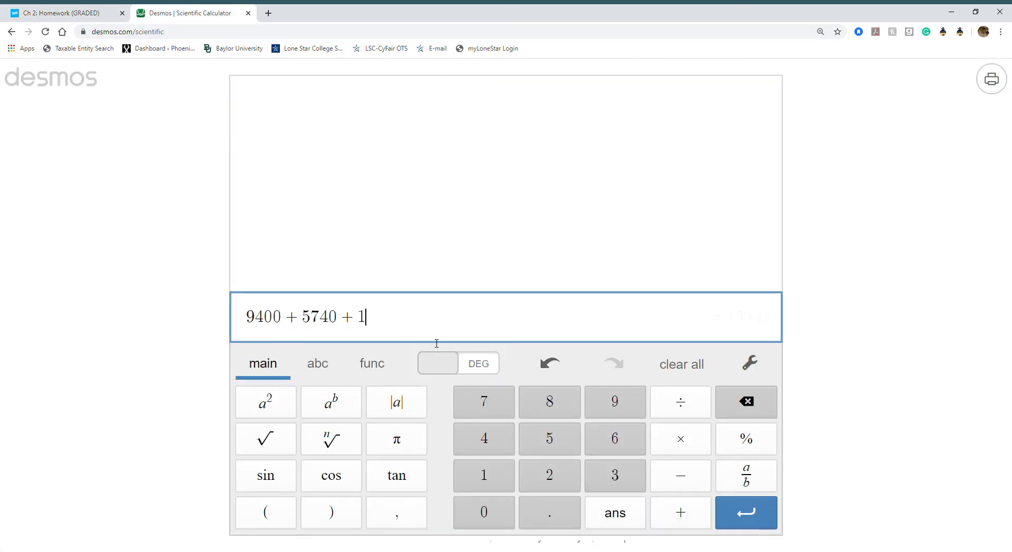
pyautogui.write('740')
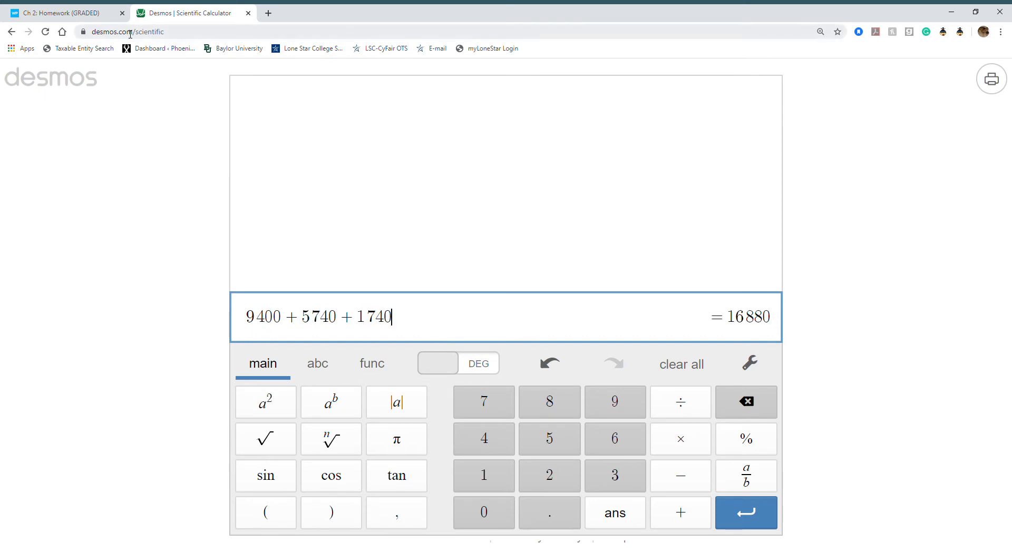
# Step: Add the inventory amount 15950 and the notes receivable amount 420 to the Desmos sum and evaluate it
pyautogui.click(100, 14)
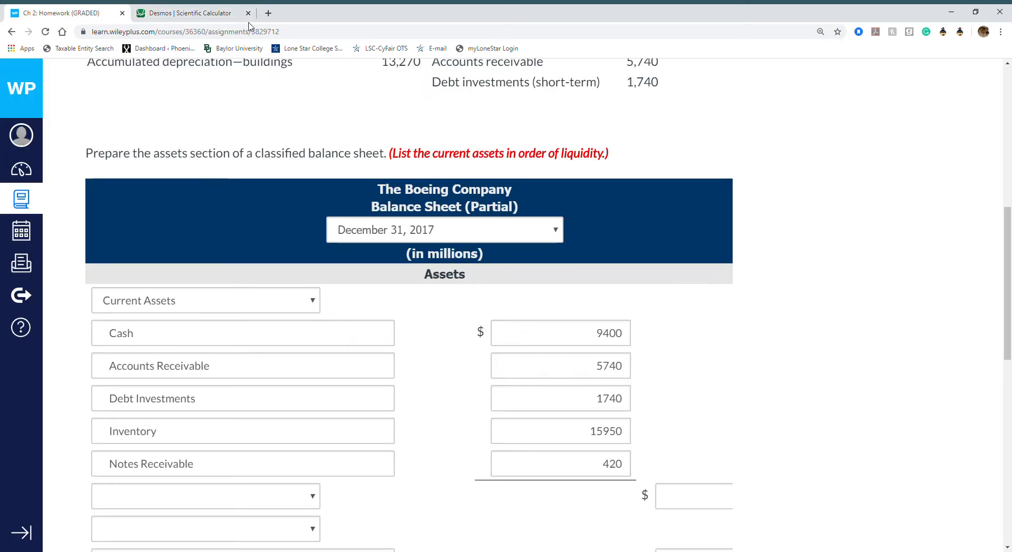
pyautogui.click(213, 12)
pyautogui.write('15950')
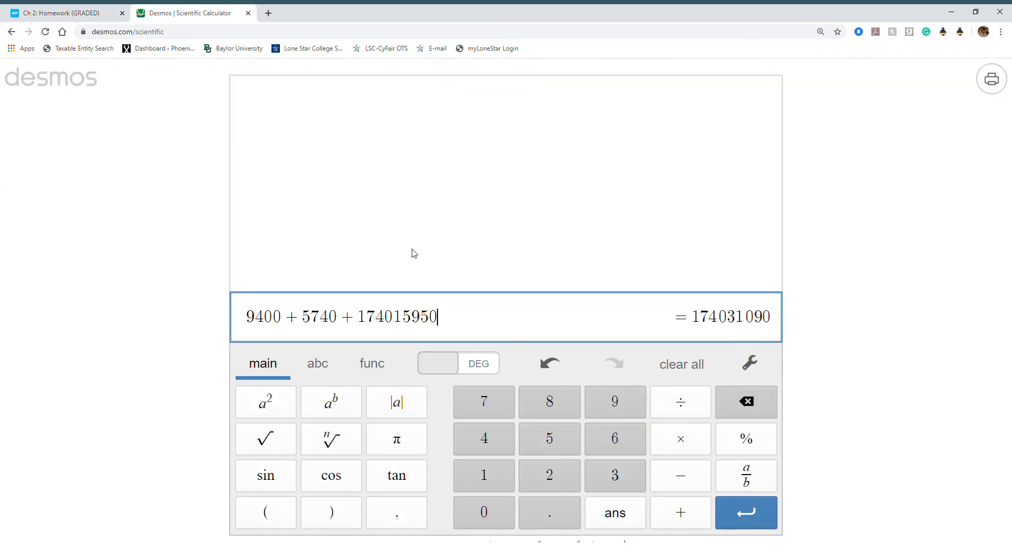
pyautogui.press('Left')
pyautogui.press('Left')
pyautogui.write('+')
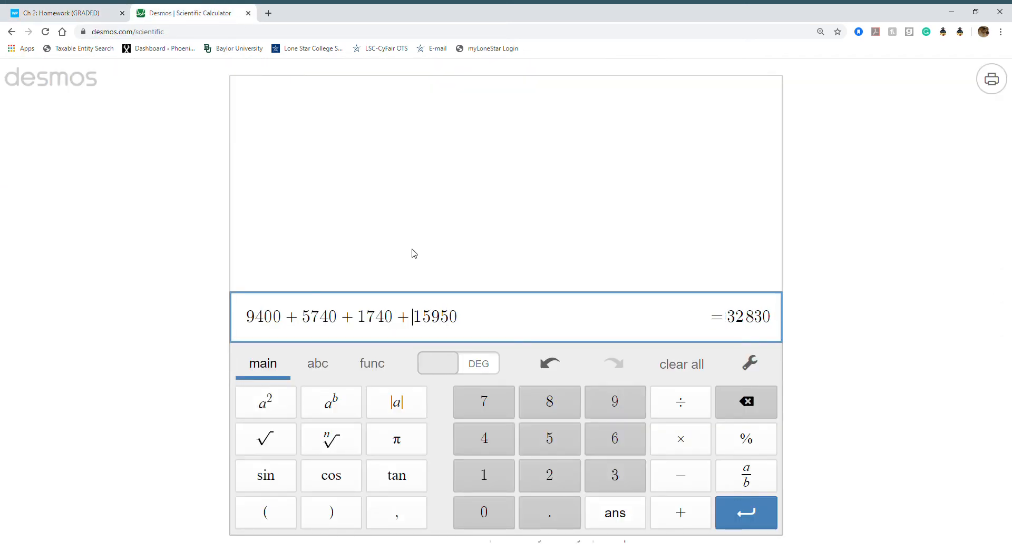
pyautogui.press('Right')
pyautogui.press('Right')
pyautogui.press('Right')
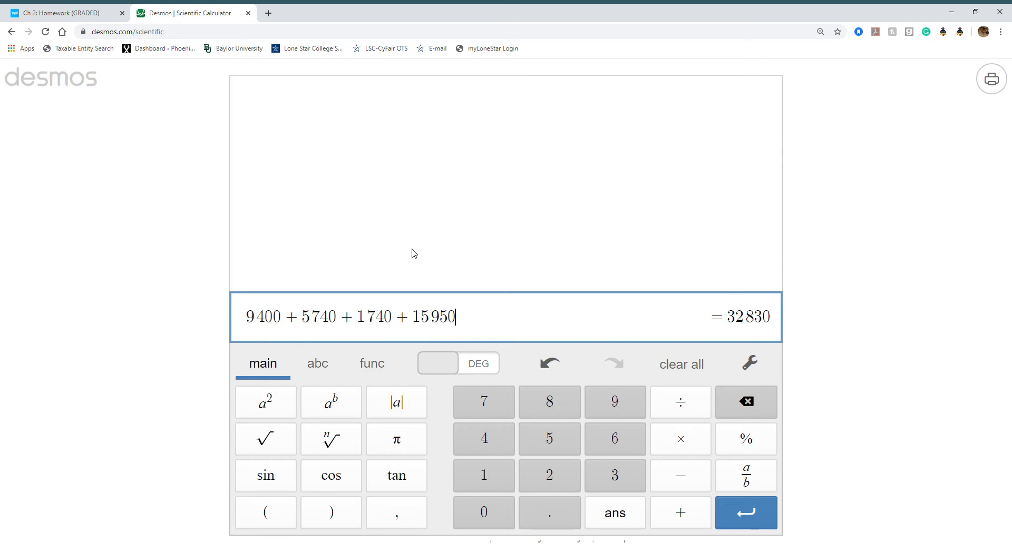
pyautogui.write('+')
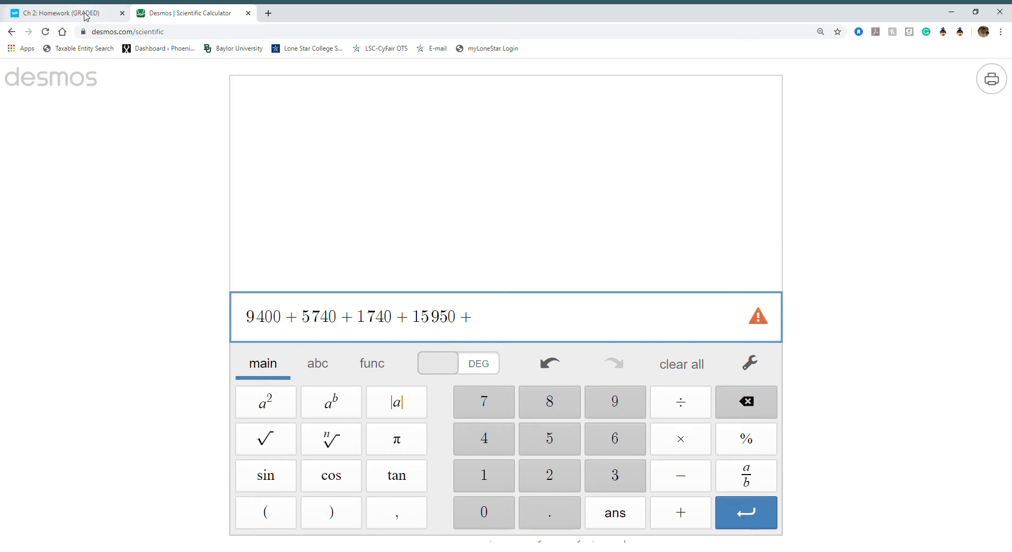
pyautogui.click(86, 16)
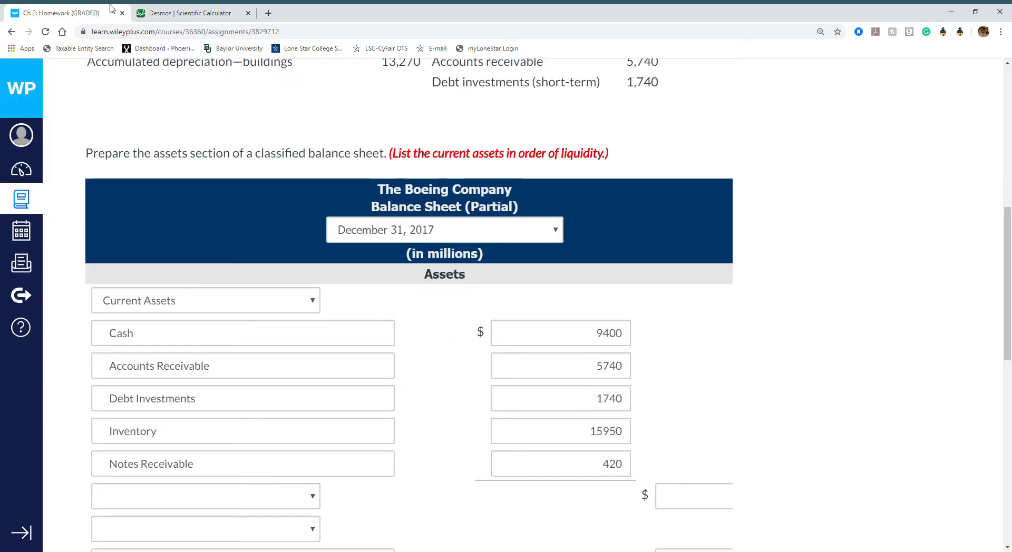
pyautogui.click(189, 12)
pyautogui.write('420')
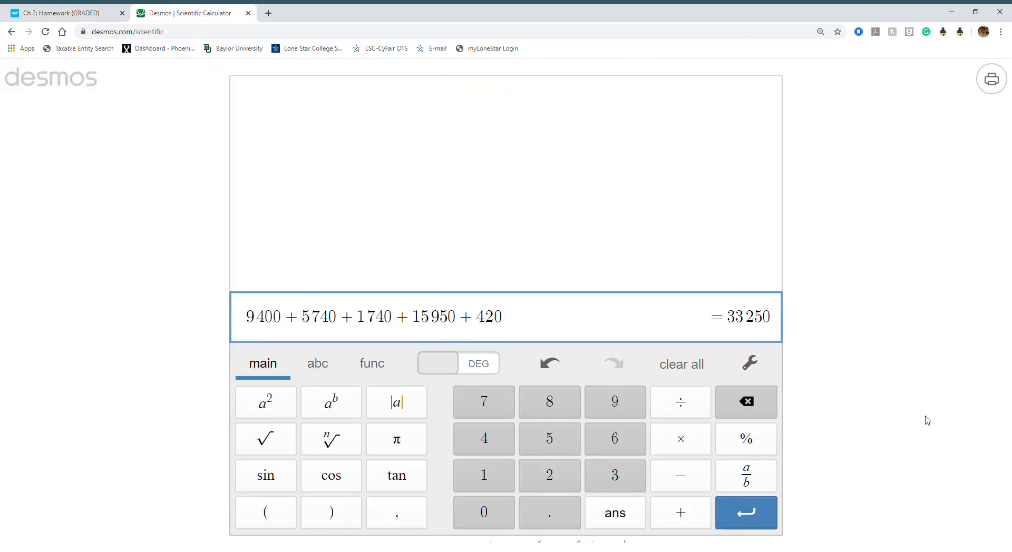
pyautogui.press('Return')
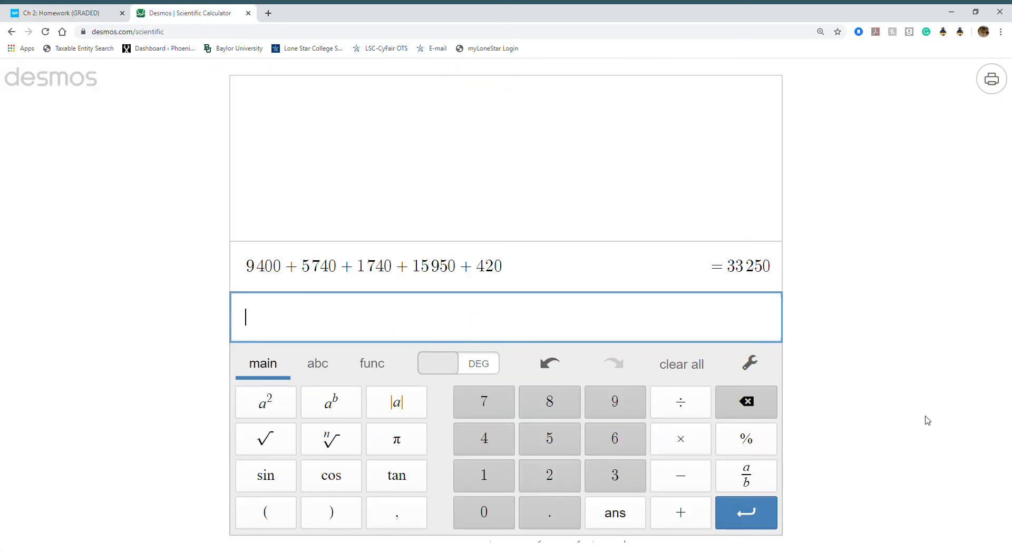
# Step: Return to the WileyPLUS homework and fill in the subtotal line as Total Current Assets with an amount of 33250
pyautogui.click(80, 20)
pyautogui.click(693, 509)
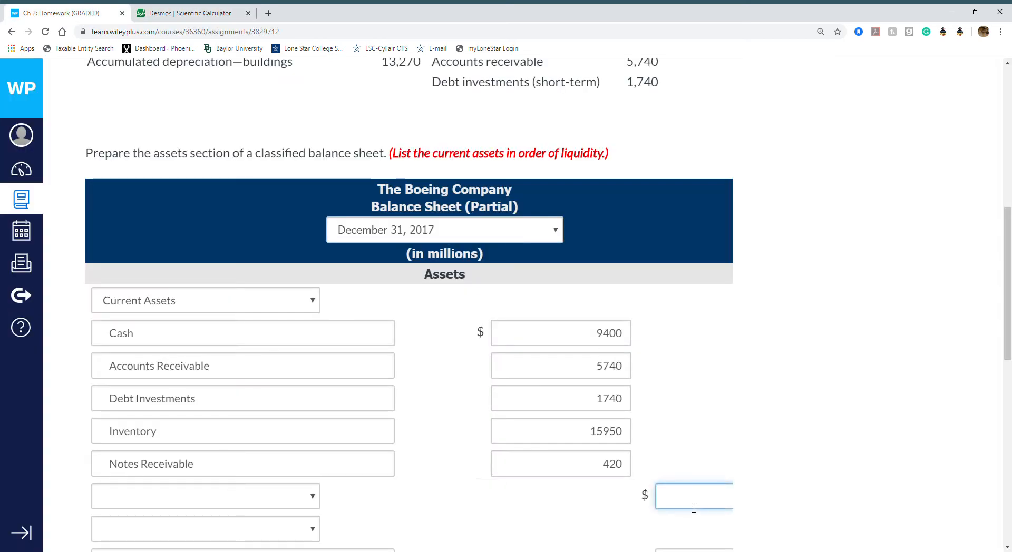
pyautogui.write('33250')
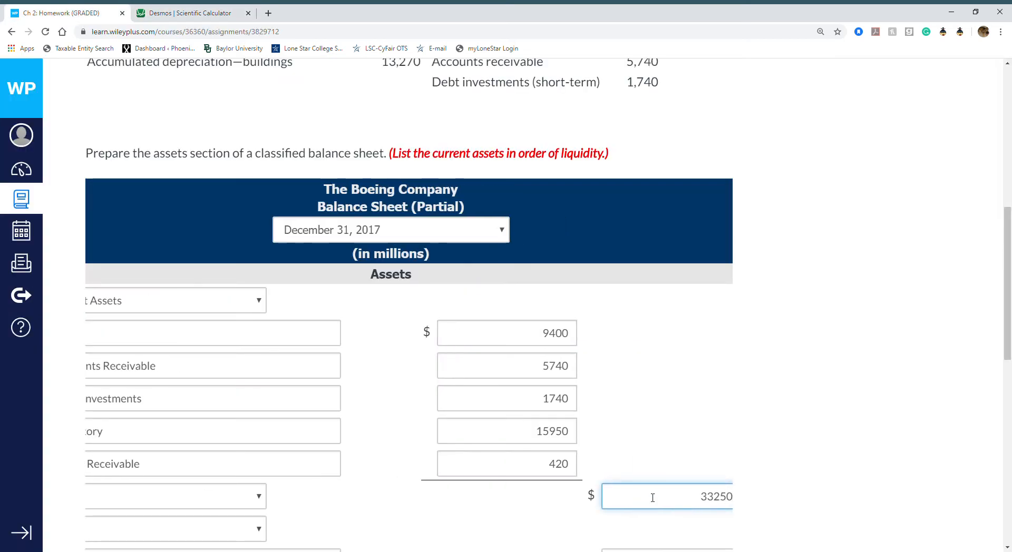
pyautogui.click(260, 498)
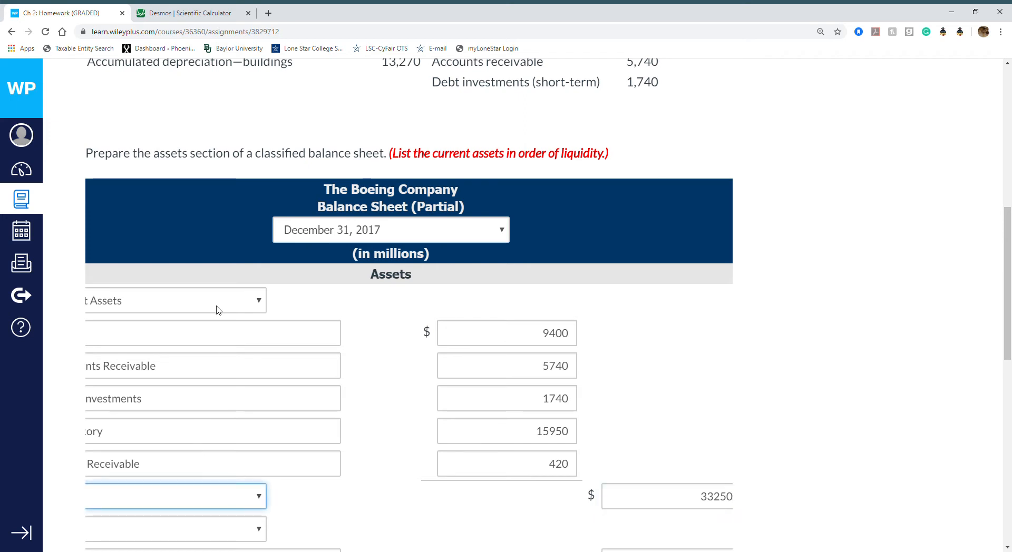
pyautogui.press('t')
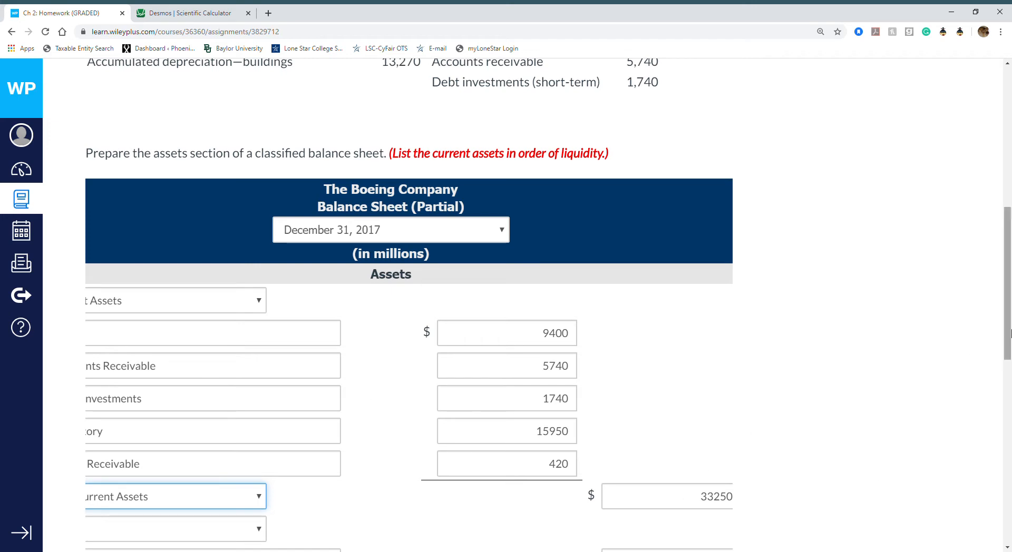
# Step: Set the section heading below Total Current Assets to Long-Term Investments
pyautogui.moveTo(1008, 337); pyautogui.dragTo(1008, 414)
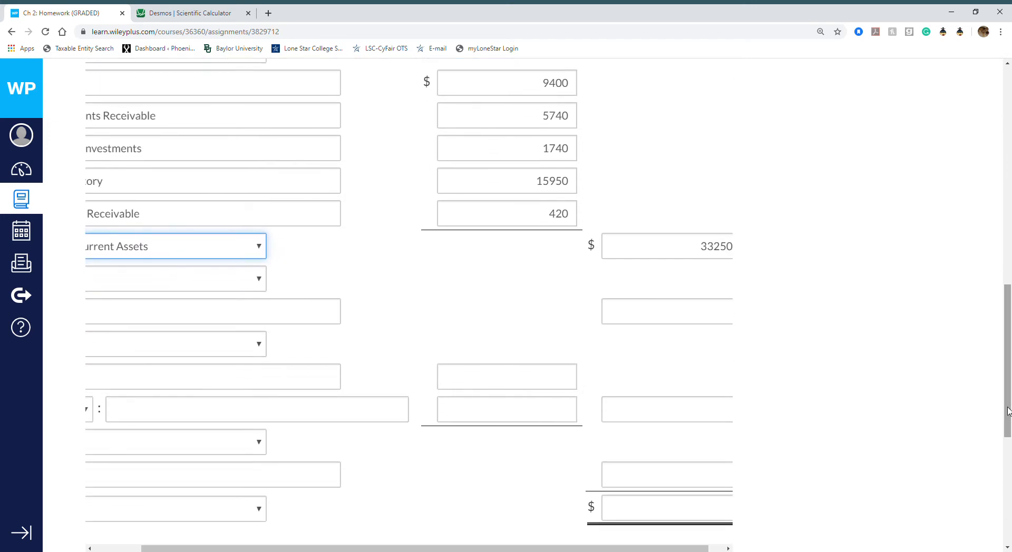
pyautogui.moveTo(227, 549); pyautogui.dragTo(187, 548)
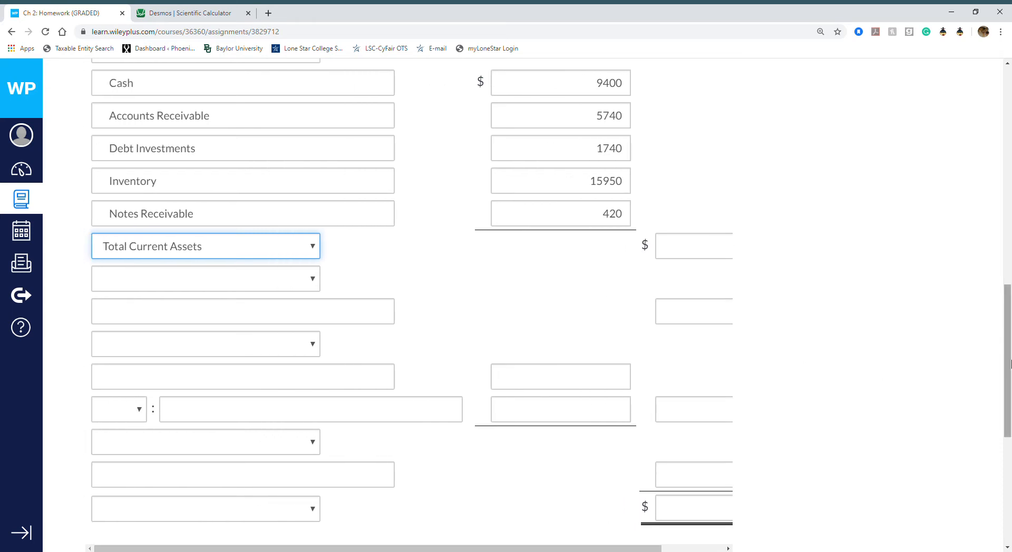
pyautogui.moveTo(1010, 362); pyautogui.dragTo(1010, 210)
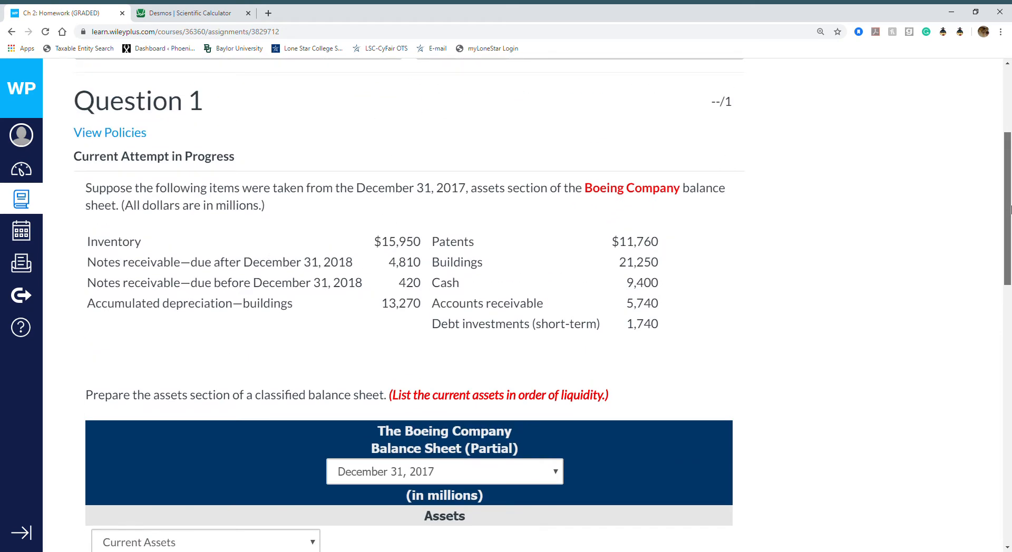
pyautogui.moveTo(1010, 210); pyautogui.dragTo(987, 296)
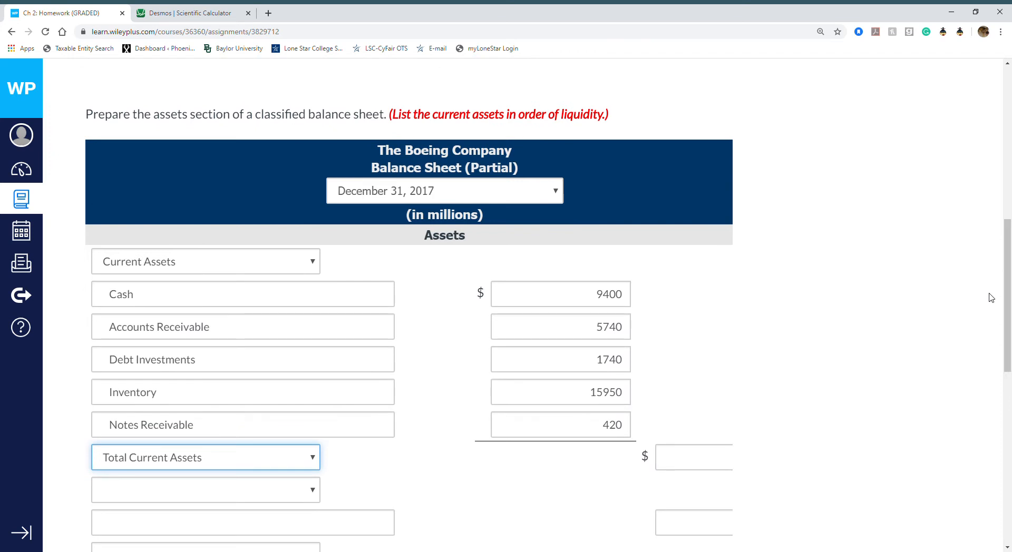
pyautogui.click(298, 496)
pyautogui.click(265, 232)
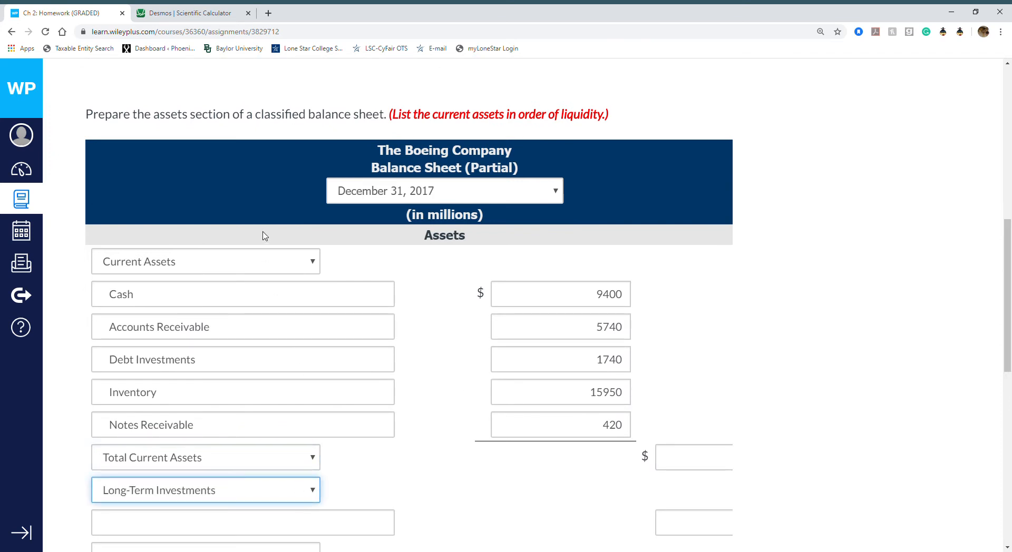
# Step: Enter Notes Receivable under Long-Term Investments with an amount of 4810
pyautogui.click(289, 529)
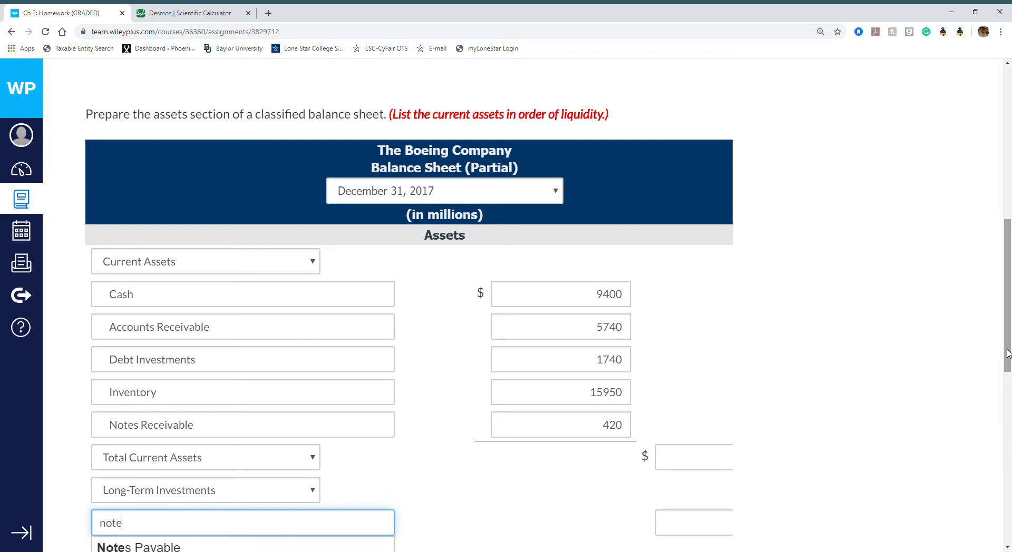
pyautogui.moveTo(1007, 354); pyautogui.dragTo(1010, 394)
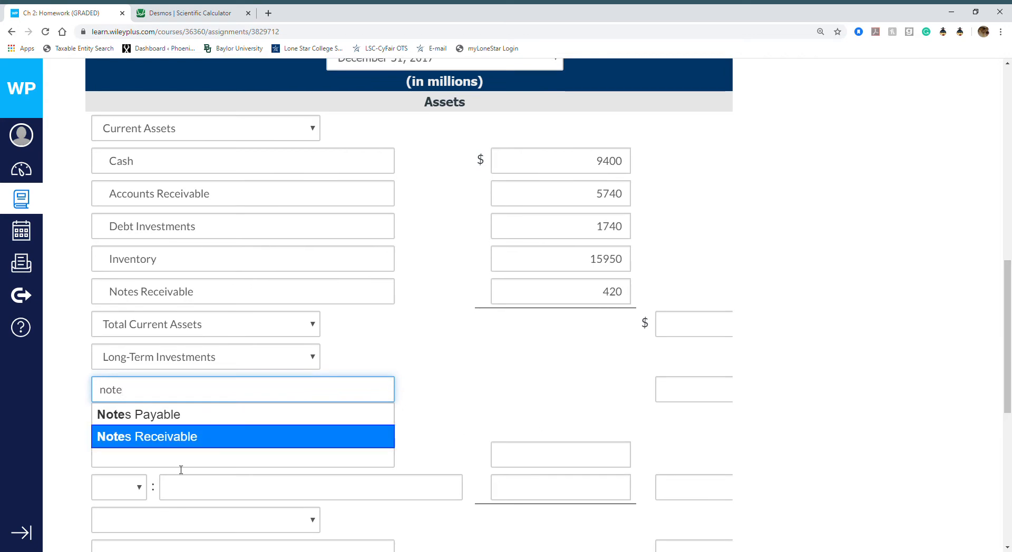
pyautogui.click(170, 439)
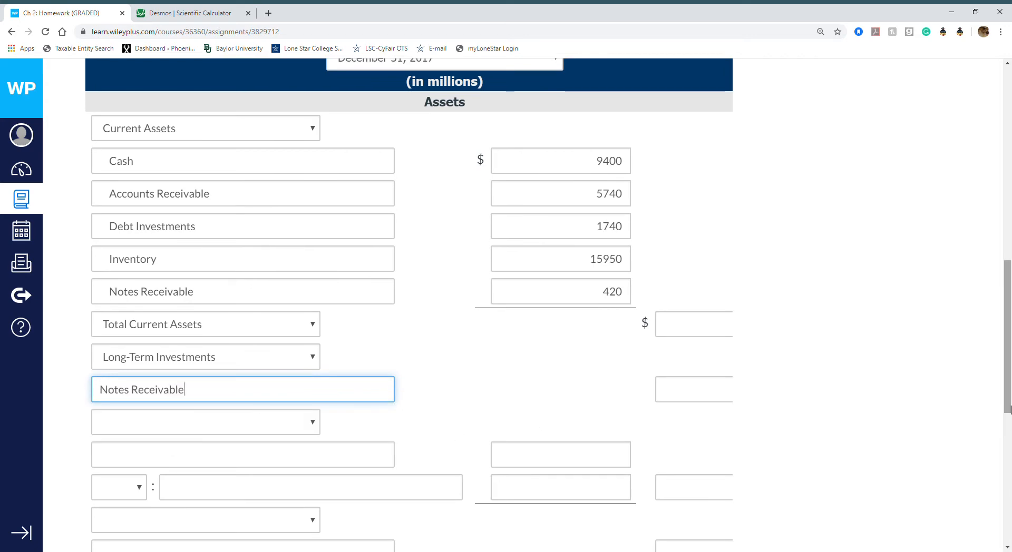
pyautogui.moveTo(1007, 407)
pyautogui.mouseDown()
pyautogui.moveTo(1004, 280)
pyautogui.moveTo(1006, 411)
pyautogui.mouseUp()
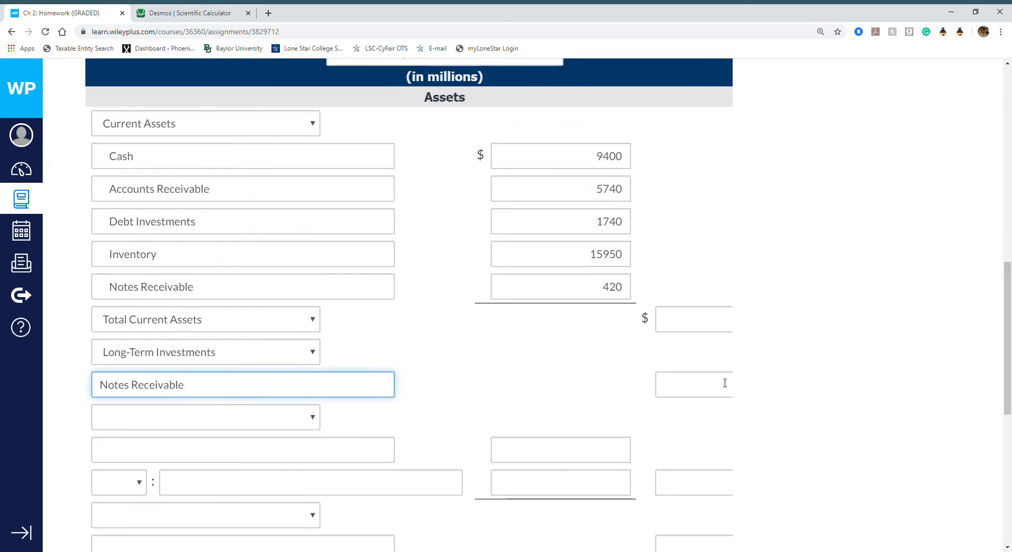
pyautogui.click(712, 385)
pyautogui.write('4810')
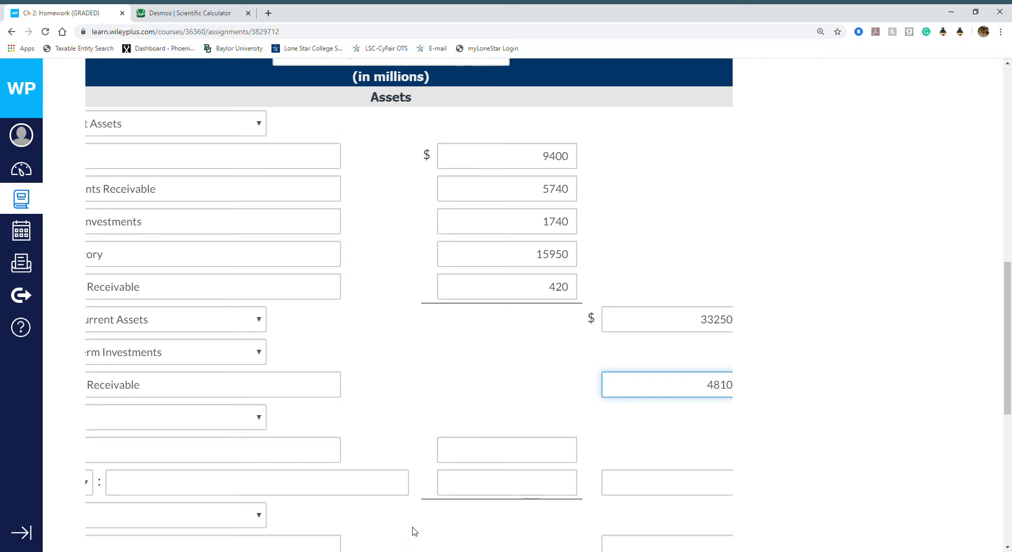
# Step: Set the section heading below the long-term Notes Receivable line to Property, Plant and Equipment
pyautogui.scroll(2, 413, 532)
pyautogui.hotkey('ctrl', '-')
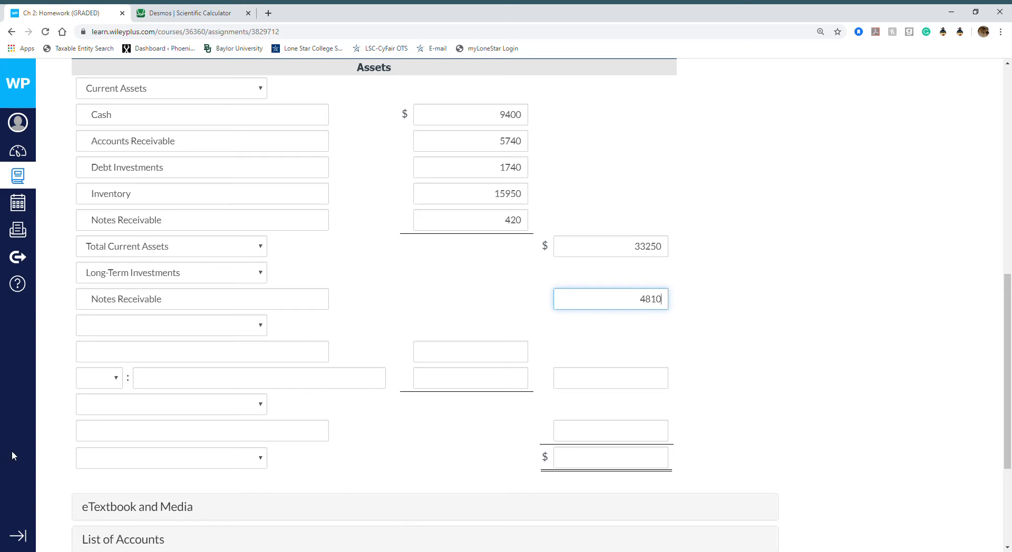
pyautogui.click(212, 328)
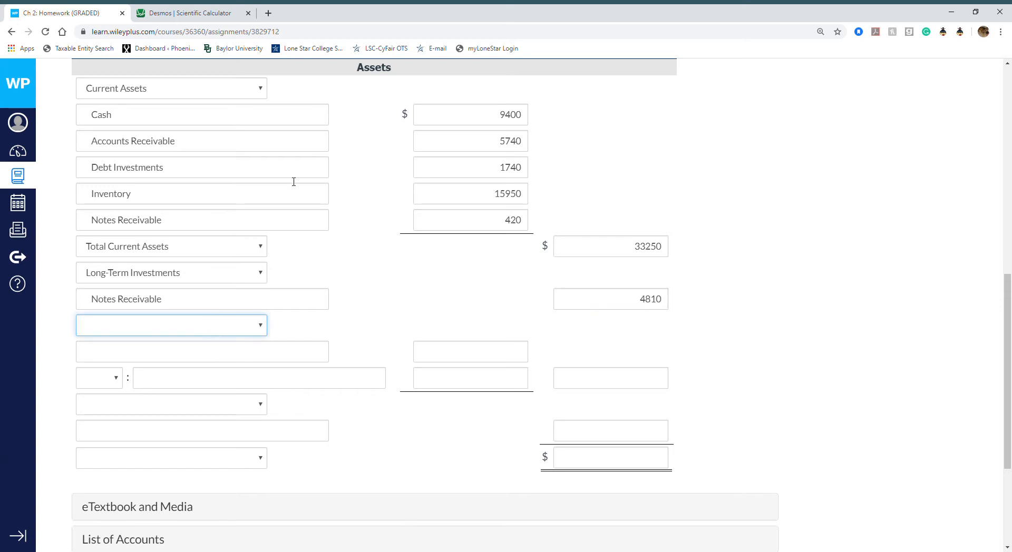
pyautogui.click(186, 181)
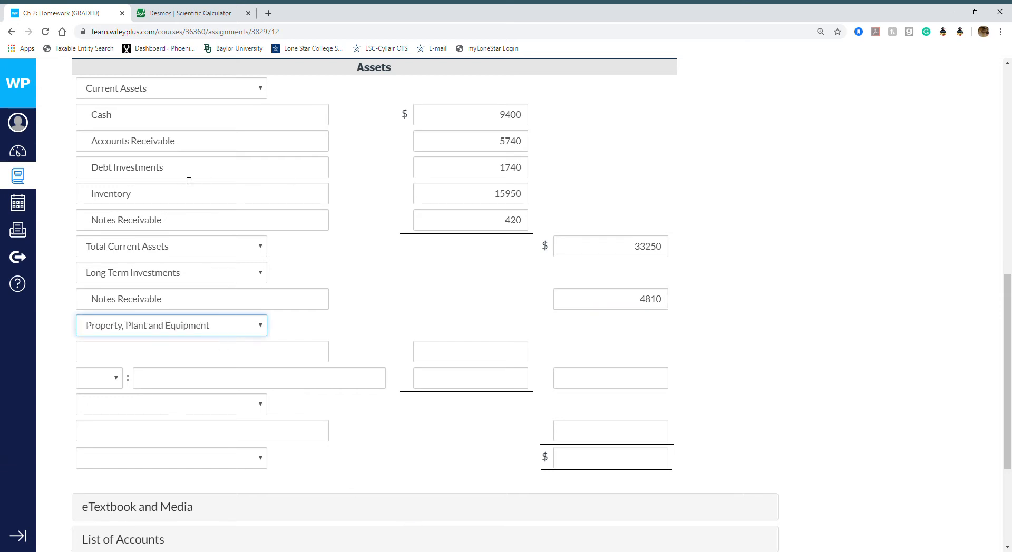
# Step: Set the deduction line under Property, Plant and Equipment to Less: Accumulated Depreciation-Buildings
pyautogui.click(113, 378)
pyautogui.click(115, 441)
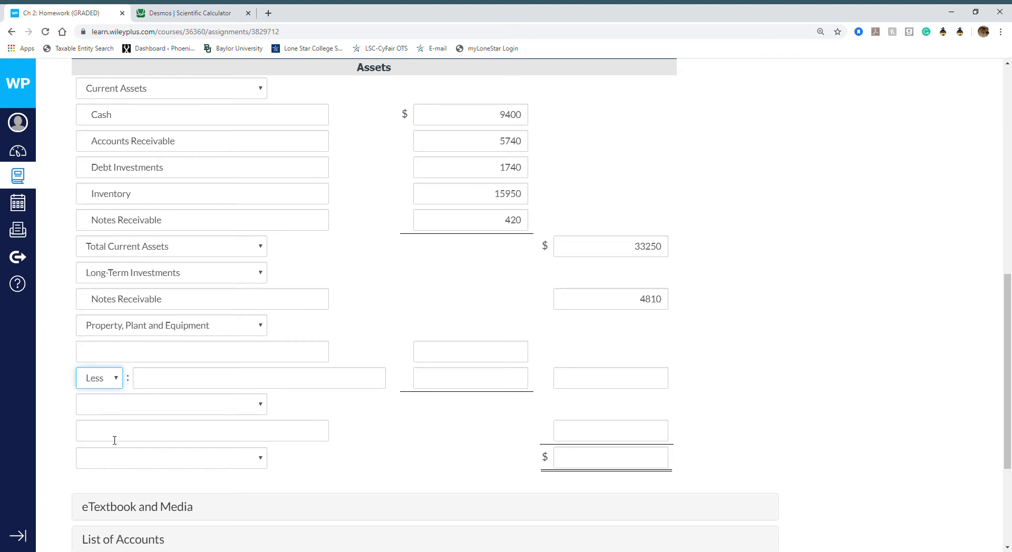
pyautogui.click(192, 389)
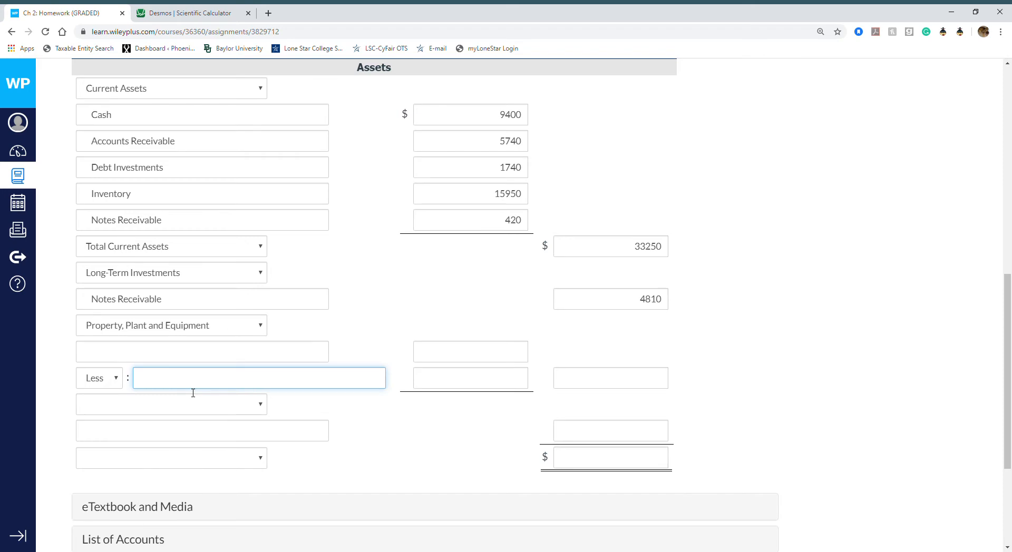
pyautogui.write('acc')
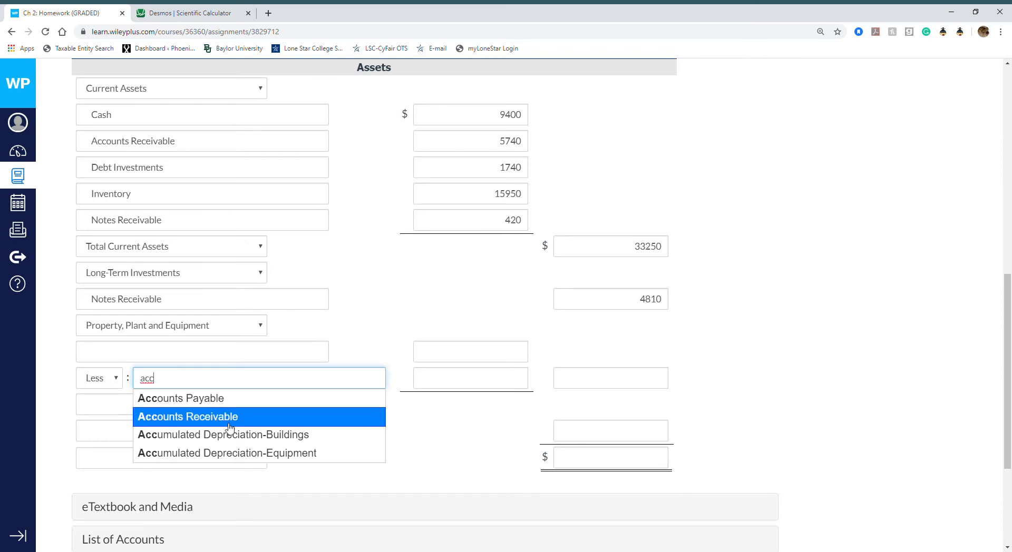
pyautogui.moveTo(1008, 313)
pyautogui.mouseDown()
pyautogui.moveTo(1009, 193)
pyautogui.moveTo(1008, 326)
pyautogui.mouseUp()
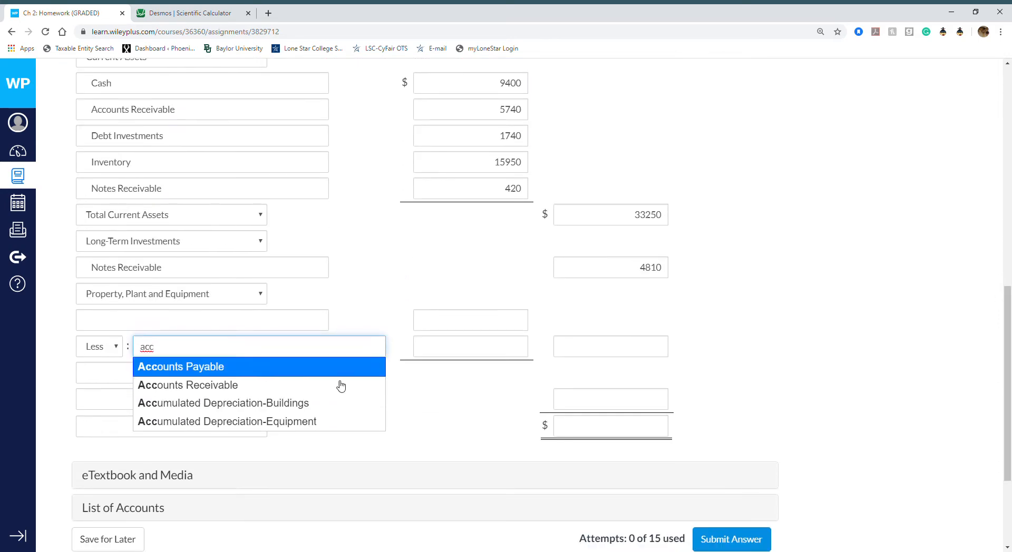
pyautogui.click(334, 404)
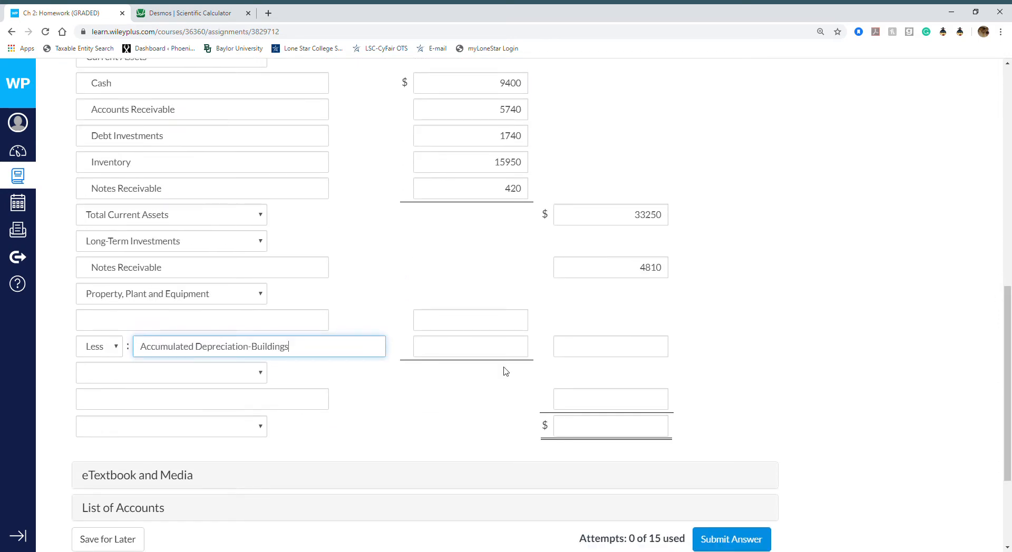
# Step: Enter Buildings as the first Property, Plant and Equipment account with an amount of 21250
pyautogui.click(307, 323)
pyautogui.write('b')
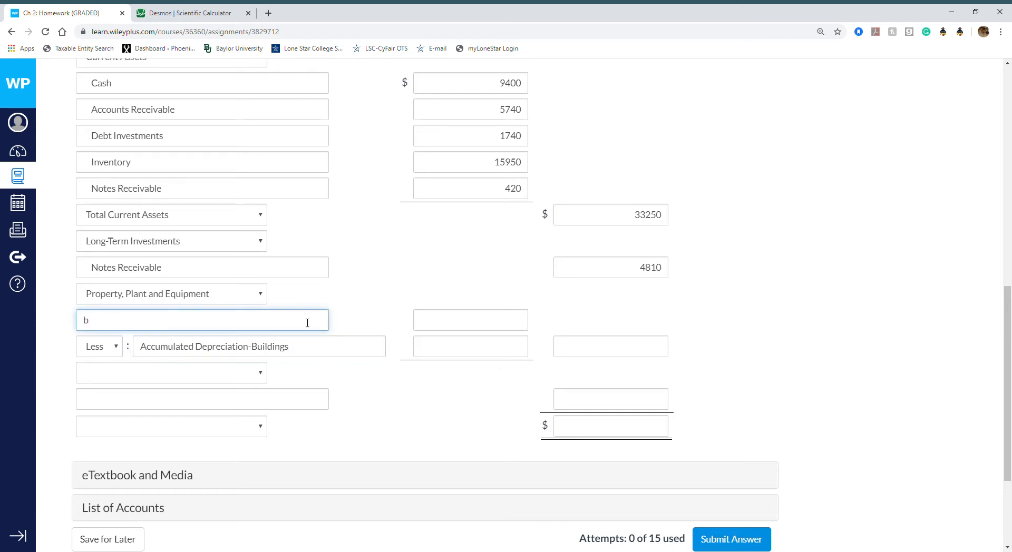
pyautogui.write('uil')
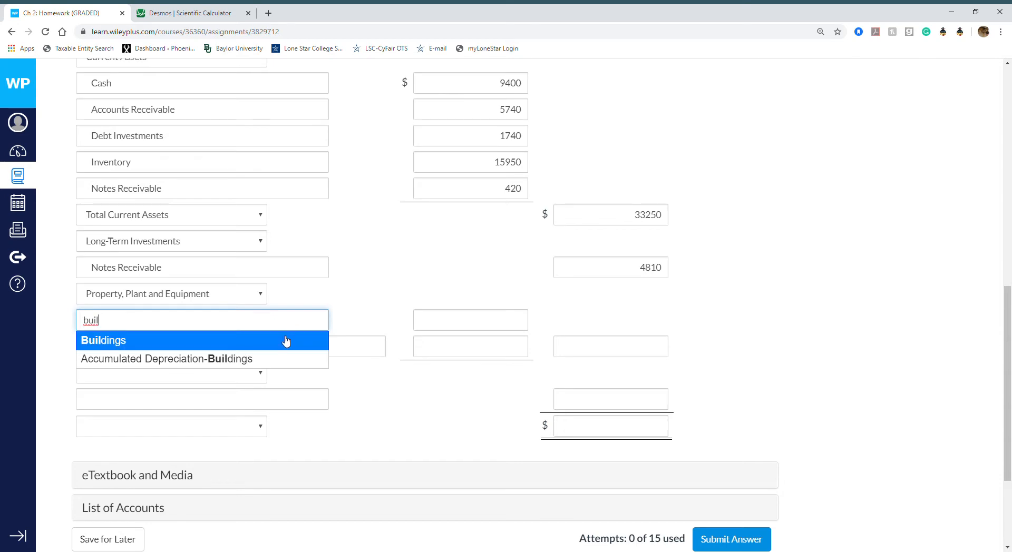
pyautogui.click(285, 341)
pyautogui.click(484, 316)
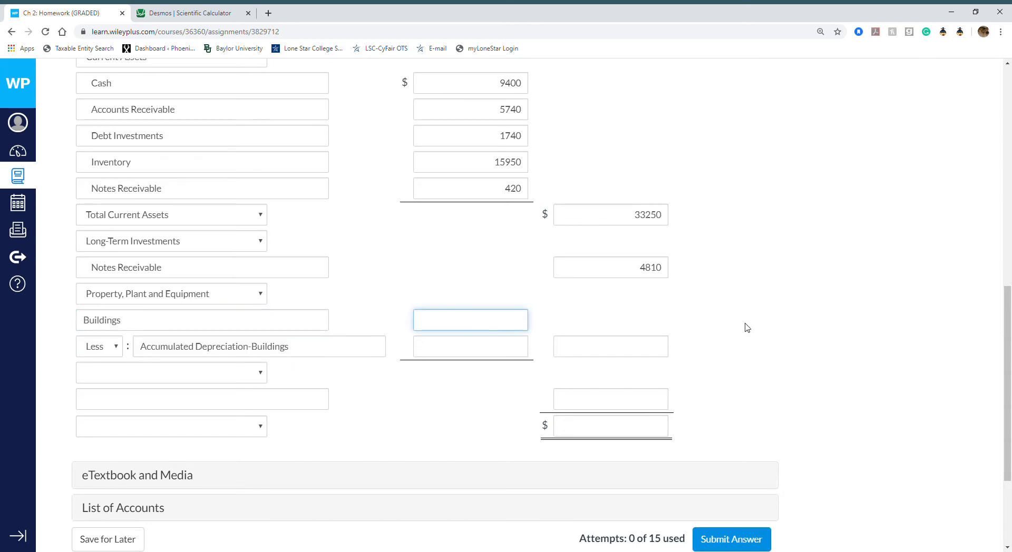
pyautogui.moveTo(1006, 321); pyautogui.dragTo(1003, 297)
pyautogui.write('21250')
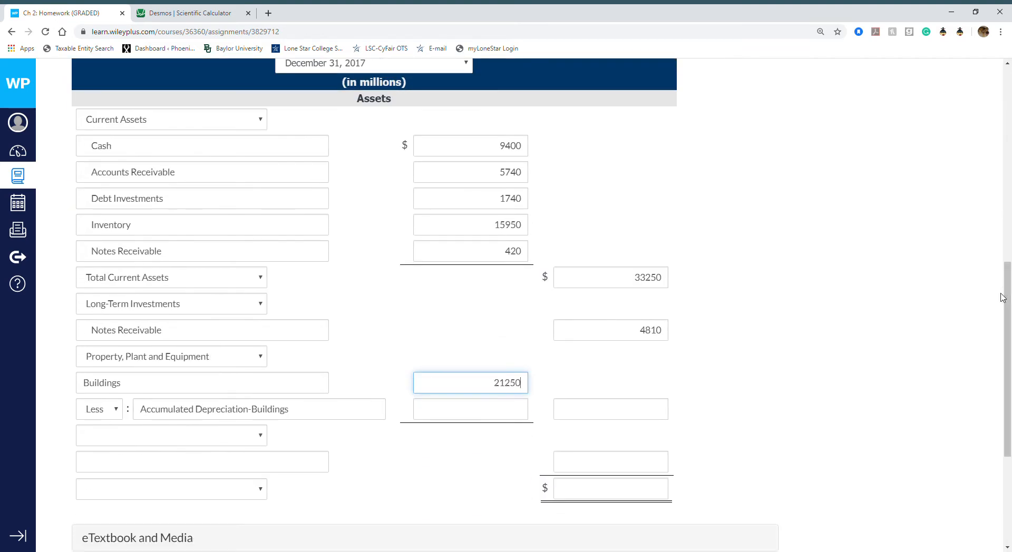
# Step: Enter 13270 as the Accumulated Depreciation-Buildings amount
pyautogui.moveTo(1008, 360)
pyautogui.mouseDown()
pyautogui.moveTo(1008, 246)
pyautogui.moveTo(996, 355)
pyautogui.mouseUp()
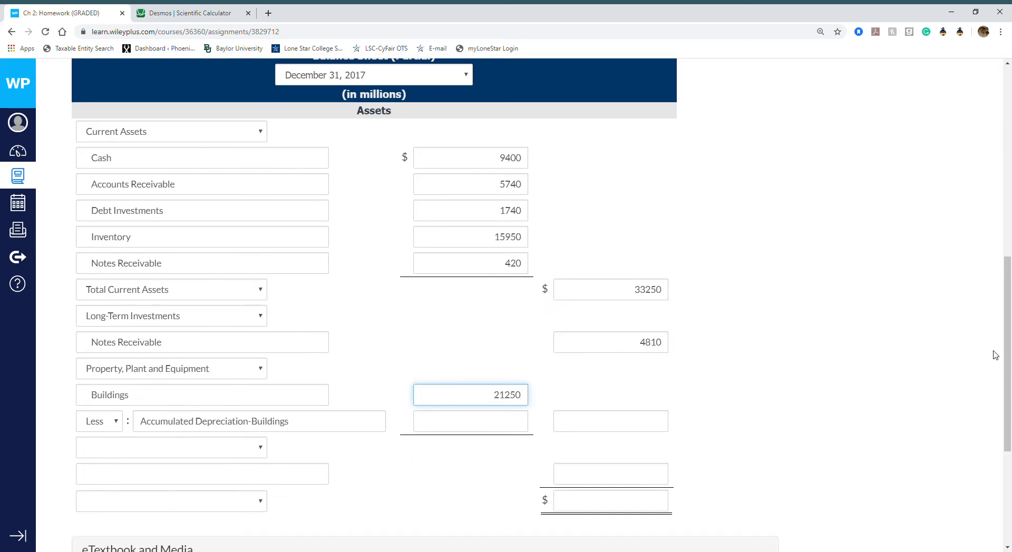
pyautogui.click(494, 424)
pyautogui.write('13270')
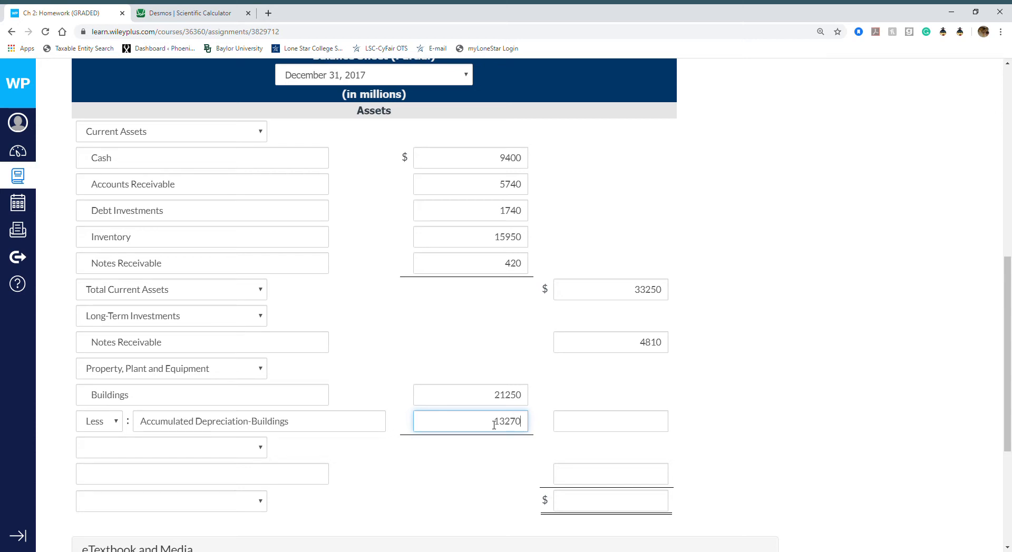
# Step: Switch to the Desmos calculator and subtract the accumulated depreciation 13270 from the buildings amount 21250
pyautogui.click(191, 15)
pyautogui.write('2125')
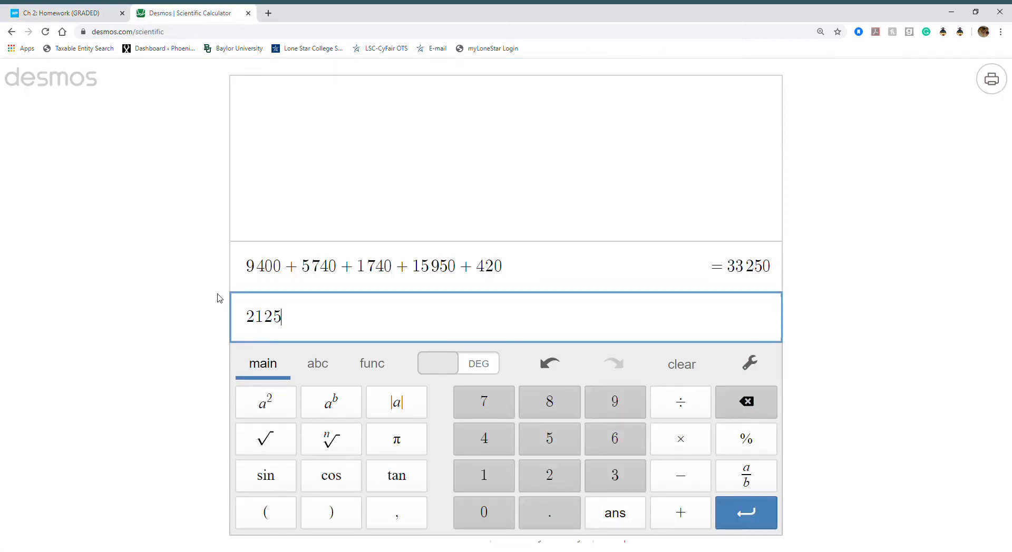
pyautogui.write('0-')
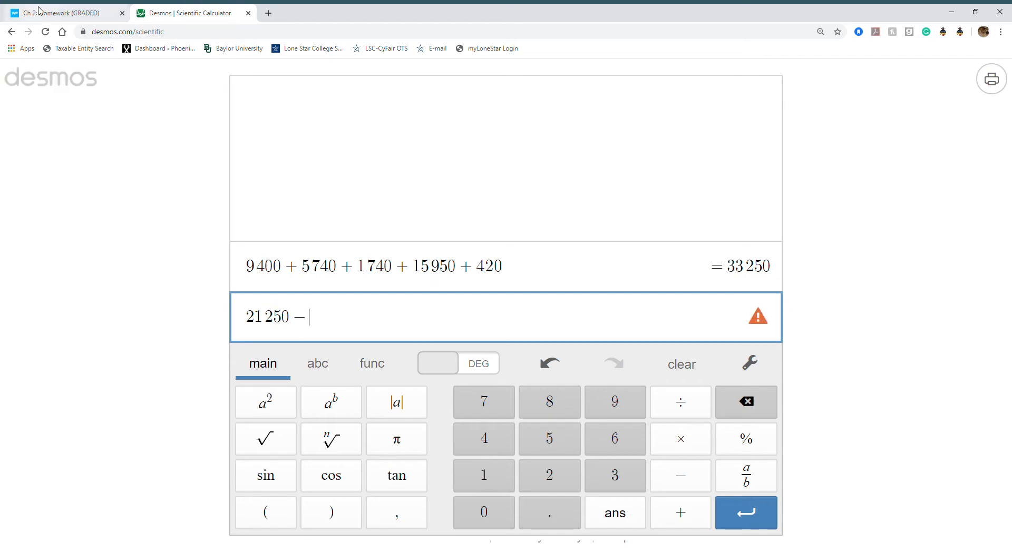
pyautogui.click(39, 11)
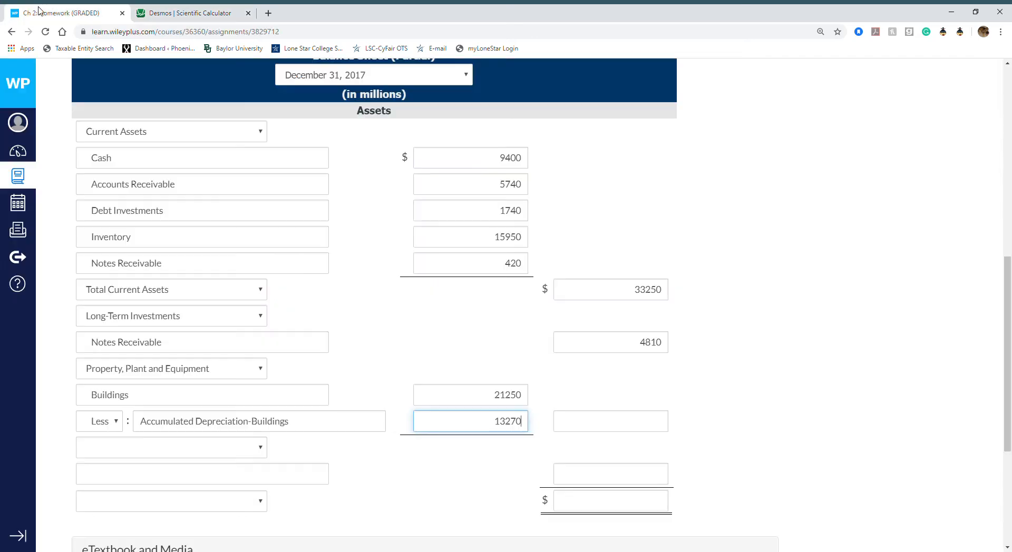
pyautogui.click(174, 16)
pyautogui.write('13270')
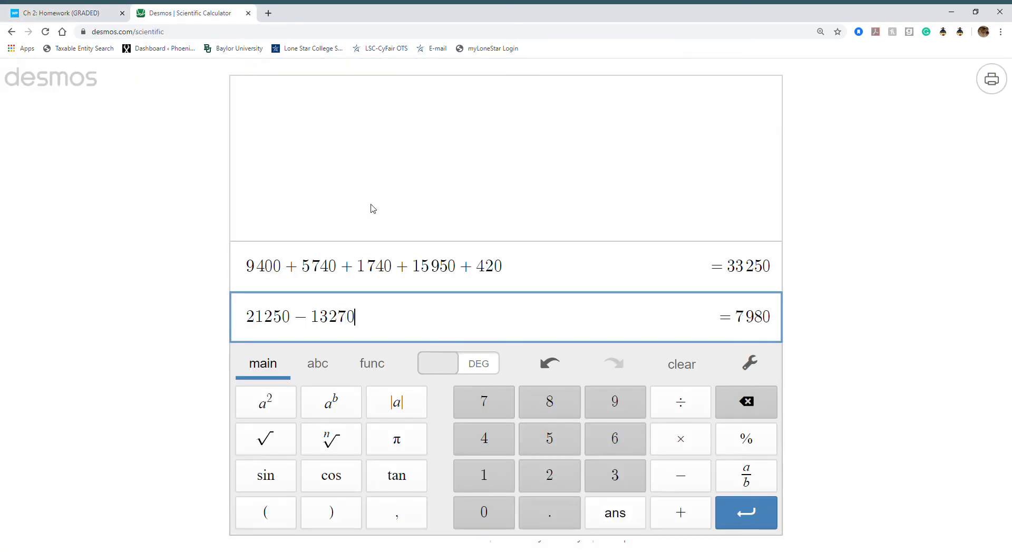
pyautogui.press('Return')
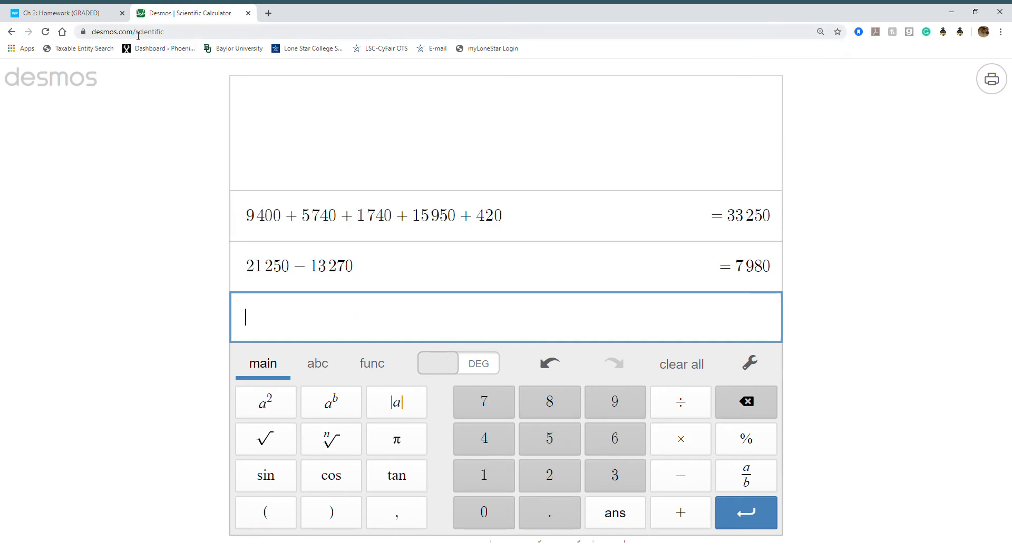
# Step: Return to the WileyPLUS homework and enter 7980 as the net buildings amount on the accumulated depreciation line
pyautogui.click(84, 12)
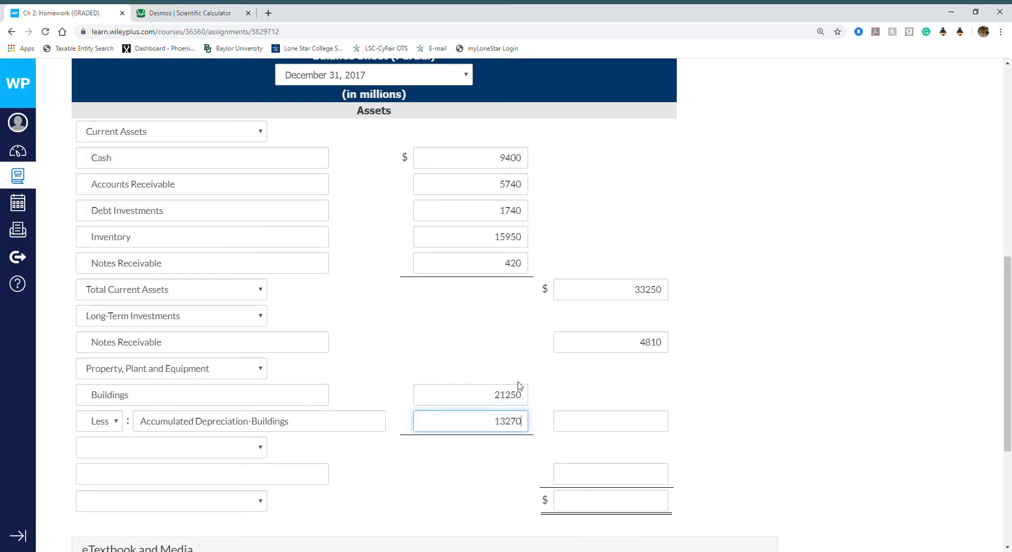
pyautogui.click(623, 422)
pyautogui.write('7980')
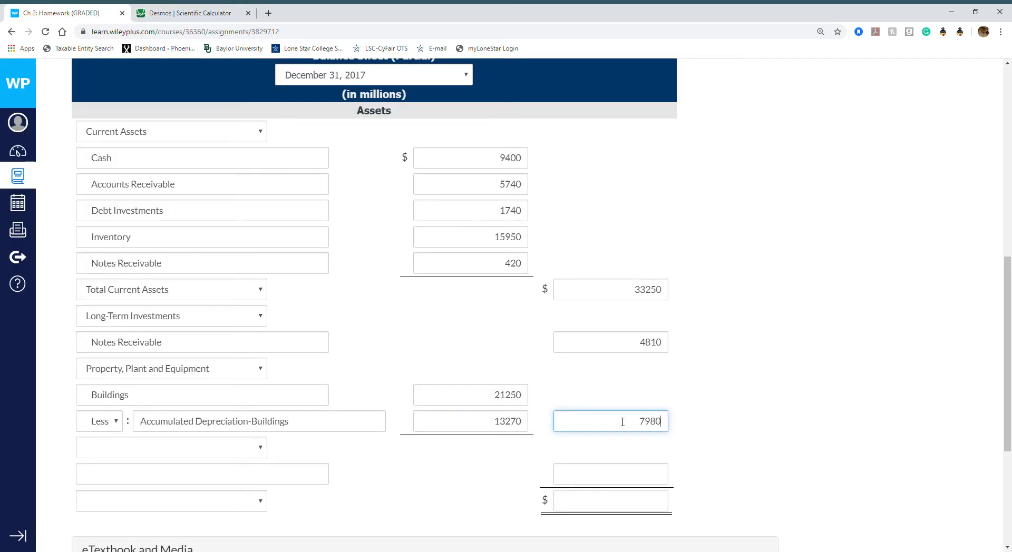
# Step: Set the next section heading to Intangible Assets and enter Patents as the account under it
pyautogui.click(256, 453)
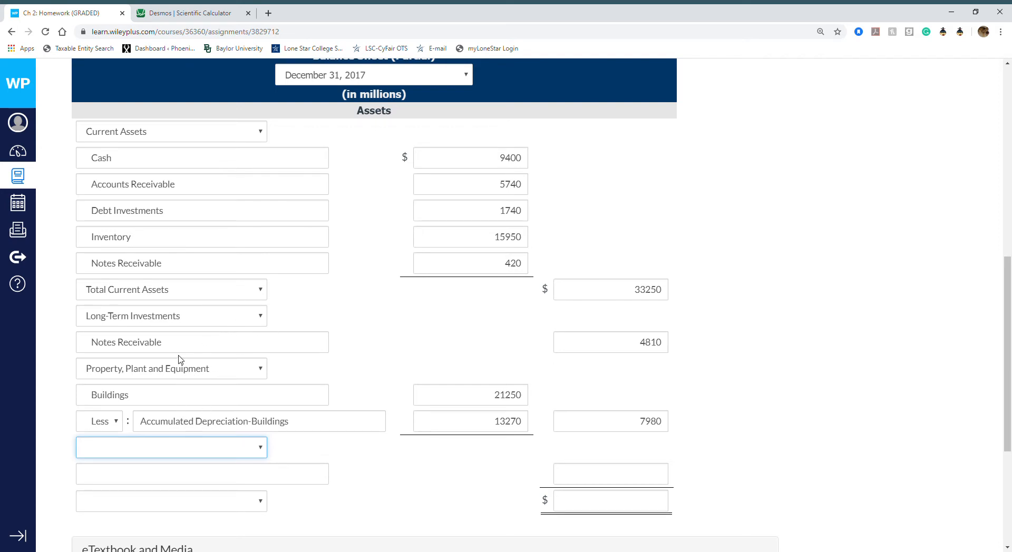
pyautogui.press('i')
pyautogui.moveTo(1009, 380); pyautogui.dragTo(994, 404)
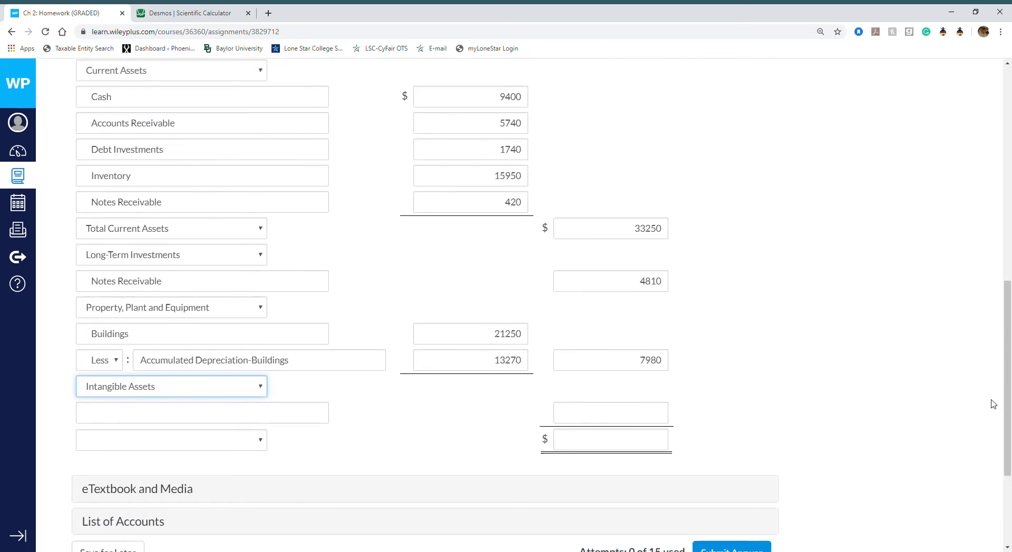
pyautogui.click(298, 421)
pyautogui.write('pat')
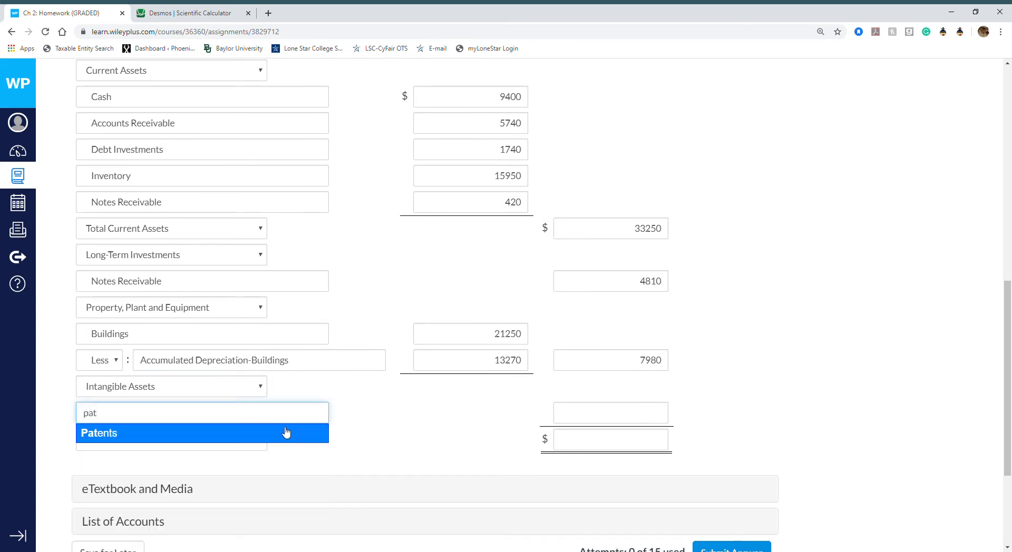
pyautogui.click(283, 434)
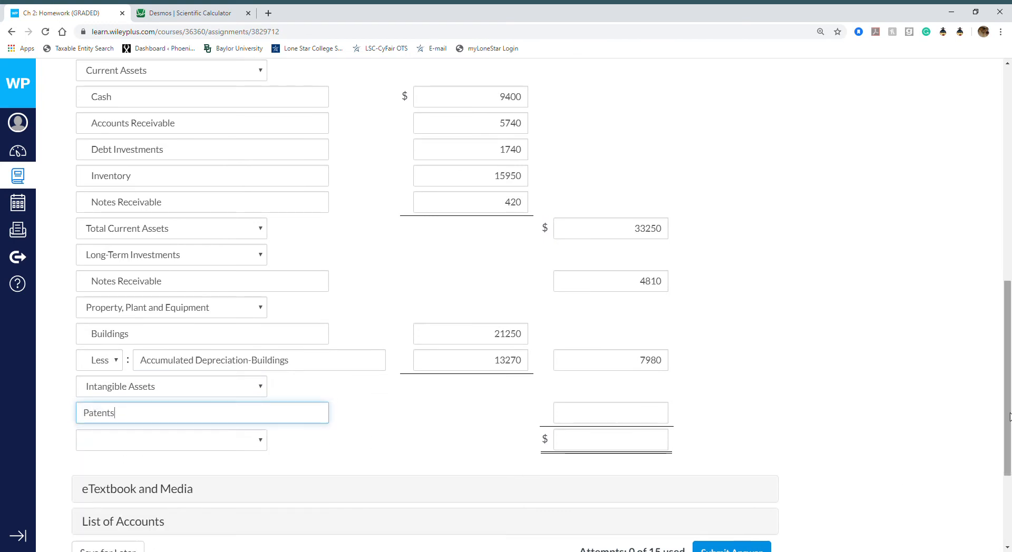
# Step: Enter 11760 as the Patents amount
pyautogui.moveTo(1009, 417); pyautogui.dragTo(1010, 392)
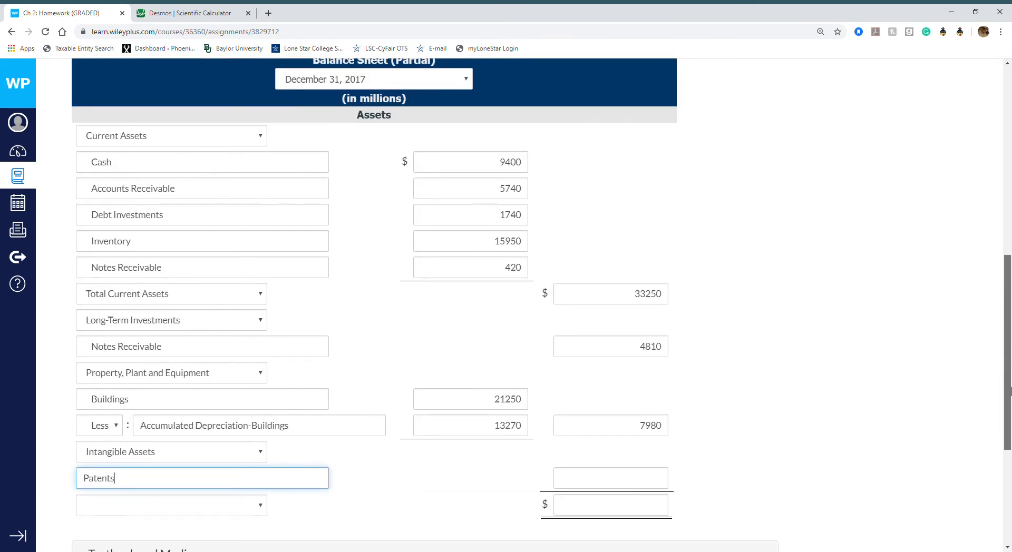
pyautogui.click(654, 478)
pyautogui.write('1')
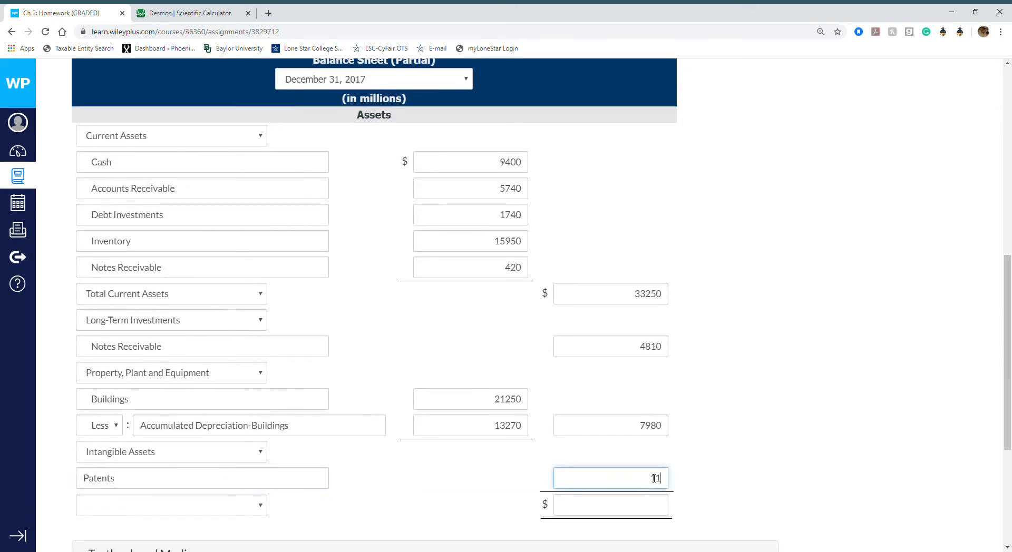
pyautogui.write('17601')
# Step: Label the final line of the balance sheet Total Assets and select its amount field
pyautogui.click(265, 507)
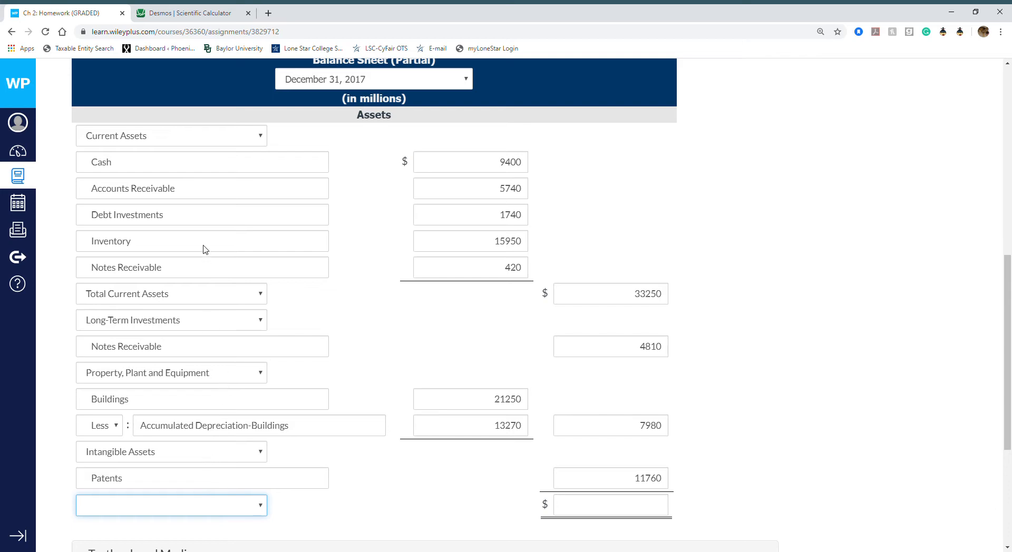
pyautogui.press('t')
pyautogui.moveTo(1009, 390); pyautogui.dragTo(1007, 435)
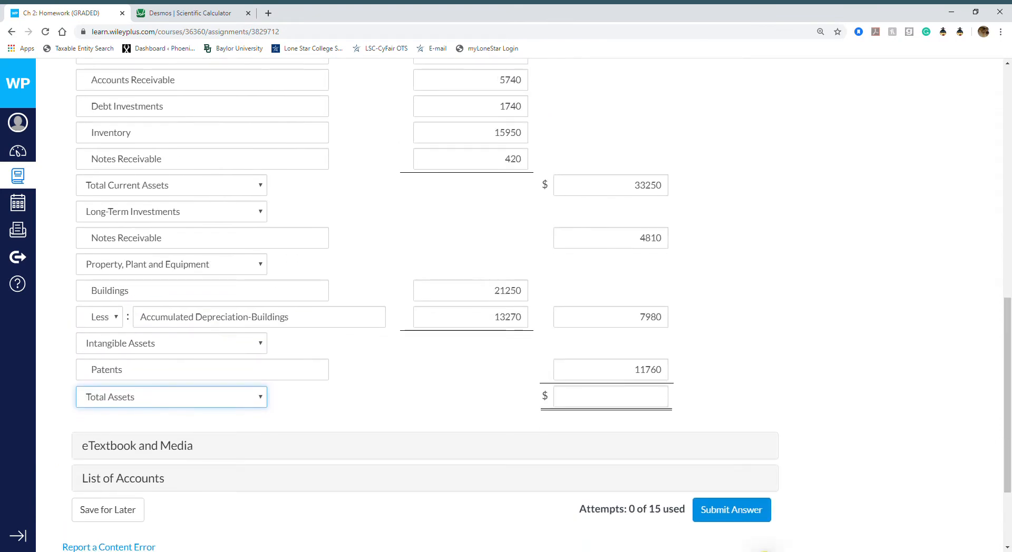
pyautogui.click(641, 400)
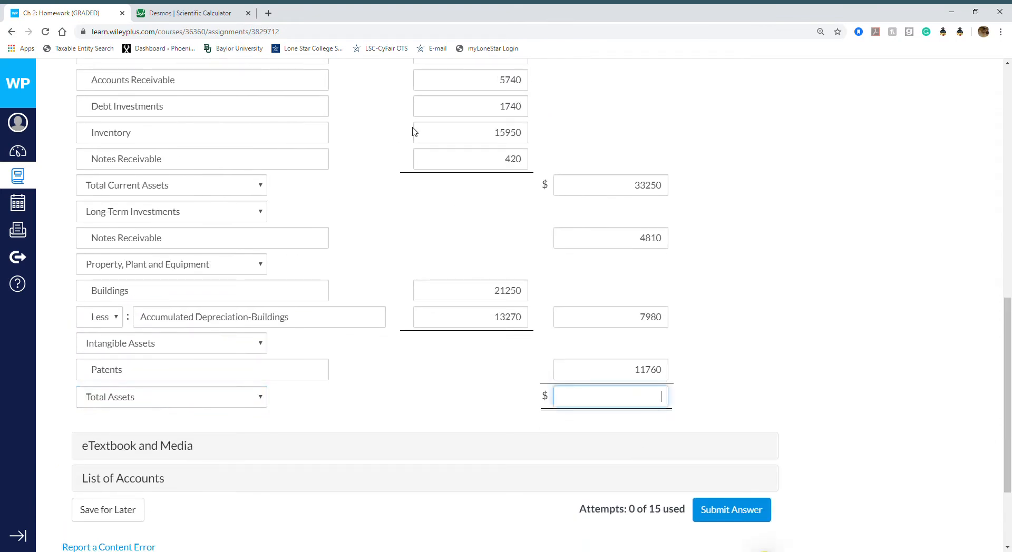
# Step: Add 33250, 7980, 4810 and 11760 in the Desmos calculator, and enter 57800 as the Total Assets amount in the WileyPLUS homework
pyautogui.click(213, 15)
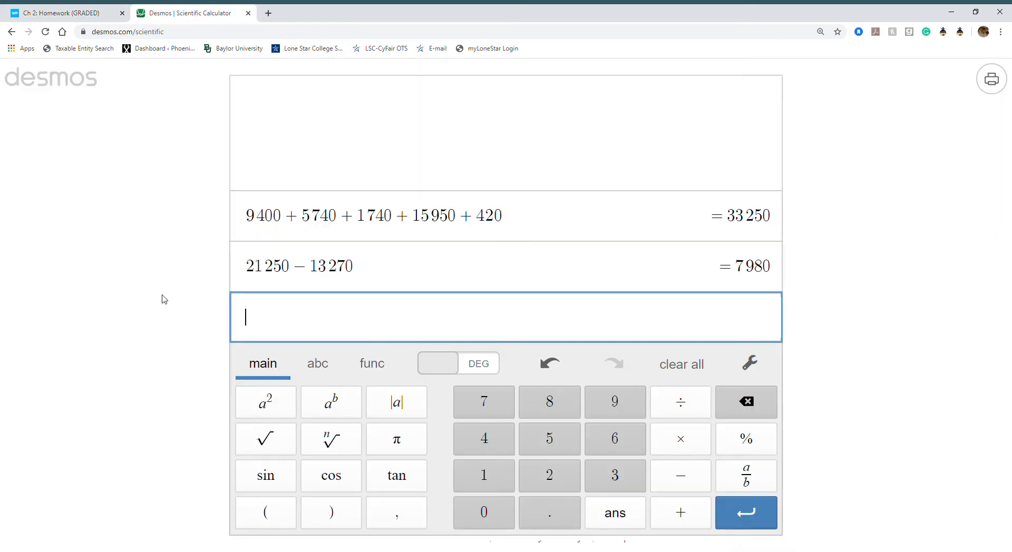
pyautogui.write('33 250 + 7 9')
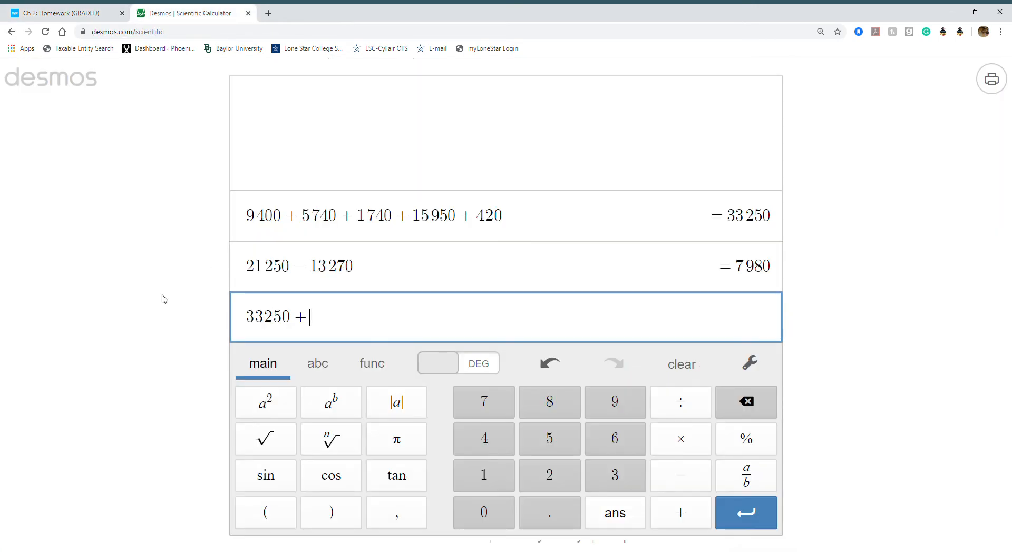
pyautogui.write('80 +')
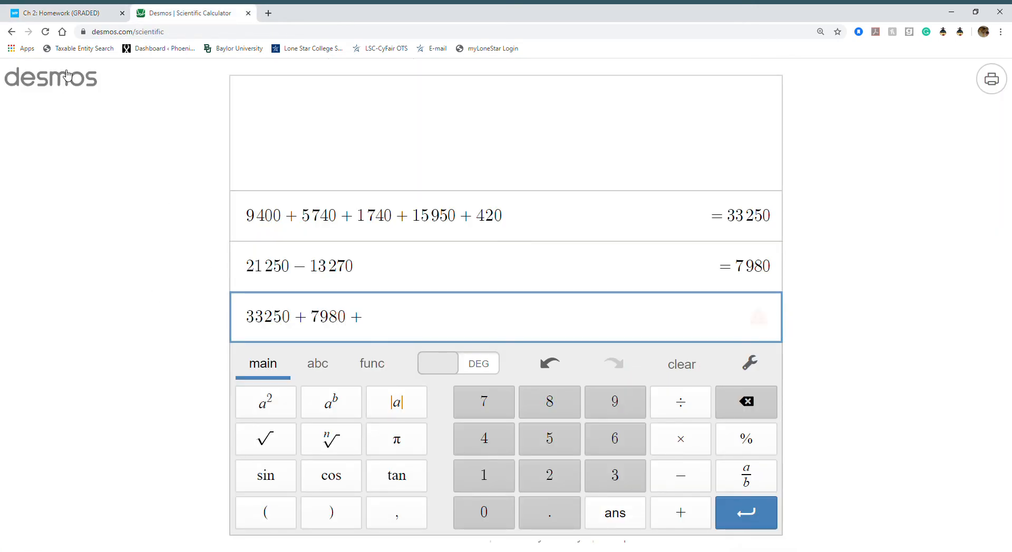
pyautogui.click(69, 12)
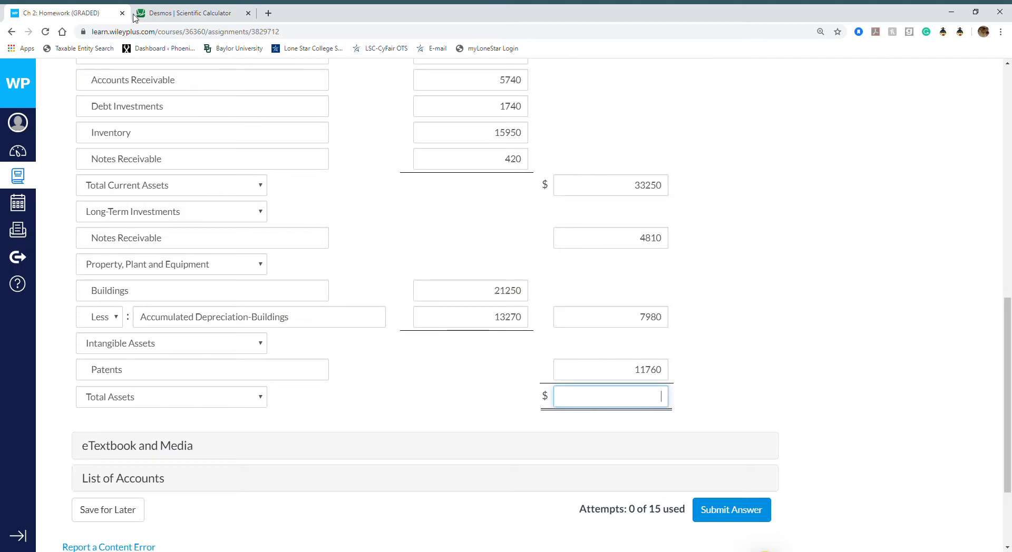
pyautogui.click(203, 14)
pyautogui.write('4810+')
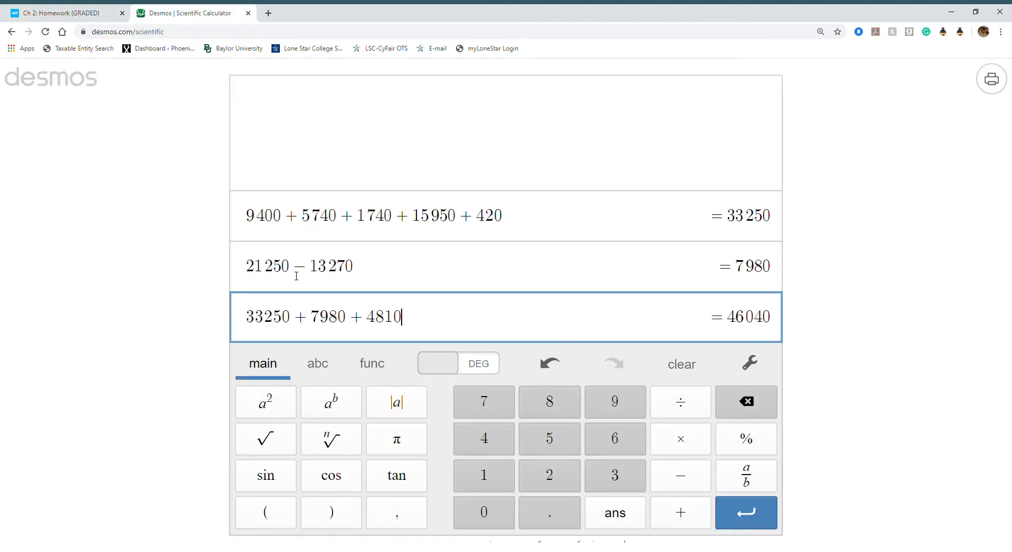
pyautogui.click(88, 14)
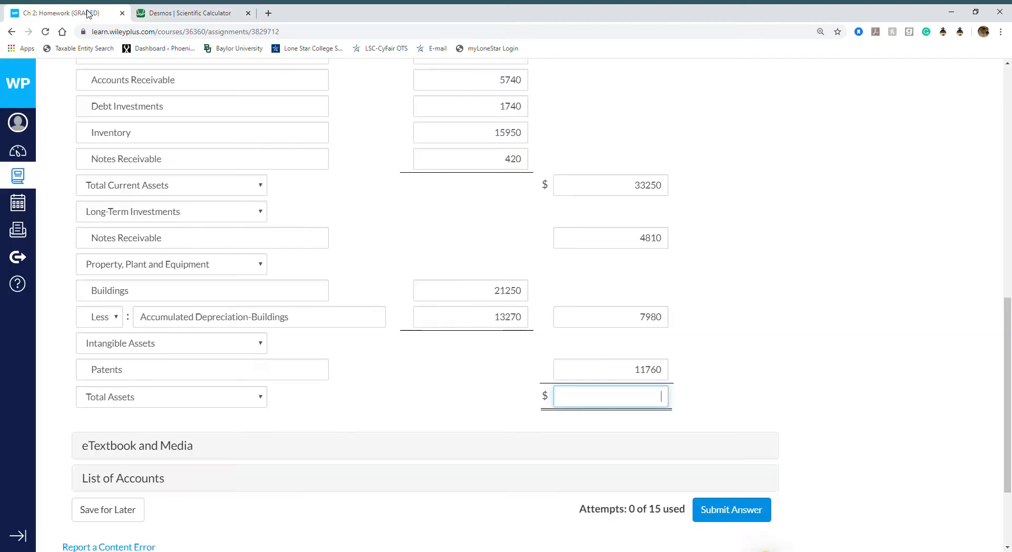
pyautogui.click(187, 14)
pyautogui.write('11760')
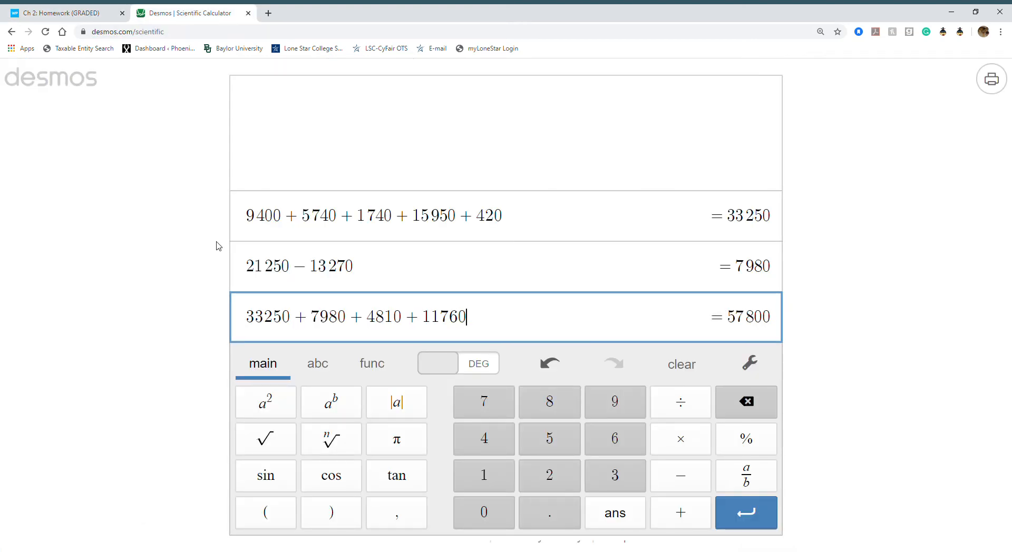
pyautogui.press('Return')
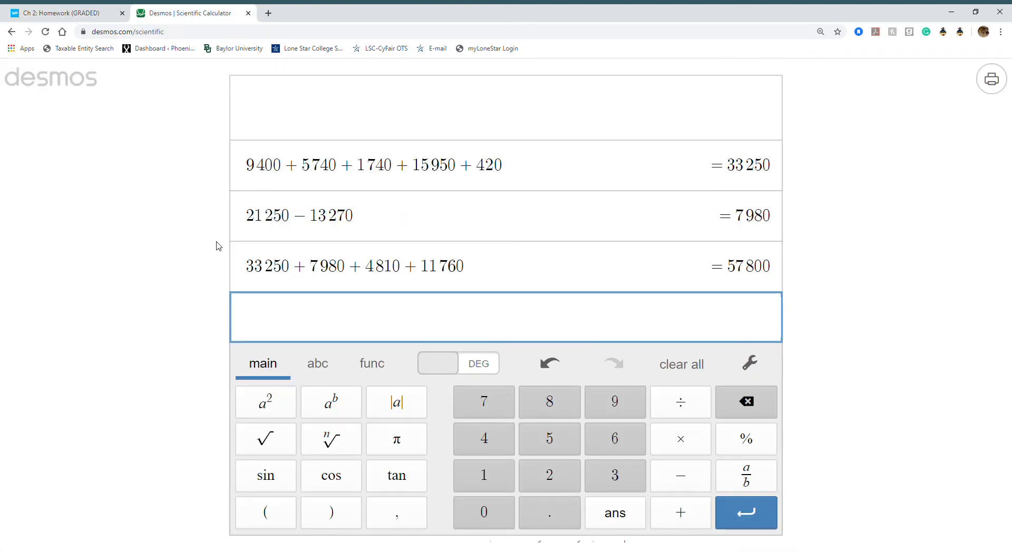
pyautogui.click(69, 13)
pyautogui.write('57800')
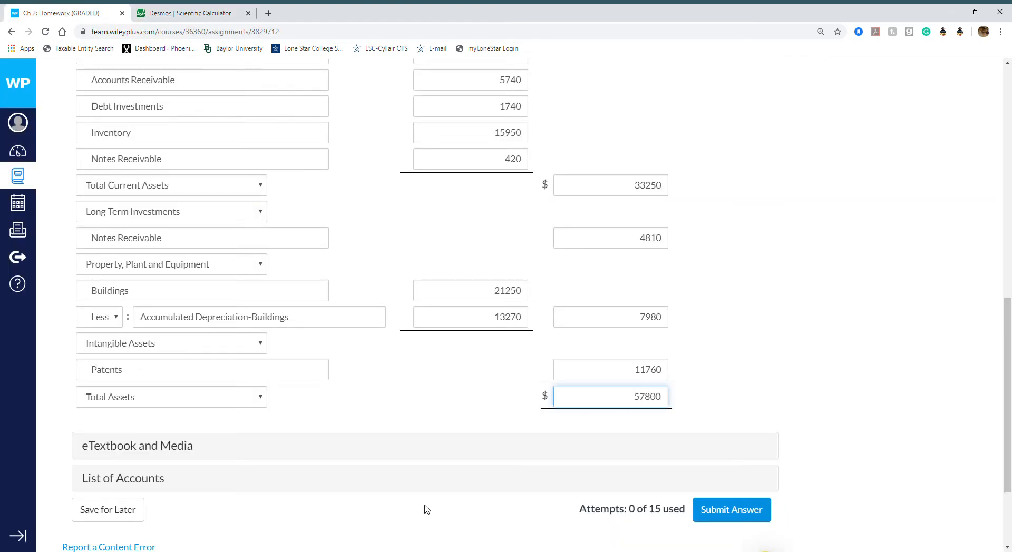
# Step: Open the eTextbook reference for the question and examine the Franklin Corporation sample balance sheet's current assets
pyautogui.click(169, 447)
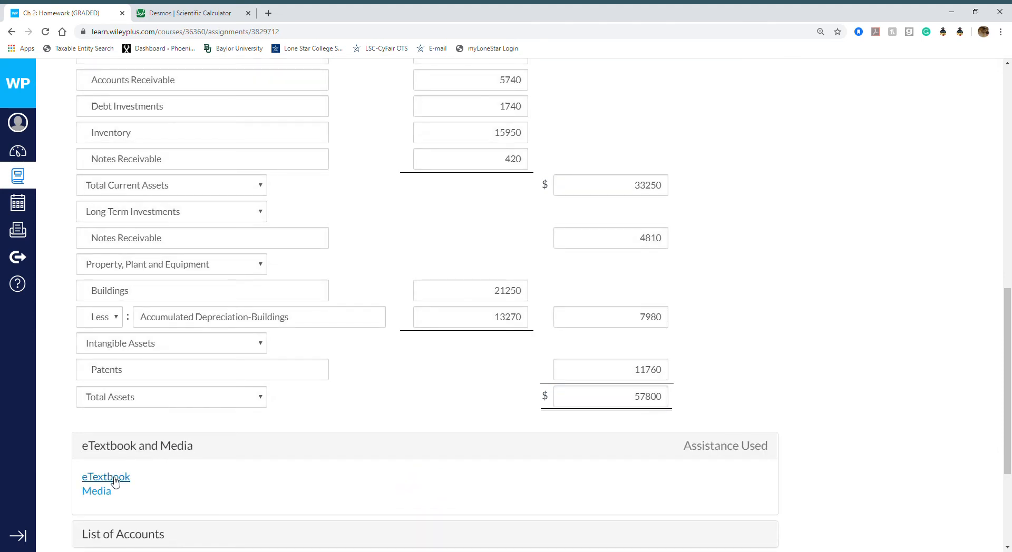
pyautogui.click(115, 478)
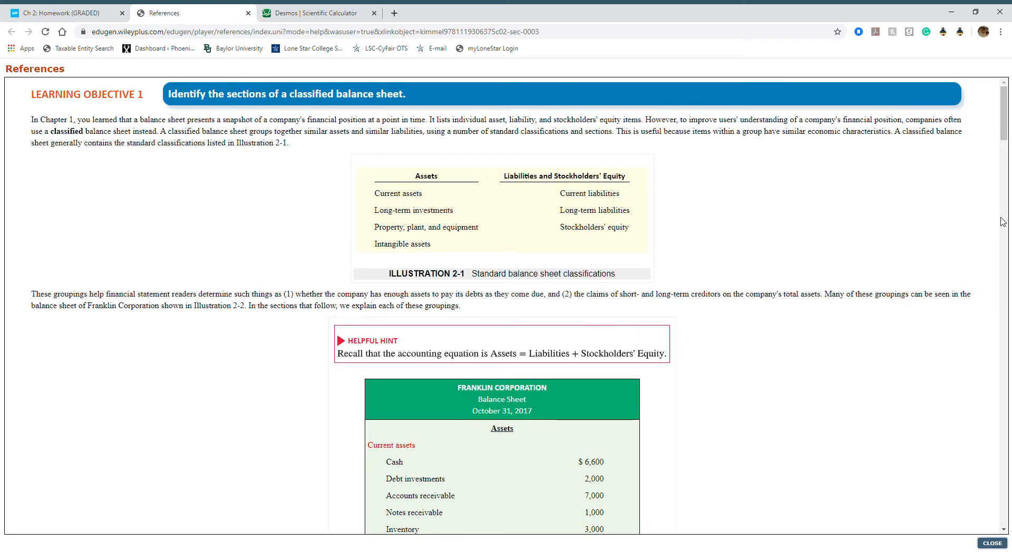
pyautogui.scroll(-3, 1004, 126)
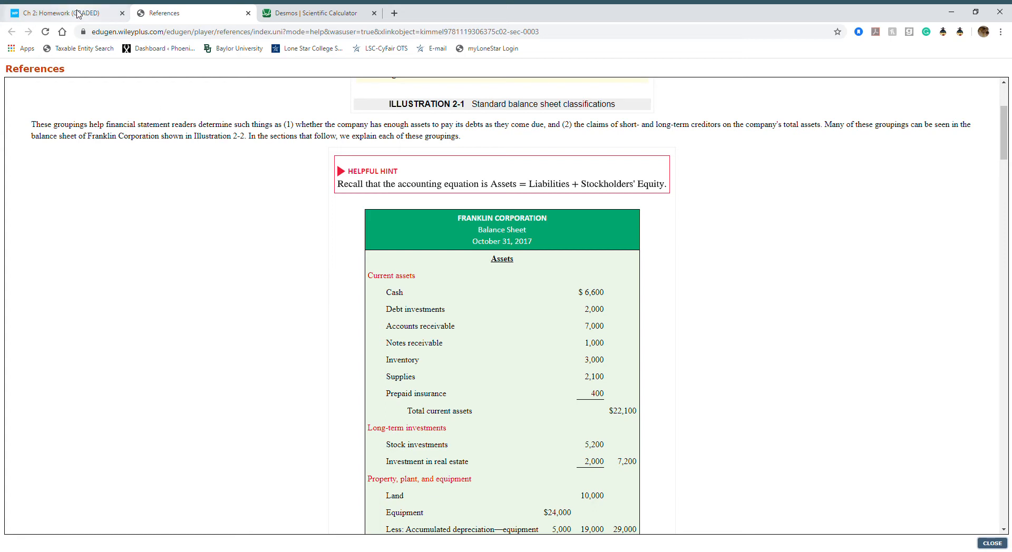
# Step: Back in the homework, change the account under Cash to Debt Investments and set its amount to 1740
pyautogui.click(78, 14)
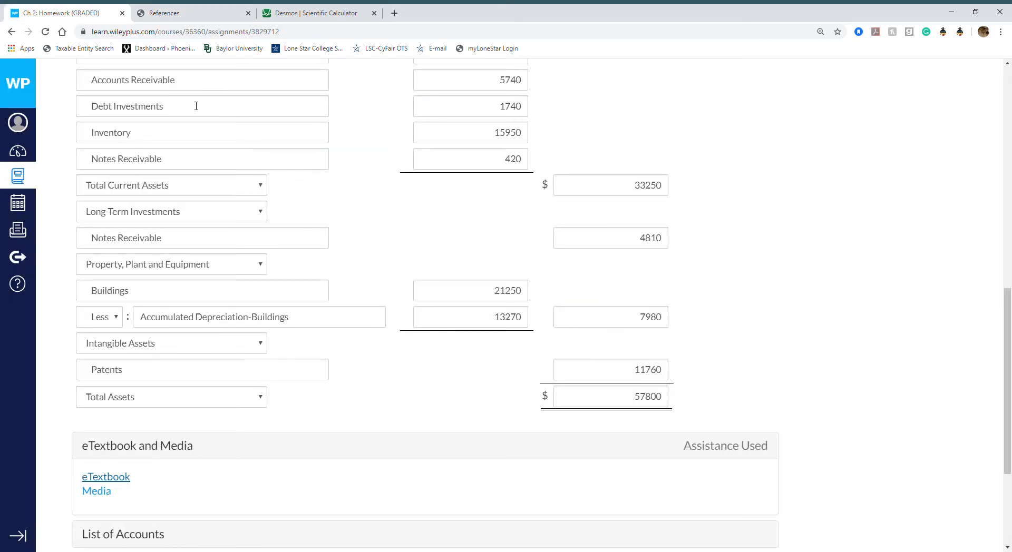
pyautogui.moveTo(196, 106); pyautogui.dragTo(98, 108)
pyautogui.hotkey('ctrl', 'c')
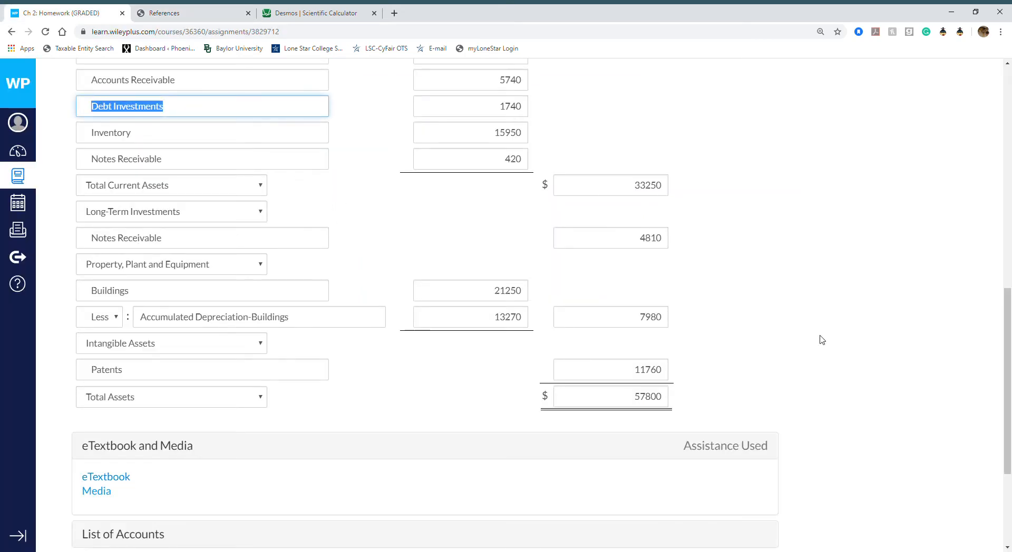
pyautogui.moveTo(1008, 386); pyautogui.dragTo(1005, 333)
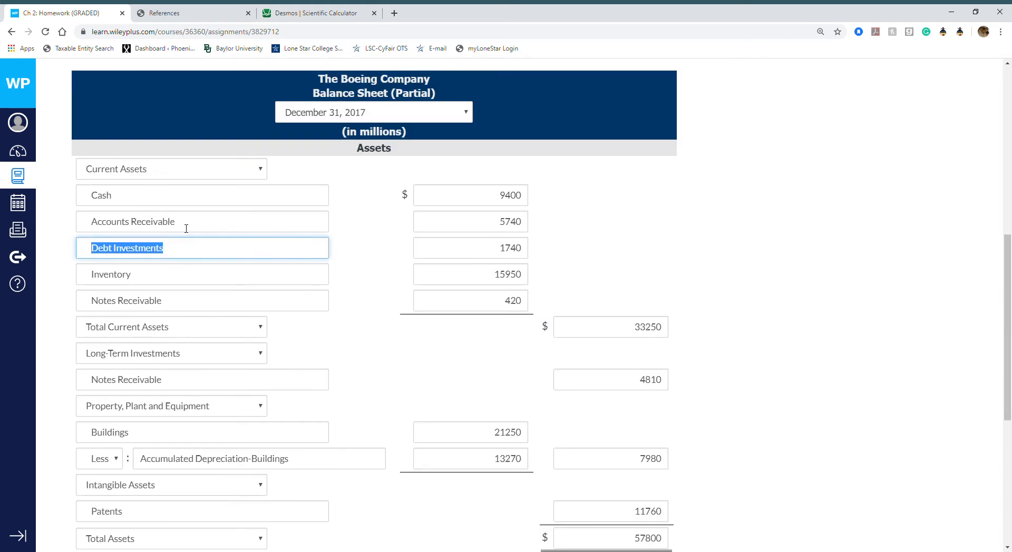
pyautogui.moveTo(185, 228); pyautogui.dragTo(46, 218)
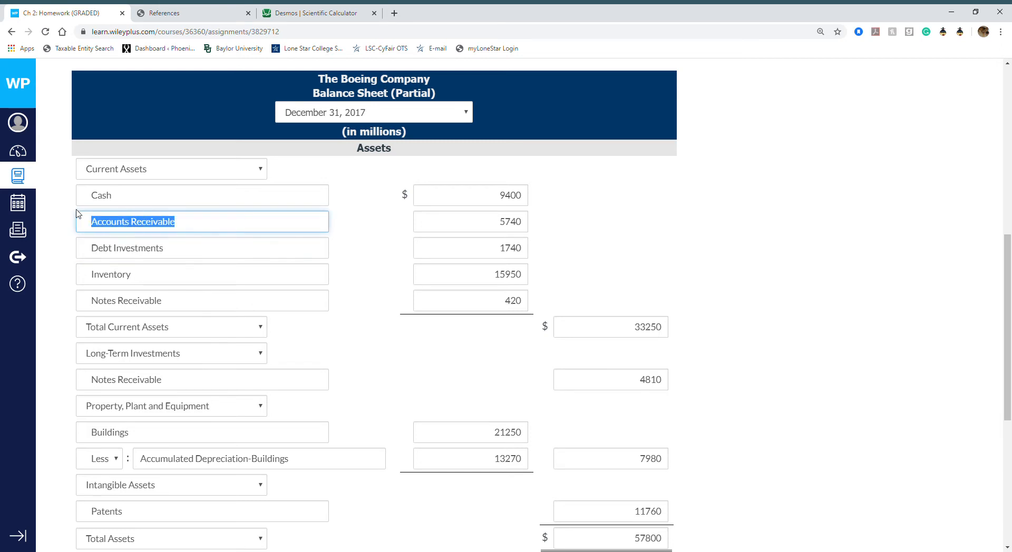
pyautogui.hotkey('ctrl', 'v')
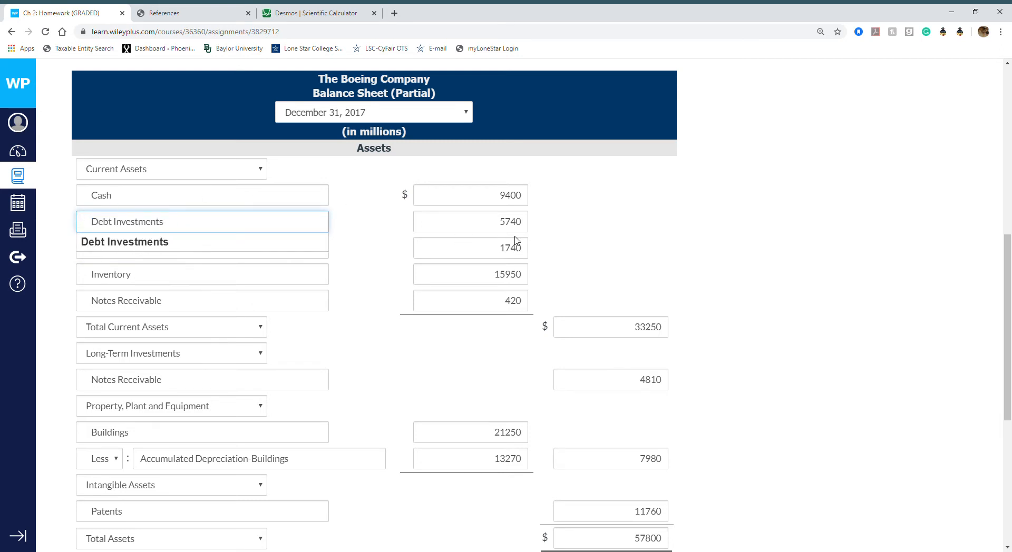
pyautogui.moveTo(498, 248); pyautogui.dragTo(543, 259)
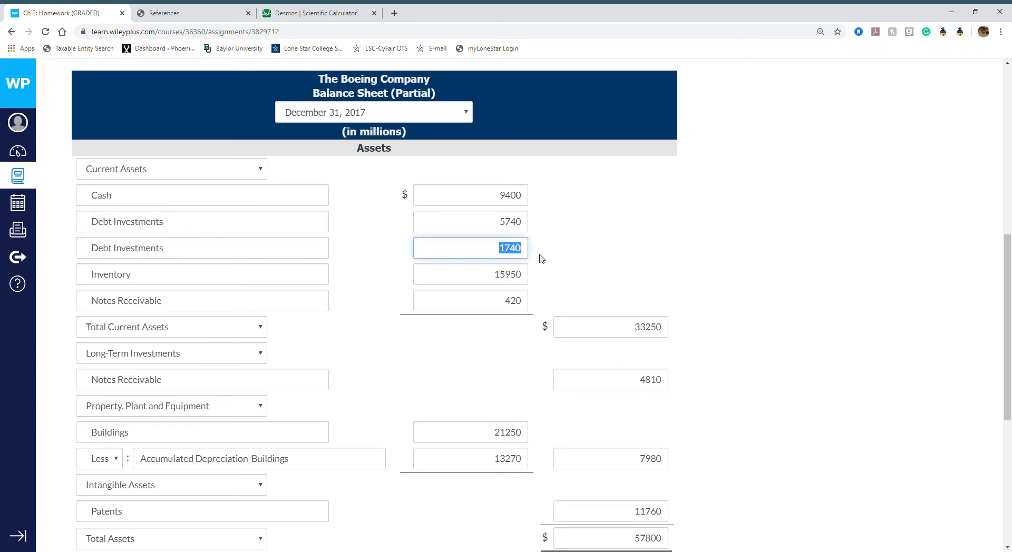
pyautogui.moveTo(499, 221); pyautogui.dragTo(526, 232)
pyautogui.write('174')
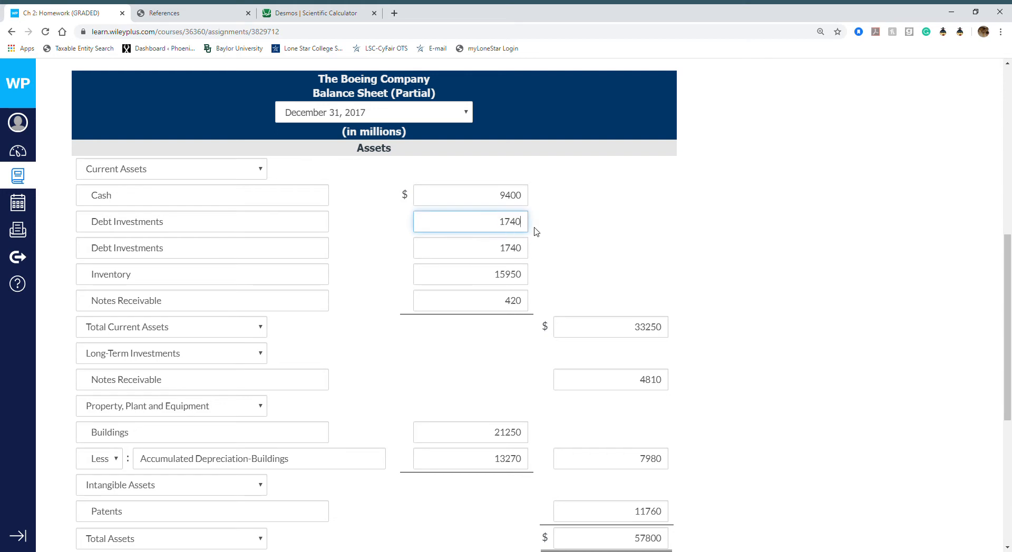
# Step: Change the third current asset line to Accounts Receivable with an amount of 5740
pyautogui.tripleClick(245, 253)
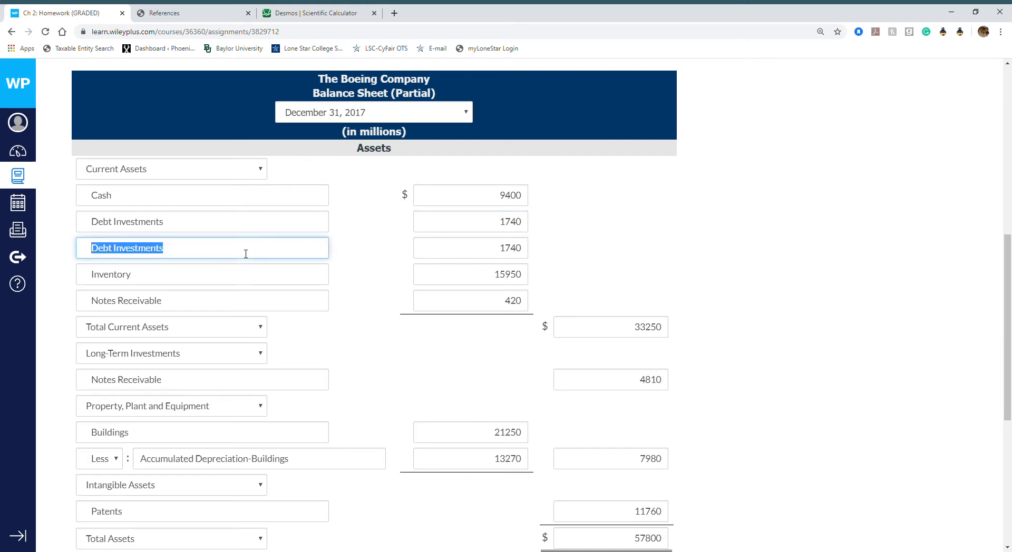
pyautogui.write('Account')
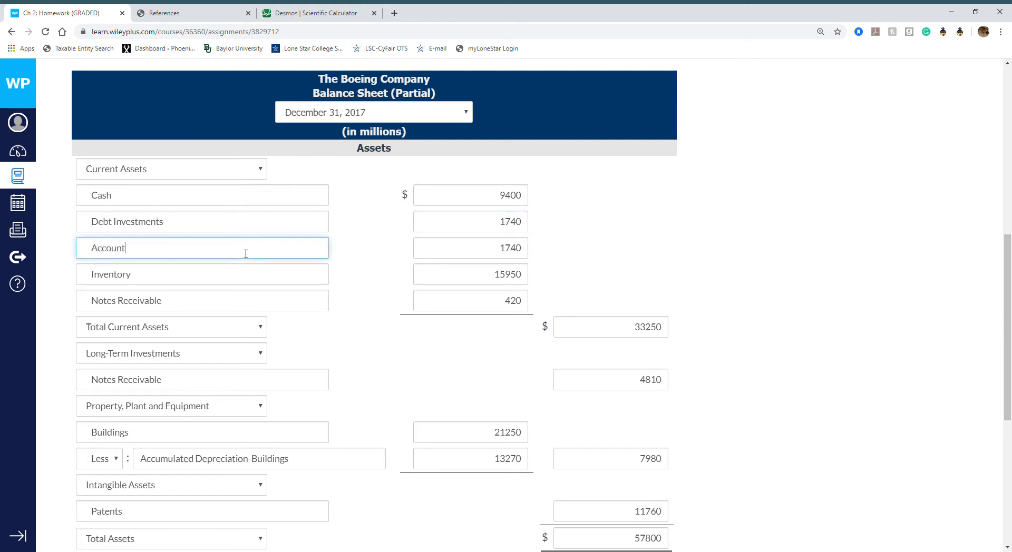
pyautogui.click(230, 286)
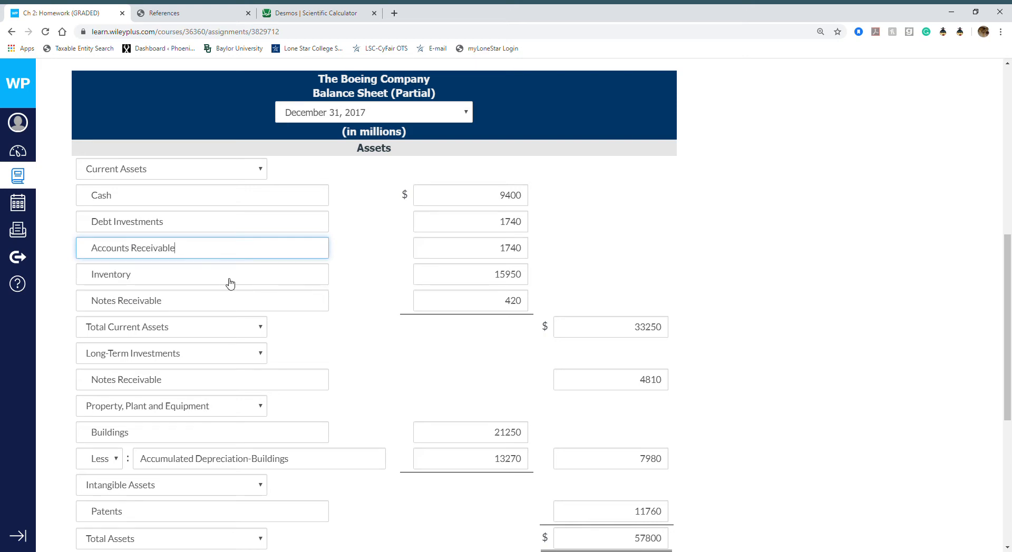
pyautogui.doubleClick(521, 258)
pyautogui.moveTo(1008, 291)
pyautogui.mouseDown()
pyautogui.moveTo(1009, 178)
pyautogui.moveTo(1008, 274)
pyautogui.mouseUp()
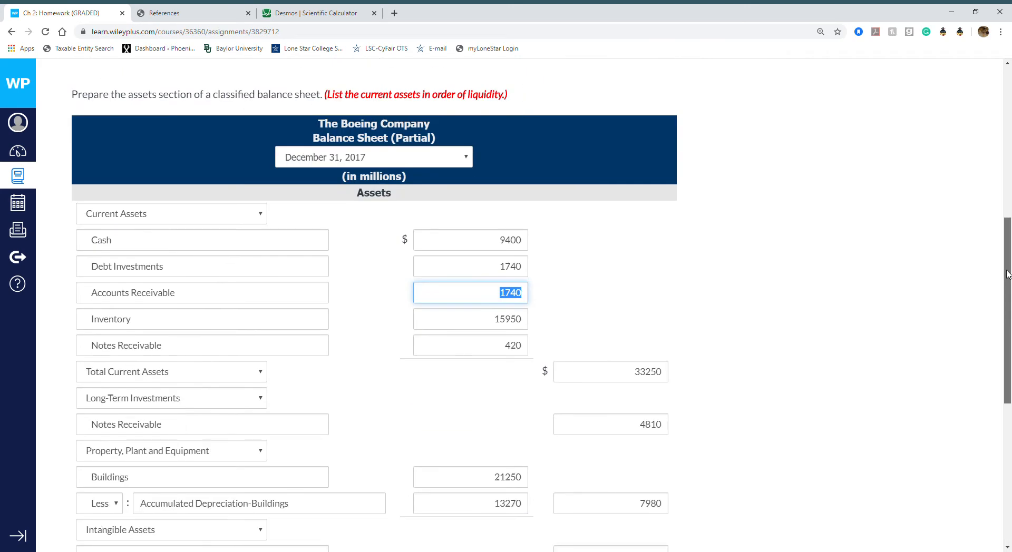
pyautogui.write('5740')
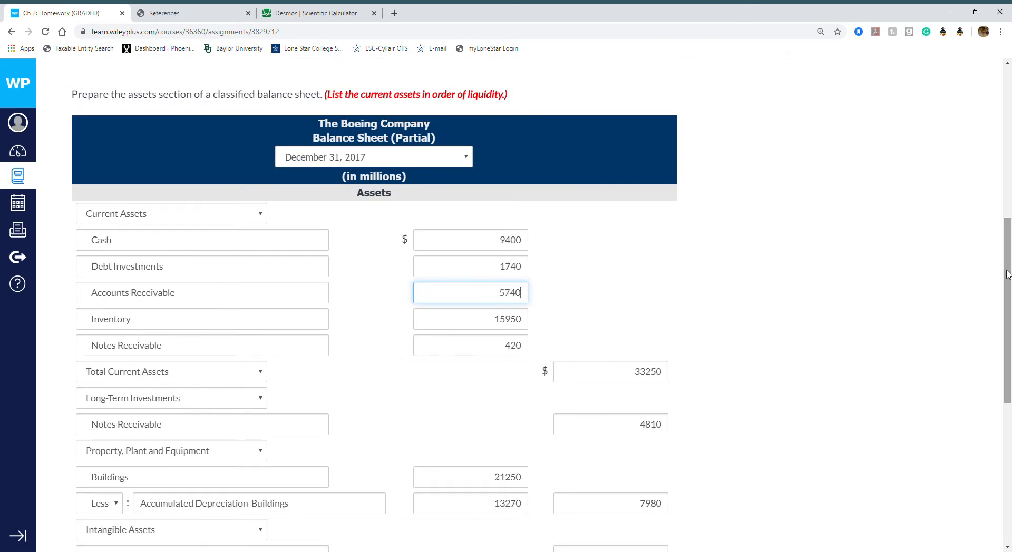
pyautogui.press('Tab')
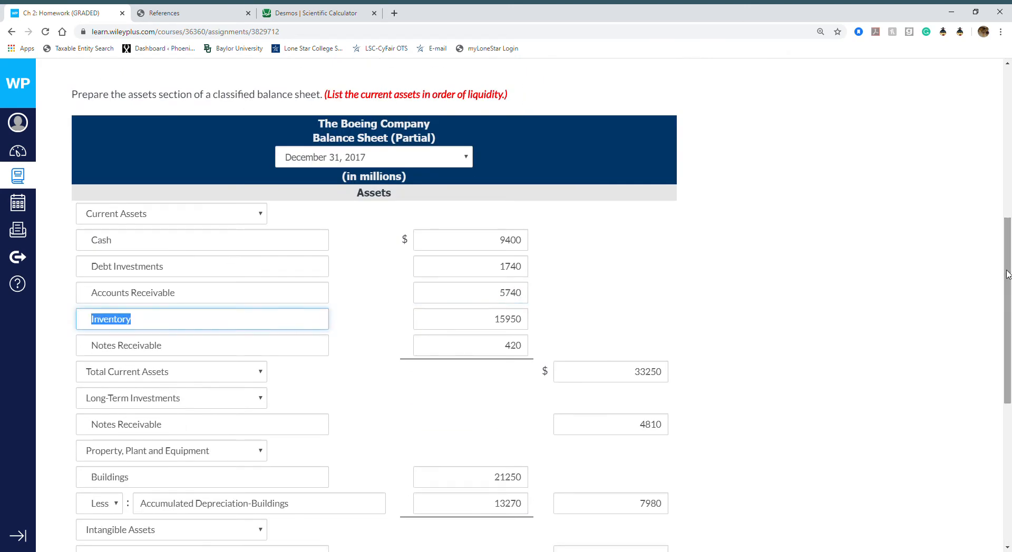
# Step: Check the order of current assets in the textbook's sample balance sheet and return to the homework
pyautogui.click(298, 10)
pyautogui.click(209, 12)
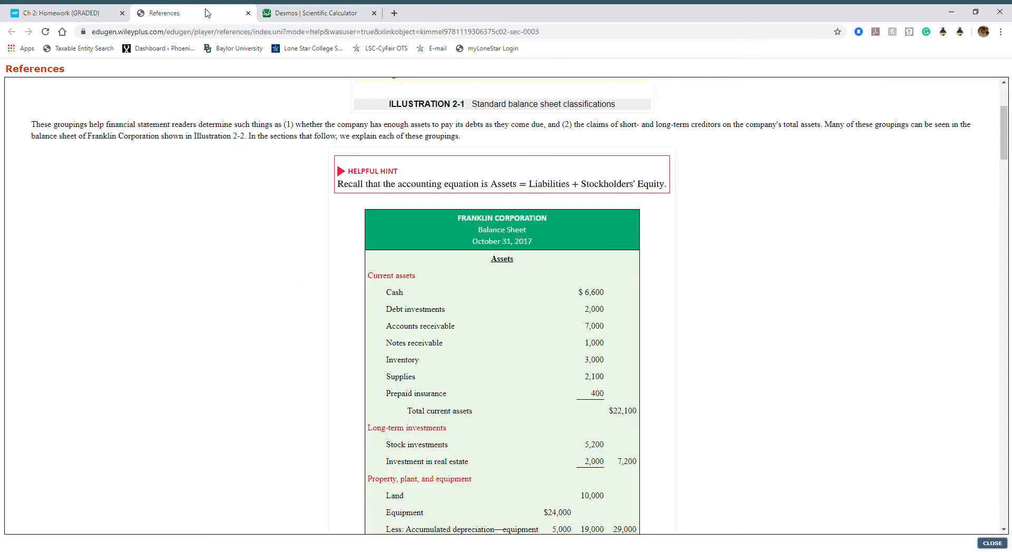
pyautogui.click(46, 13)
# Step: Swap the last two current asset account names so that Notes Receivable comes before Inventory
pyautogui.doubleClick(140, 346)
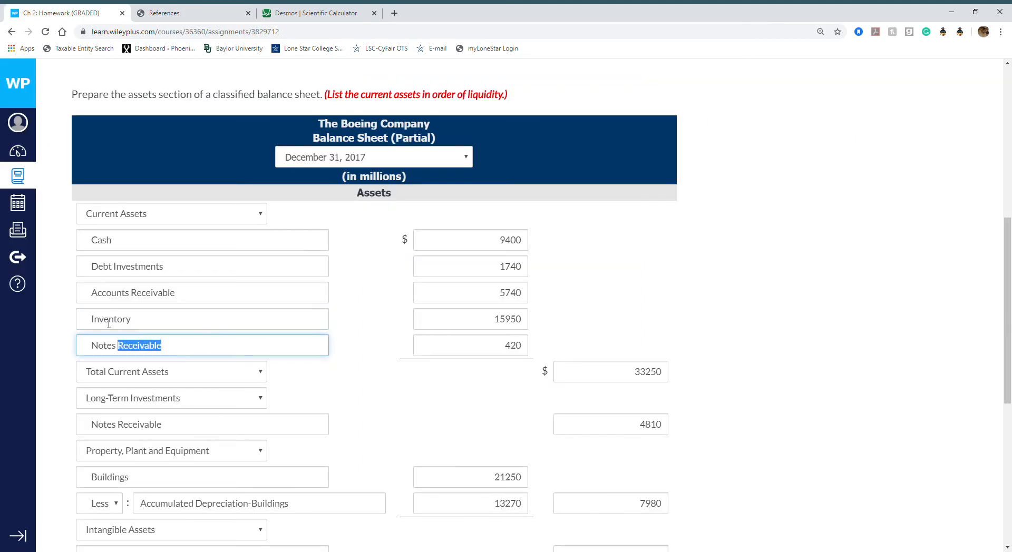
pyautogui.moveTo(109, 323); pyautogui.dragTo(65, 324)
pyautogui.hotkey('ctrl', 'c')
pyautogui.moveTo(152, 319); pyautogui.dragTo(37, 297)
pyautogui.hotkey('ctrl', 'v')
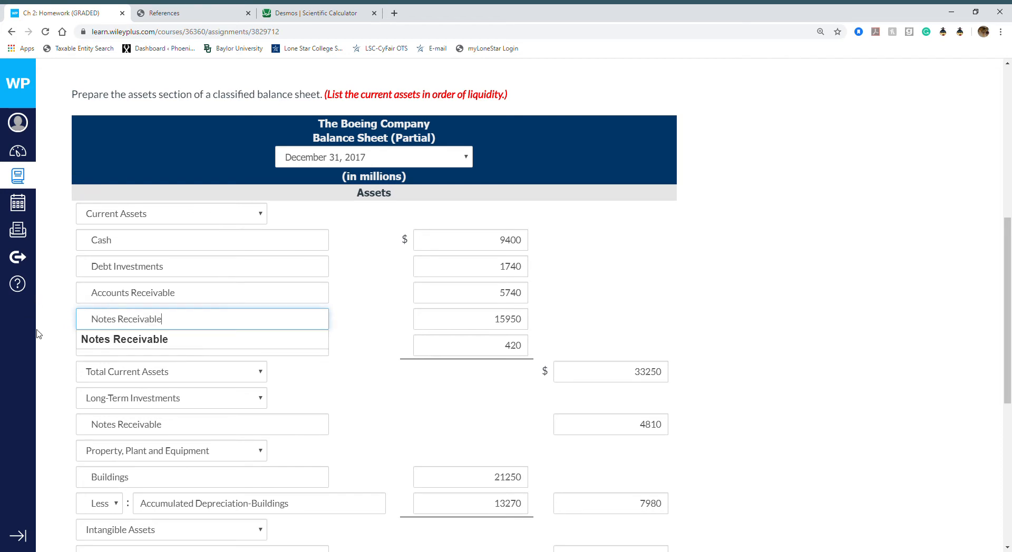
pyautogui.click(142, 346)
pyautogui.tripleClick(168, 350)
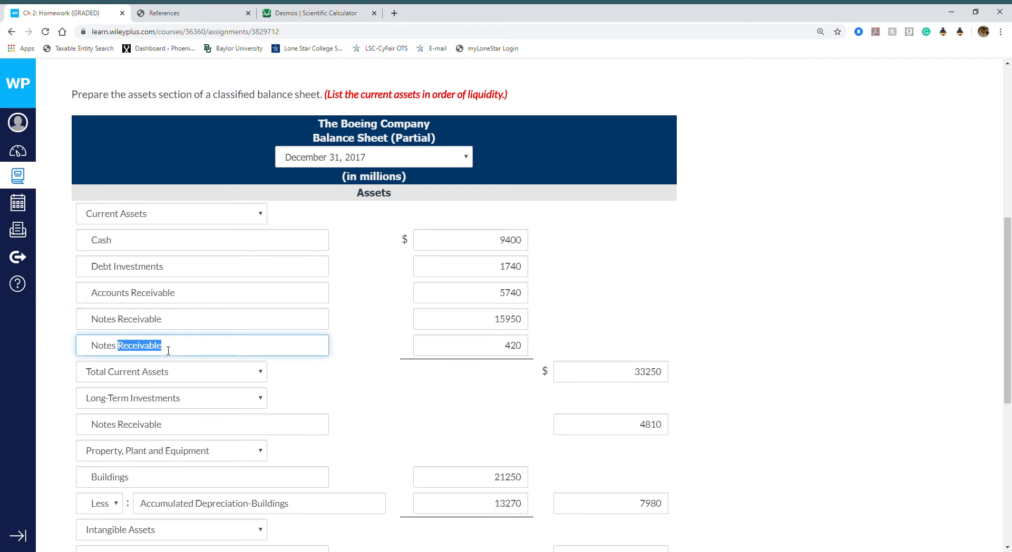
pyautogui.write('inv')
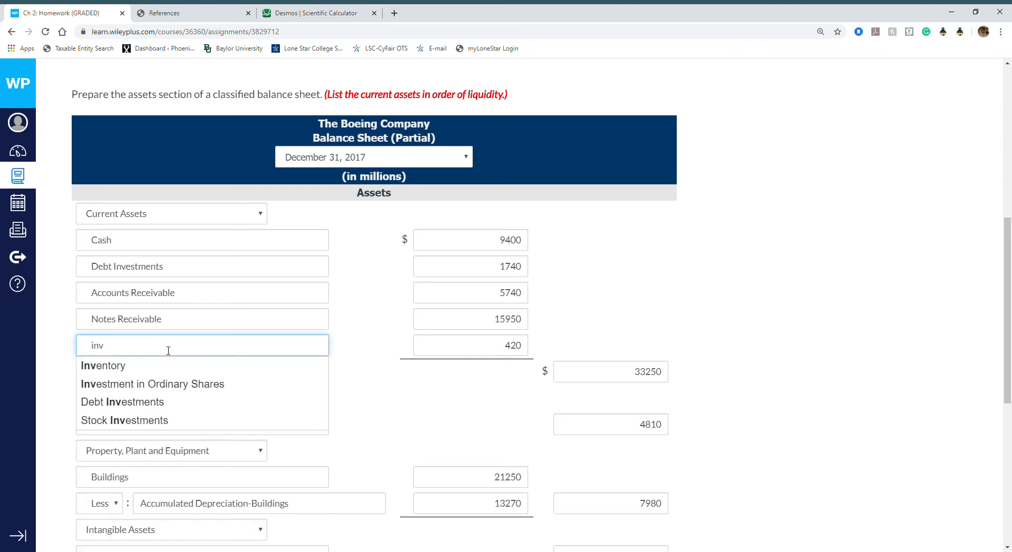
pyautogui.press('Down')
pyautogui.press('Return')
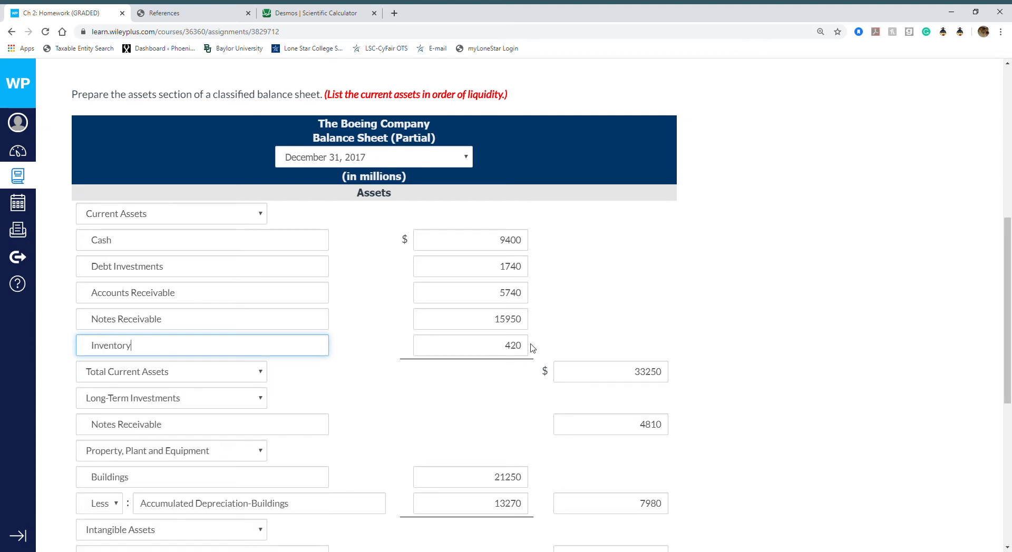
# Step: Set the Inventory amount to 15950 and the current Notes Receivable amount to 420
pyautogui.doubleClick(499, 327)
pyautogui.hotkey('ctrl', 'c')
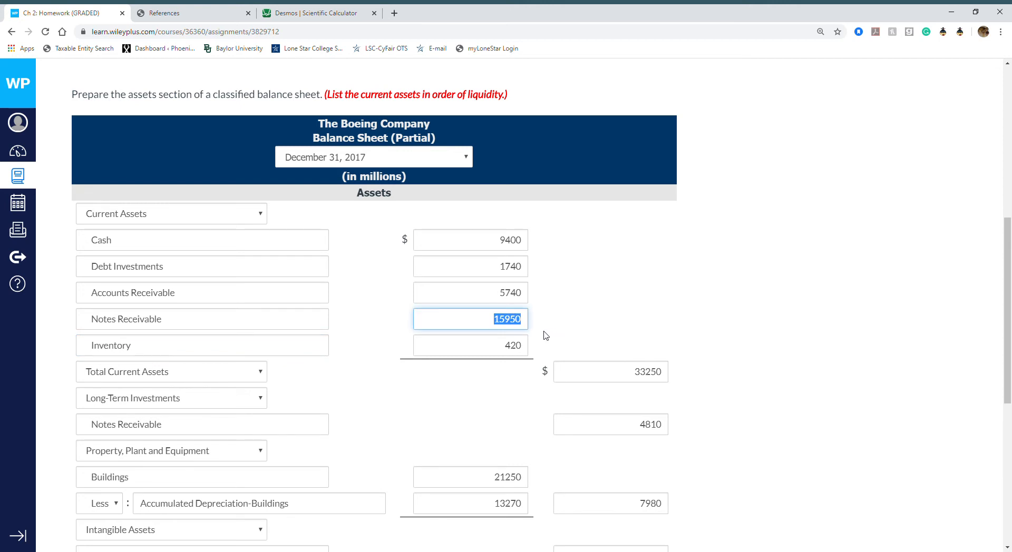
pyautogui.doubleClick(506, 353)
pyautogui.hotkey('ctrl', 'v')
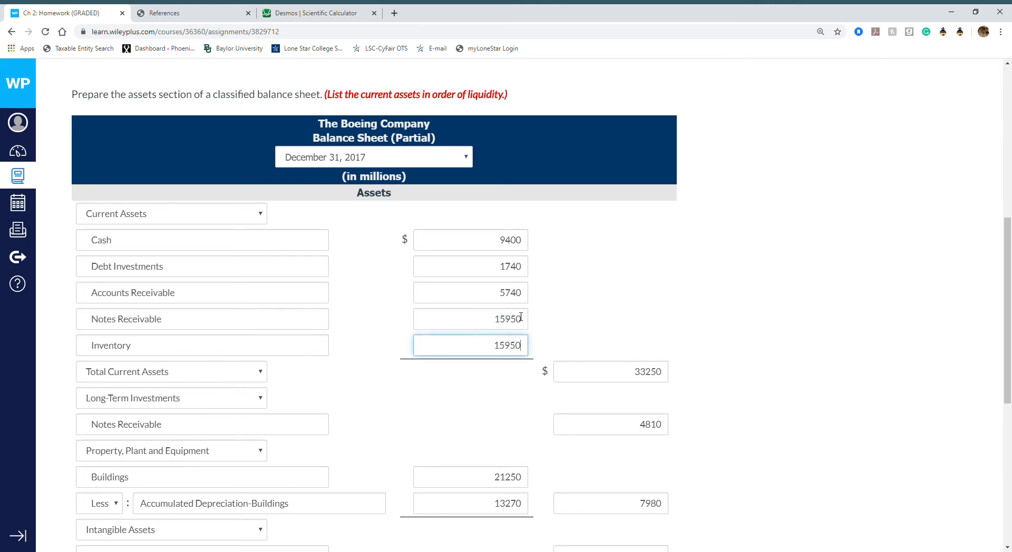
pyautogui.doubleClick(496, 321)
pyautogui.write('420')
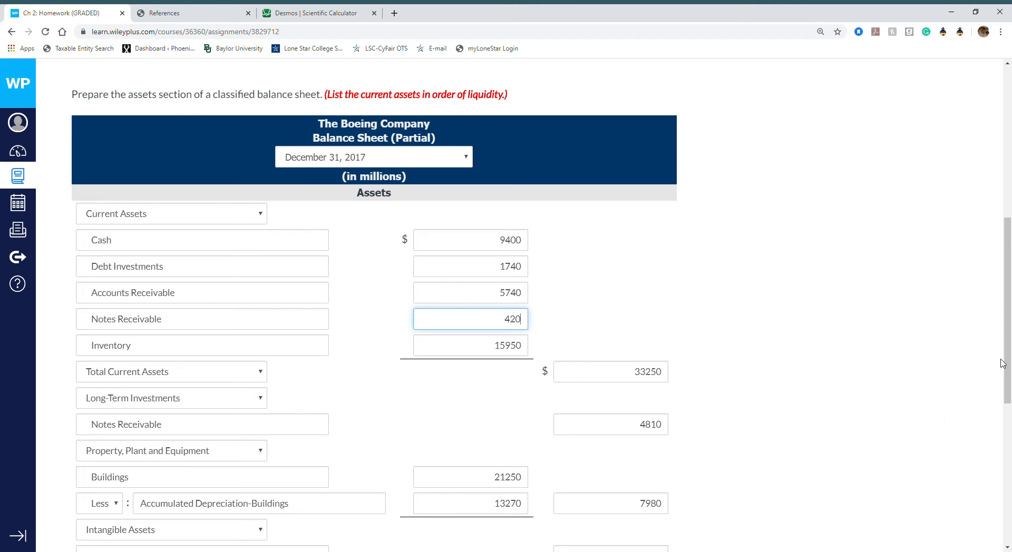
pyautogui.scroll(-6, 1009, 346)
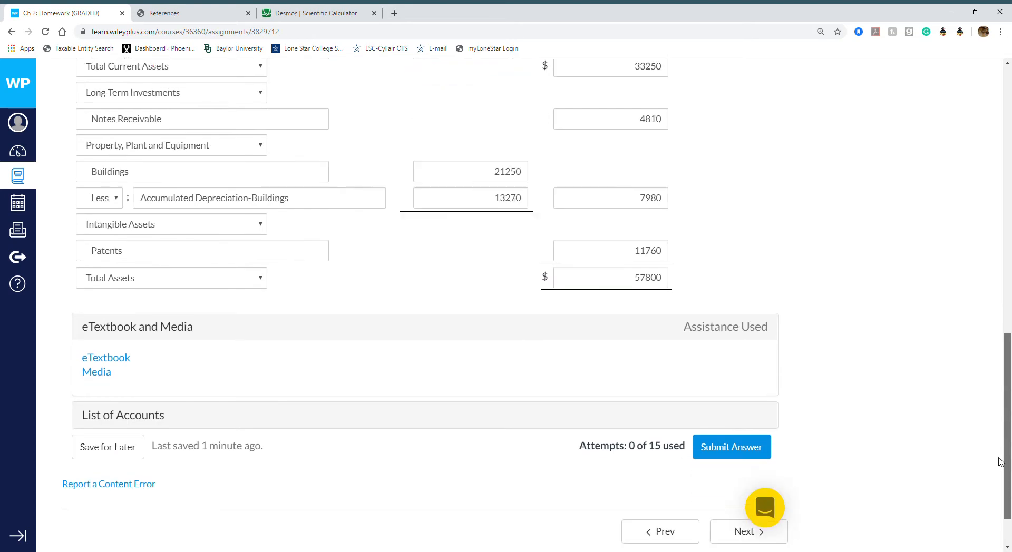
# Step: Submit the Boeing balance sheet answer, review the graded entries, and advance to Question 2
pyautogui.click(741, 444)
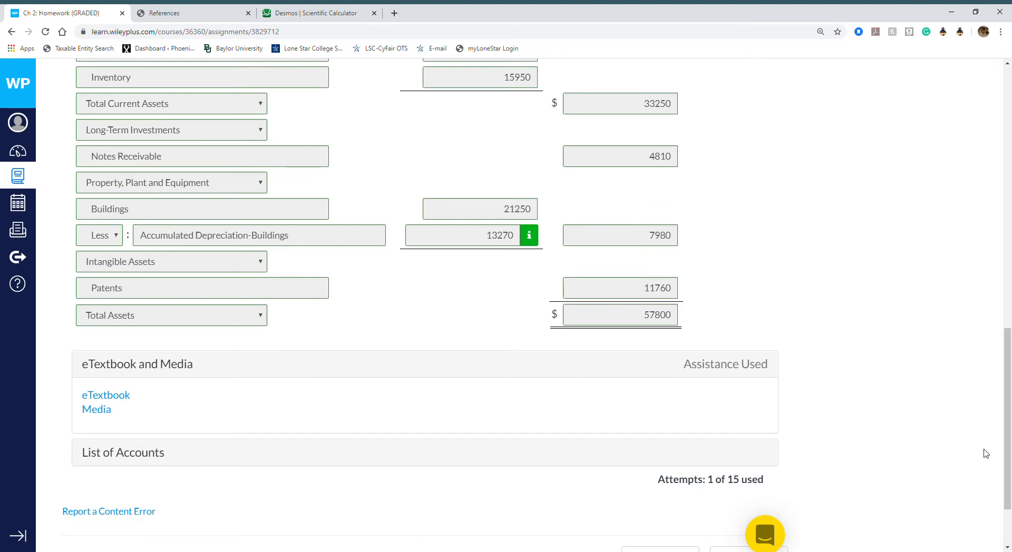
pyautogui.moveTo(1009, 416); pyautogui.dragTo(1007, 344)
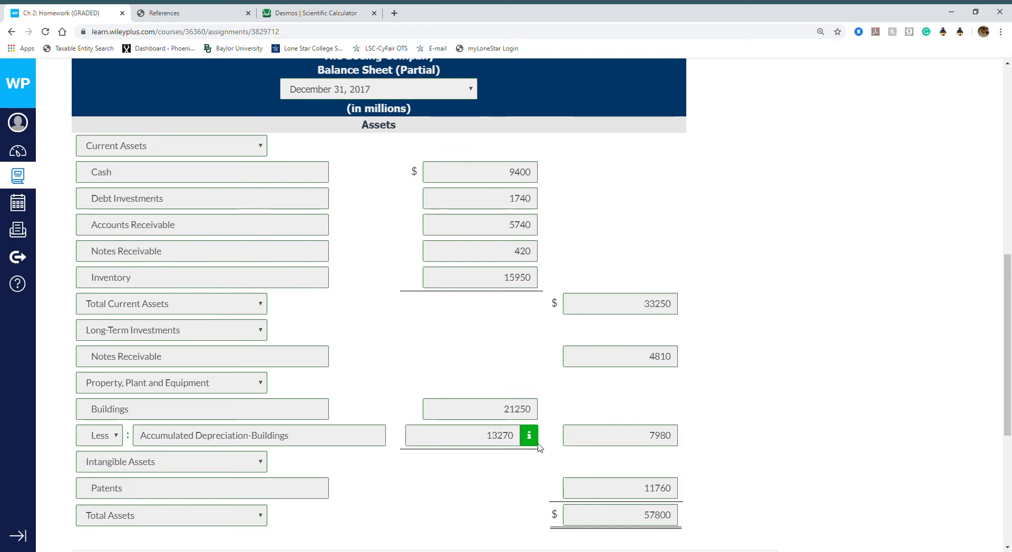
pyautogui.moveTo(530, 437)
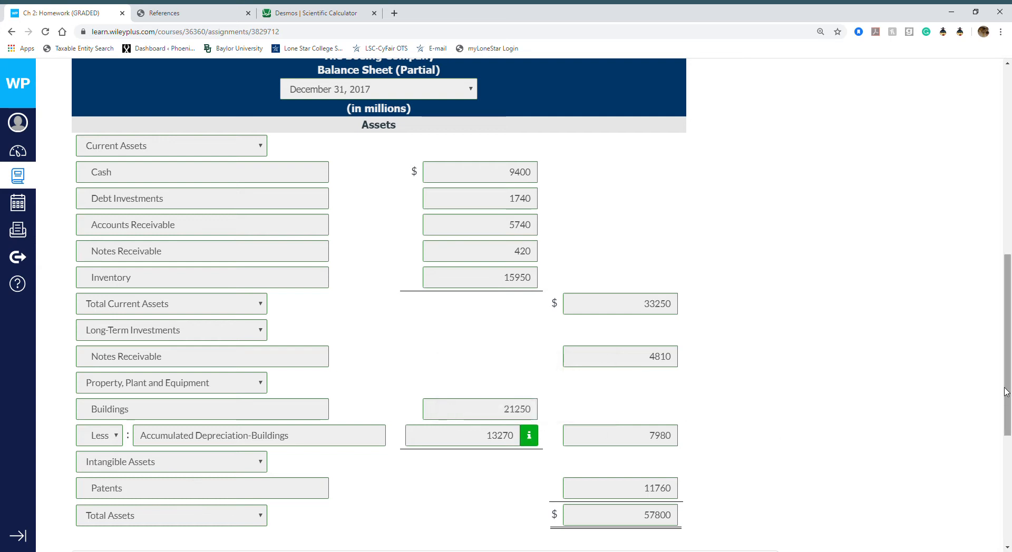
pyautogui.moveTo(1007, 392); pyautogui.dragTo(1001, 225)
pyautogui.click(756, 171)
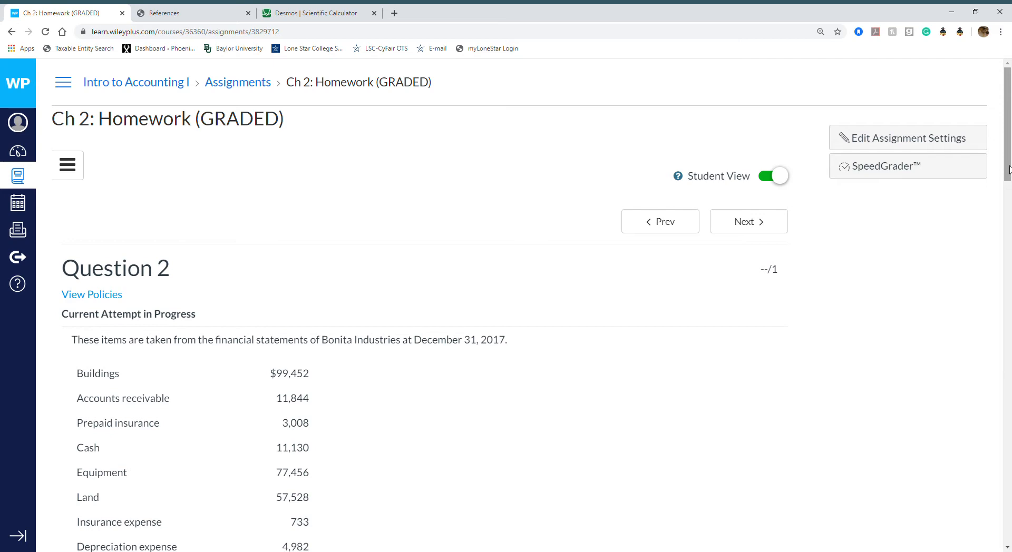
# Step: Date the Bonita Industries balance sheet December 31, 2017 and head the first asset section Current Assets
pyautogui.moveTo(1008, 171); pyautogui.dragTo(989, 318)
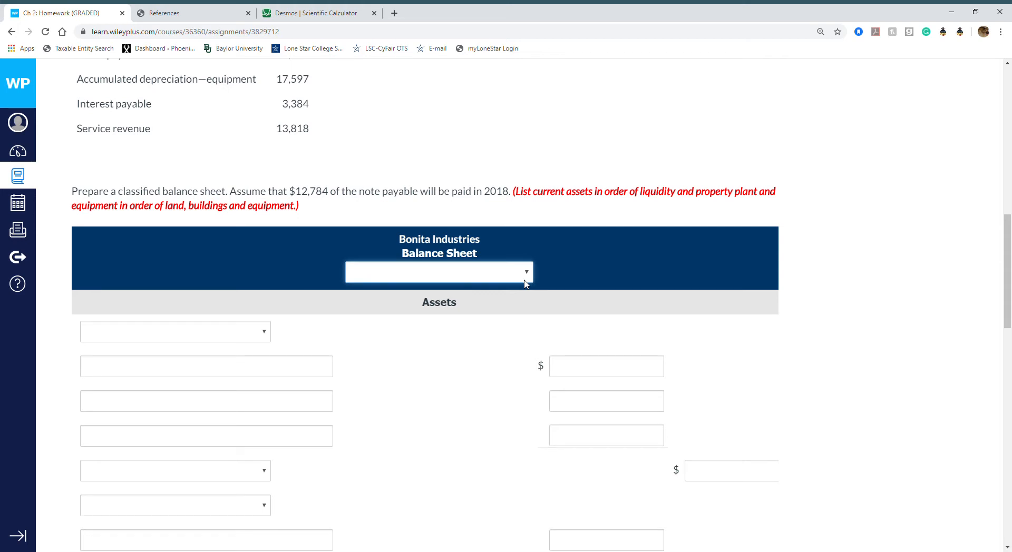
pyautogui.click(445, 348)
pyautogui.click(261, 330)
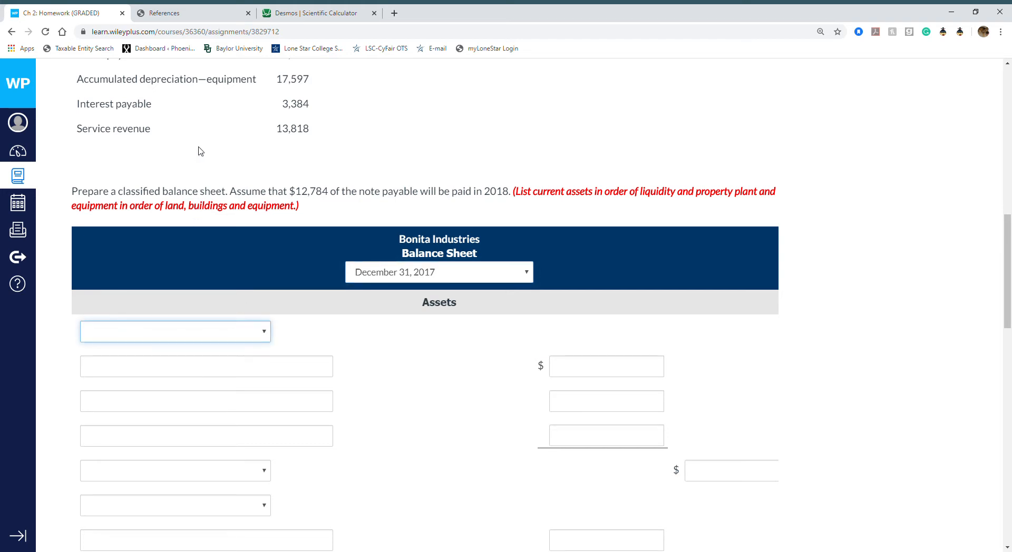
pyautogui.press('Down')
# Step: List Cash, Accounts Receivable and Prepaid Insurance as the three current asset accounts, in order of liquidity
pyautogui.click(284, 367)
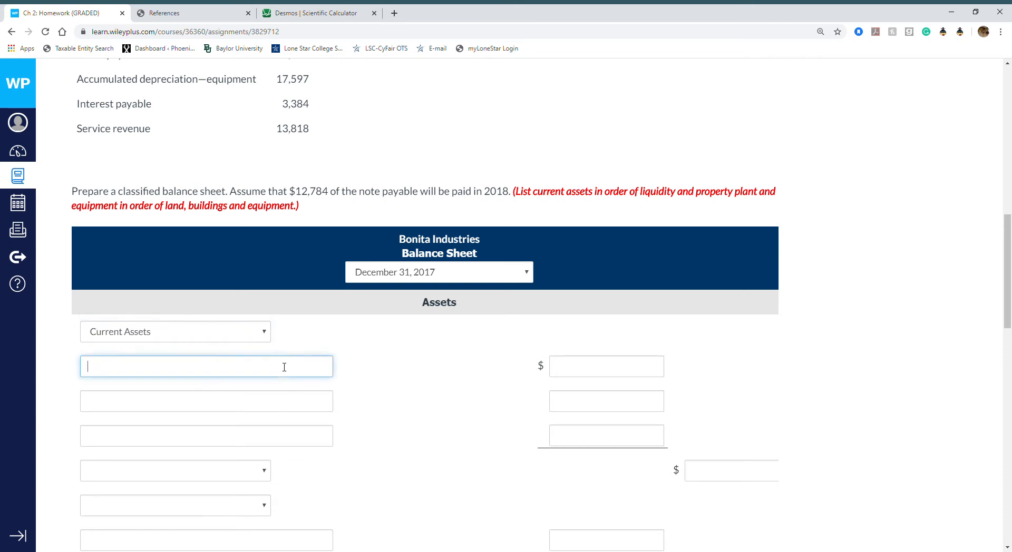
pyautogui.write('Cash')
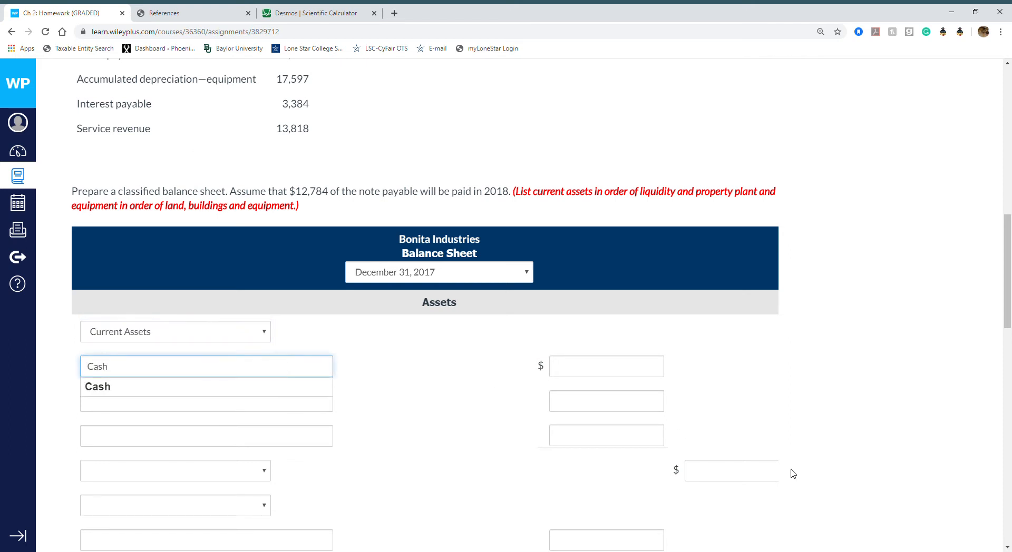
pyautogui.click(325, 390)
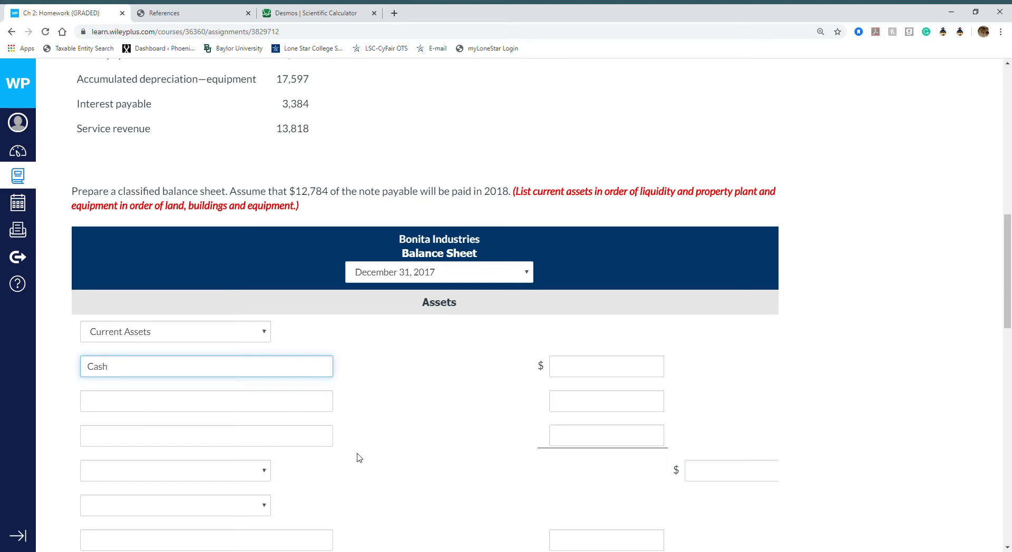
pyautogui.moveTo(1008, 293); pyautogui.dragTo(1009, 207)
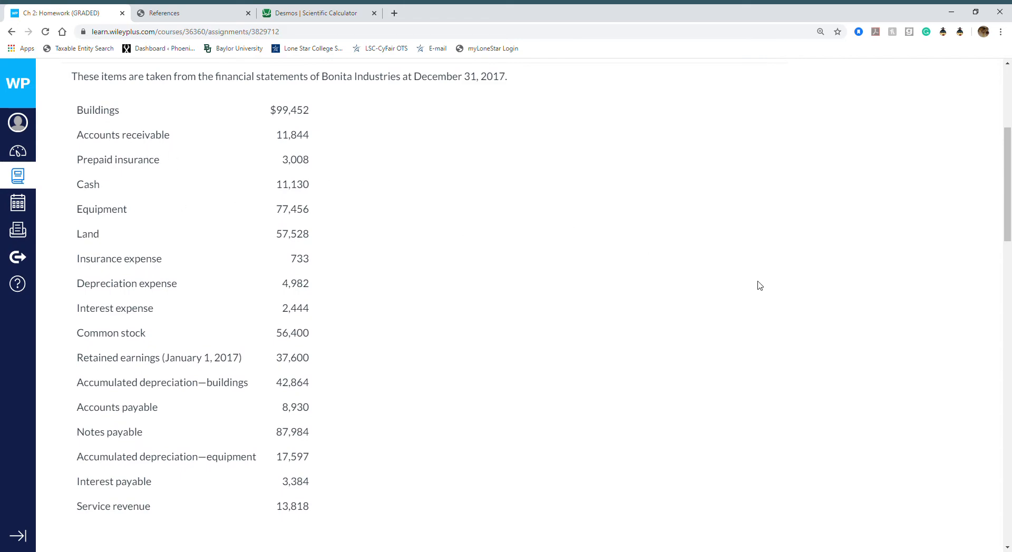
pyautogui.moveTo(1009, 228); pyautogui.dragTo(1008, 327)
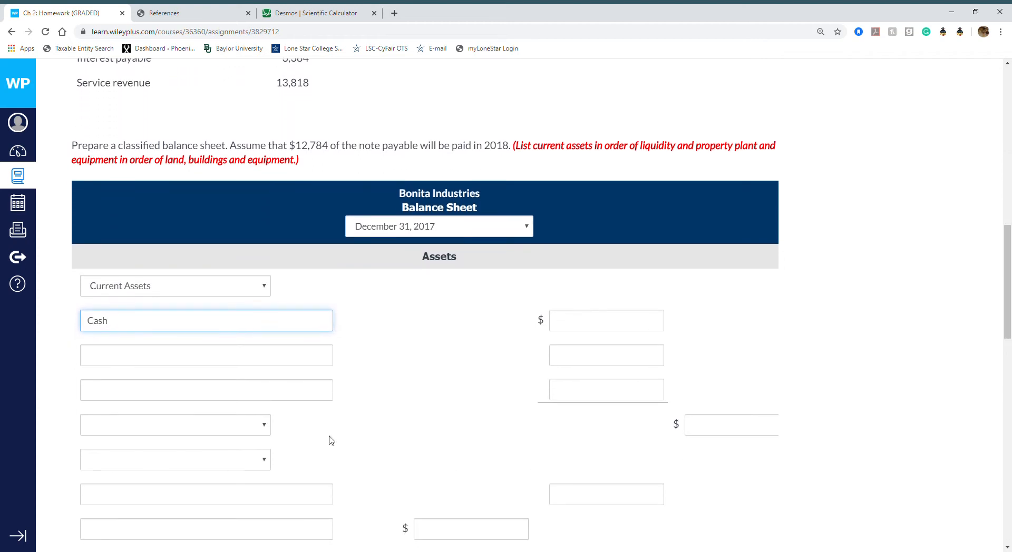
pyautogui.click(300, 368)
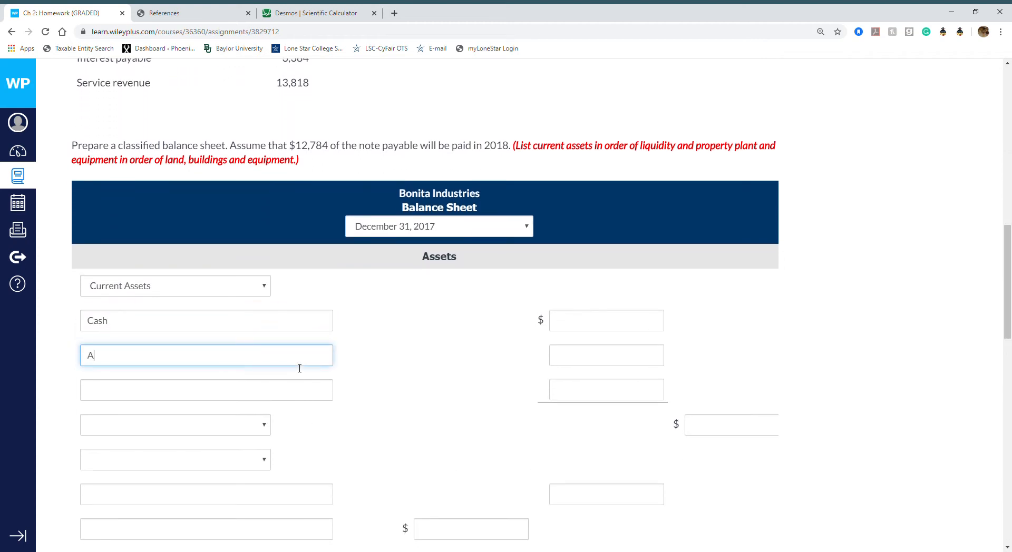
pyautogui.write('Account')
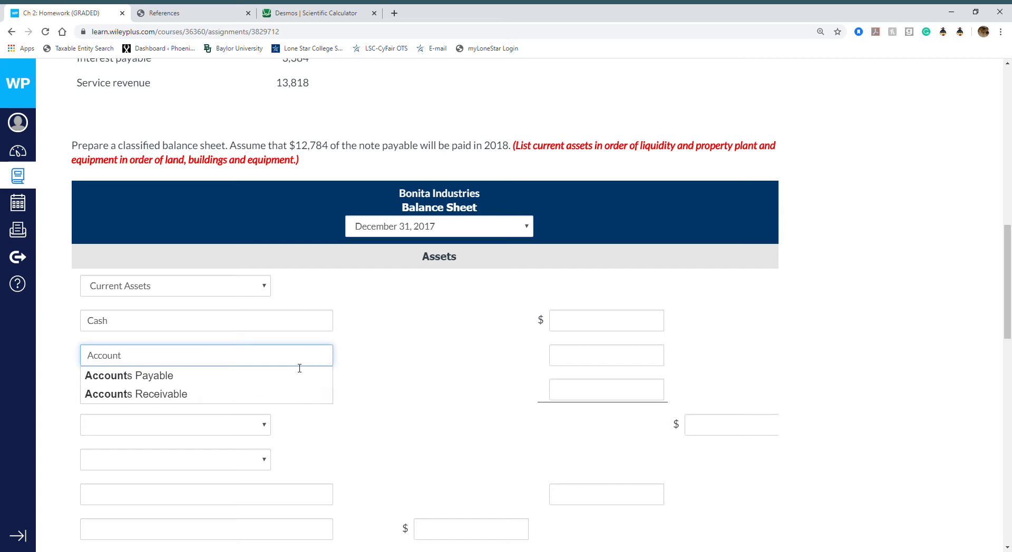
pyautogui.click(271, 395)
pyautogui.click(260, 388)
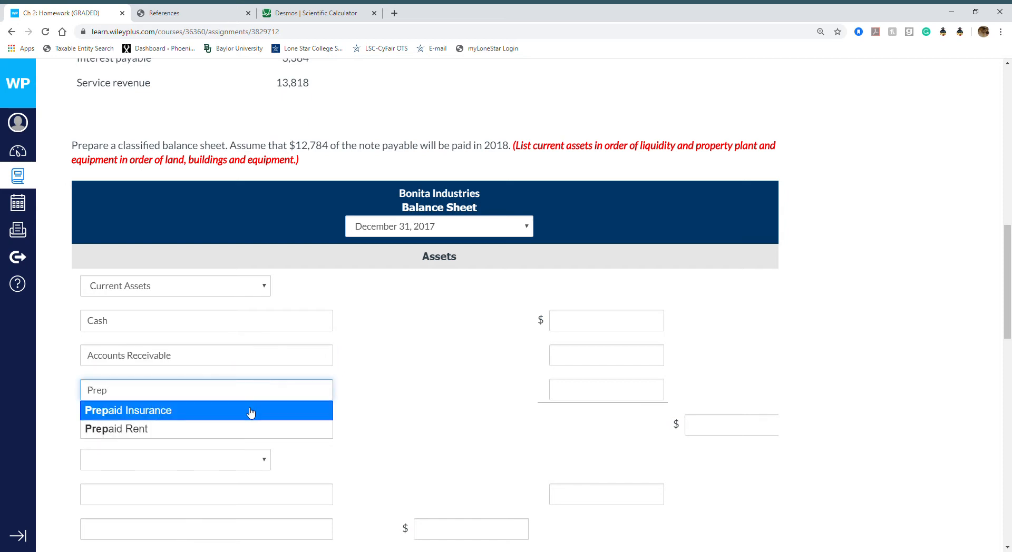
pyautogui.click(249, 411)
# Step: Enter the current asset amounts: 11130 for Cash, 11844 for Accounts Receivable and 3008 for Prepaid Insurance
pyautogui.click(620, 319)
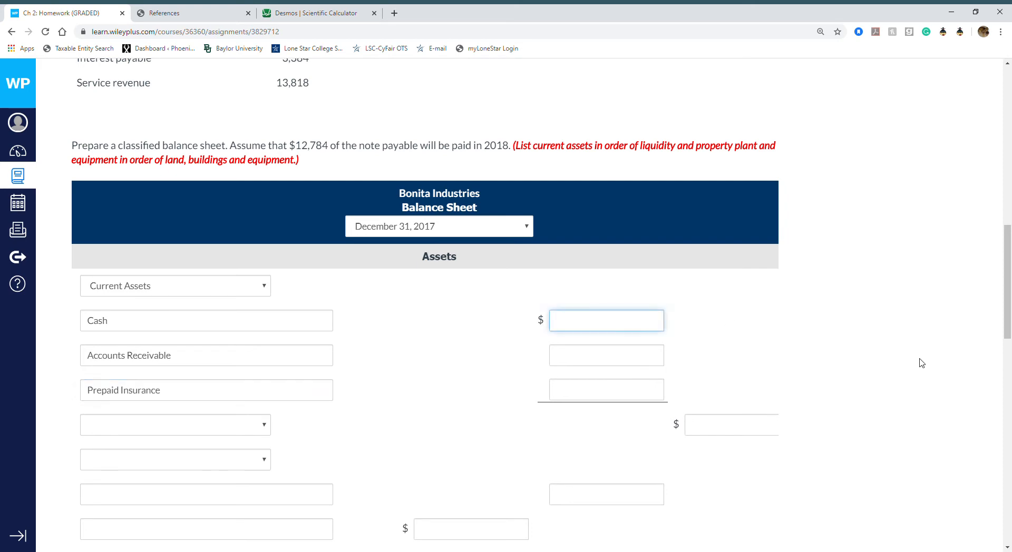
pyautogui.moveTo(1008, 321)
pyautogui.mouseDown()
pyautogui.moveTo(1008, 201)
pyautogui.moveTo(1008, 328)
pyautogui.mouseUp()
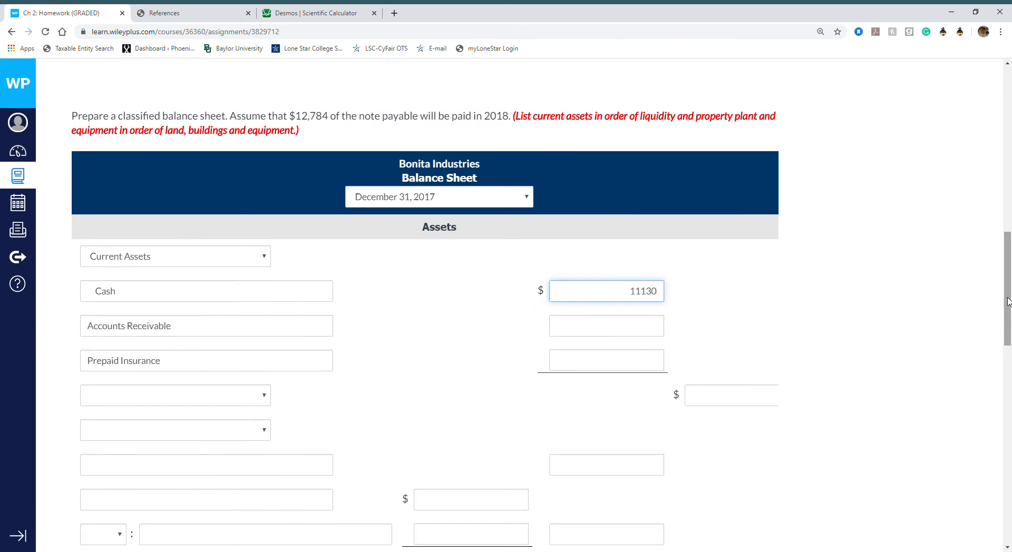
pyautogui.moveTo(1008, 301); pyautogui.dragTo(1001, 266)
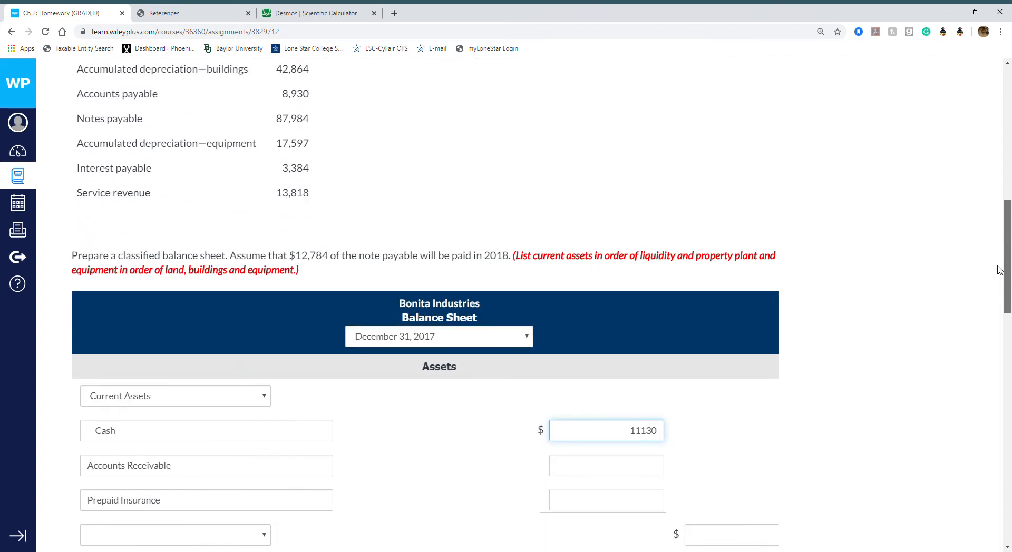
pyautogui.click(642, 475)
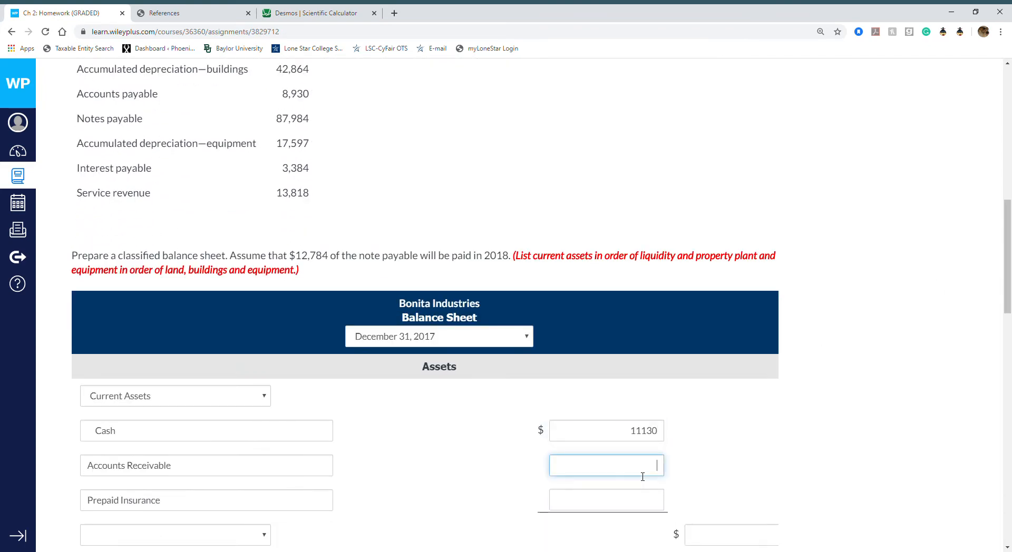
pyautogui.write('11844')
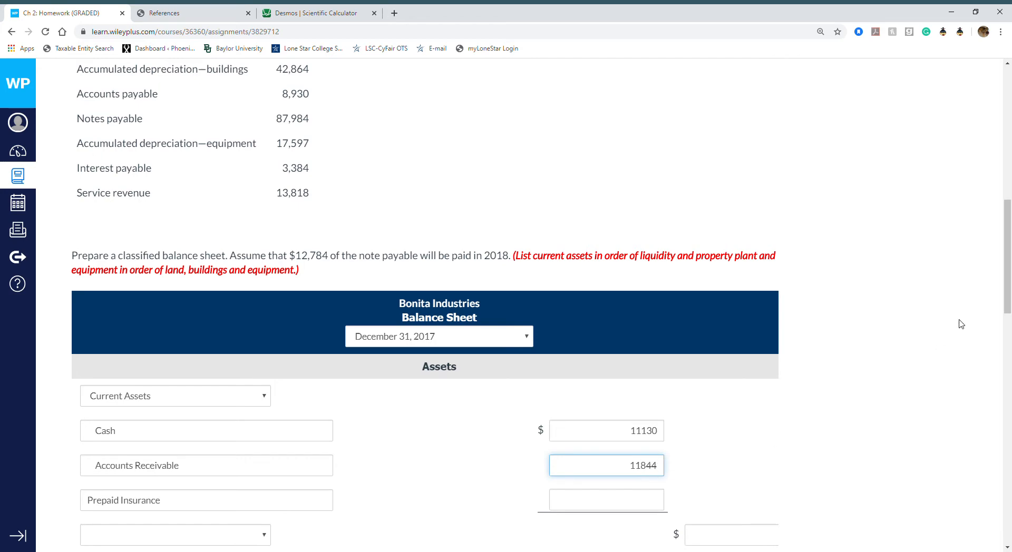
pyautogui.moveTo(1009, 298); pyautogui.dragTo(994, 323)
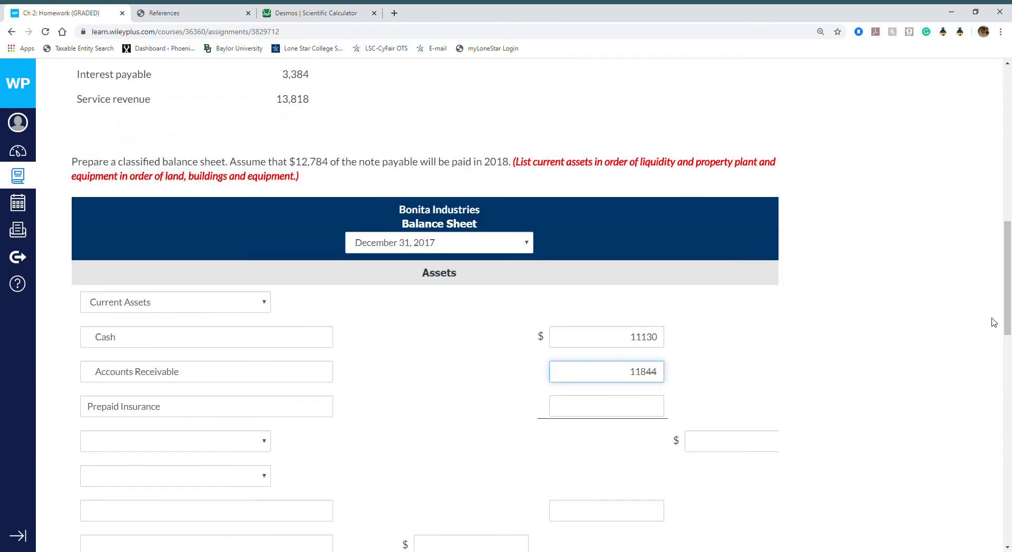
pyautogui.click(648, 404)
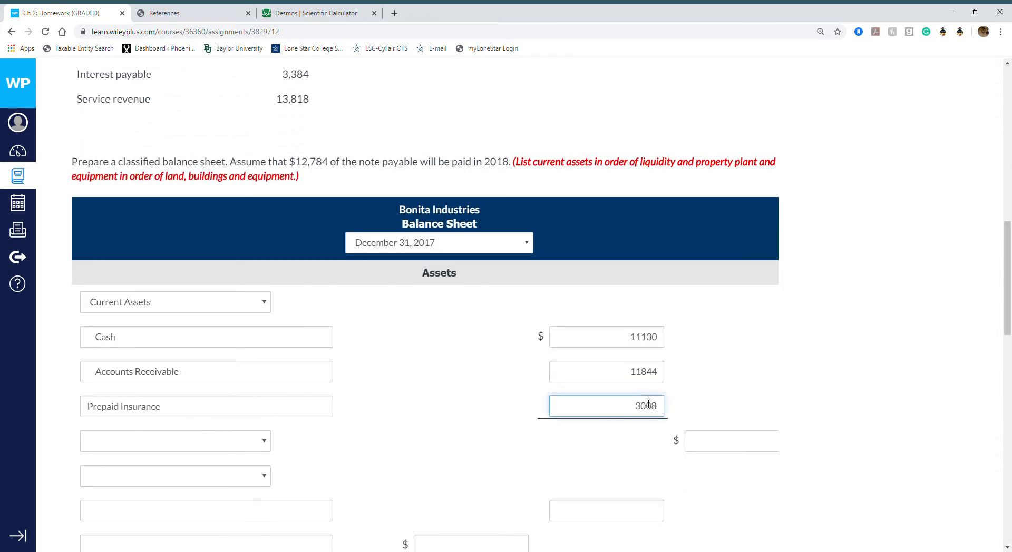
pyautogui.write('3008')
# Step: Label the subtotal line Total Current Assets and add 11130 + 11844 + 3008 in the Desmos calculator
pyautogui.click(267, 442)
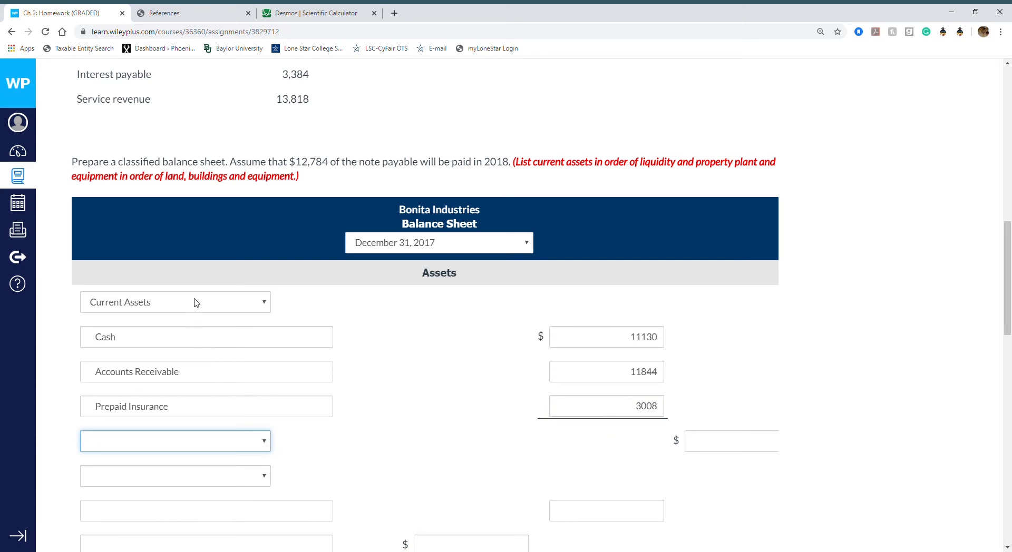
pyautogui.press('t')
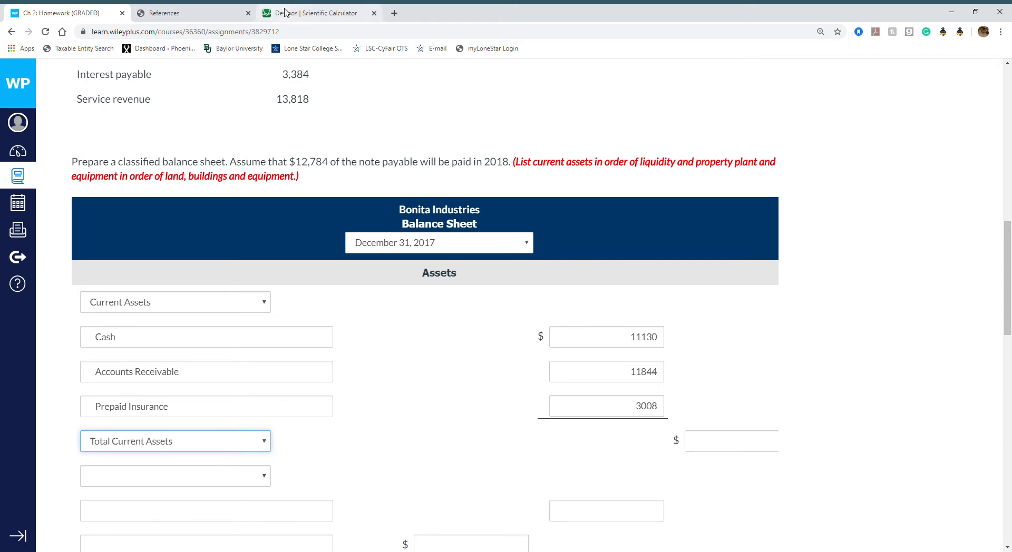
pyautogui.click(284, 12)
pyautogui.write('11 130 ')
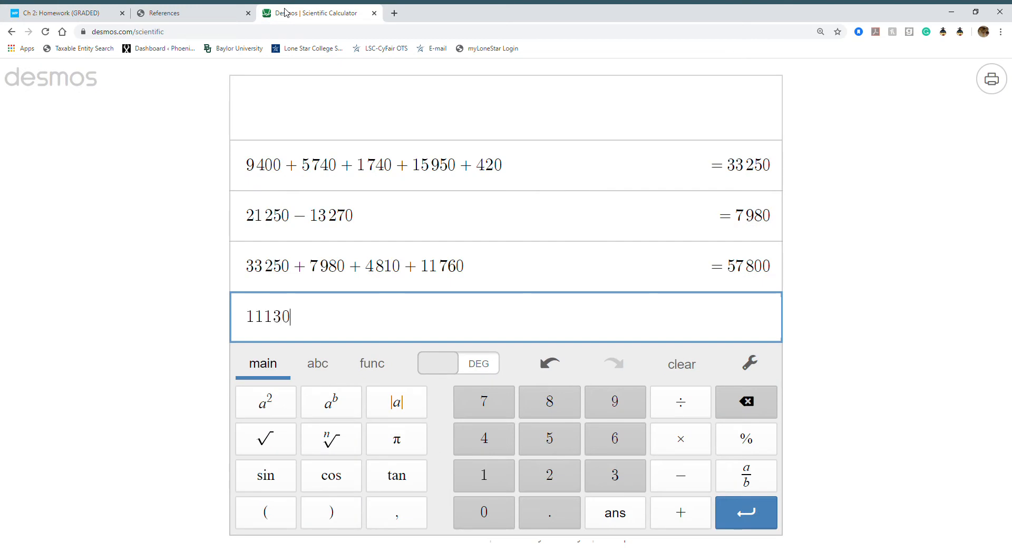
pyautogui.write('+')
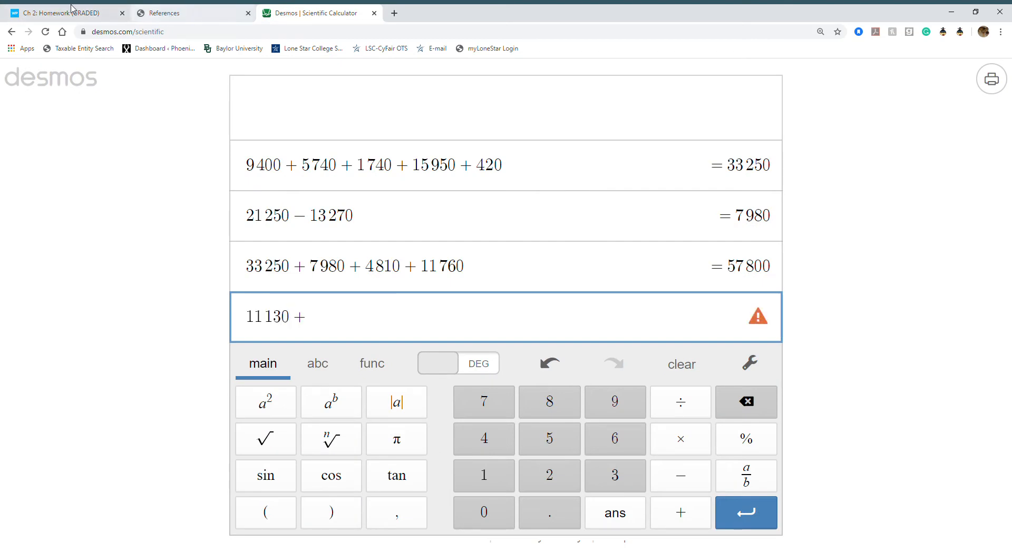
pyautogui.click(57, 10)
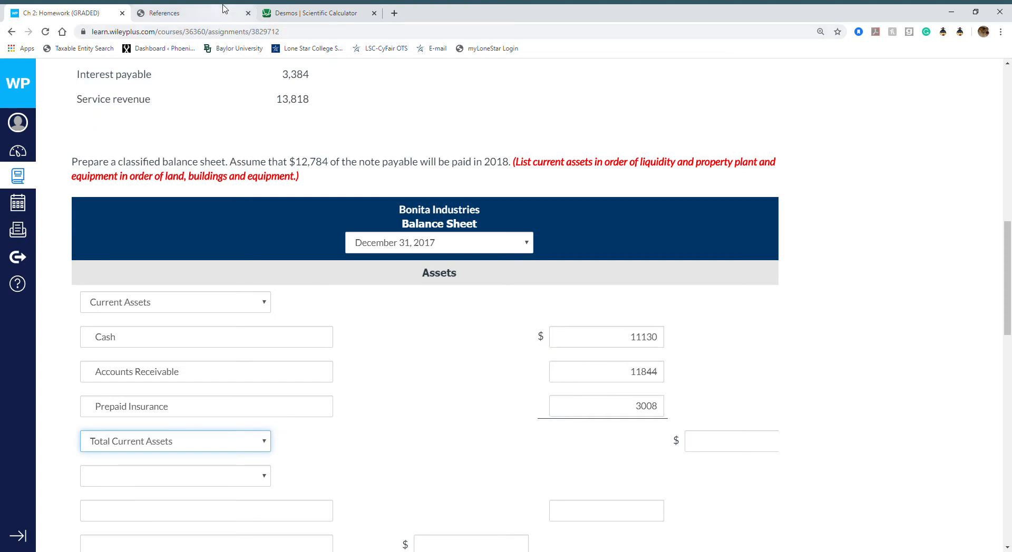
pyautogui.click(288, 9)
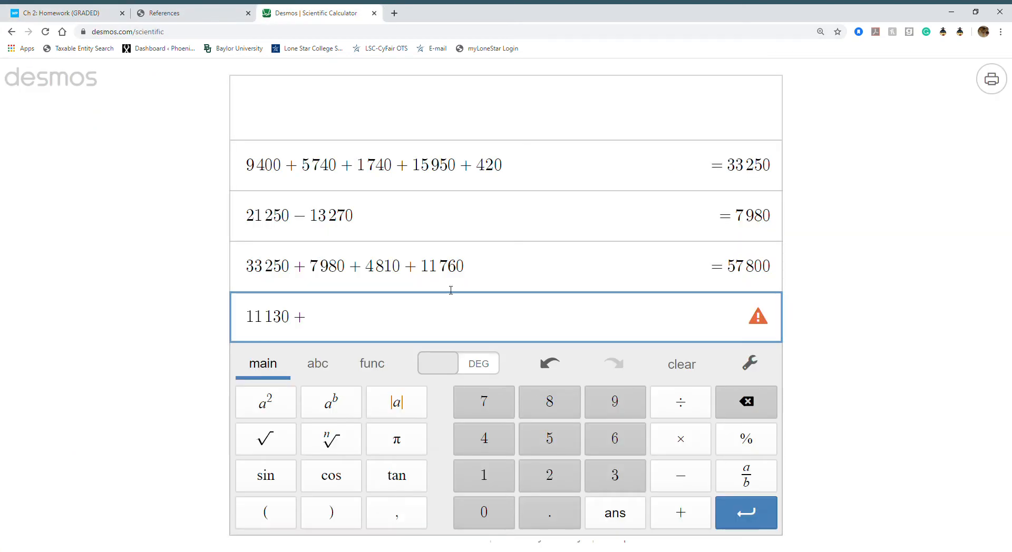
pyautogui.write('11844+')
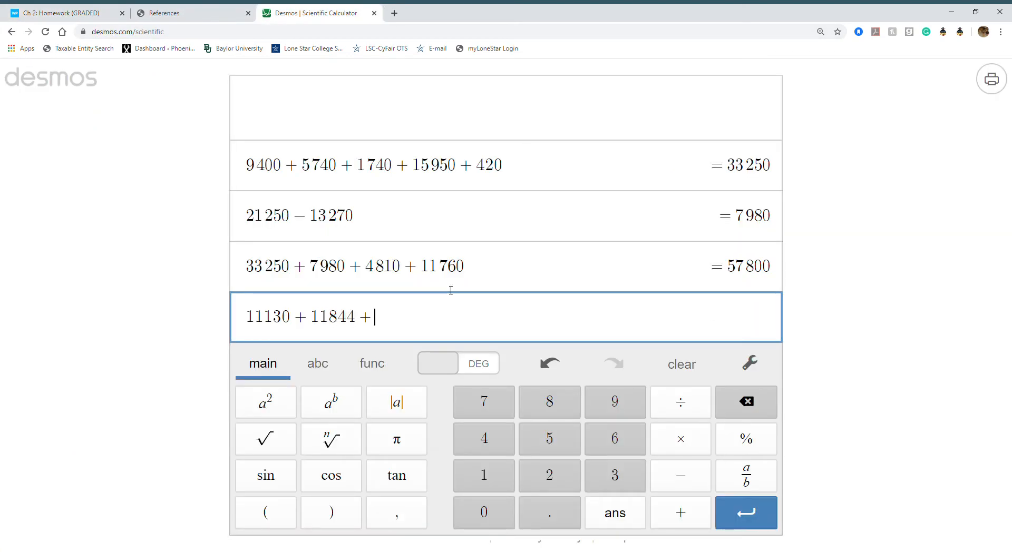
pyautogui.click(86, 10)
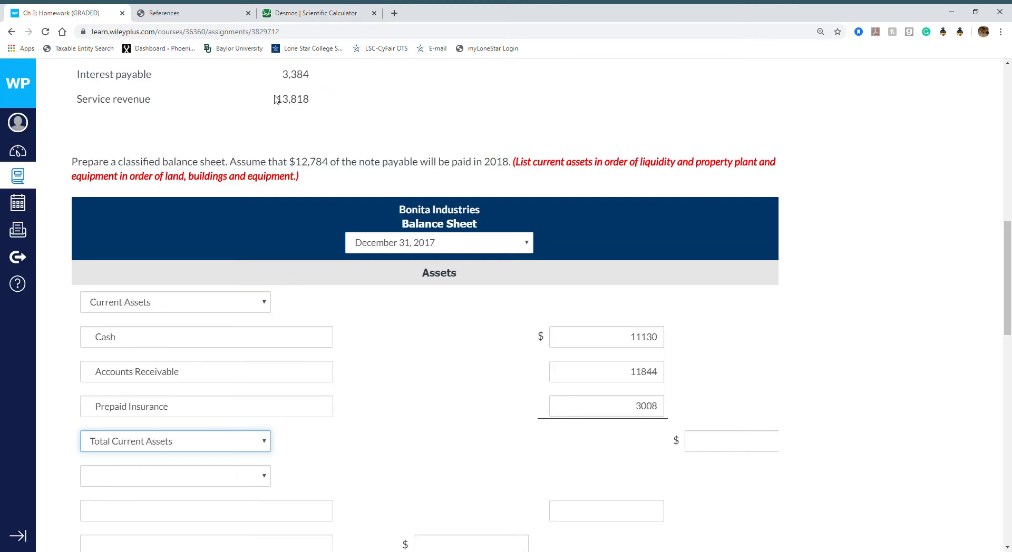
pyautogui.click(292, 18)
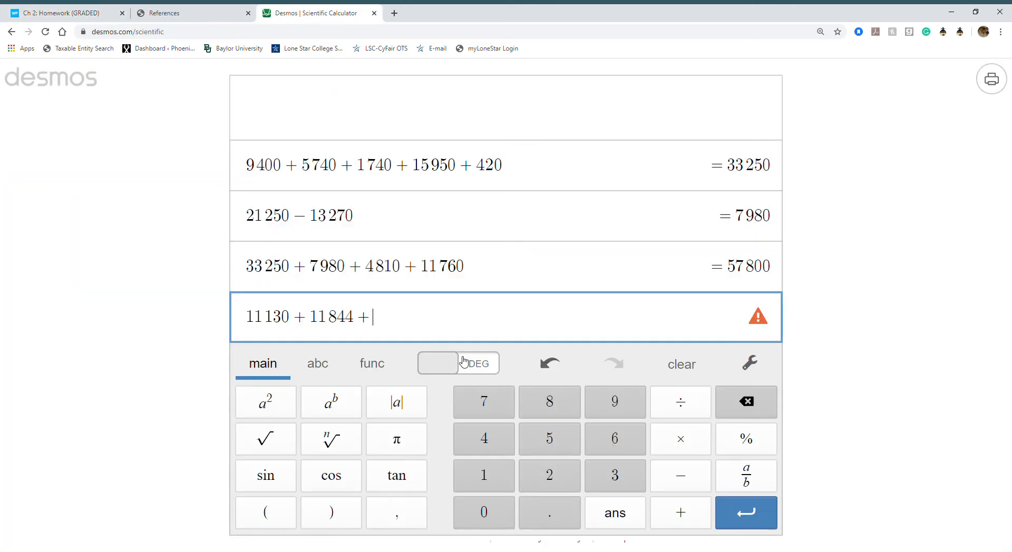
pyautogui.write('3008')
pyautogui.press('Return')
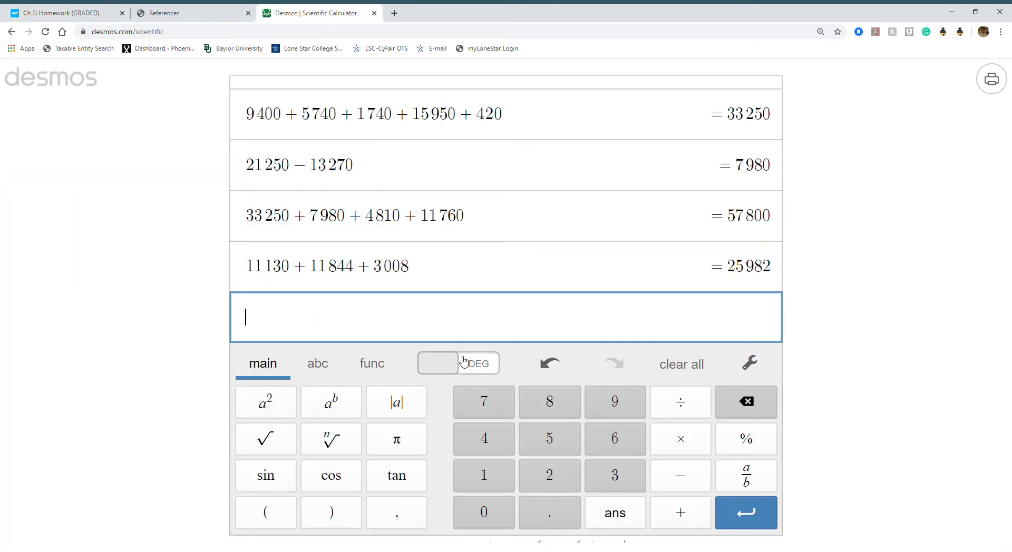
# Step: Return to the homework and enter 25982 as the Total Current Assets amount
pyautogui.click(168, 20)
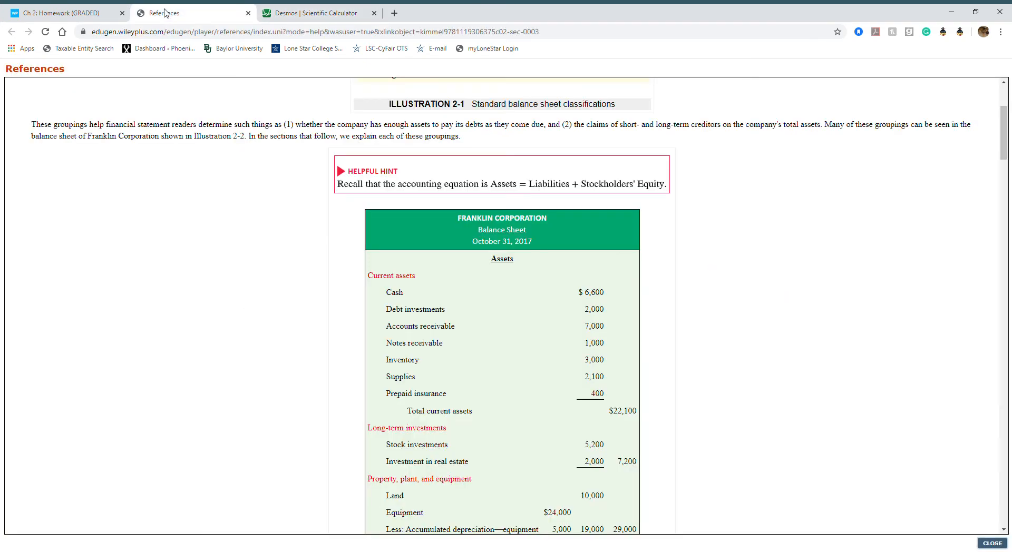
pyautogui.click(89, 12)
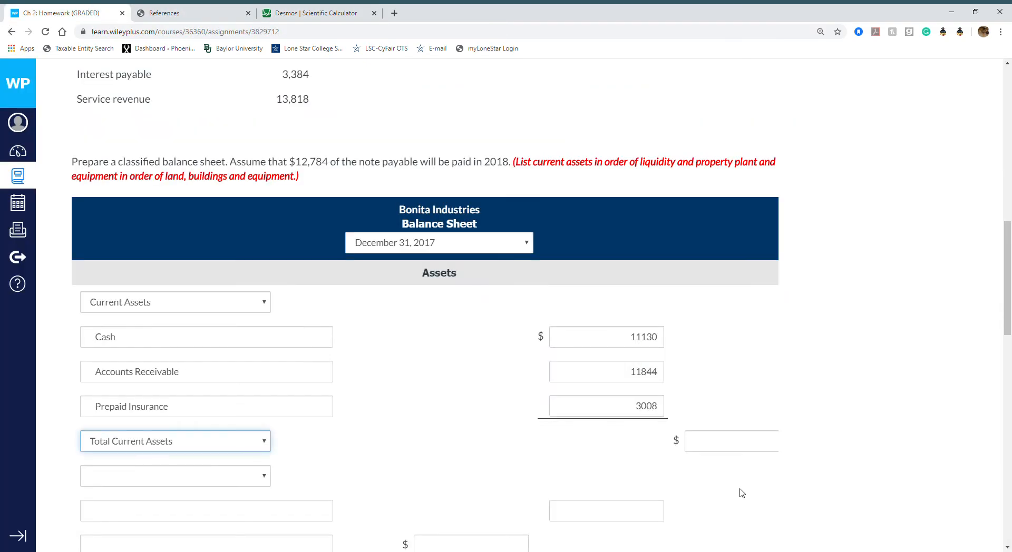
pyautogui.click(744, 454)
pyautogui.write('25982')
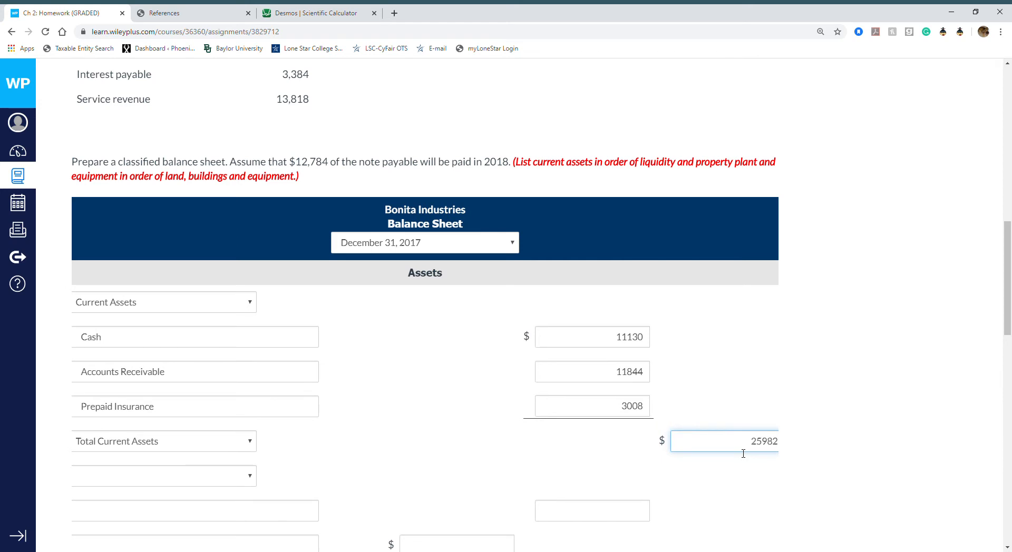
pyautogui.click(635, 444)
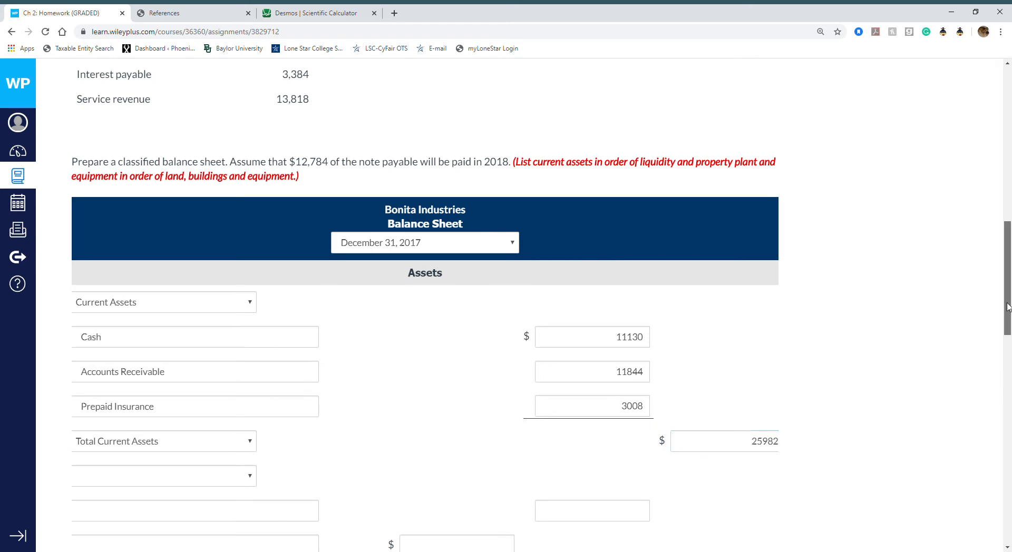
# Step: Set the section heading below Total Current Assets to Property, Plant and Equipment
pyautogui.moveTo(1007, 307); pyautogui.dragTo(1008, 354)
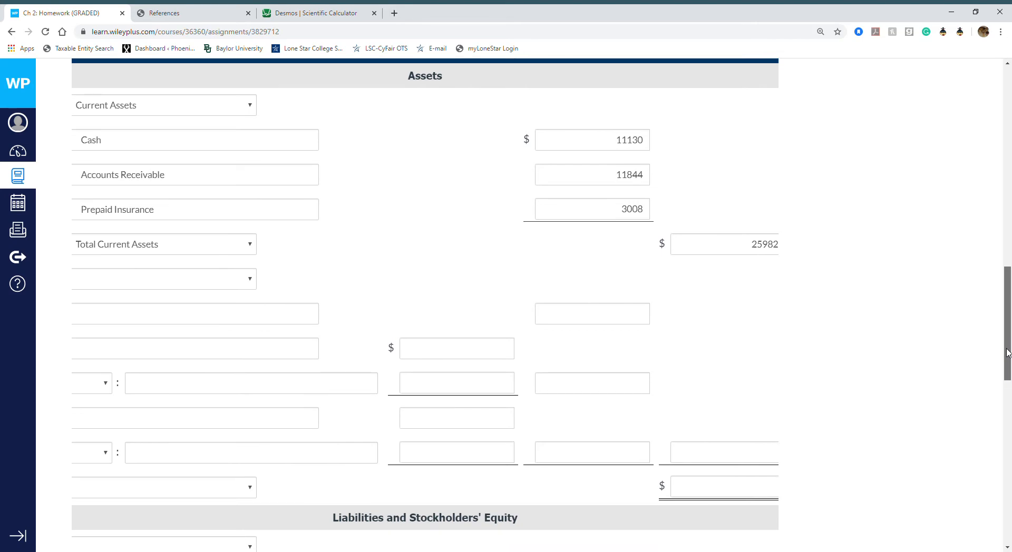
pyautogui.moveTo(1008, 353)
pyautogui.mouseDown()
pyautogui.moveTo(1007, 224)
pyautogui.moveTo(1001, 346)
pyautogui.mouseUp()
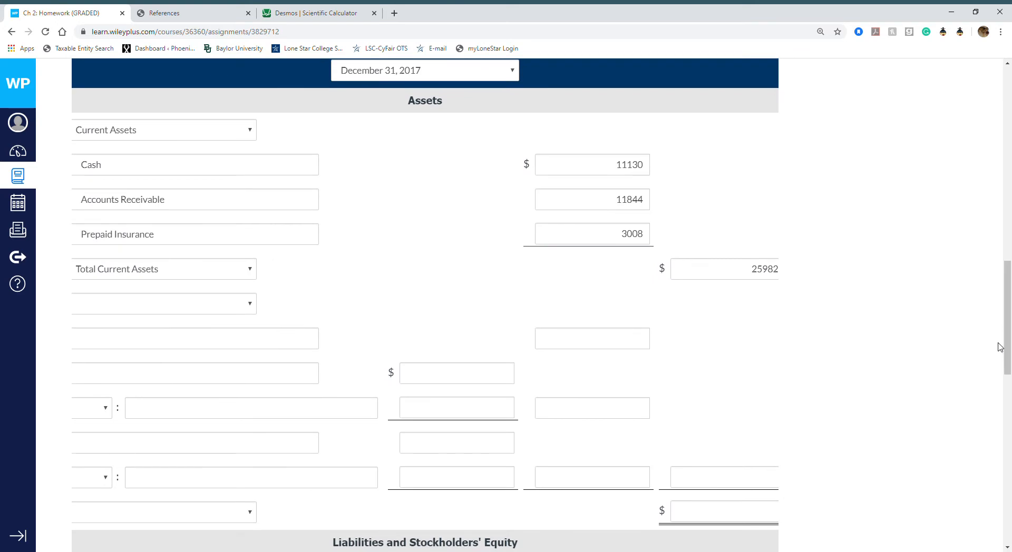
pyautogui.click(243, 304)
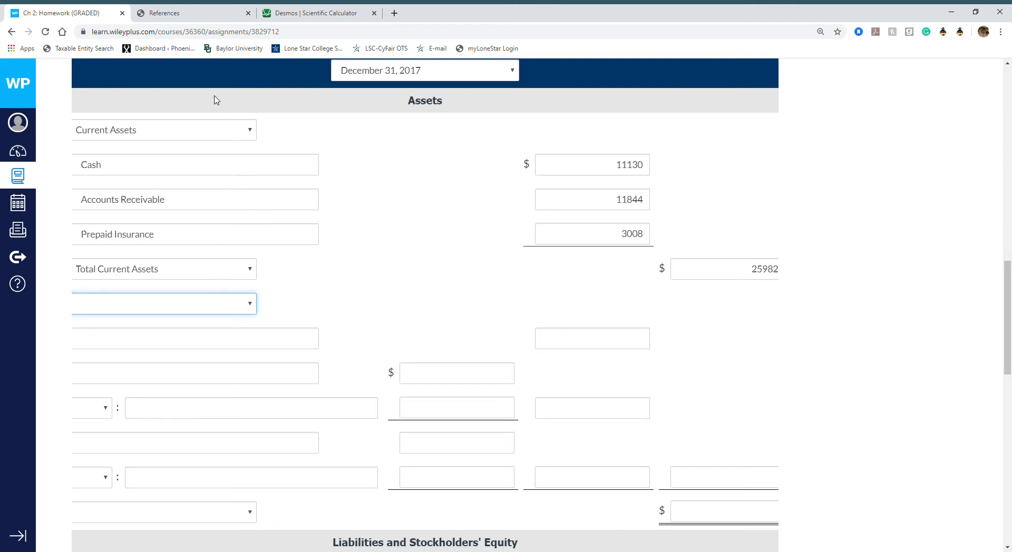
pyautogui.press('p')
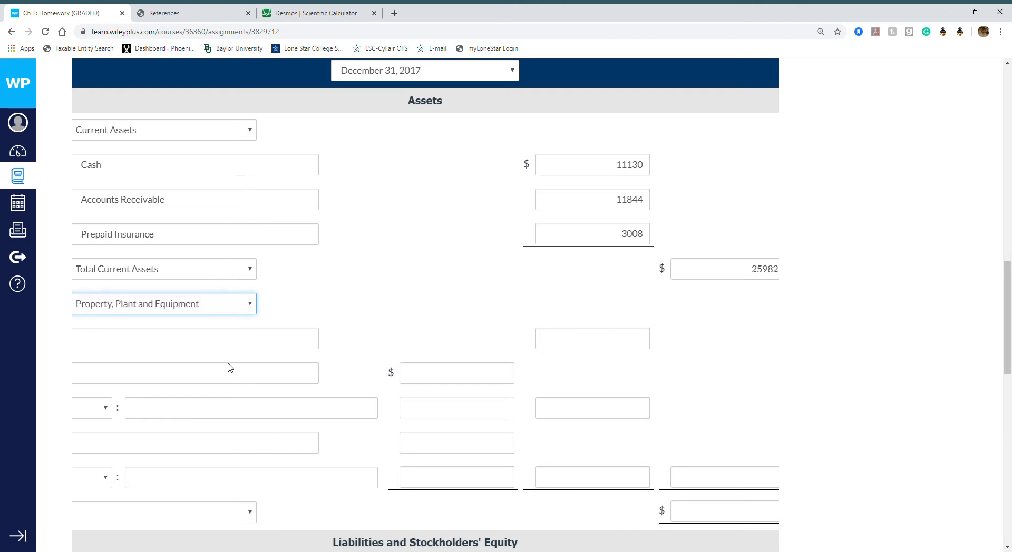
# Step: Set both deduction lines in the Property, Plant and Equipment section to Less
pyautogui.click(111, 416)
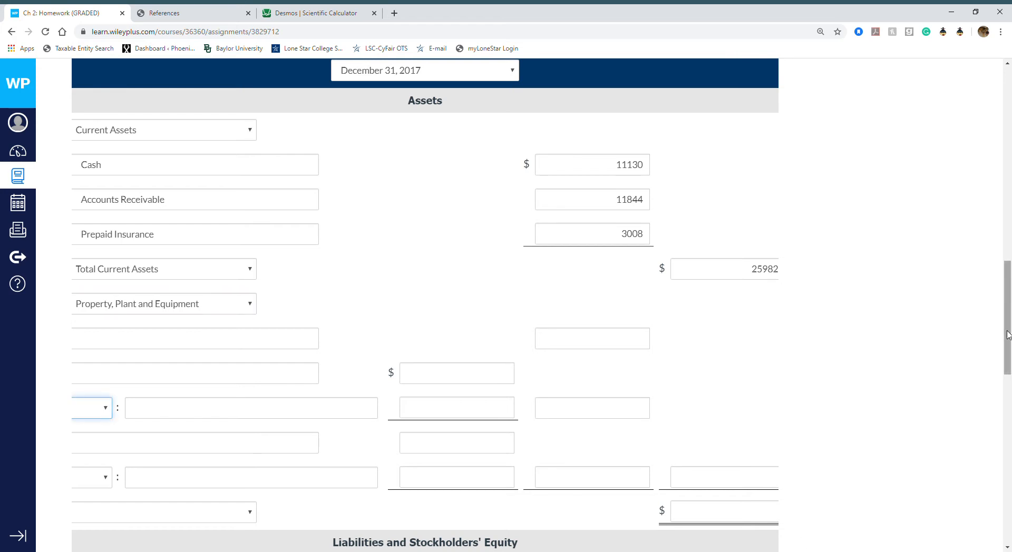
pyautogui.moveTo(1008, 336); pyautogui.dragTo(1009, 473)
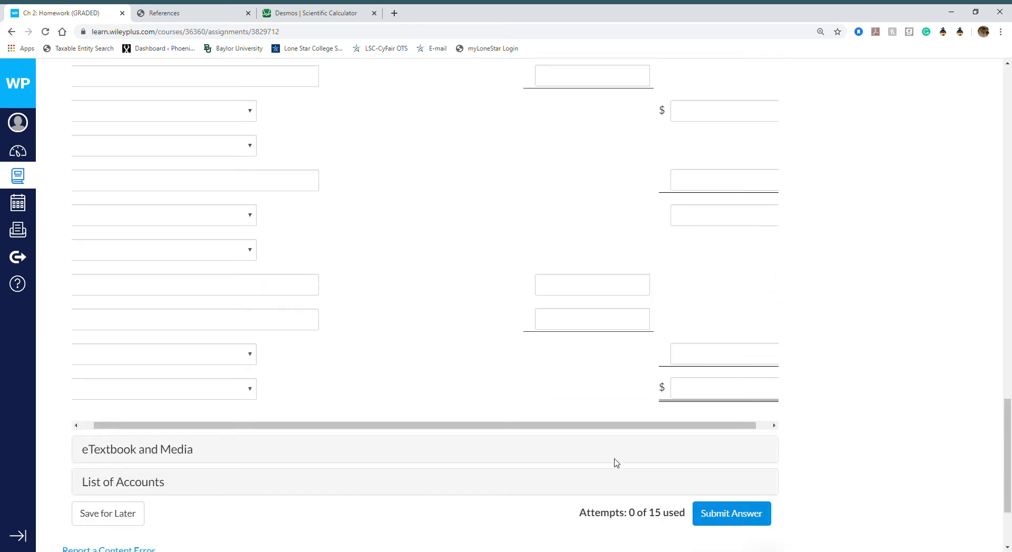
pyautogui.moveTo(613, 427); pyautogui.dragTo(575, 419)
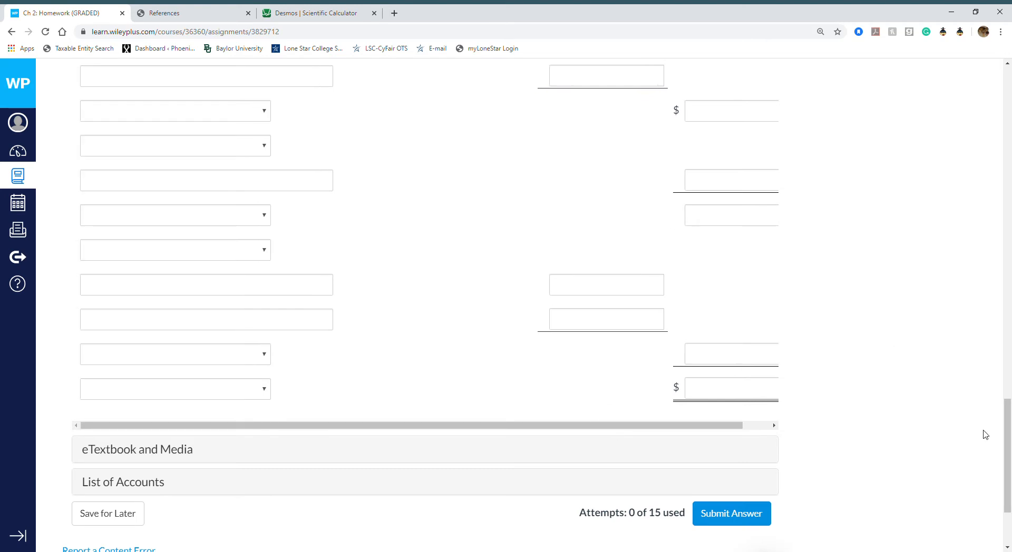
pyautogui.moveTo(1008, 428); pyautogui.dragTo(1003, 313)
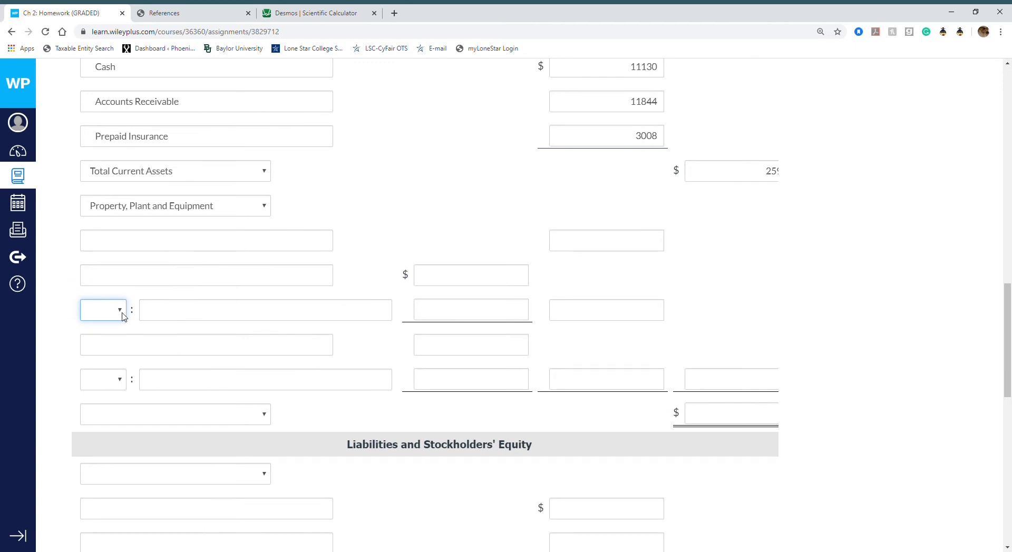
pyautogui.click(107, 363)
pyautogui.click(118, 381)
pyautogui.click(110, 428)
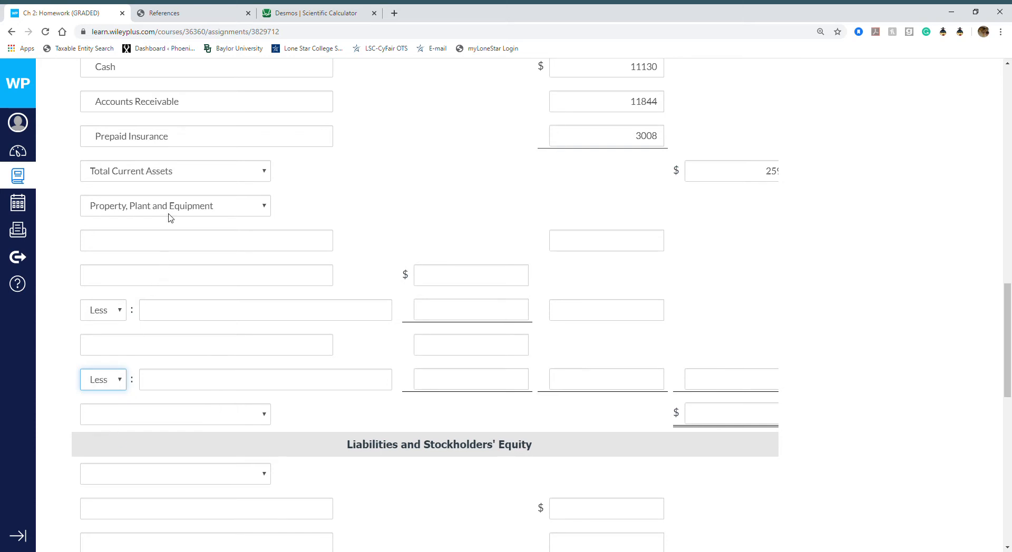
# Step: List Land as the first property, plant and equipment account and label the closing assets line Total Property, Plant and Equipment
pyautogui.click(175, 243)
pyautogui.write('land')
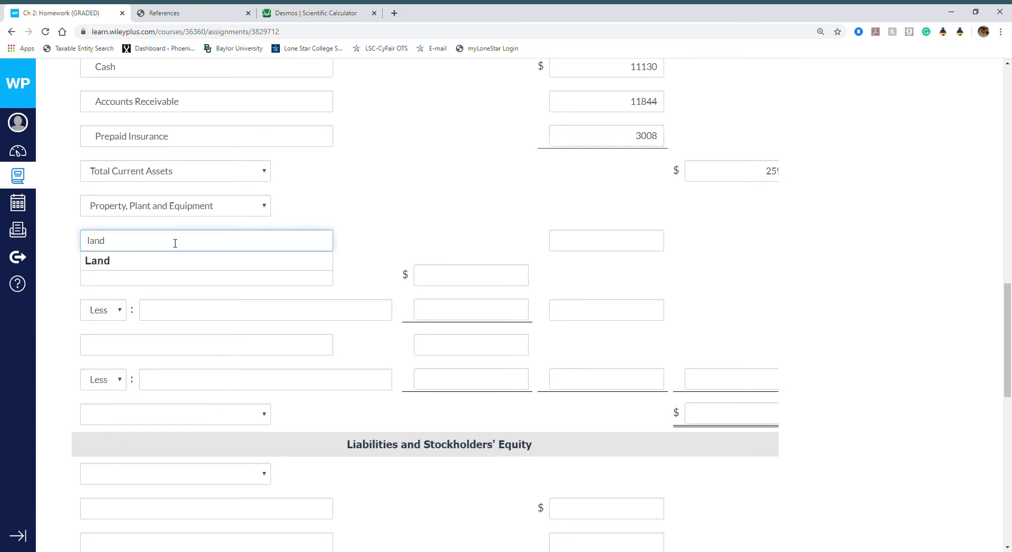
pyautogui.click(153, 262)
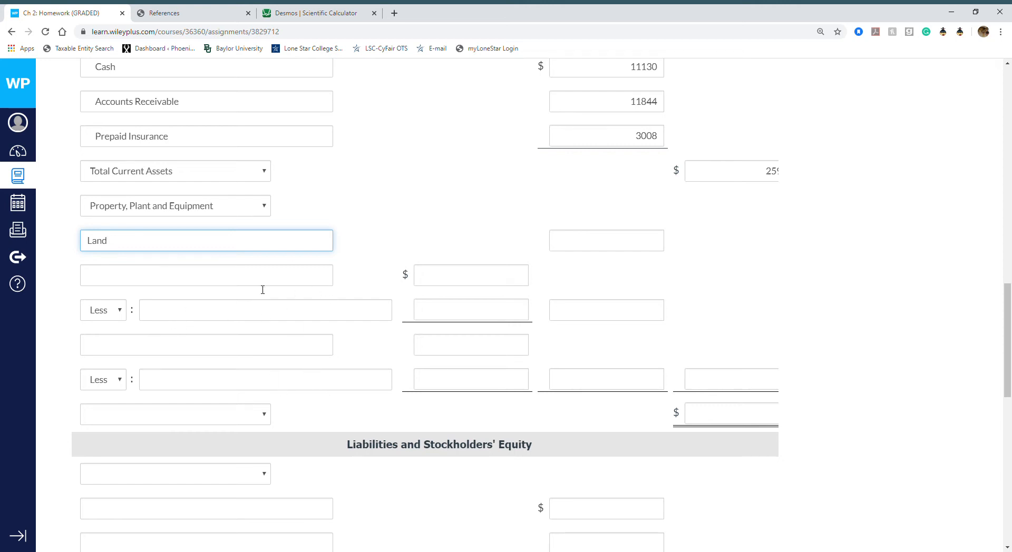
pyautogui.click(267, 417)
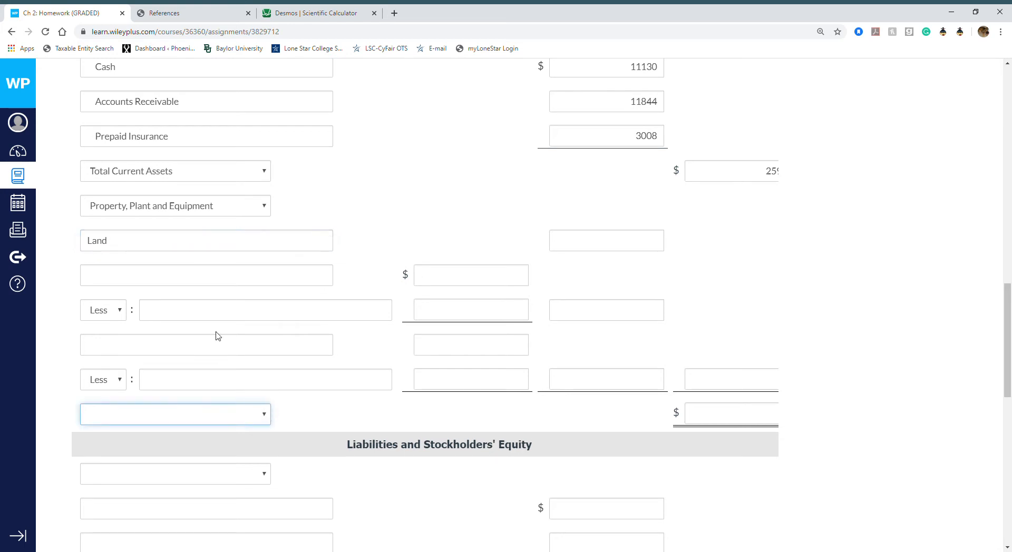
pyautogui.click(214, 347)
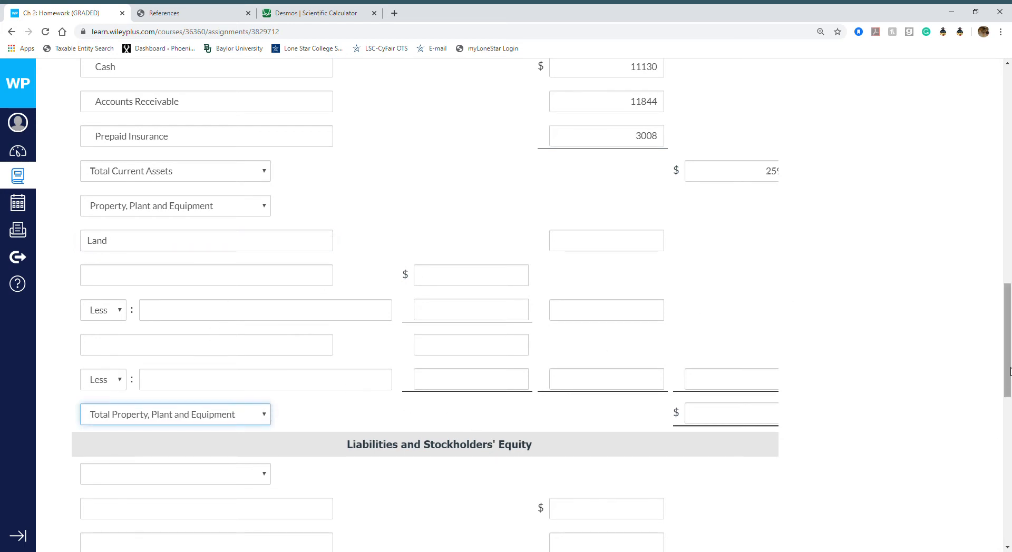
# Step: Enter 57528 as the Land amount
pyautogui.moveTo(1007, 373); pyautogui.dragTo(979, 354)
pyautogui.click(642, 330)
pyautogui.write('5')
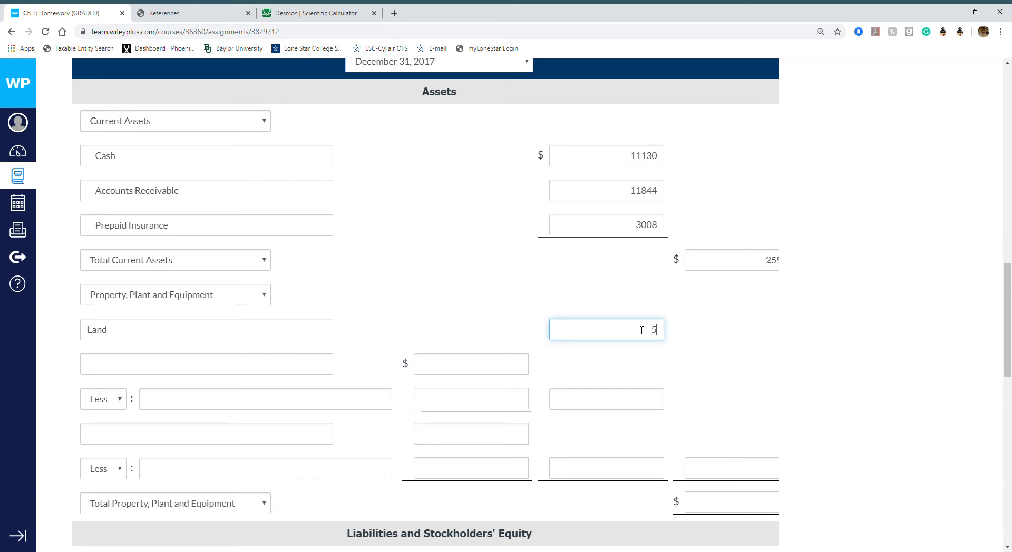
pyautogui.write('7528')
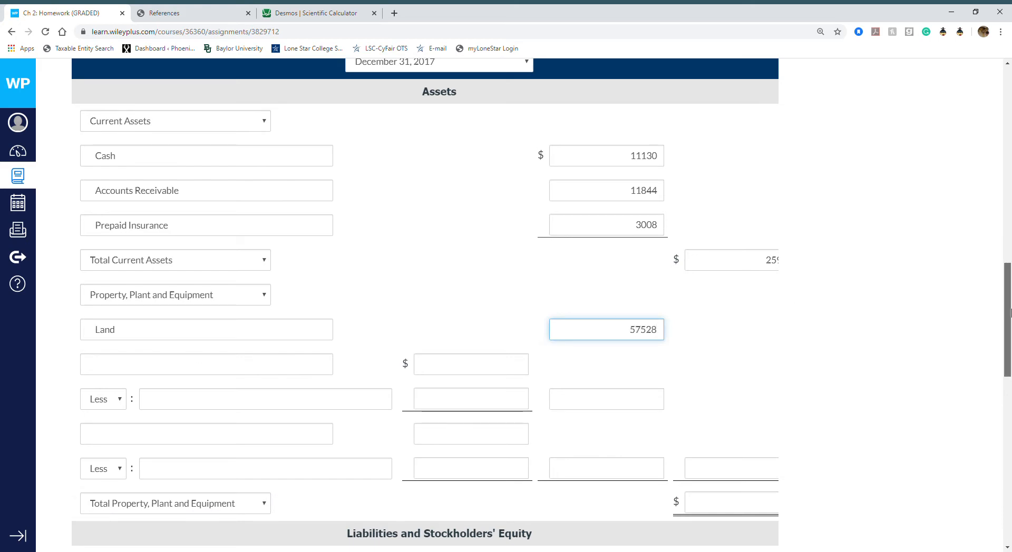
# Step: Check the given account balances, list Buildings on the line below Land and enter 99452 as its amount
pyautogui.moveTo(1008, 311); pyautogui.dragTo(1007, 176)
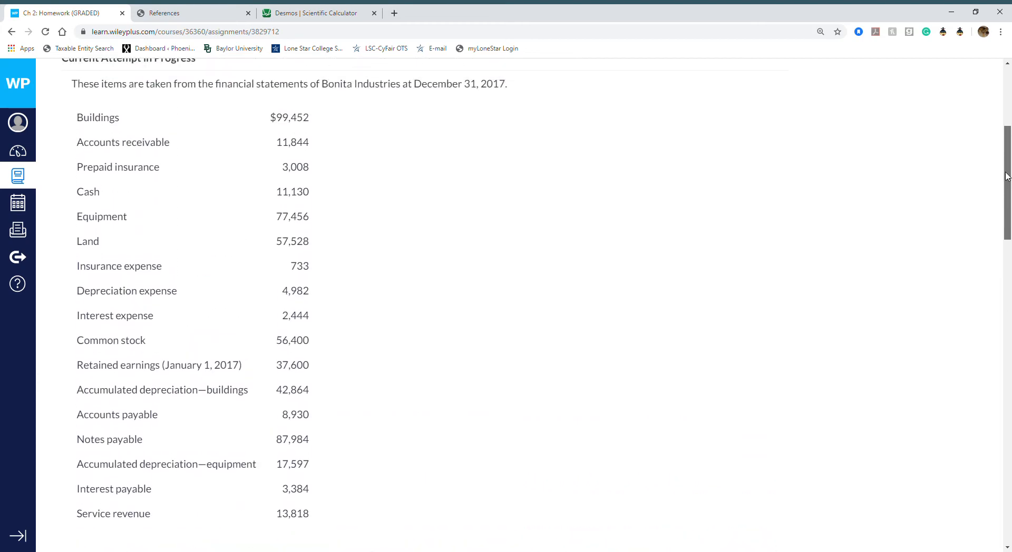
pyautogui.moveTo(1007, 177); pyautogui.dragTo(1005, 196)
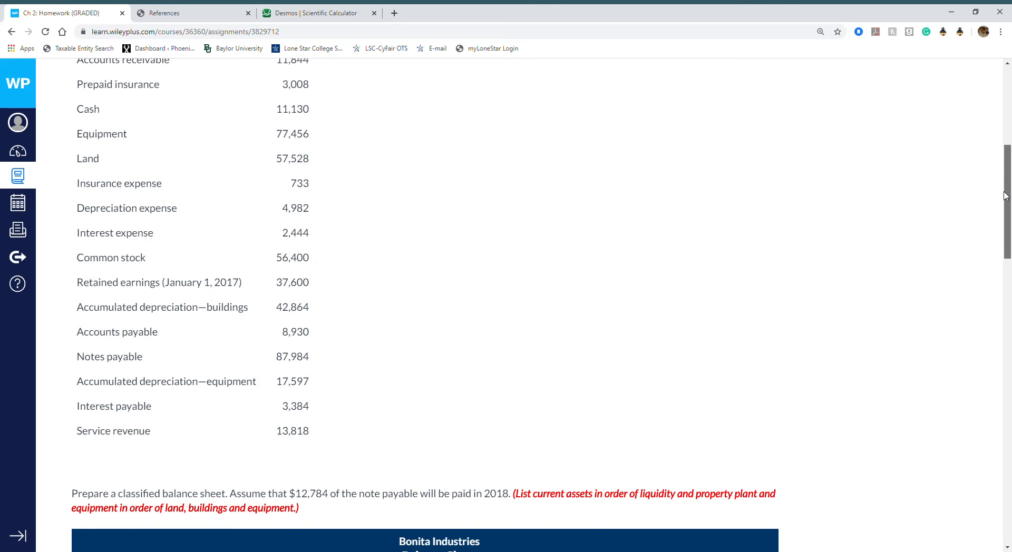
pyautogui.moveTo(1005, 196); pyautogui.dragTo(951, 336)
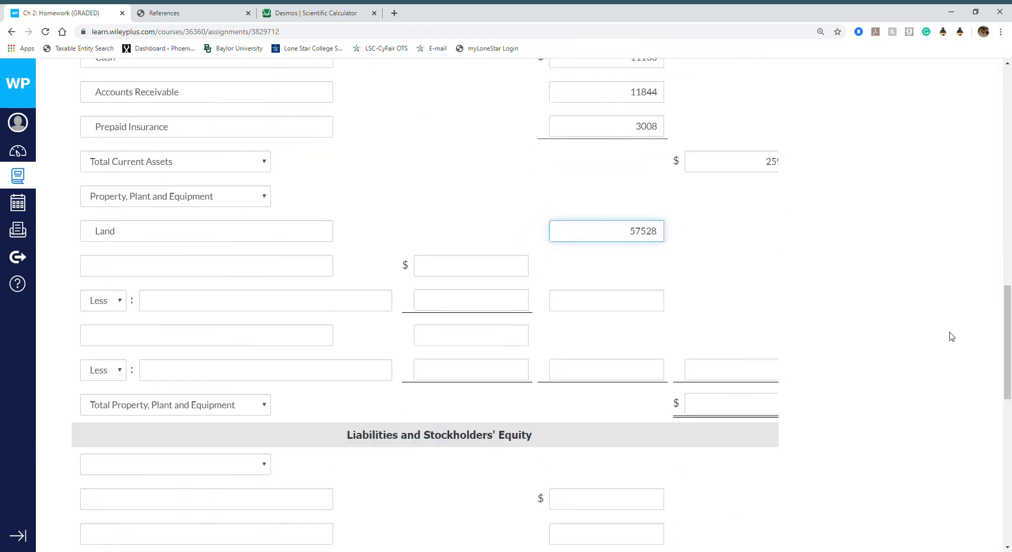
pyautogui.click(292, 268)
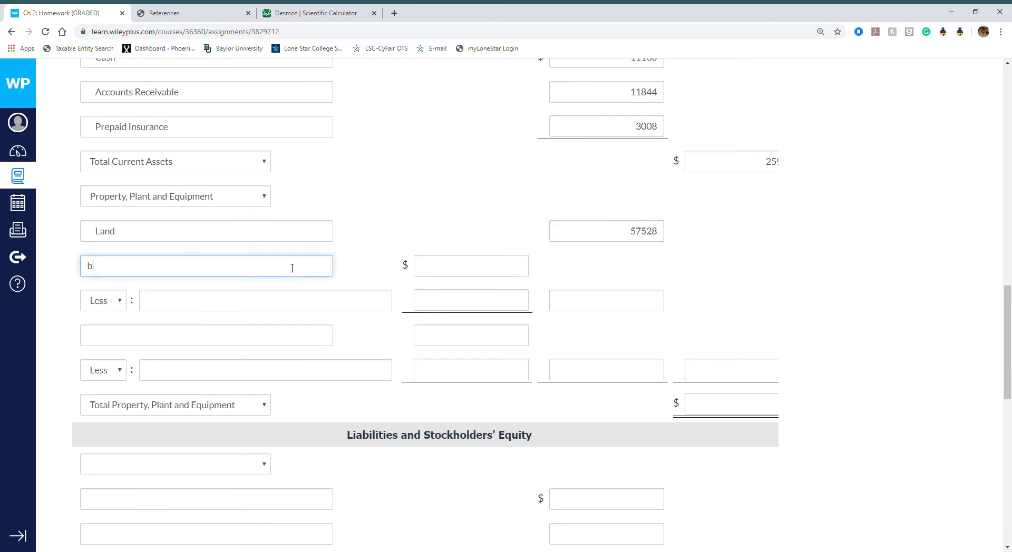
pyautogui.click(269, 287)
pyautogui.click(476, 264)
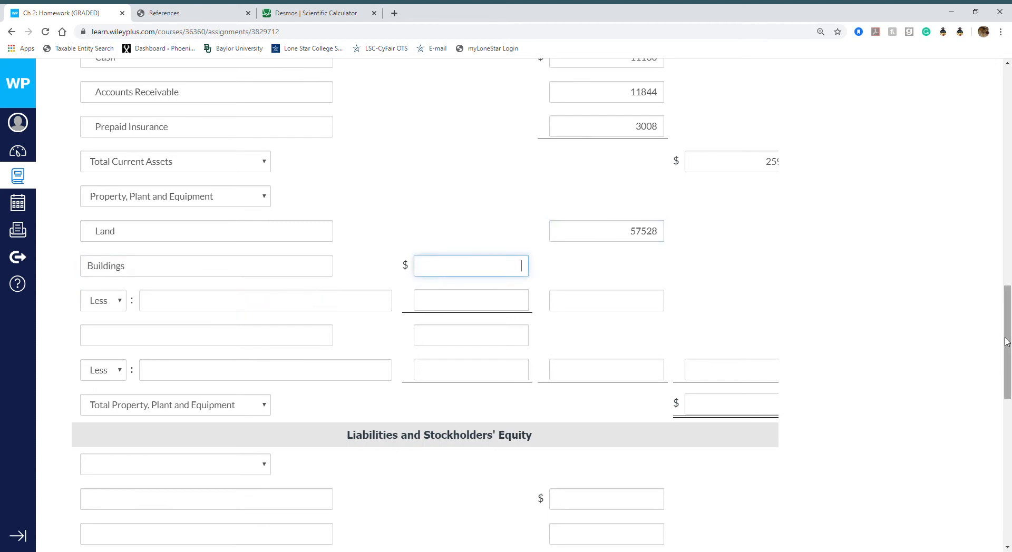
pyautogui.moveTo(1006, 343)
pyautogui.mouseDown()
pyautogui.moveTo(1009, 108)
pyautogui.moveTo(1009, 333)
pyautogui.mouseUp()
pyautogui.write('99452')
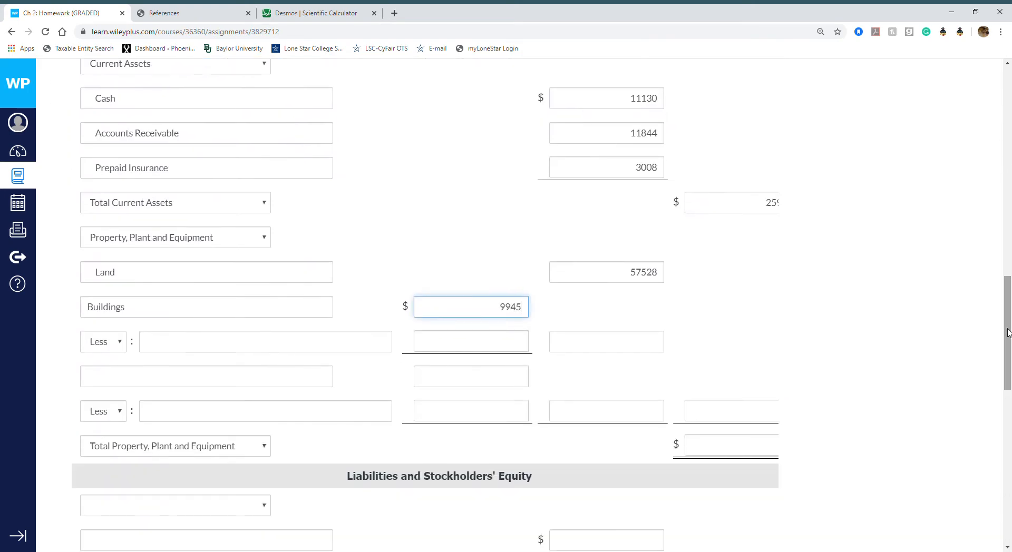
# Step: Add Accumulated Depreciation-Buildings on the Less line under Buildings with an amount of 42864
pyautogui.click(352, 343)
pyautogui.write('build')
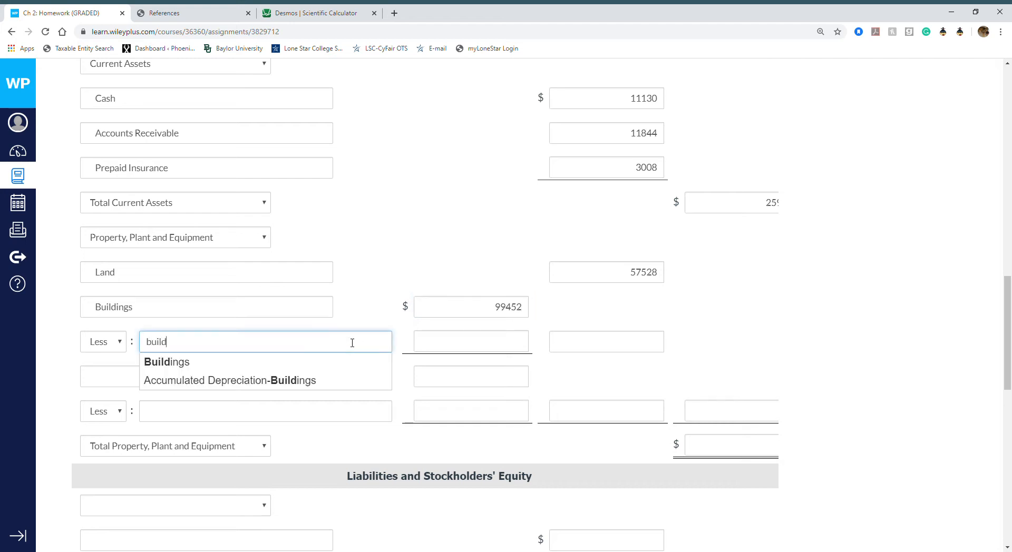
pyautogui.click(294, 380)
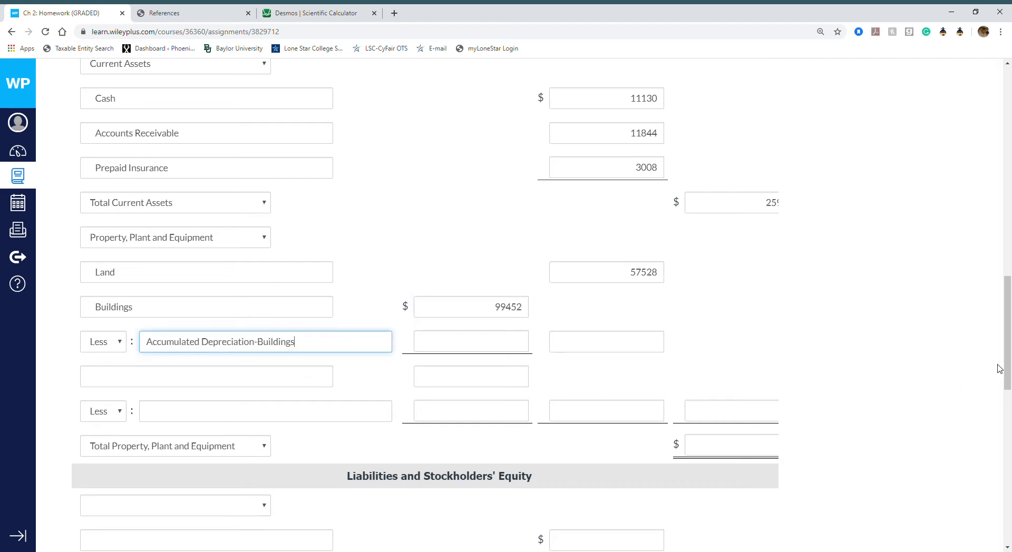
pyautogui.moveTo(1007, 369)
pyautogui.mouseDown()
pyautogui.moveTo(1010, 220)
pyautogui.moveTo(998, 383)
pyautogui.mouseUp()
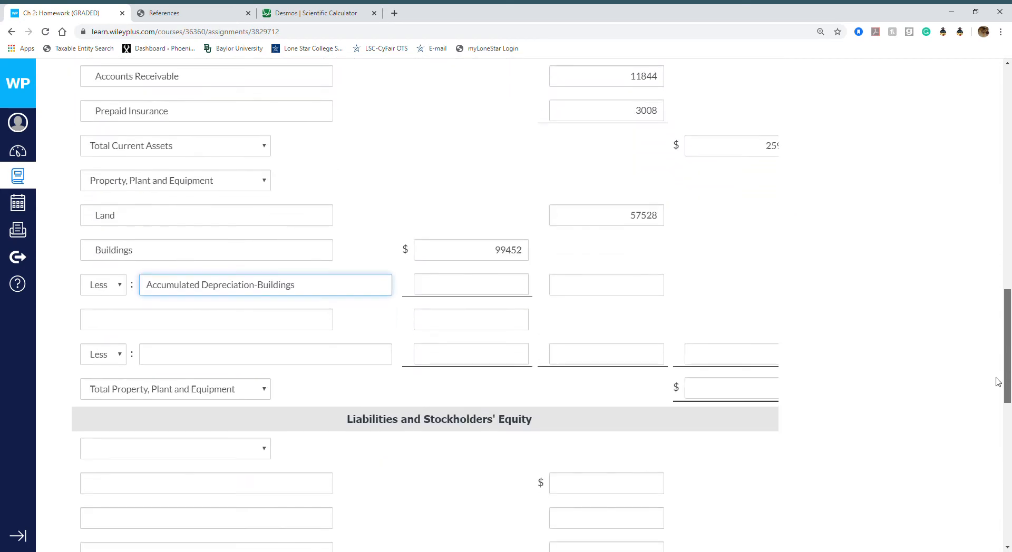
pyautogui.click(516, 286)
pyautogui.write('42864')
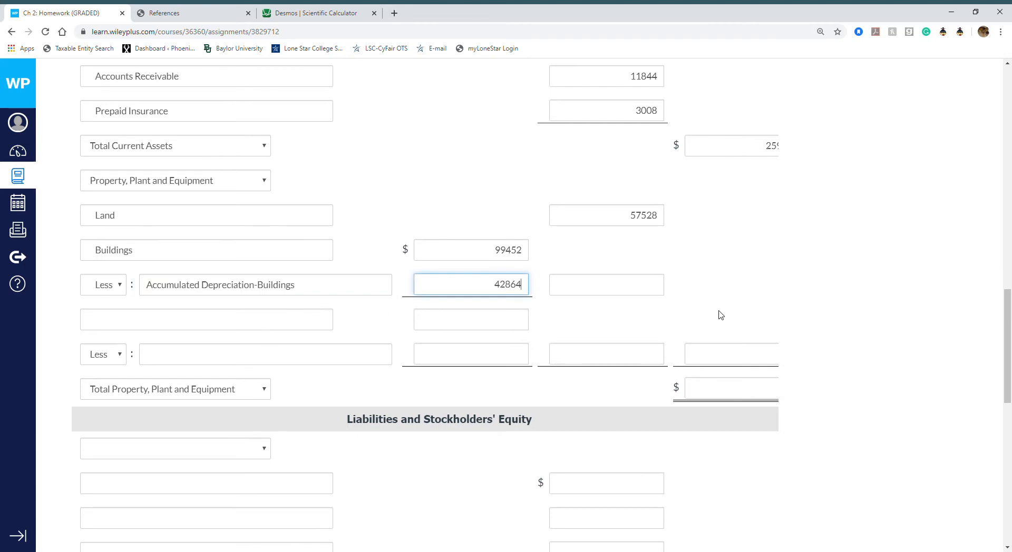
# Step: List Equipment below the buildings lines and Accumulated Depreciation-Equipment on the second Less line
pyautogui.scroll(1, 975, 163)
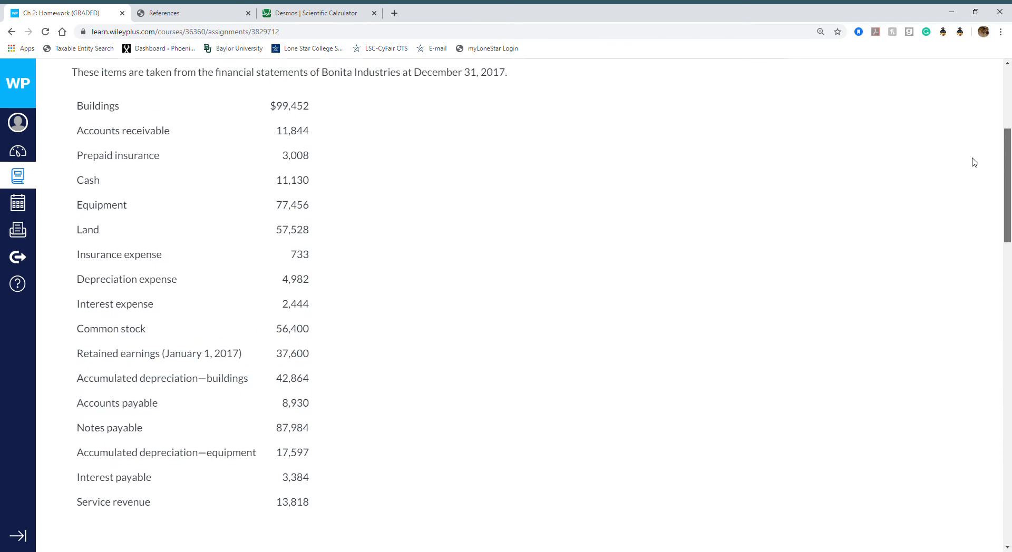
pyautogui.scroll(-1, 973, 168)
pyautogui.scroll(1, 971, 175)
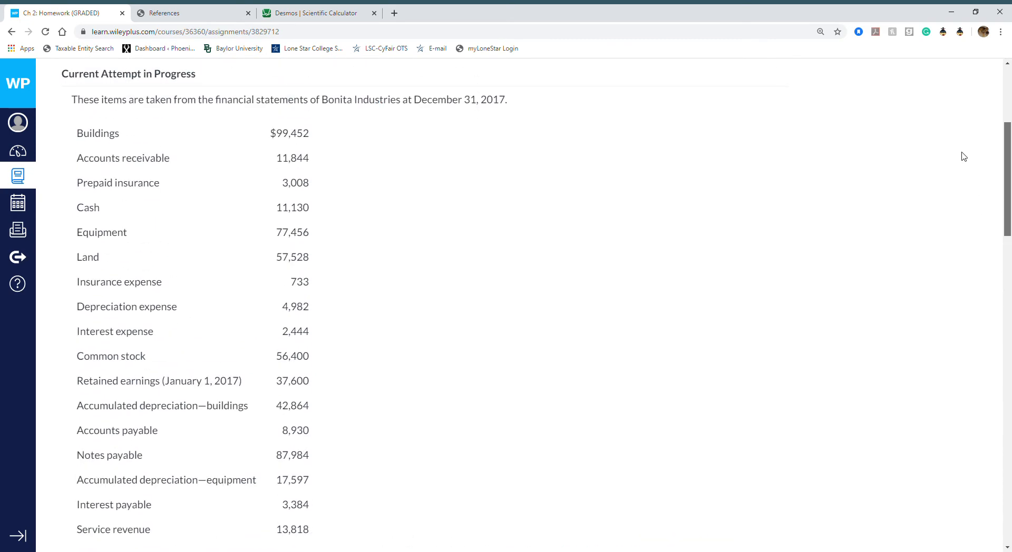
pyautogui.scroll(-10, 963, 156)
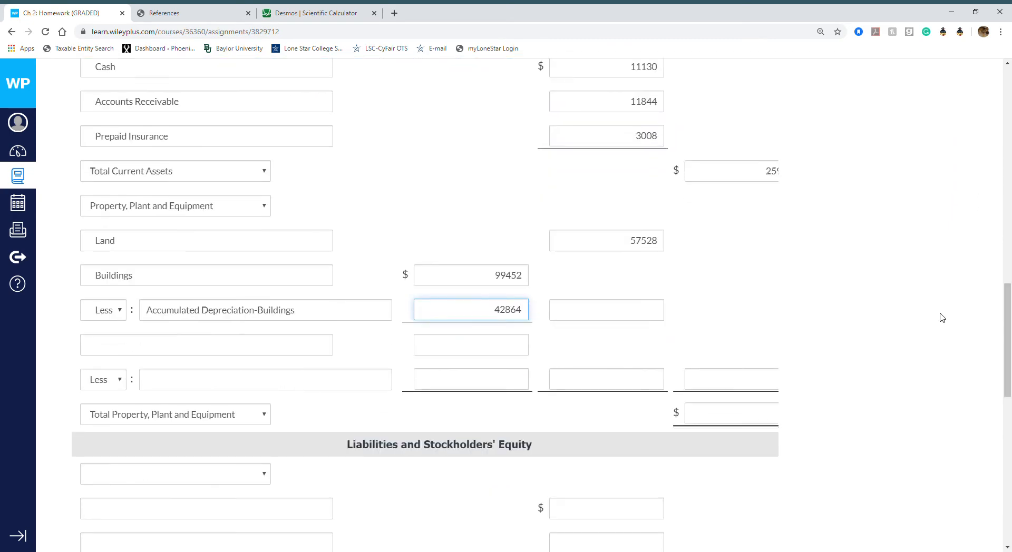
pyautogui.click(278, 345)
pyautogui.write('e')
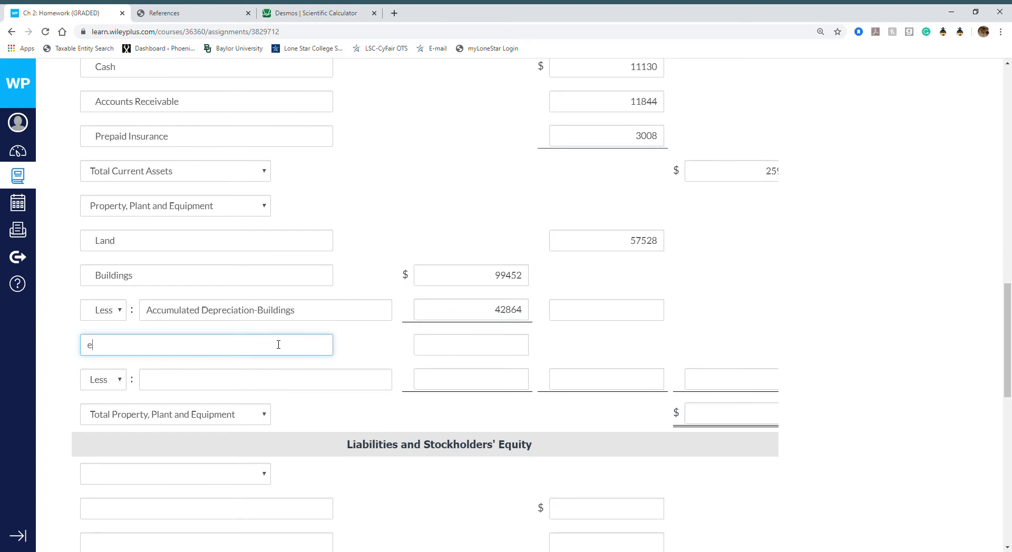
pyautogui.write('quip')
pyautogui.click(267, 365)
pyautogui.click(273, 383)
pyautogui.write('equp')
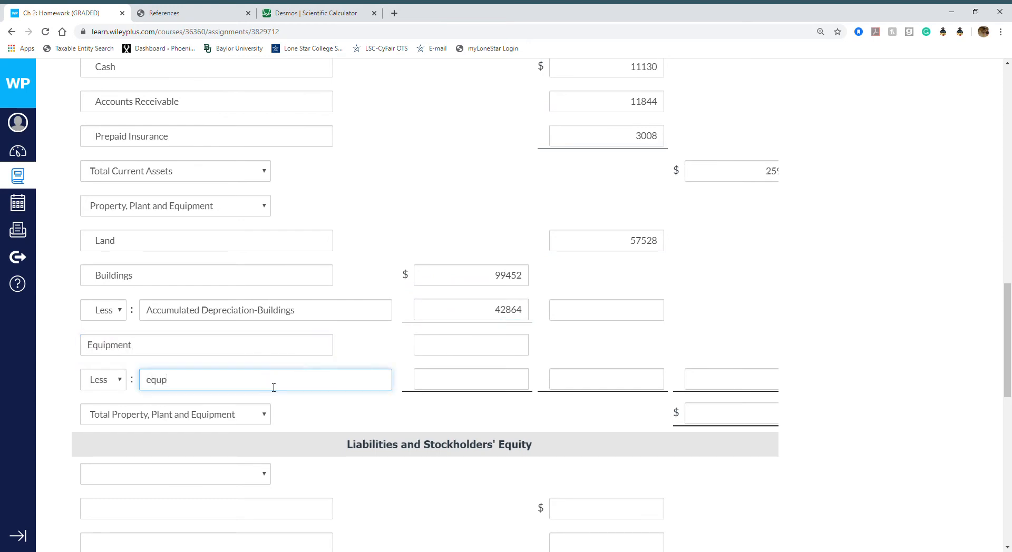
pyautogui.press('BackSpace')
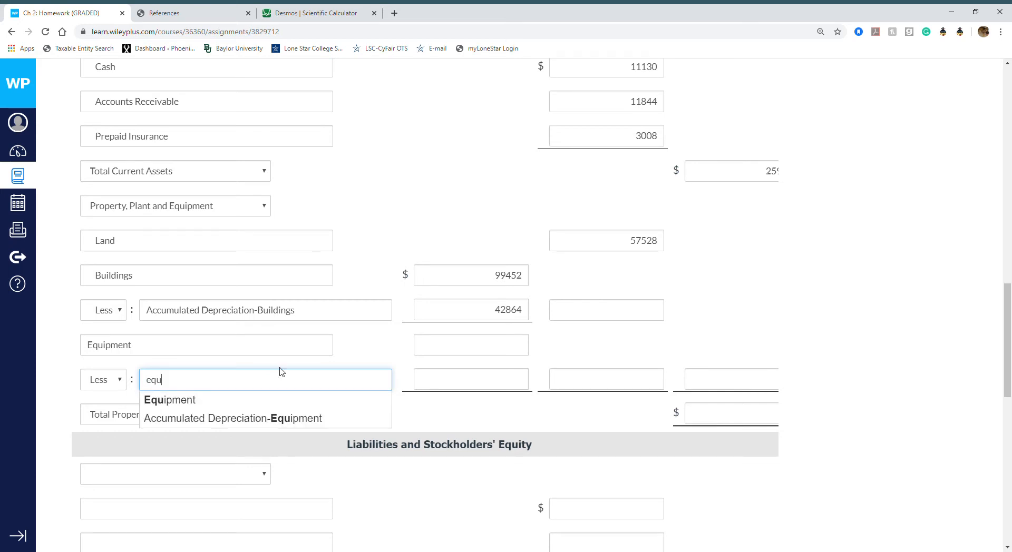
pyautogui.click(283, 419)
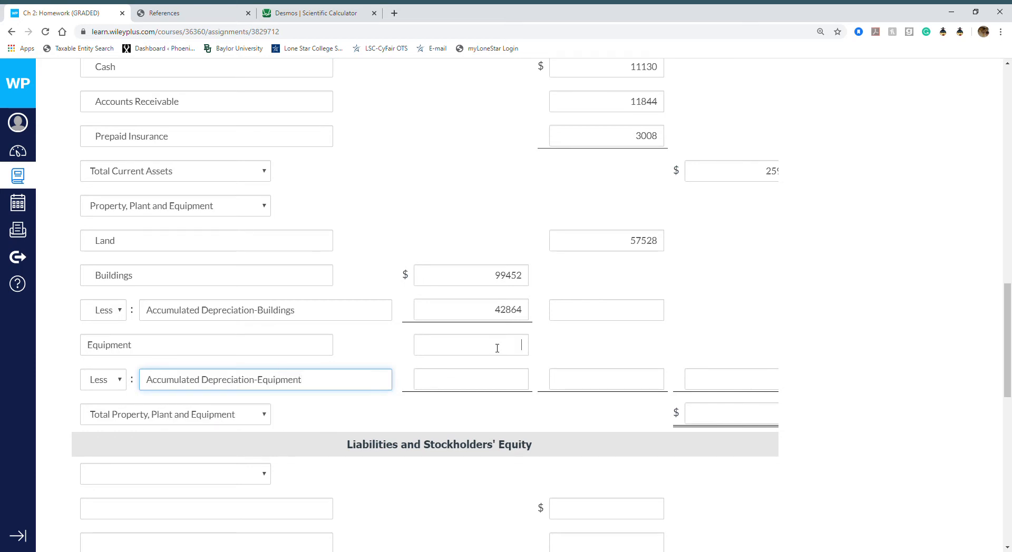
# Step: Enter 77456 as the Equipment amount and 17597 for Accumulated Depreciation-Equipment
pyautogui.click(497, 348)
pyautogui.moveTo(1006, 358); pyautogui.dragTo(989, 347)
pyautogui.write('77456')
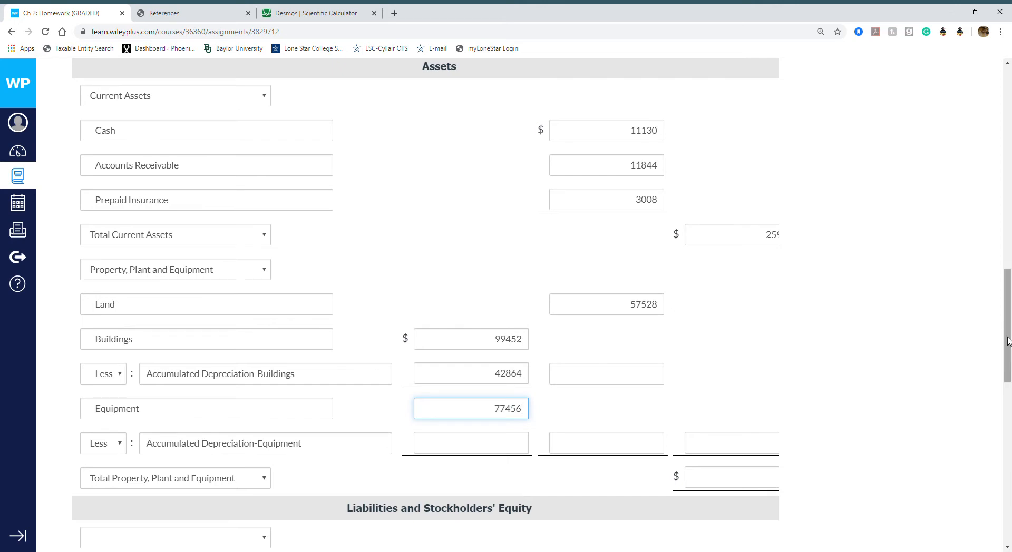
pyautogui.moveTo(1007, 341); pyautogui.dragTo(978, 357)
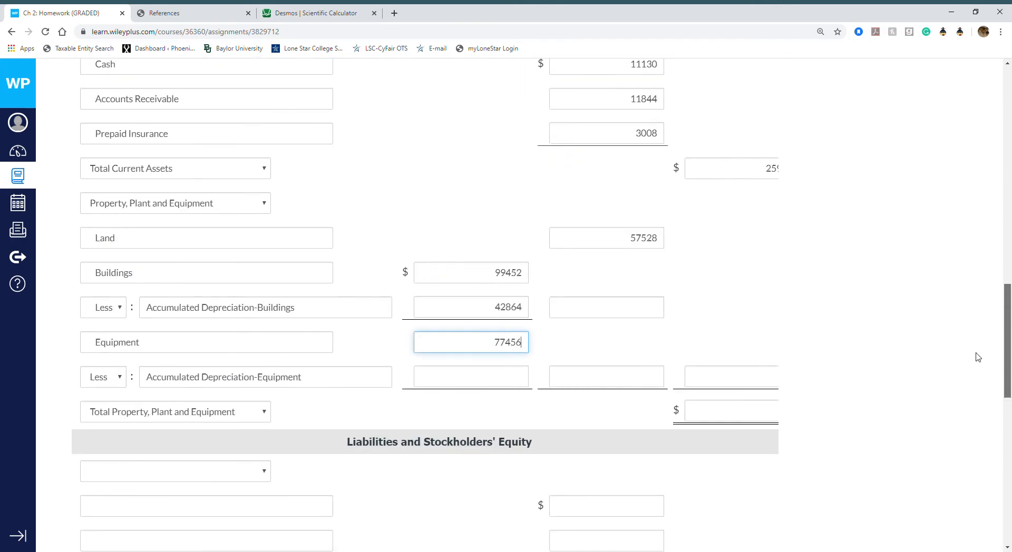
pyautogui.click(502, 381)
pyautogui.write('17597')
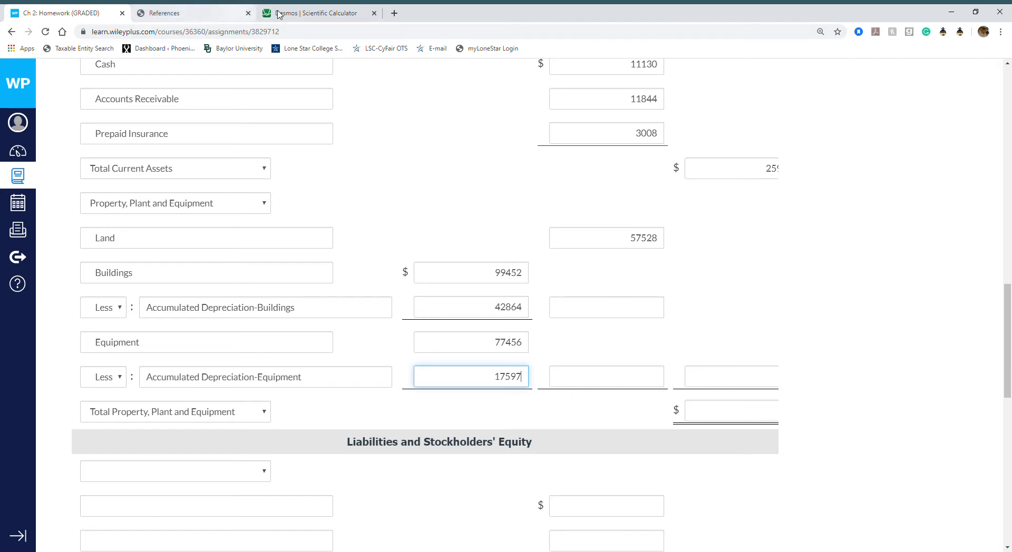
# Step: Switch to the Desmos calculator and subtract 42864 from 99452 for the net value of the buildings
pyautogui.click(317, 14)
pyautogui.write('99452-')
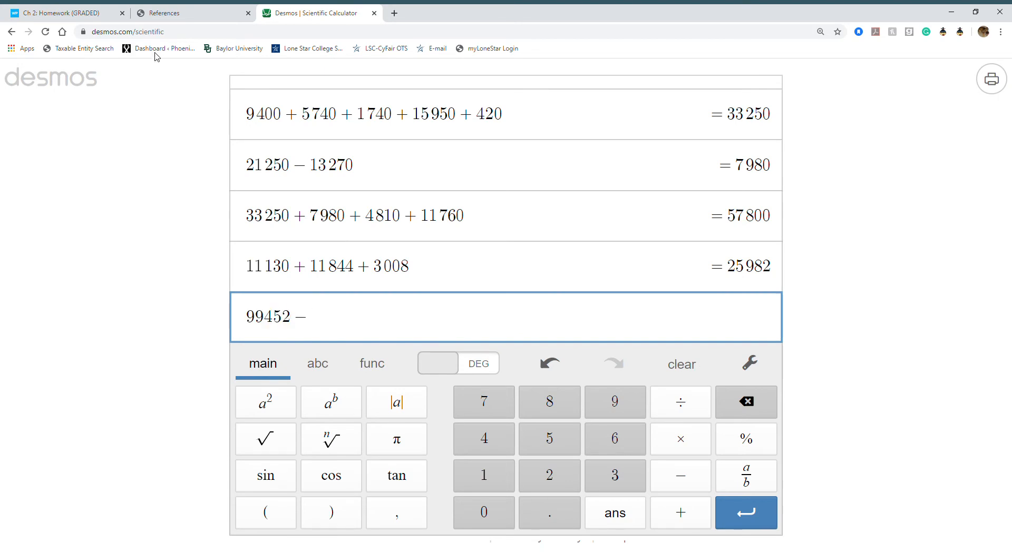
pyautogui.click(74, 12)
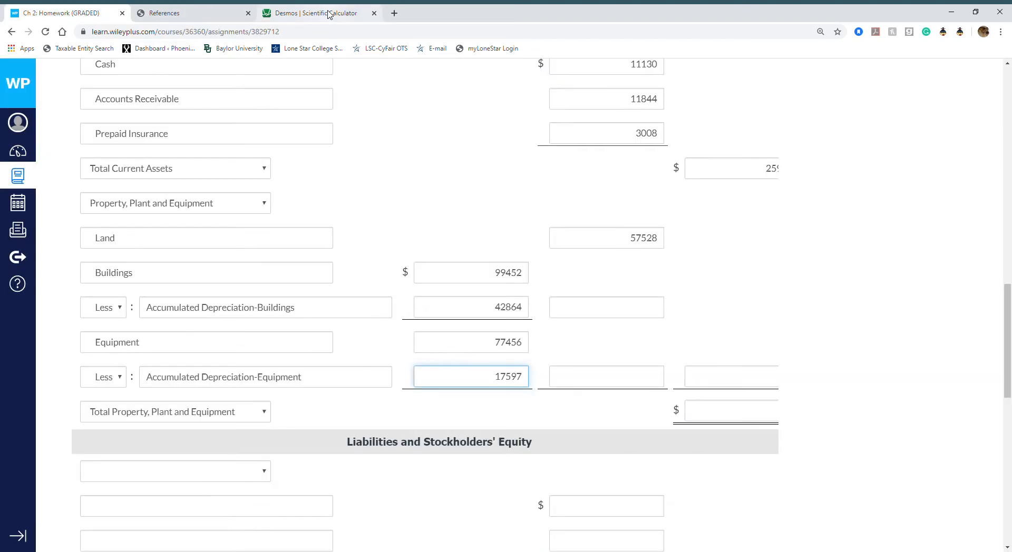
pyautogui.click(331, 14)
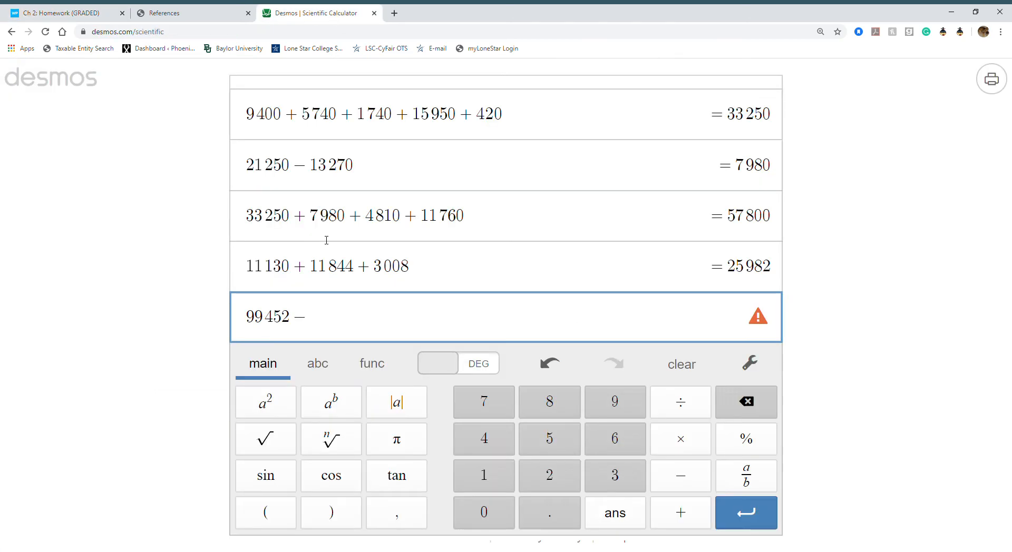
pyautogui.write('42864')
pyautogui.press('Return')
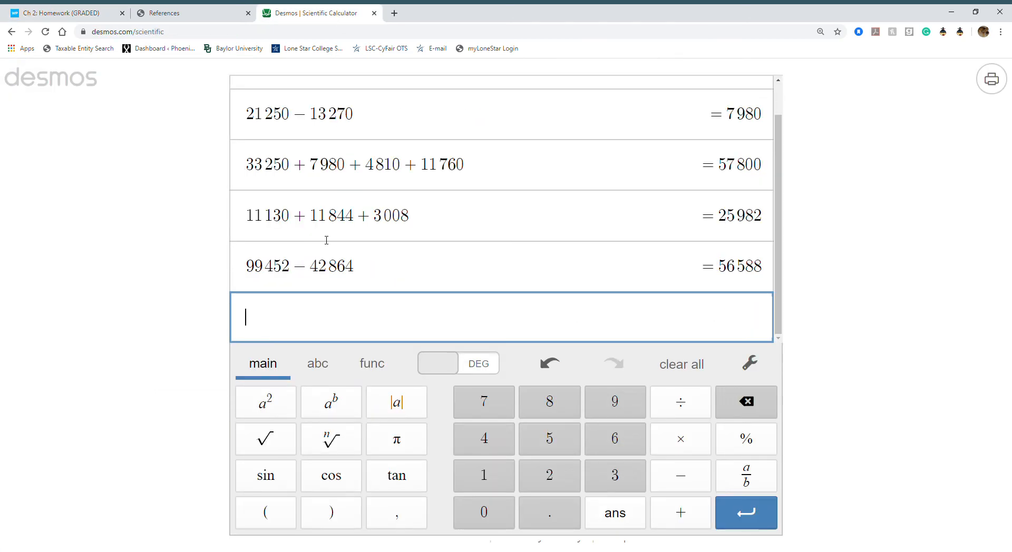
# Step: Return to the homework and enter 56588 as the net buildings amount on the Accumulated Depreciation-Buildings line
pyautogui.click(73, 12)
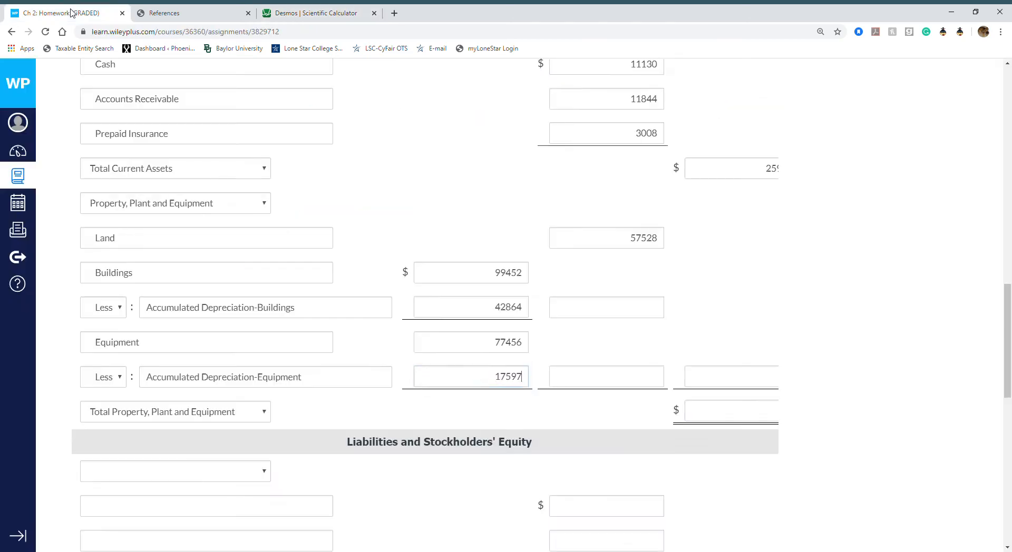
pyautogui.click(600, 315)
pyautogui.write('5')
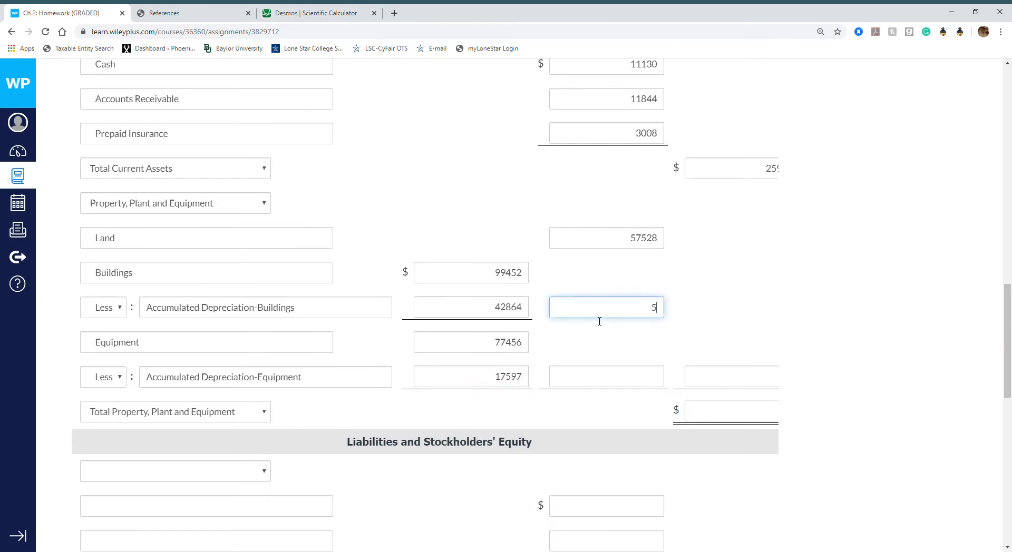
pyautogui.write('6588')
# Step: Switch to the Desmos calculator and subtract 17597 from 77456 for the net value of the equipment
pyautogui.click(315, 15)
pyautogui.write('77456-')
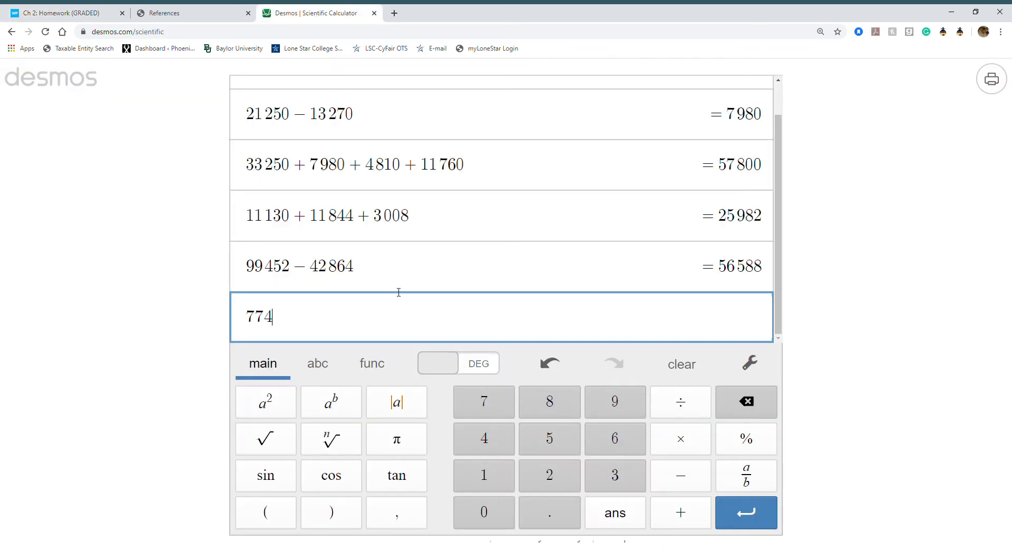
pyautogui.click(78, 11)
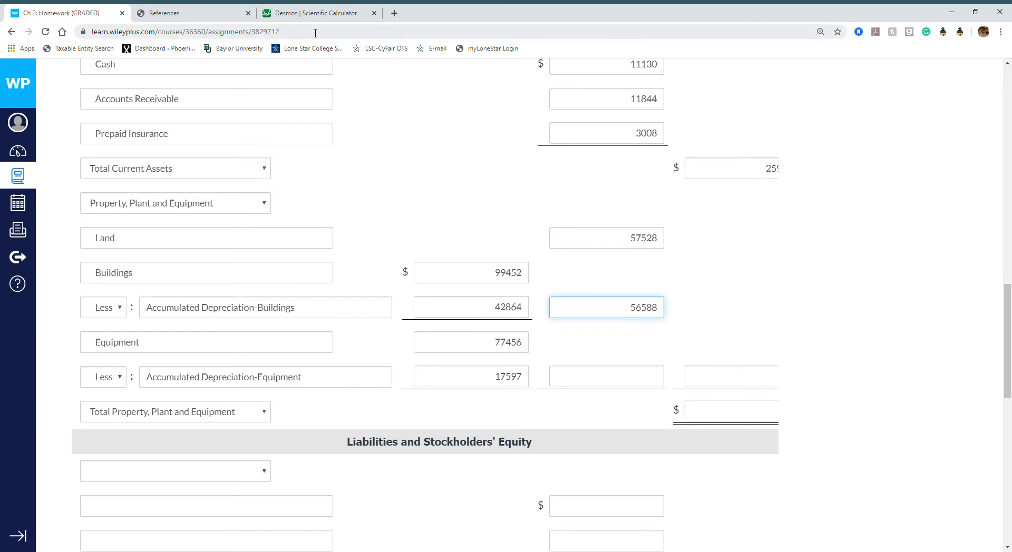
pyautogui.click(314, 12)
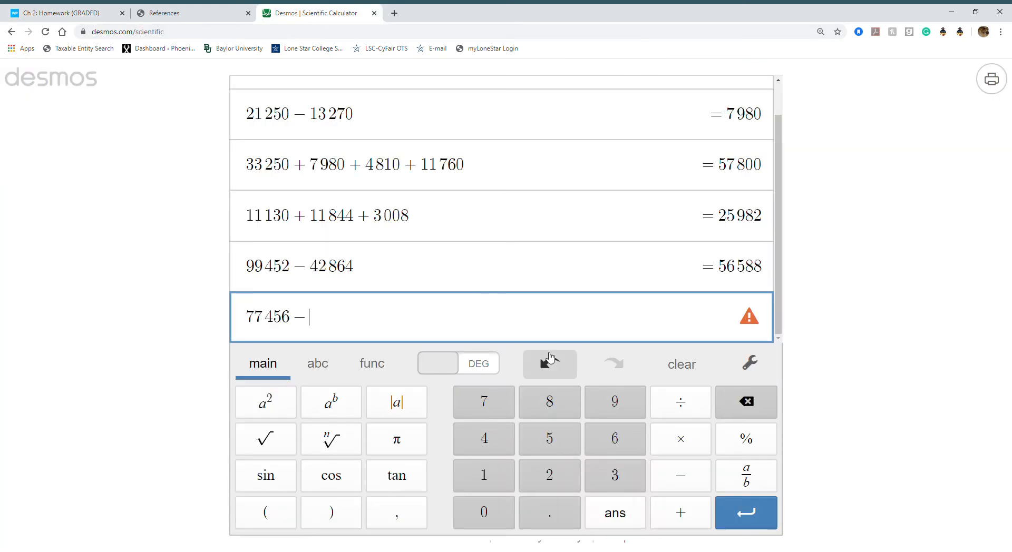
pyautogui.write('17597')
pyautogui.press('Return')
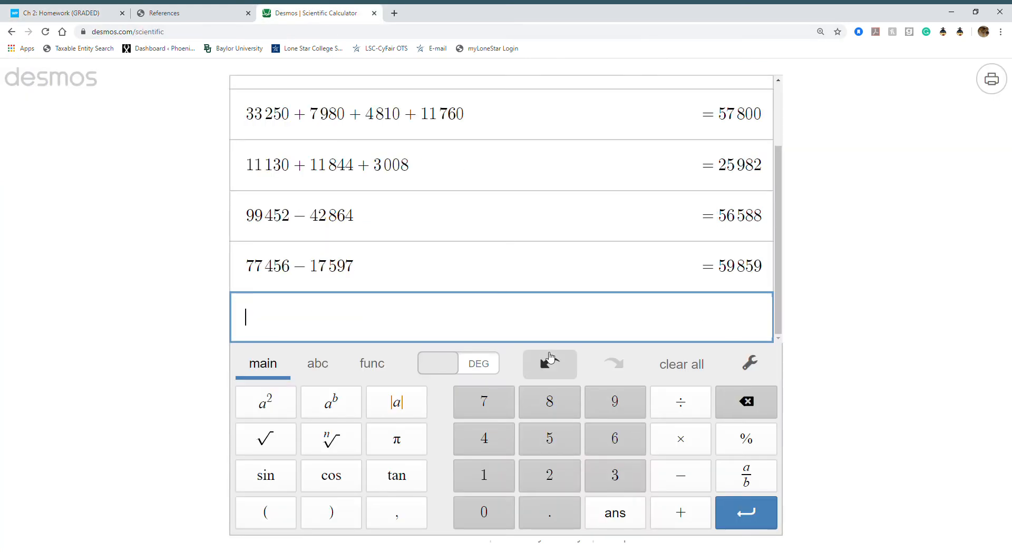
# Step: Return to the homework and enter 59859 as the net equipment amount on the Accumulated Depreciation-Equipment line
pyautogui.click(53, 11)
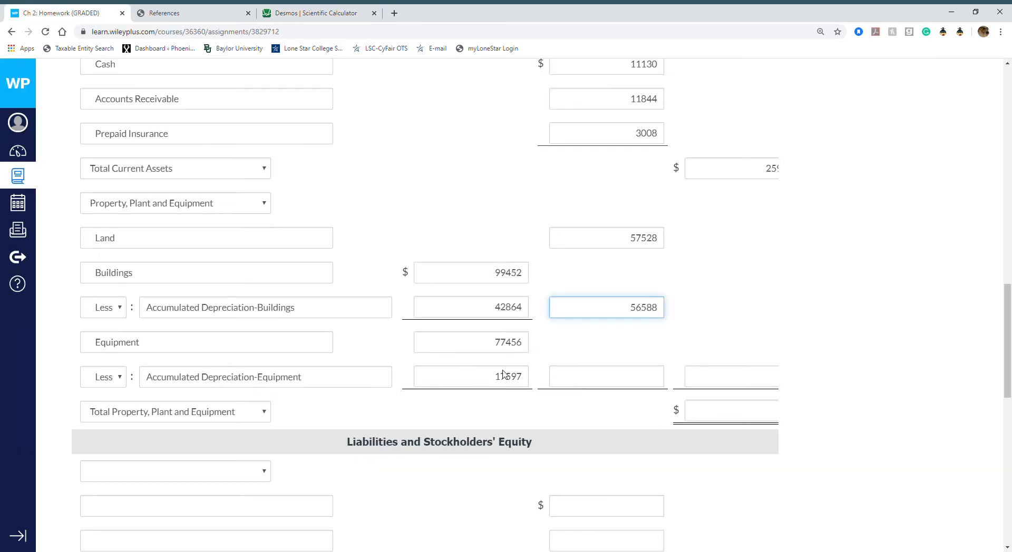
pyautogui.click(630, 377)
pyautogui.write('5')
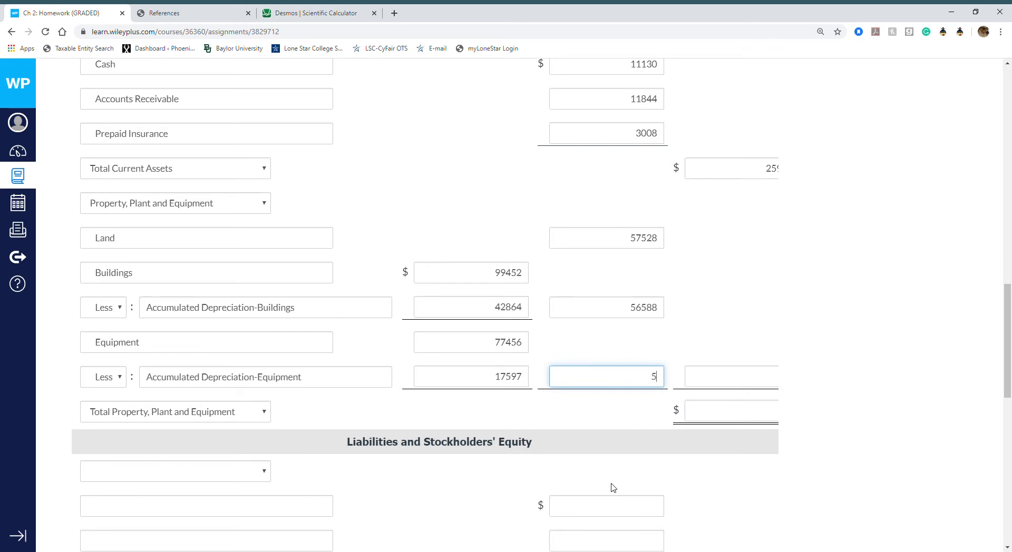
pyautogui.write('98')
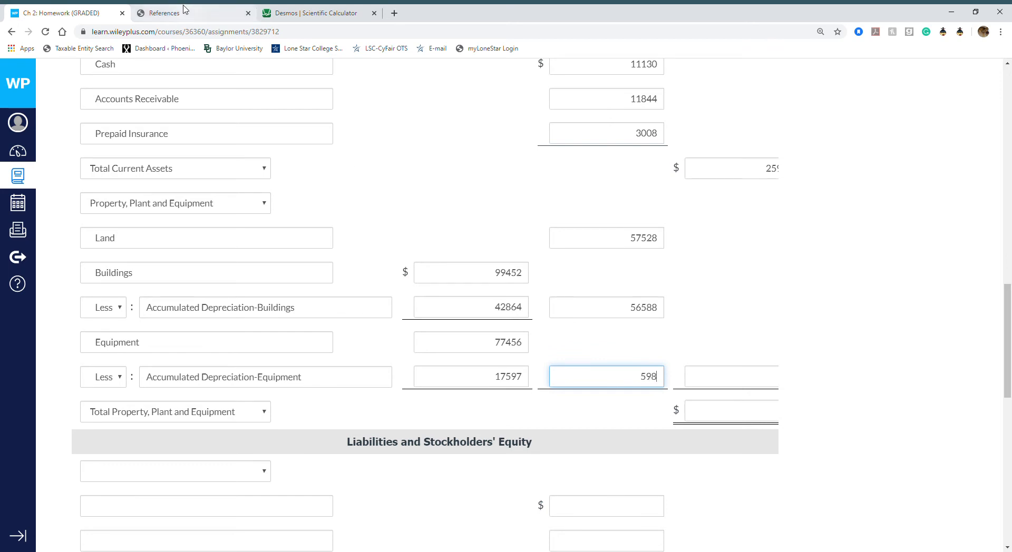
pyautogui.click(322, 9)
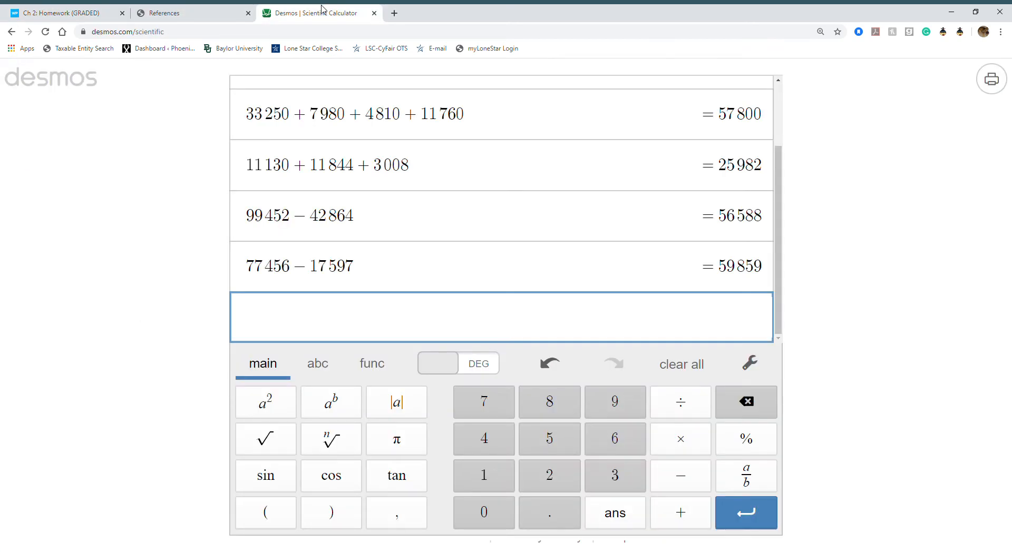
pyautogui.click(53, 12)
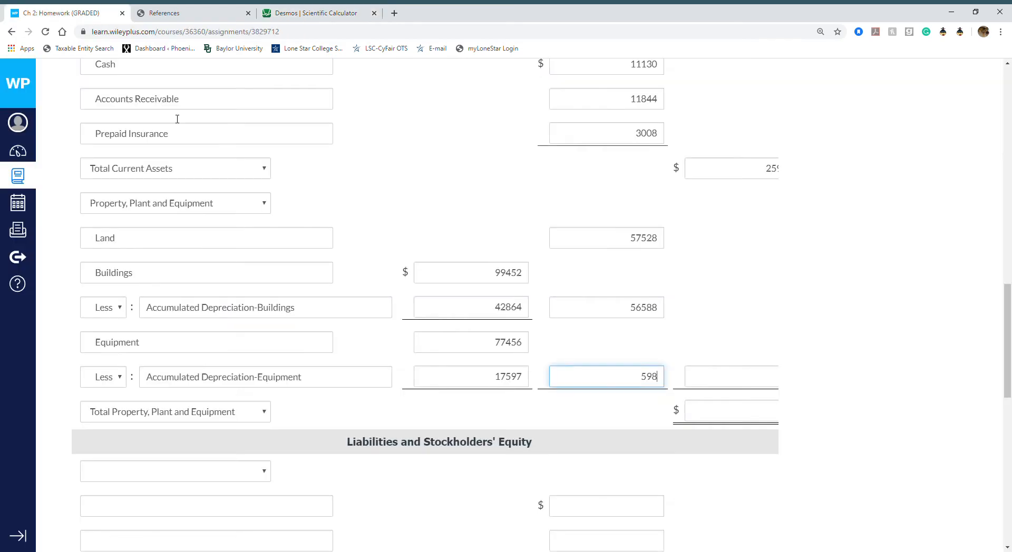
pyautogui.write('59')
# Step: Change the label of the last line in the Assets section to Total Assets
pyautogui.click(736, 381)
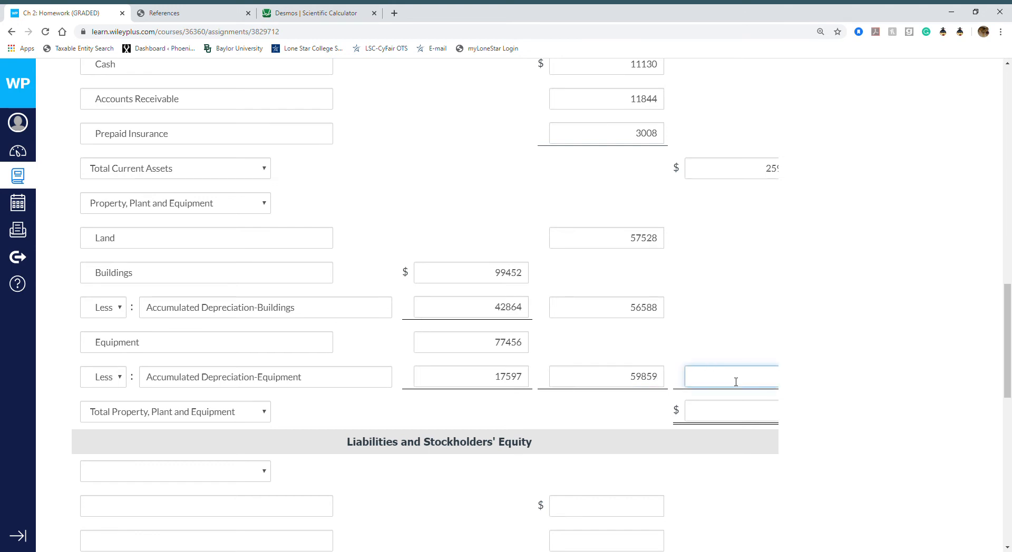
pyautogui.click(265, 415)
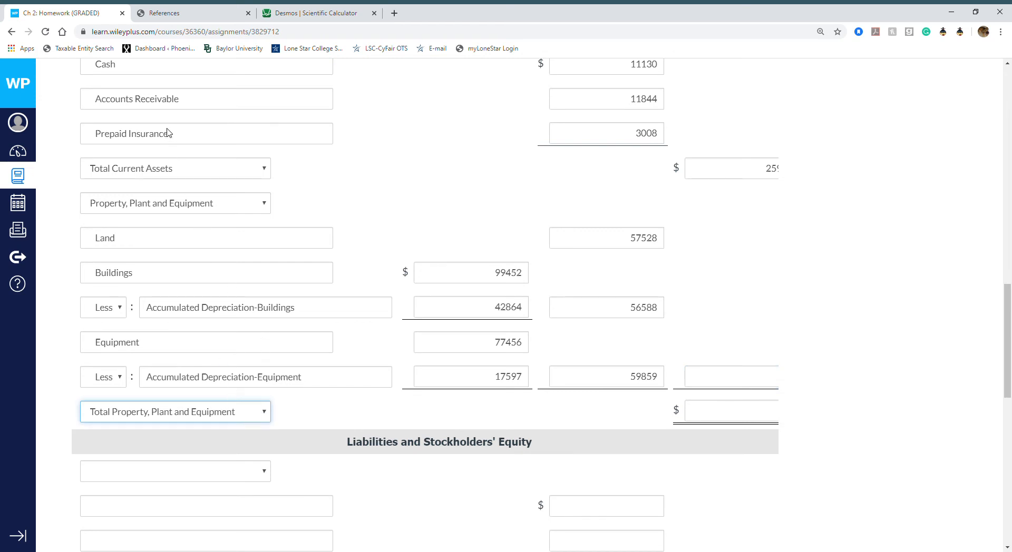
pyautogui.press('Down')
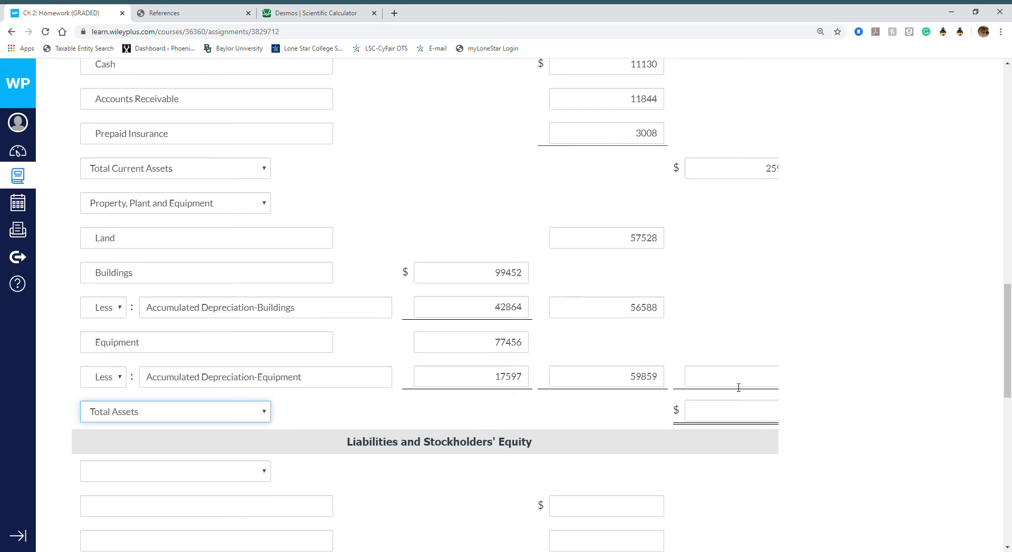
# Step: Add 56588, 59859 and 57528 in Desmos and enter 173975 as the property, plant and equipment total on the Accumulated Depreciation-Equipment line
pyautogui.click(729, 381)
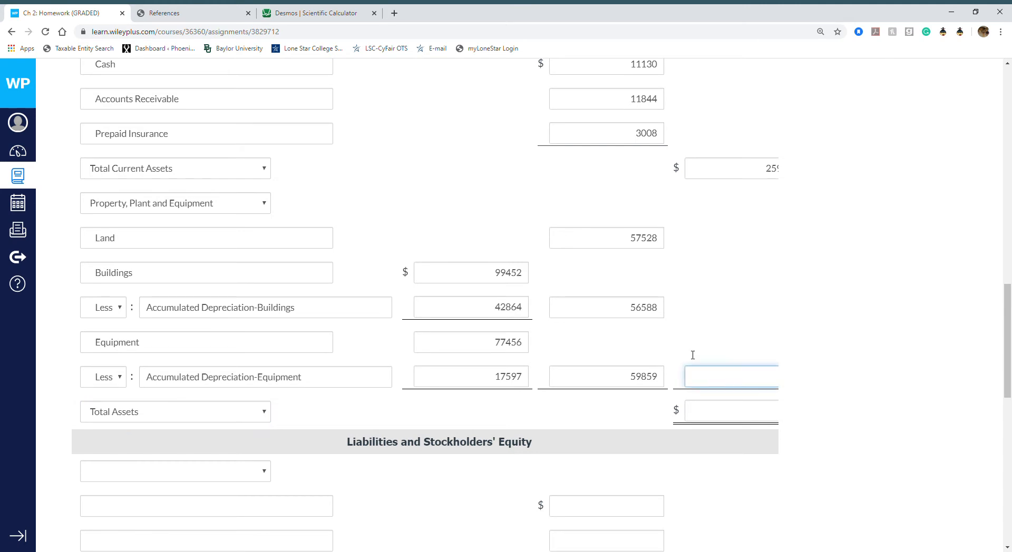
pyautogui.click(296, 15)
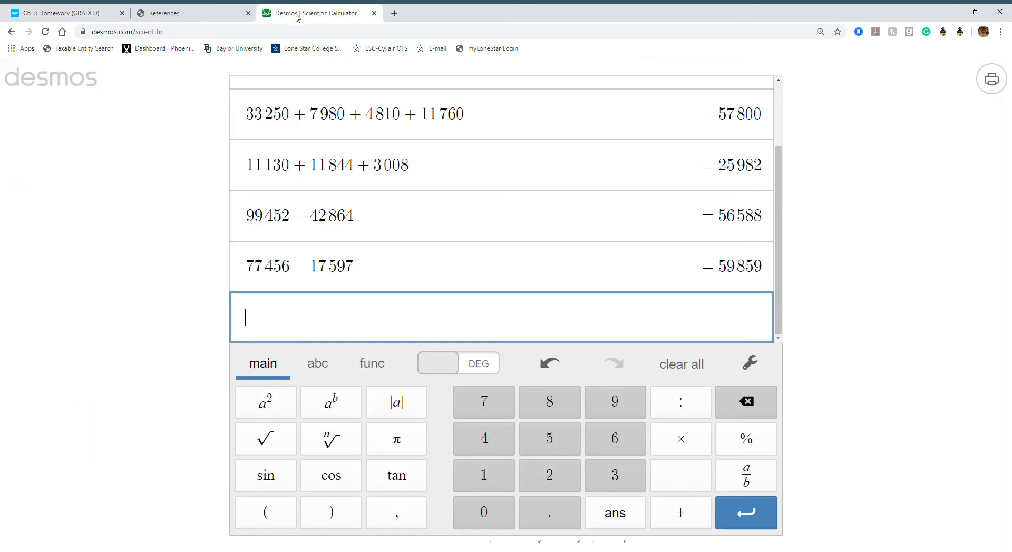
pyautogui.write('5658')
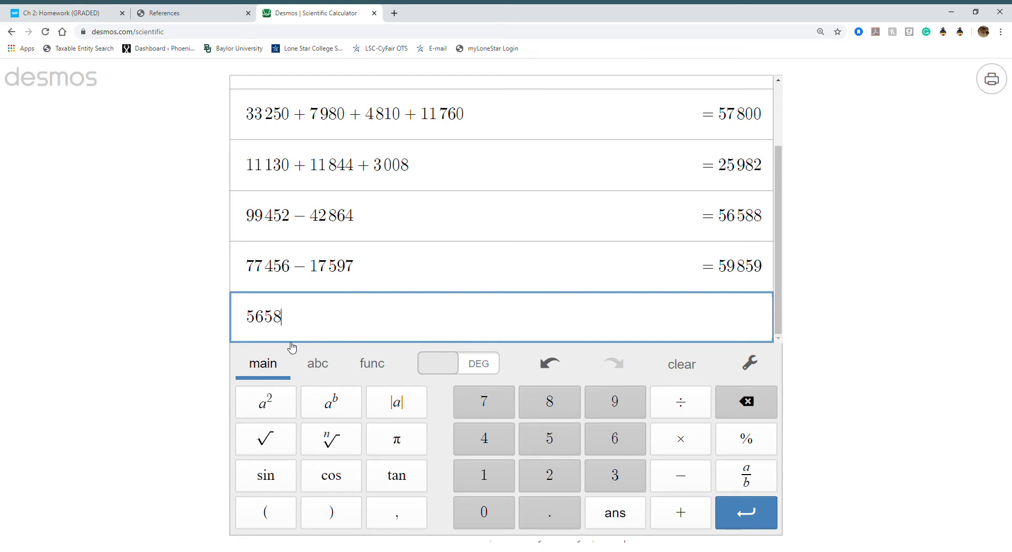
pyautogui.write('8 + 59859 +')
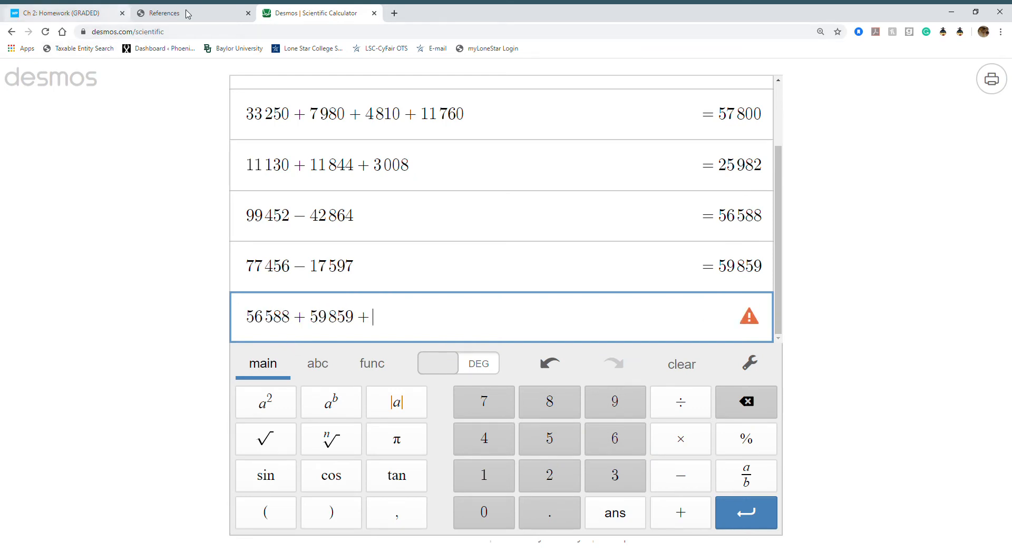
pyautogui.click(40, 12)
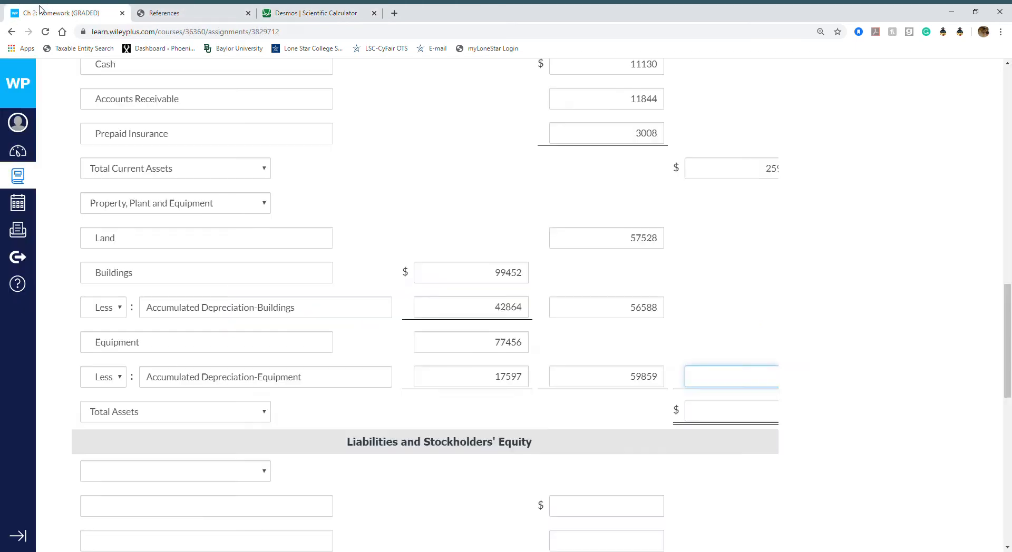
pyautogui.click(325, 13)
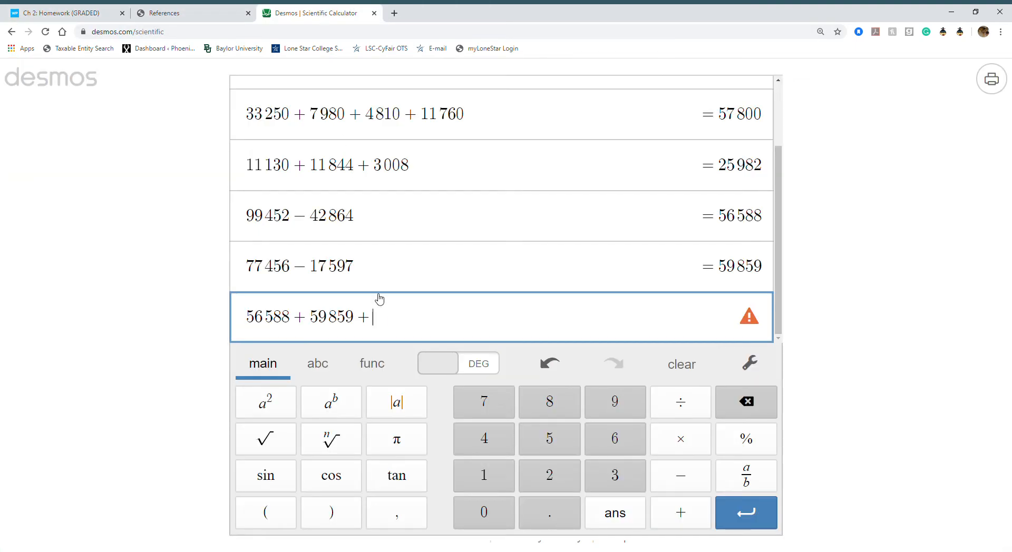
pyautogui.write('57528')
pyautogui.press('Return')
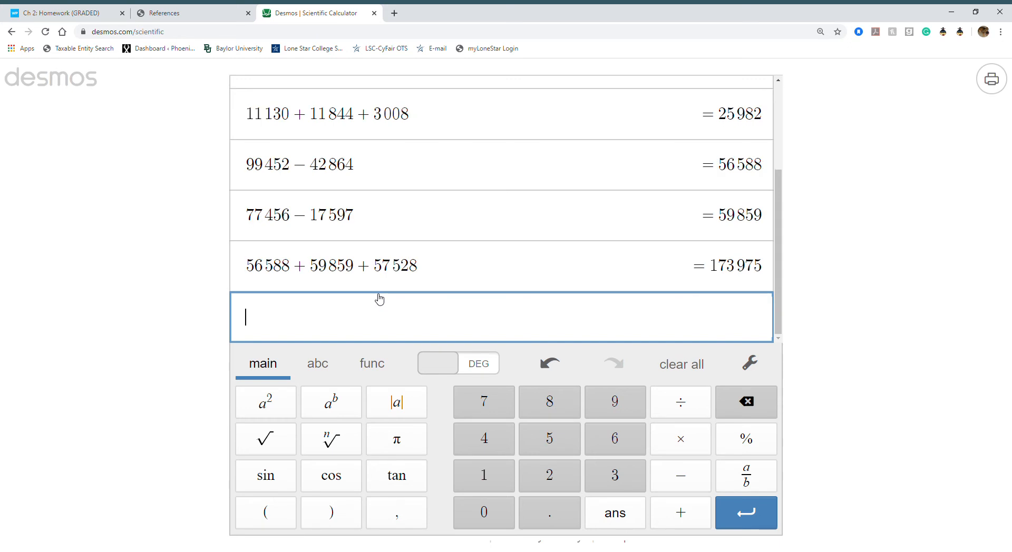
pyautogui.click(58, 14)
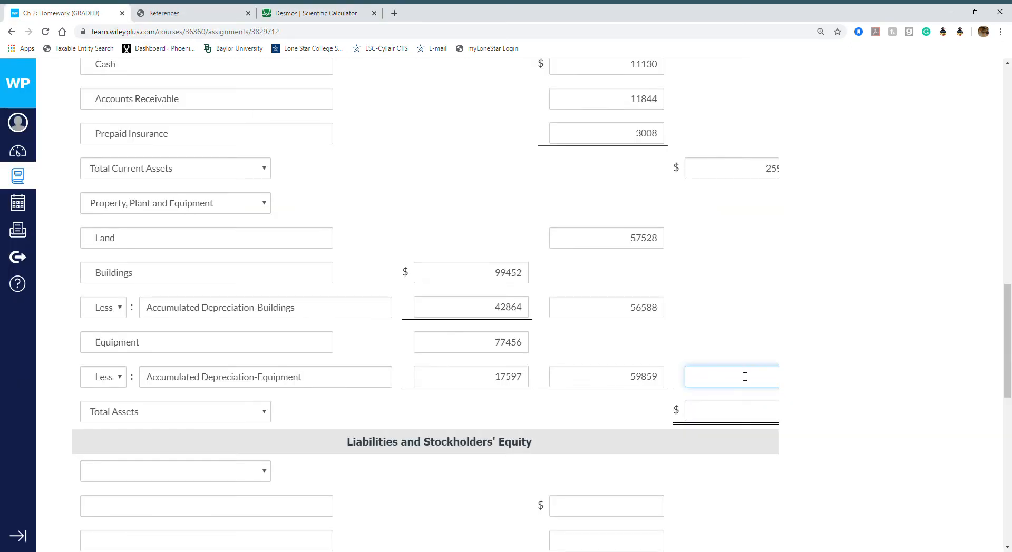
pyautogui.write('173975')
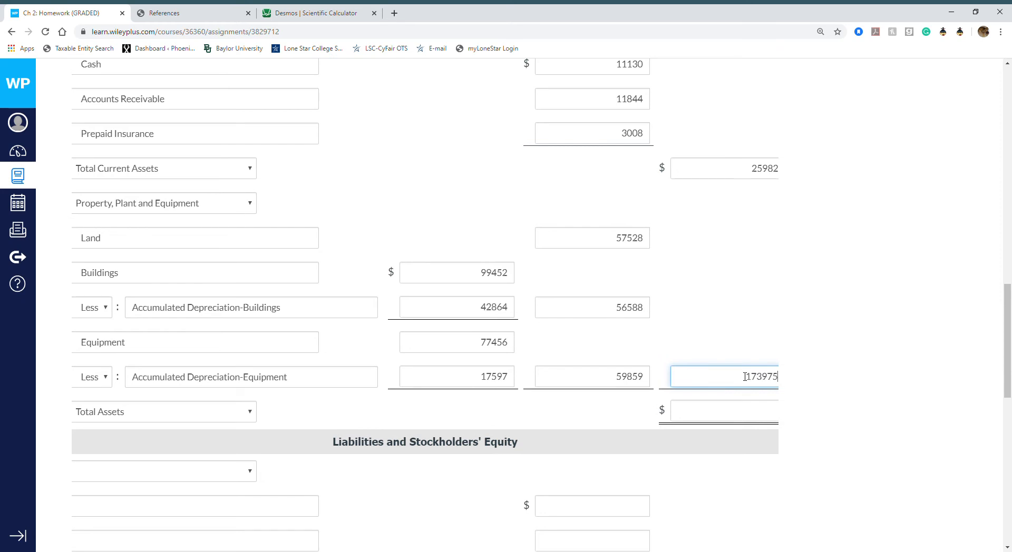
# Step: Add 173975 and 25982 in Desmos for the total assets and return to the homework
pyautogui.click(313, 9)
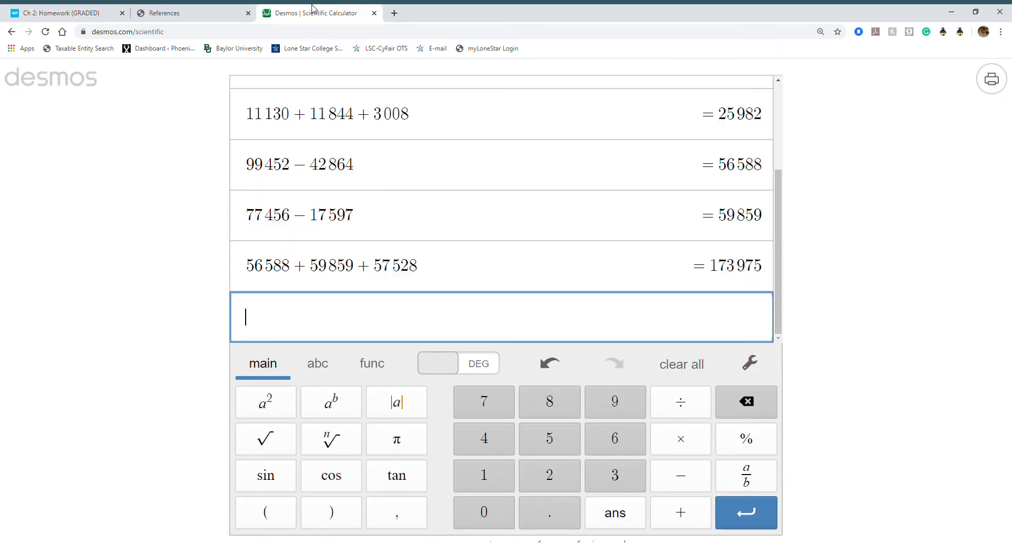
pyautogui.click(45, 14)
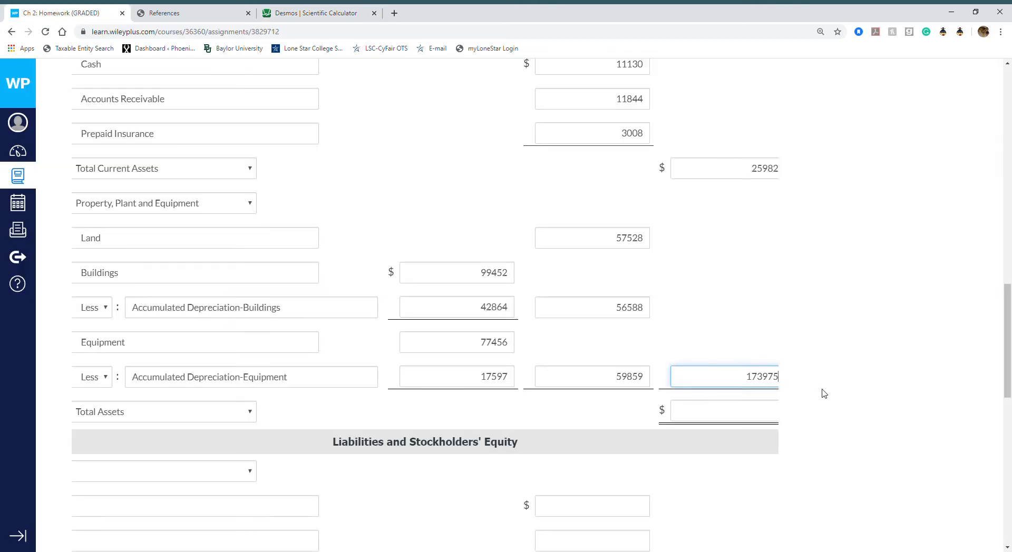
pyautogui.moveTo(1008, 375)
pyautogui.mouseDown()
pyautogui.moveTo(1008, 311)
pyautogui.moveTo(1009, 358)
pyautogui.mouseUp()
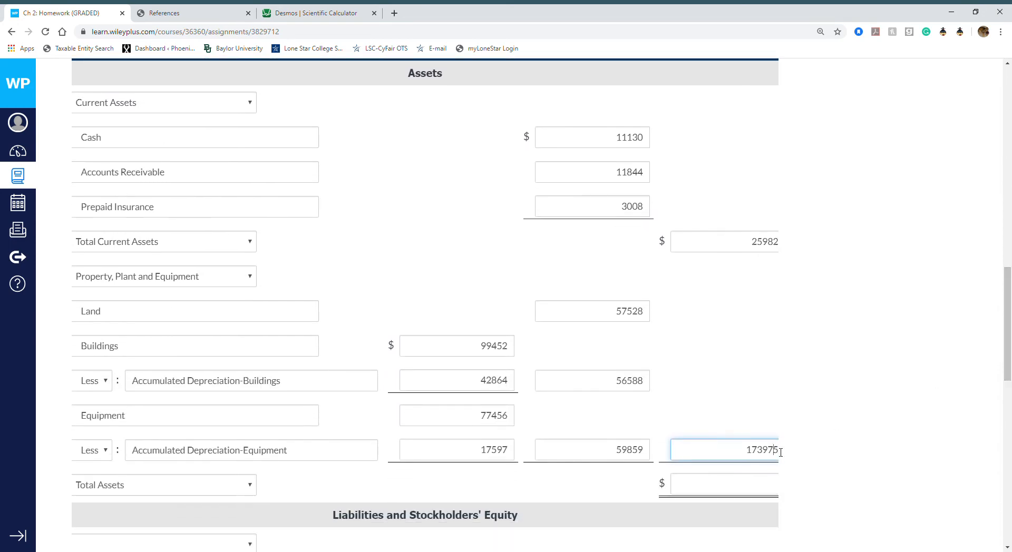
pyautogui.click(305, 14)
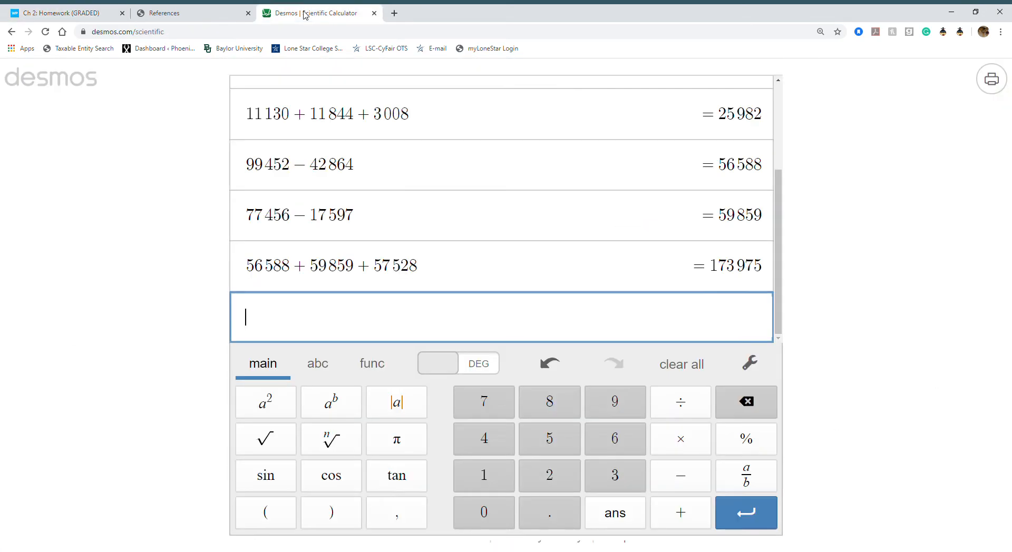
pyautogui.write('17397')
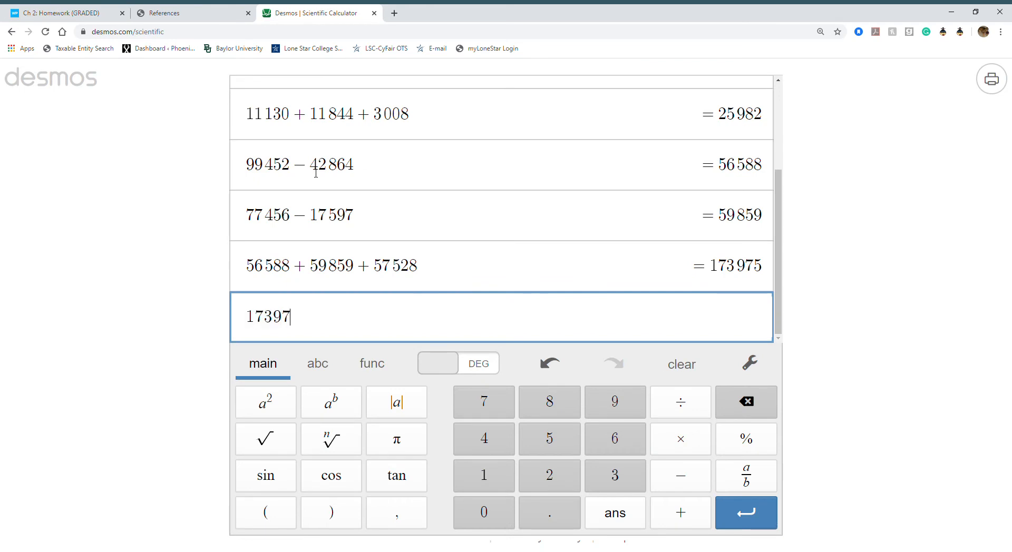
pyautogui.write('5 + 25982')
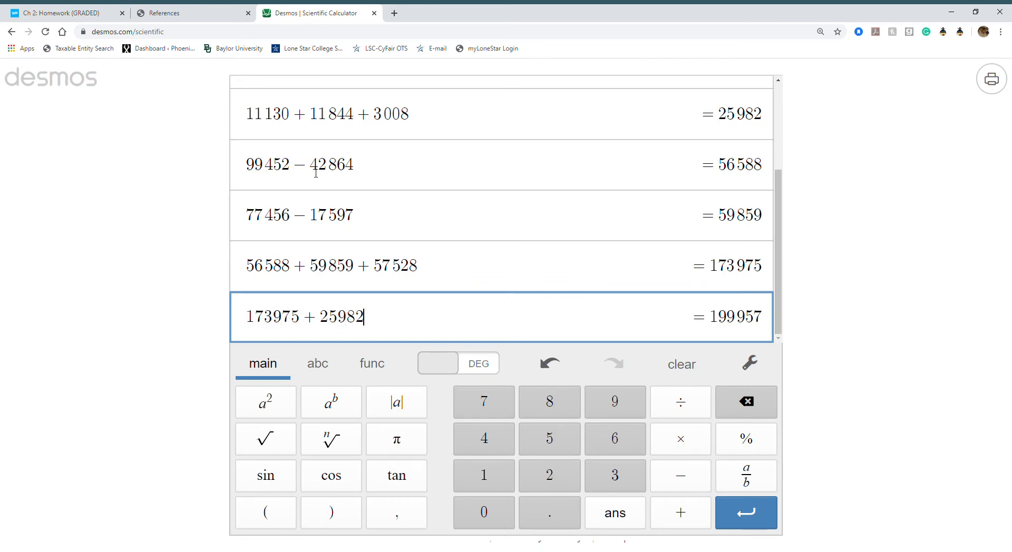
pyautogui.press('Return')
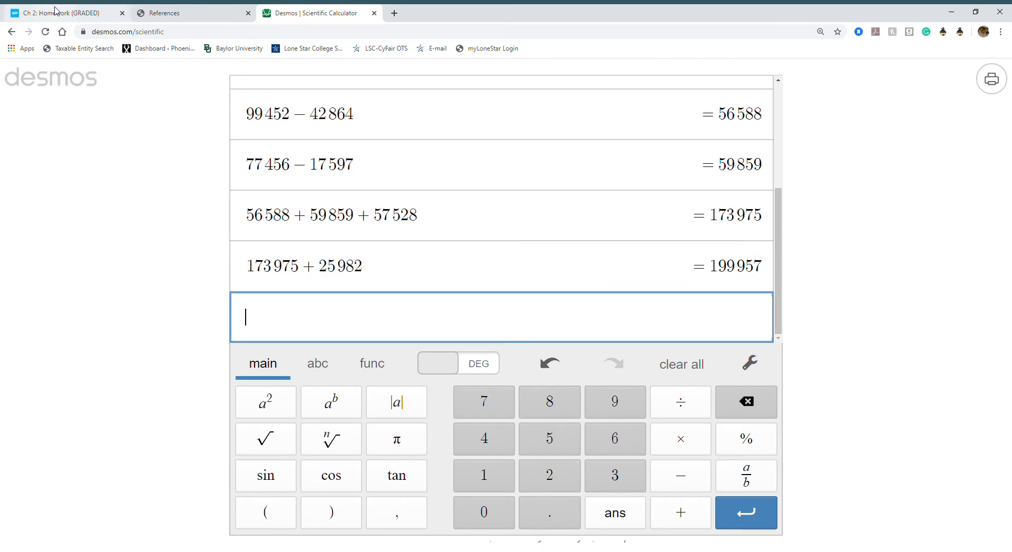
pyautogui.click(56, 12)
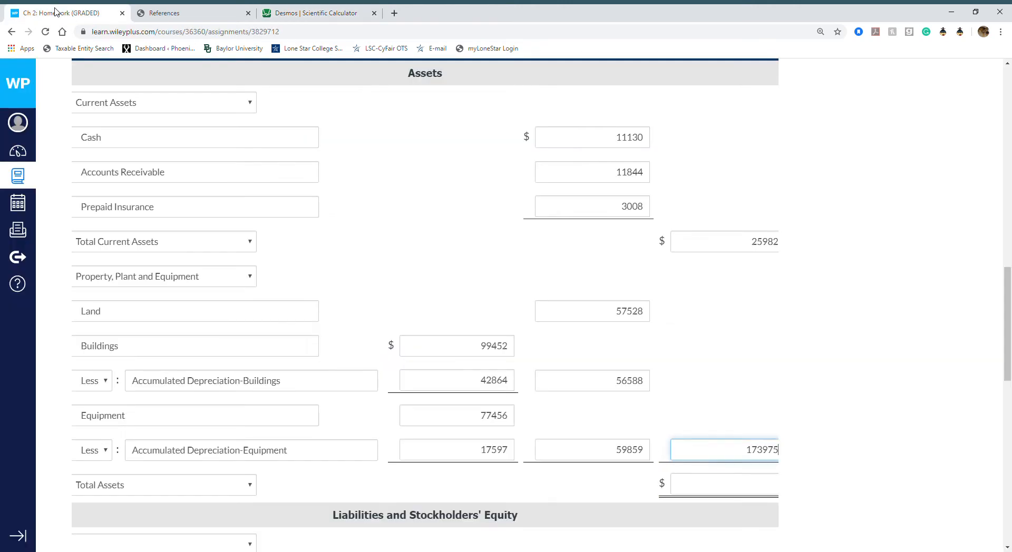
# Step: Enter 199957 as the Total Assets amount at the end of the Assets section
pyautogui.click(726, 492)
pyautogui.write('1999')
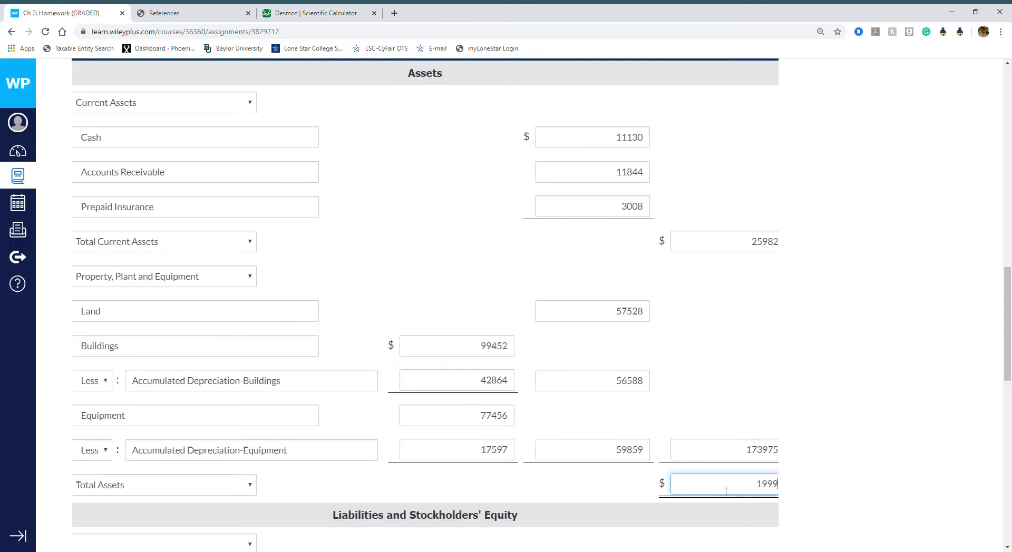
pyautogui.write('57')
pyautogui.click(849, 498)
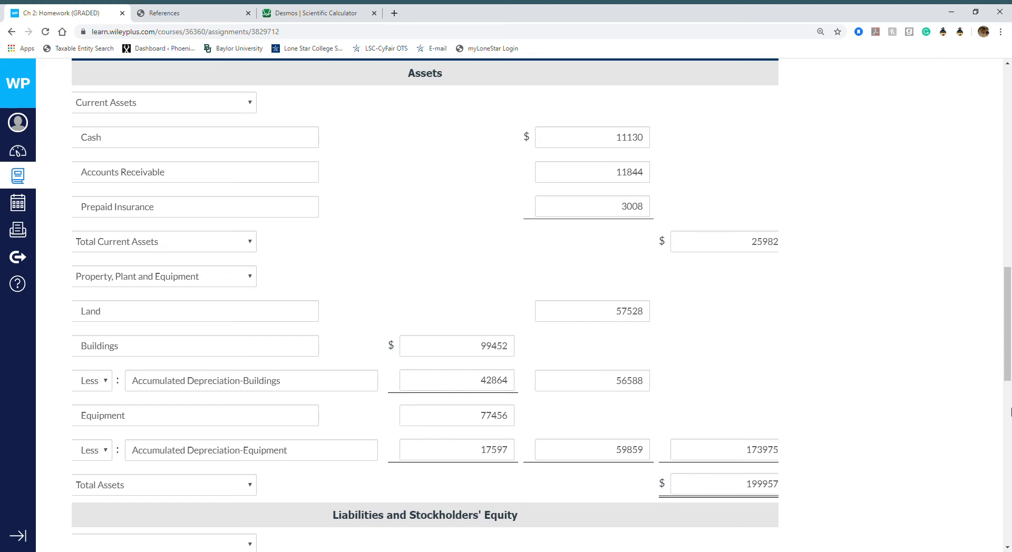
# Step: Set the first heading under Liabilities and Stockholders' Equity to Current Liabilities
pyautogui.scroll(-7, 1000, 440)
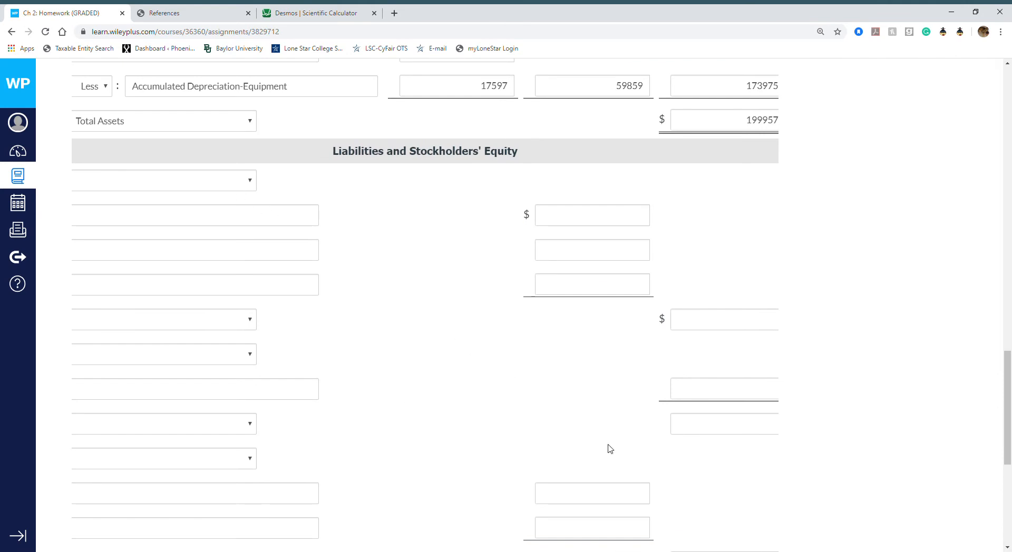
pyautogui.moveTo(1006, 396); pyautogui.dragTo(988, 453)
pyautogui.moveTo(603, 391); pyautogui.dragTo(411, 352)
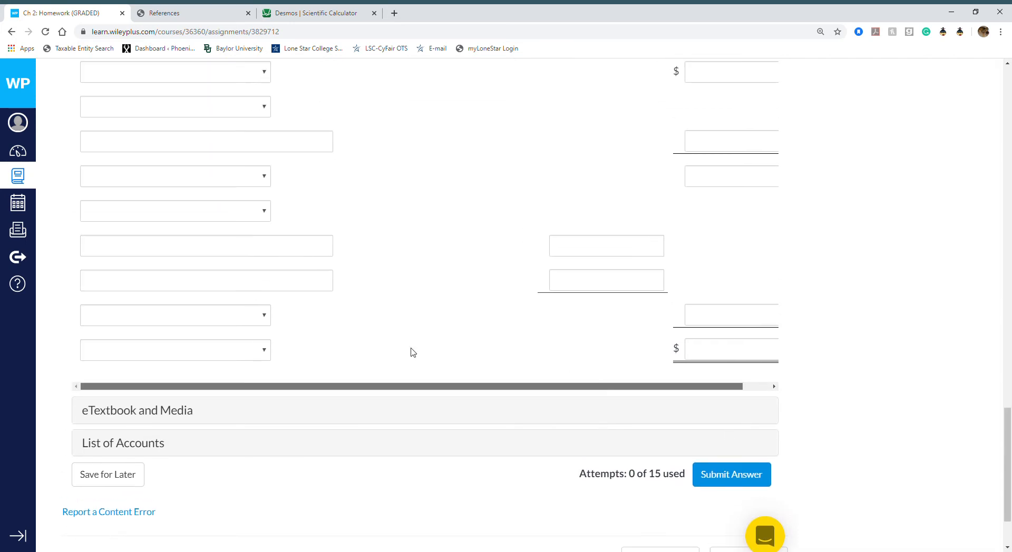
pyautogui.moveTo(1008, 512); pyautogui.dragTo(997, 473)
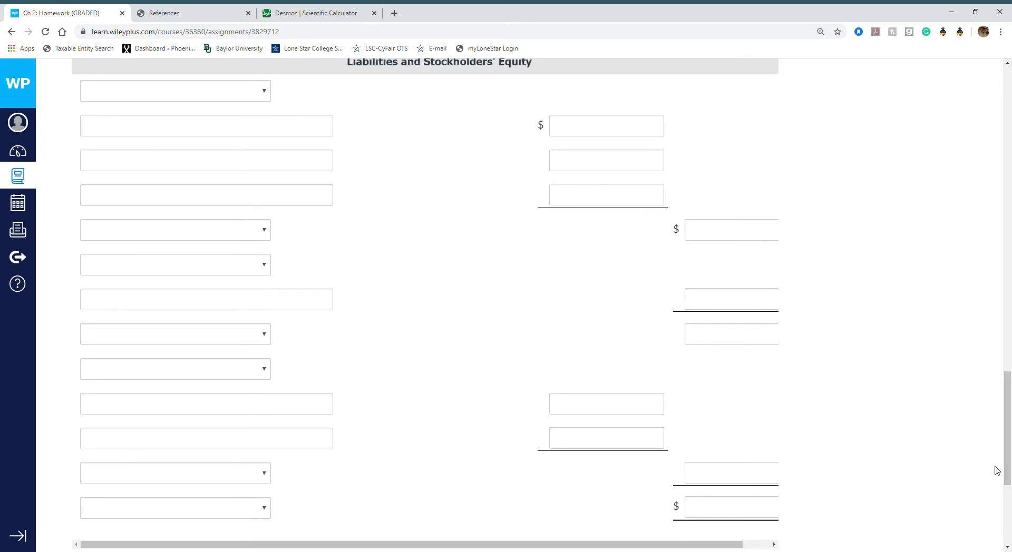
pyautogui.click(265, 97)
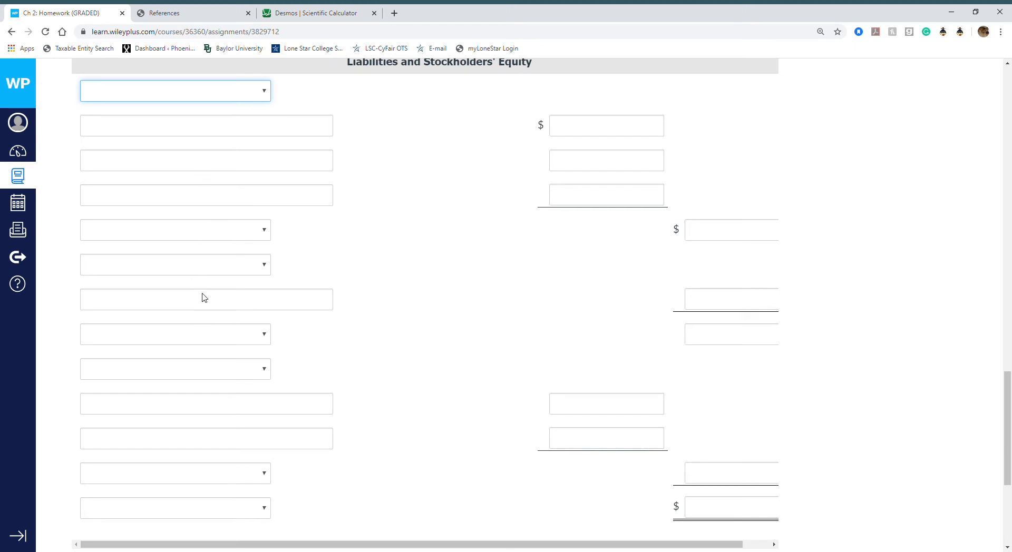
pyautogui.press('Down')
# Step: Review the given account balances and the current liabilities layout of Franklin Corporation's sample balance sheet in References, and return to the homework
pyautogui.moveTo(1006, 397); pyautogui.dragTo(1010, 208)
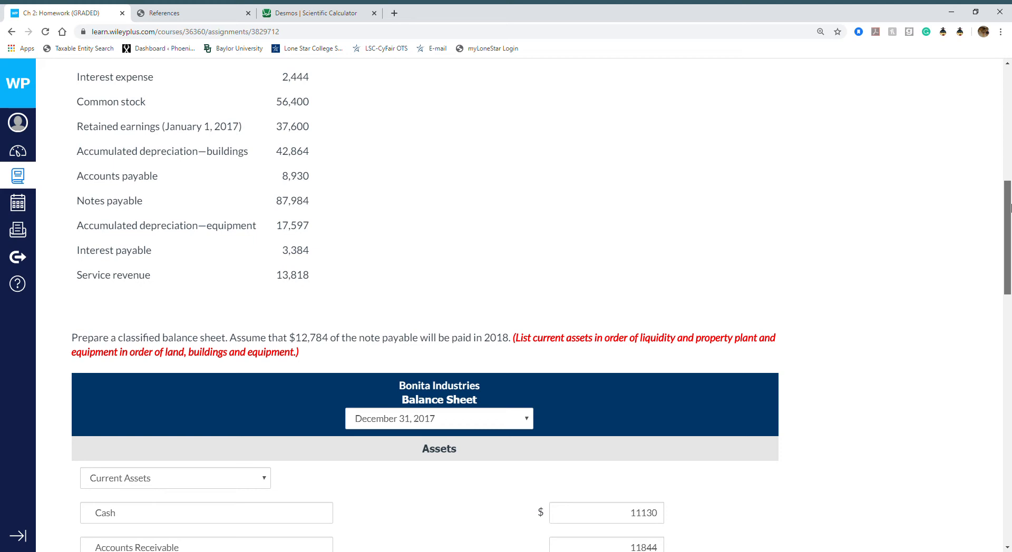
pyautogui.scroll(-1, 1010, 207)
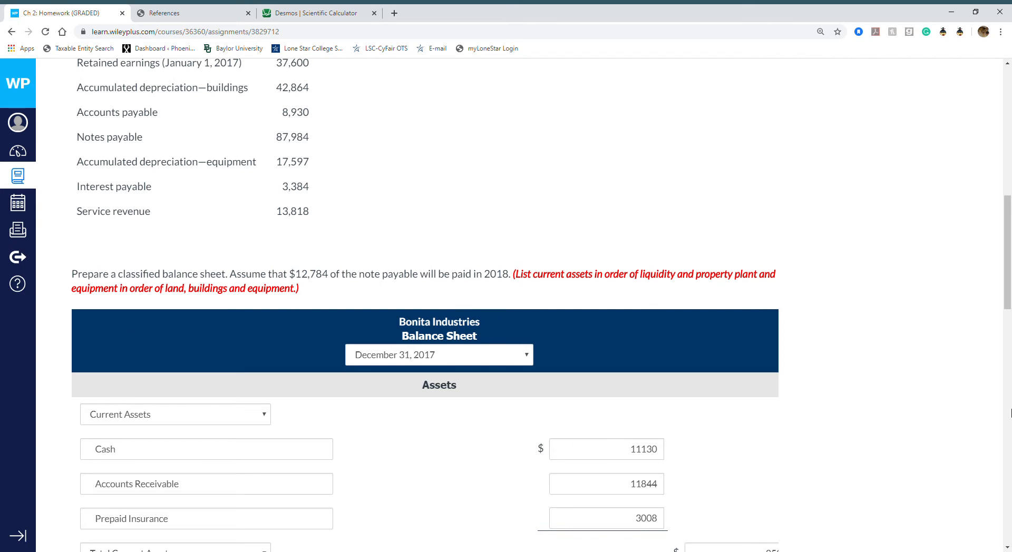
pyautogui.scroll(3, 1010, 316)
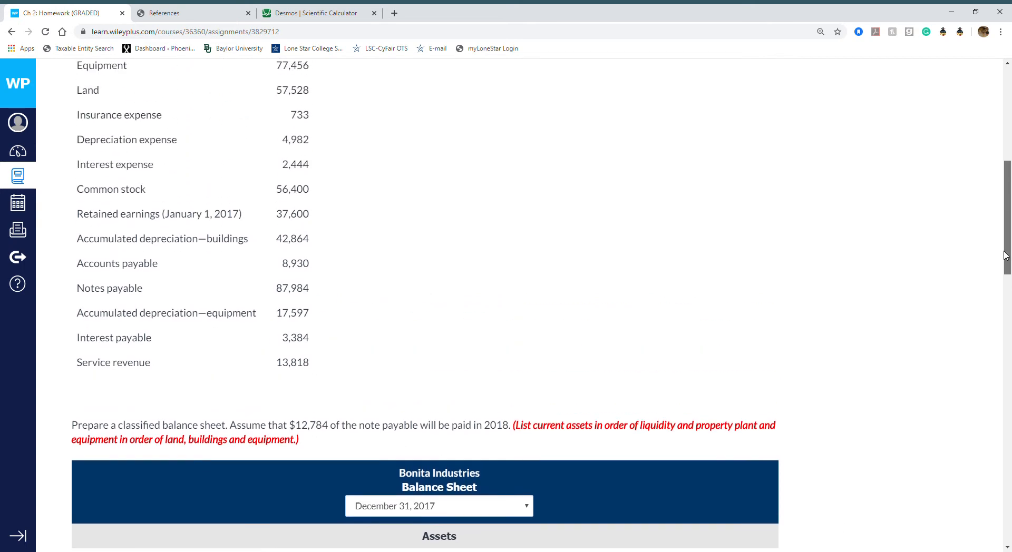
pyautogui.scroll(1, 994, 237)
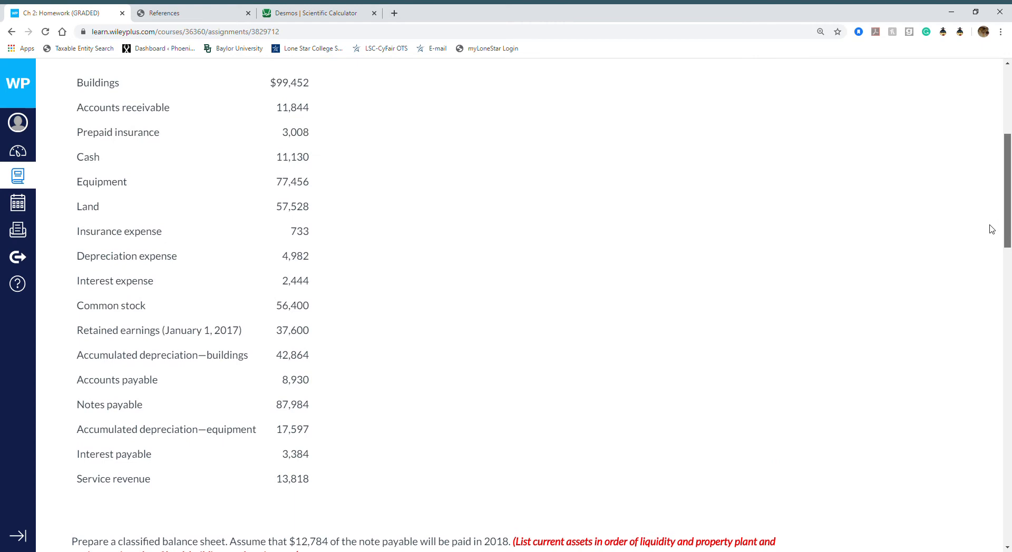
pyautogui.scroll(1, 991, 228)
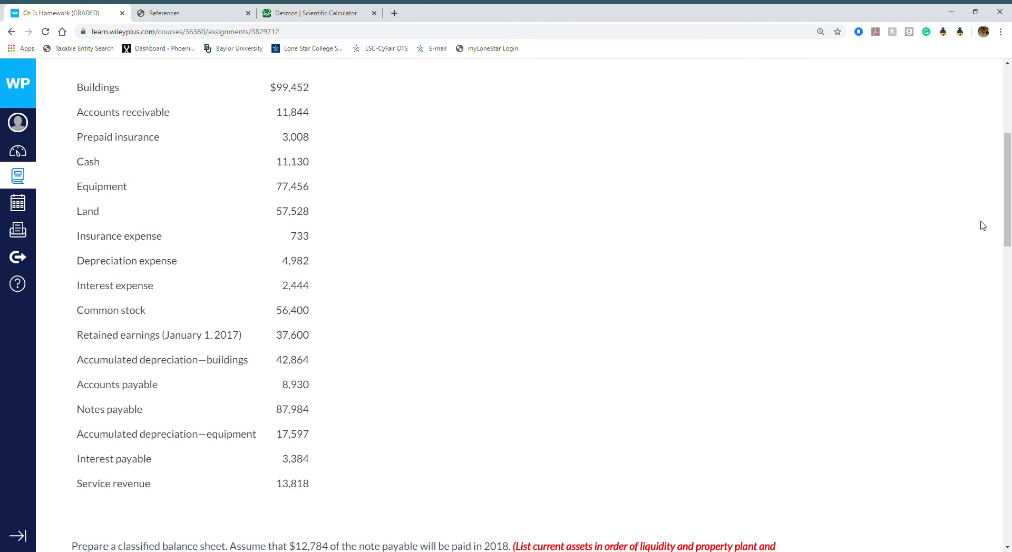
pyautogui.click(215, 17)
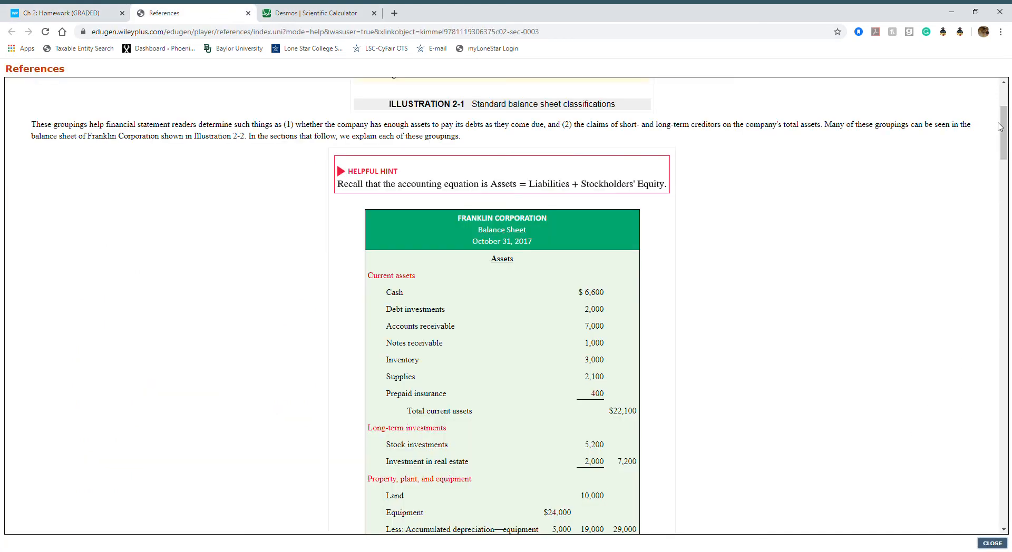
pyautogui.moveTo(1004, 130); pyautogui.dragTo(1006, 170)
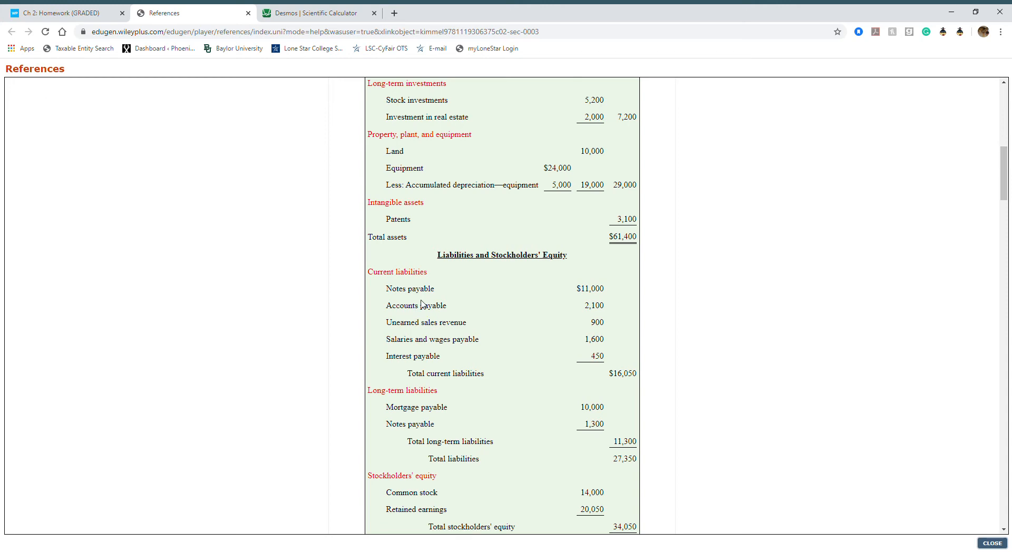
pyautogui.click(72, 15)
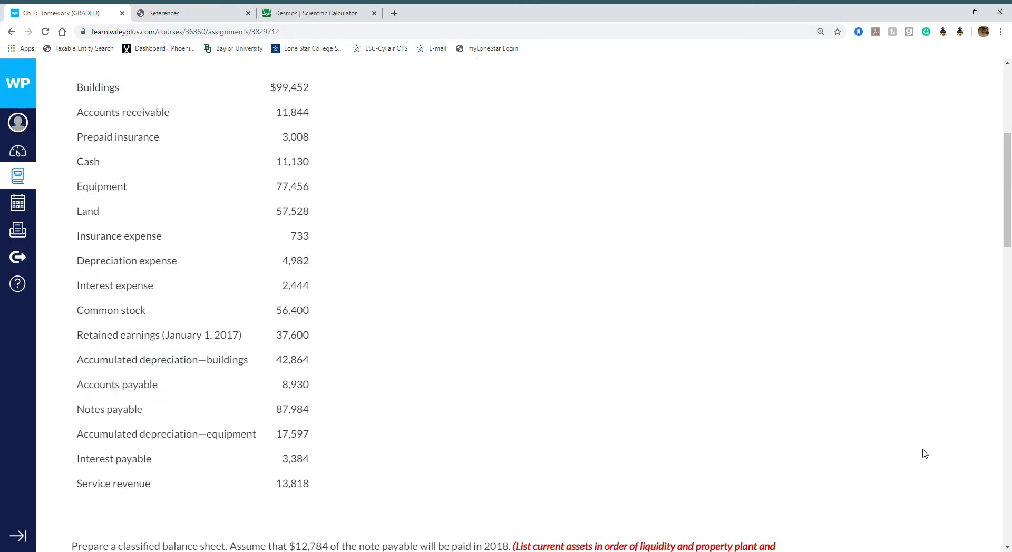
# Step: Add Notes Payable as the first current liability and enter 12784, the portion of the note payable in 2018
pyautogui.moveTo(1008, 234); pyautogui.dragTo(976, 400)
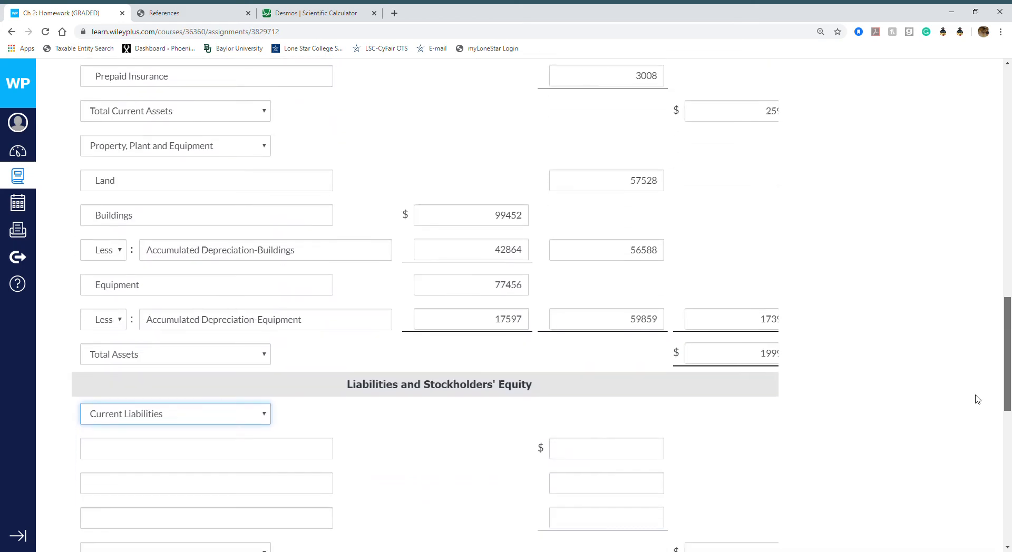
pyautogui.click(216, 388)
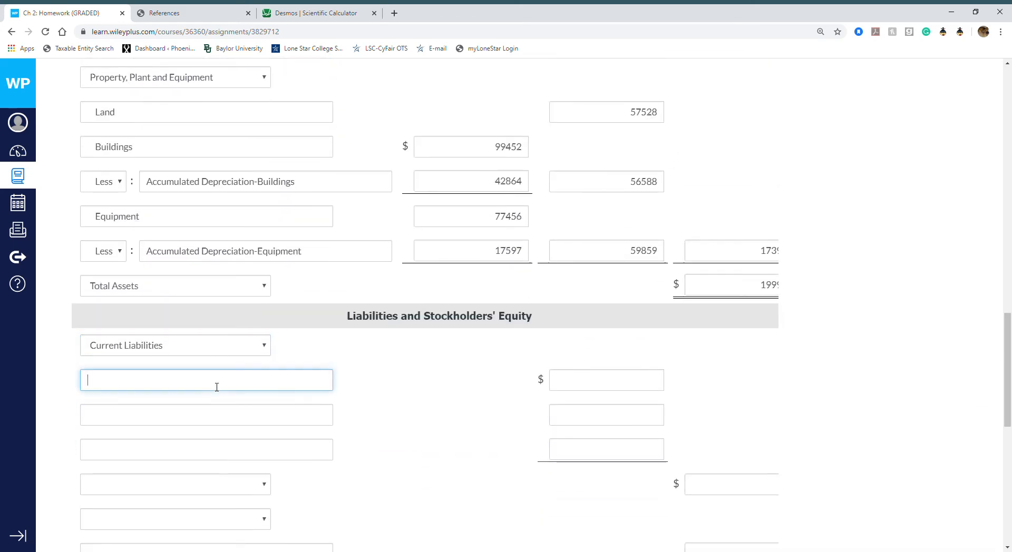
pyautogui.write('notes')
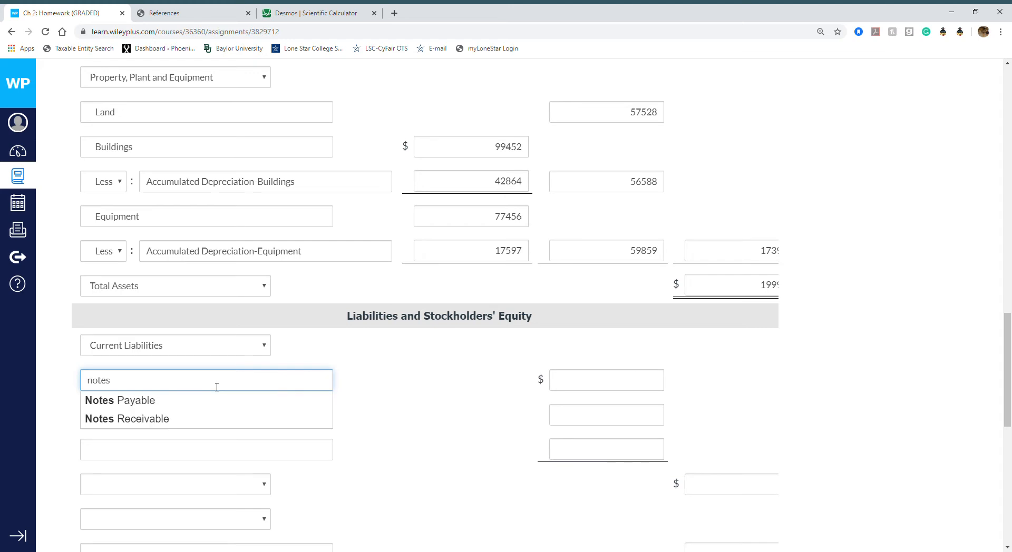
pyautogui.click(213, 399)
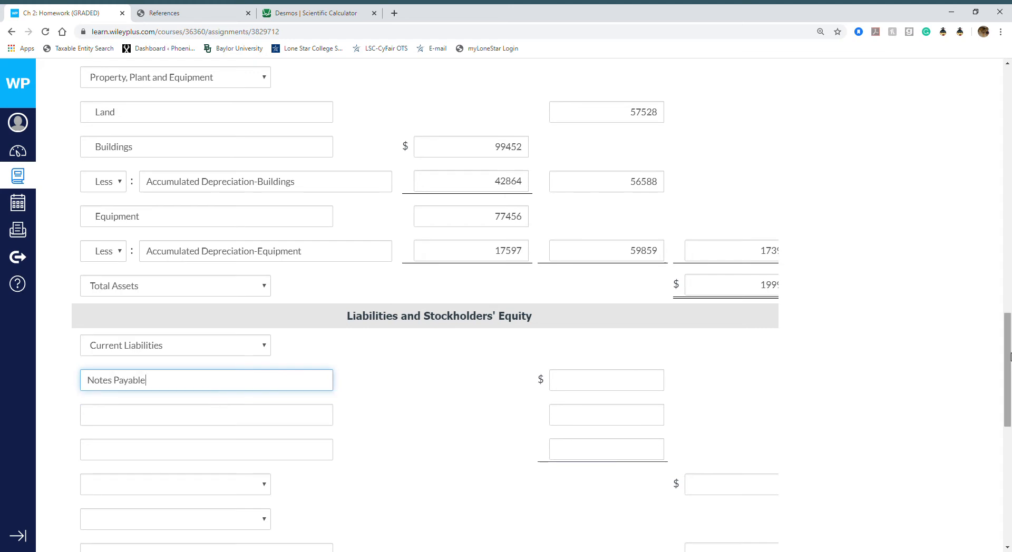
pyautogui.moveTo(1007, 362); pyautogui.dragTo(993, 188)
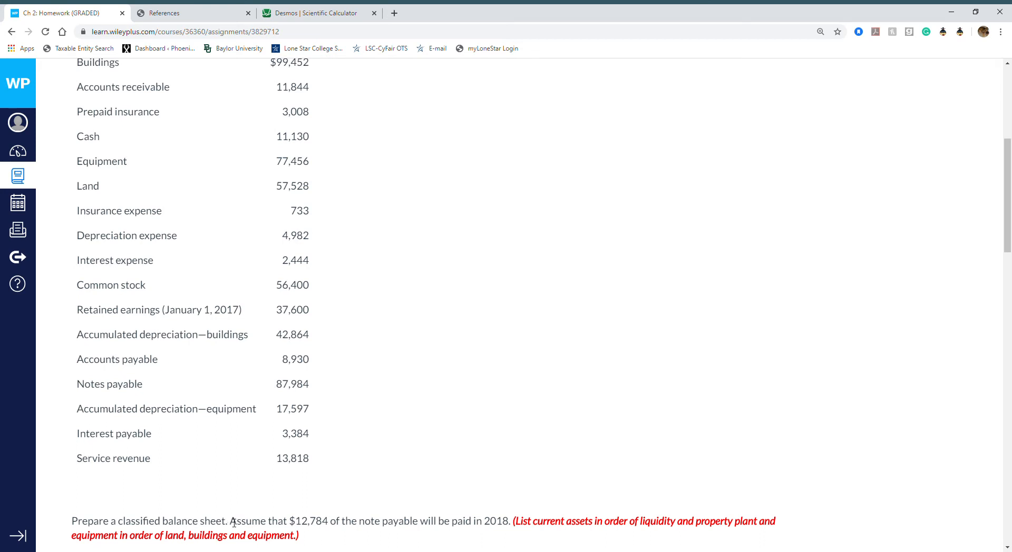
pyautogui.moveTo(239, 523); pyautogui.dragTo(516, 528)
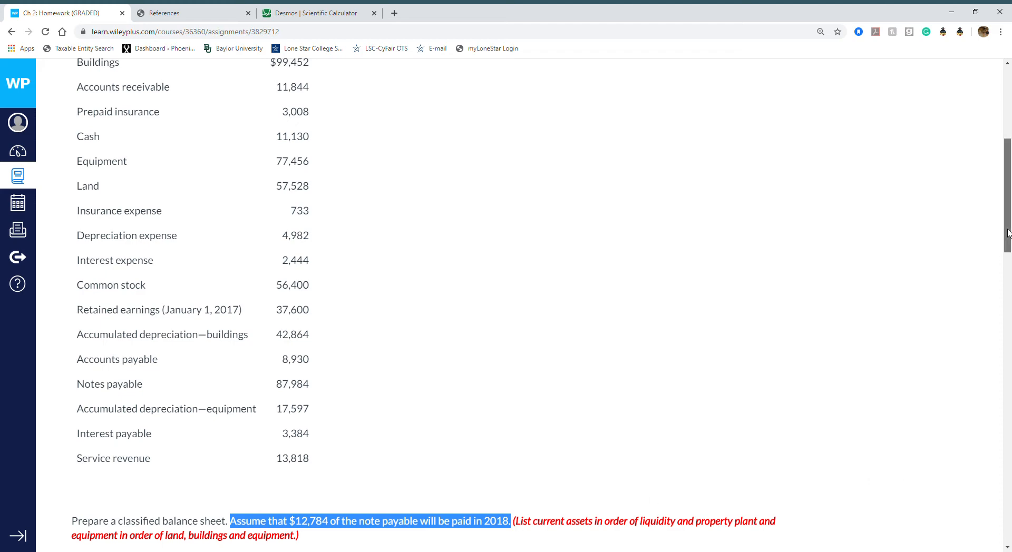
pyautogui.moveTo(1008, 234); pyautogui.dragTo(1008, 407)
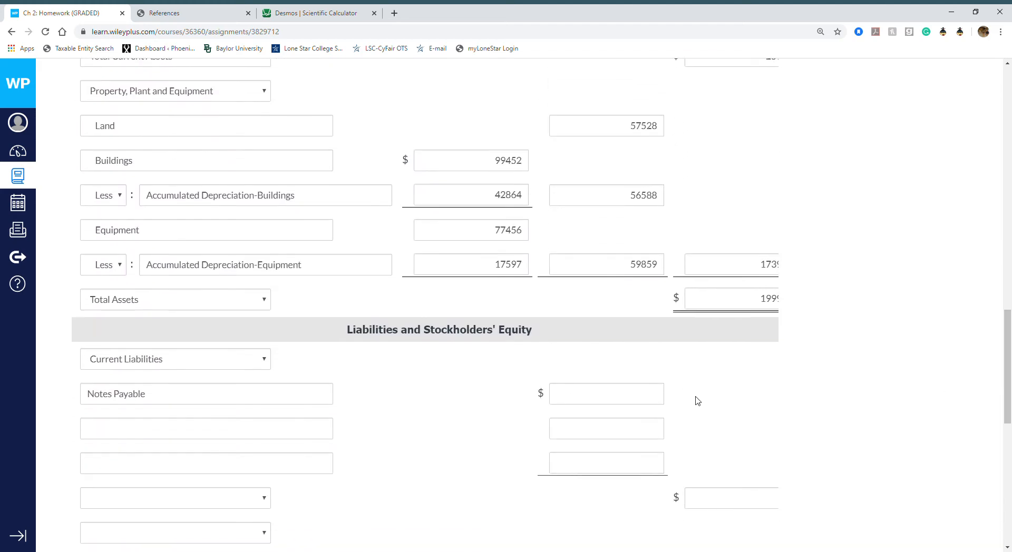
pyautogui.click(649, 395)
pyautogui.write('12784')
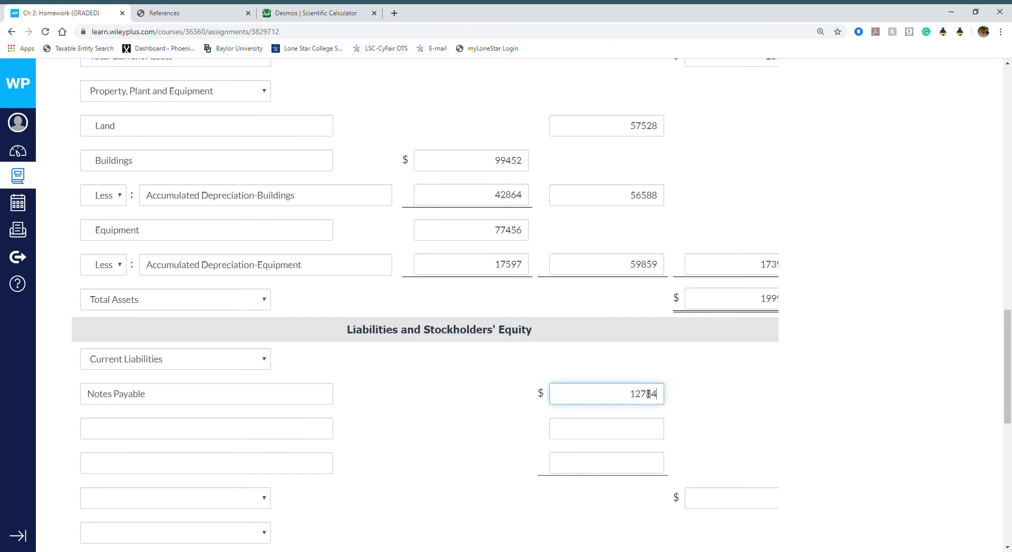
# Step: Add Accounts Payable as the second current liability with an amount of 8930
pyautogui.click(264, 439)
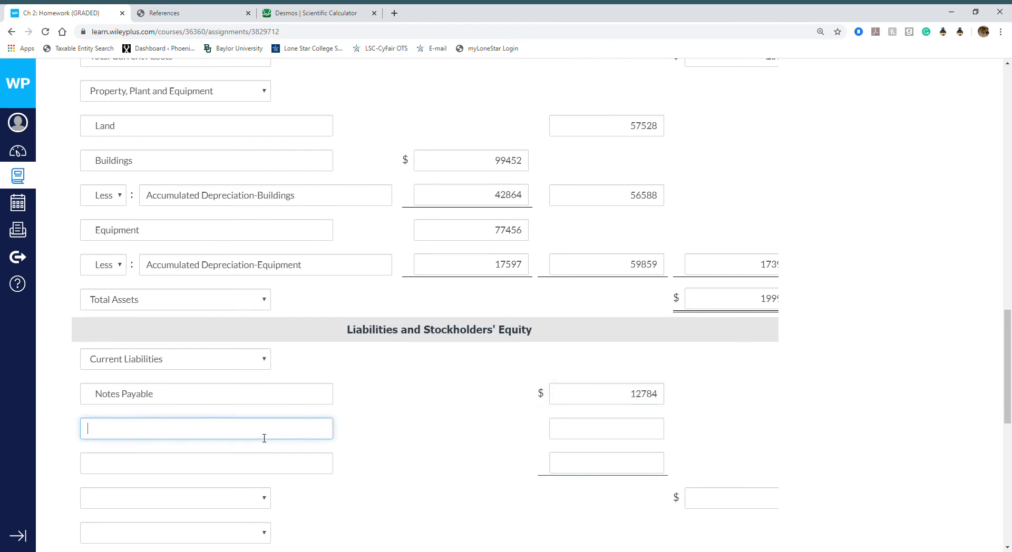
pyautogui.write('accou')
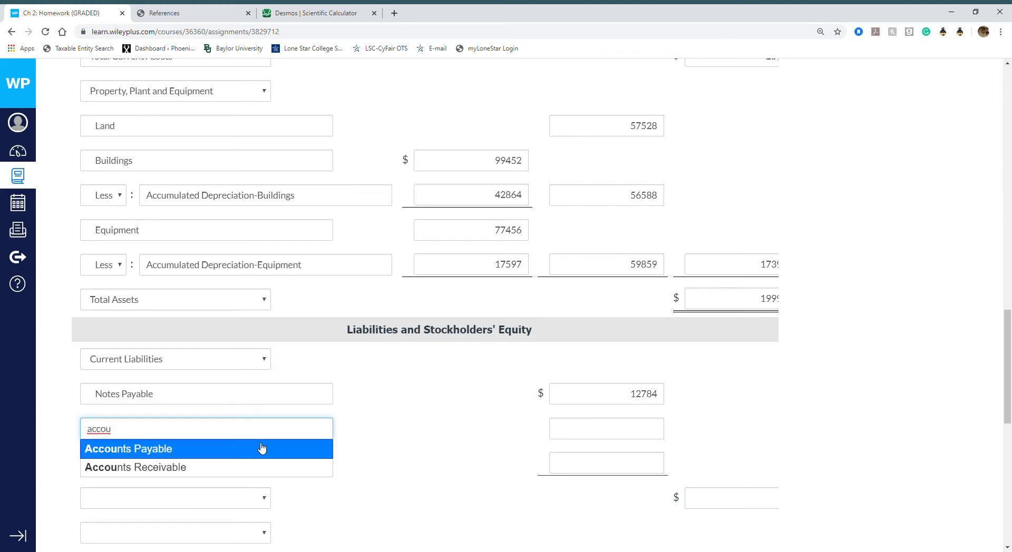
pyautogui.click(260, 447)
pyautogui.moveTo(1008, 396)
pyautogui.mouseDown()
pyautogui.moveTo(1008, 196)
pyautogui.moveTo(1011, 398)
pyautogui.mouseUp()
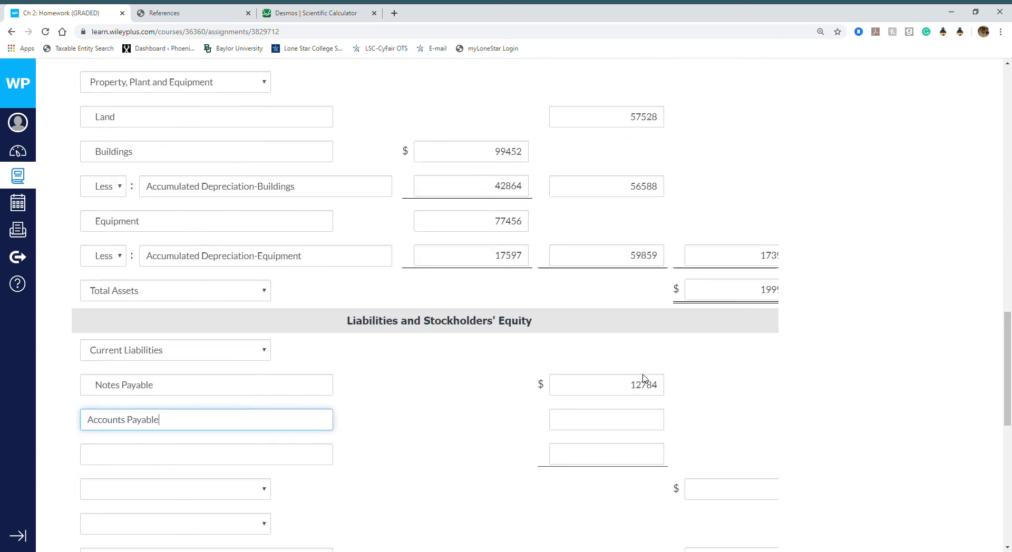
pyautogui.click(635, 425)
pyautogui.write('8930')
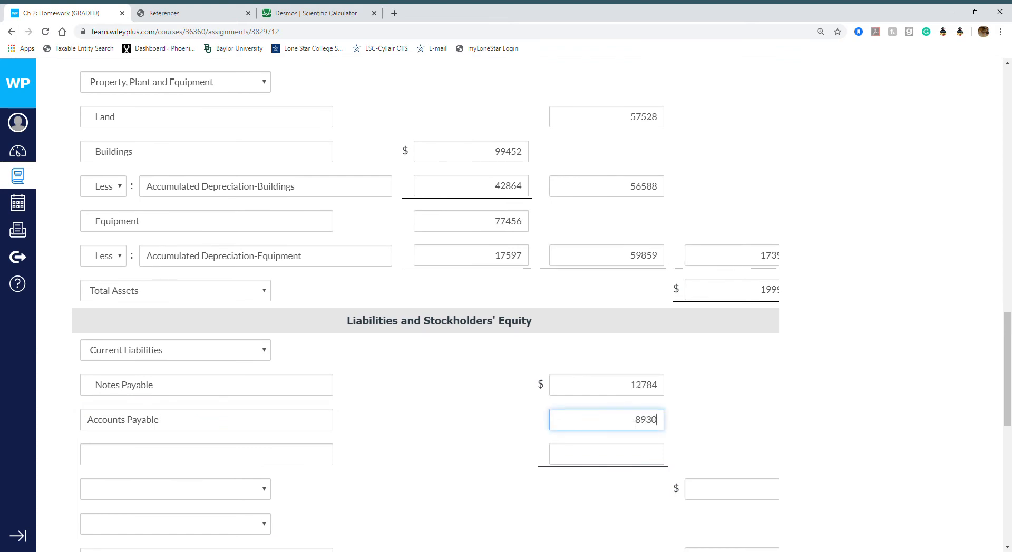
# Step: Find the remaining current liability in the account list and add Interest Payable with 3384 on the third line
pyautogui.moveTo(1009, 364); pyautogui.dragTo(1002, 183)
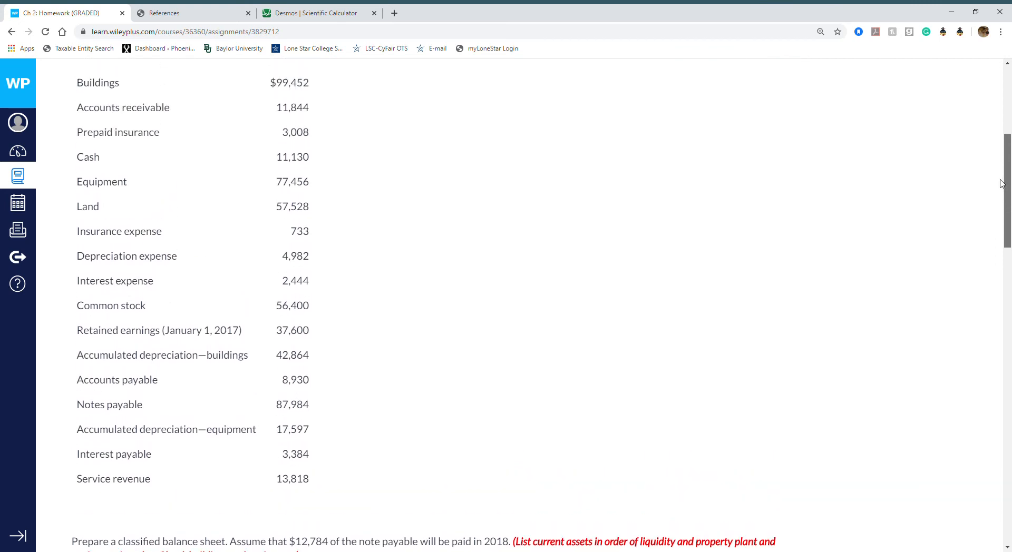
pyautogui.scroll(-13, 1002, 183)
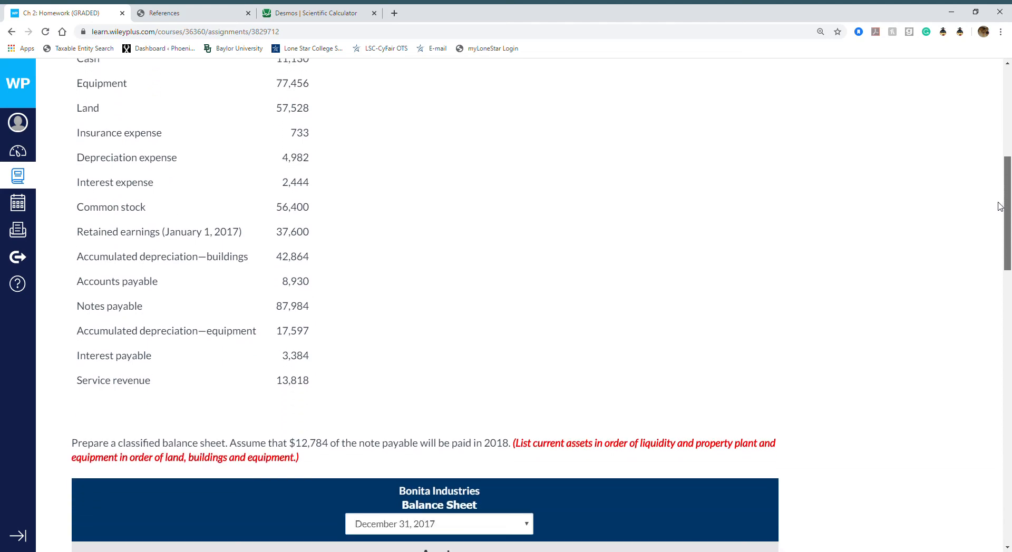
pyautogui.scroll(-2, 964, 343)
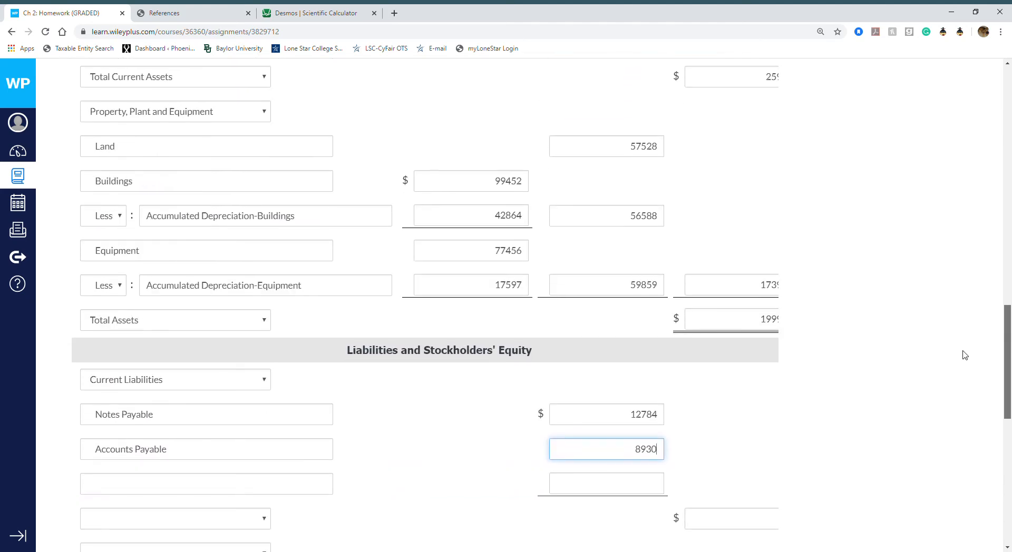
pyautogui.click(291, 423)
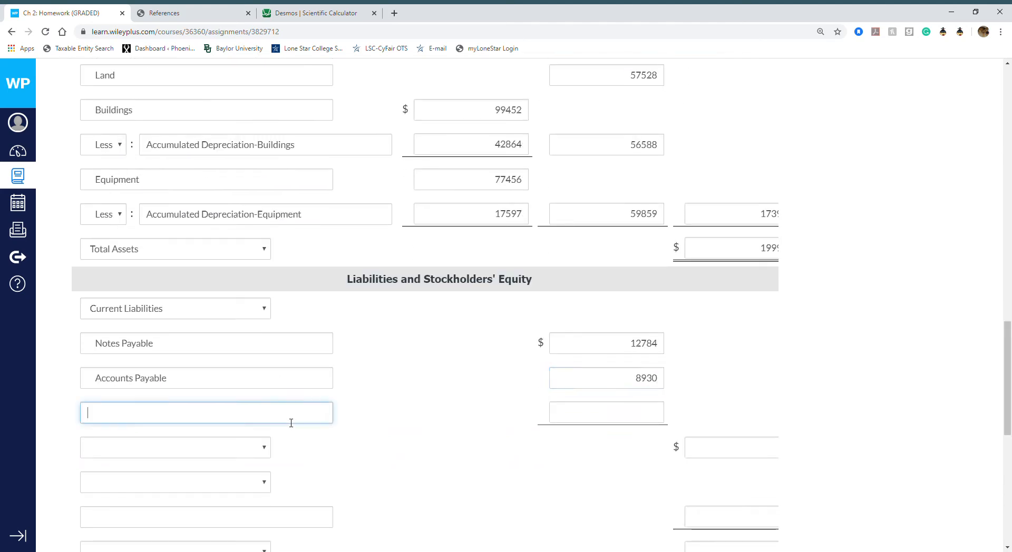
pyautogui.write('inter')
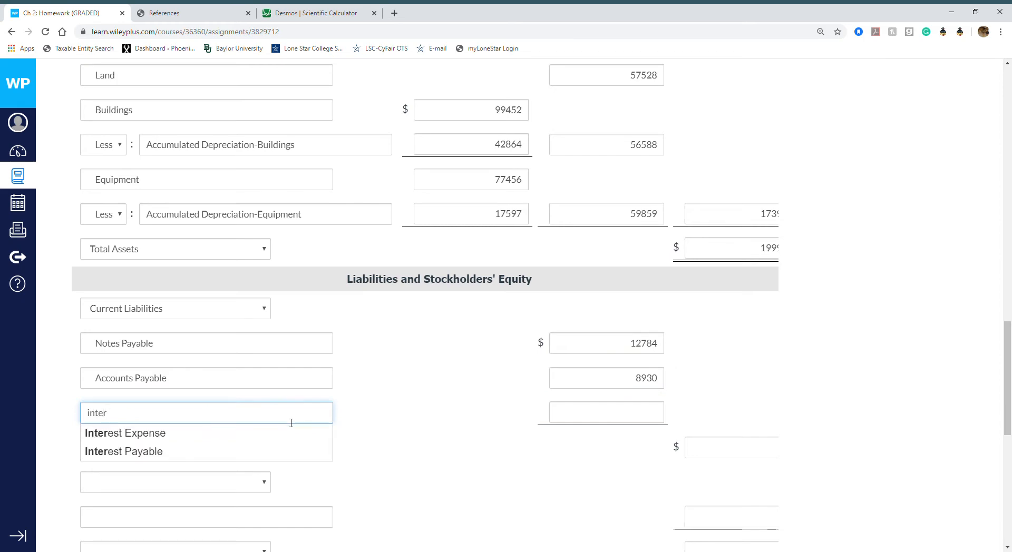
pyautogui.click(276, 452)
pyautogui.click(639, 422)
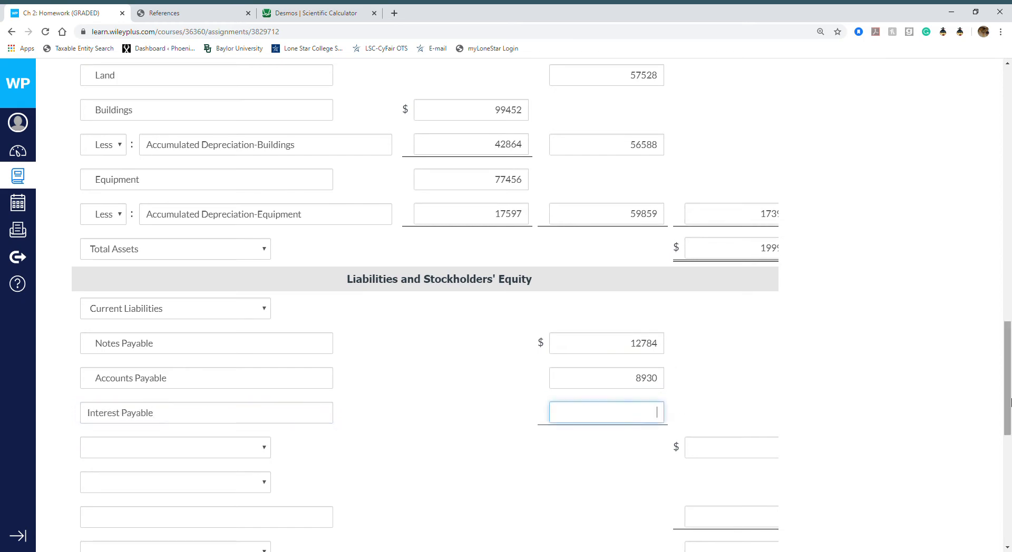
pyautogui.moveTo(1008, 398)
pyautogui.mouseDown()
pyautogui.moveTo(1001, 262)
pyautogui.moveTo(992, 268)
pyautogui.moveTo(1007, 409)
pyautogui.mouseUp()
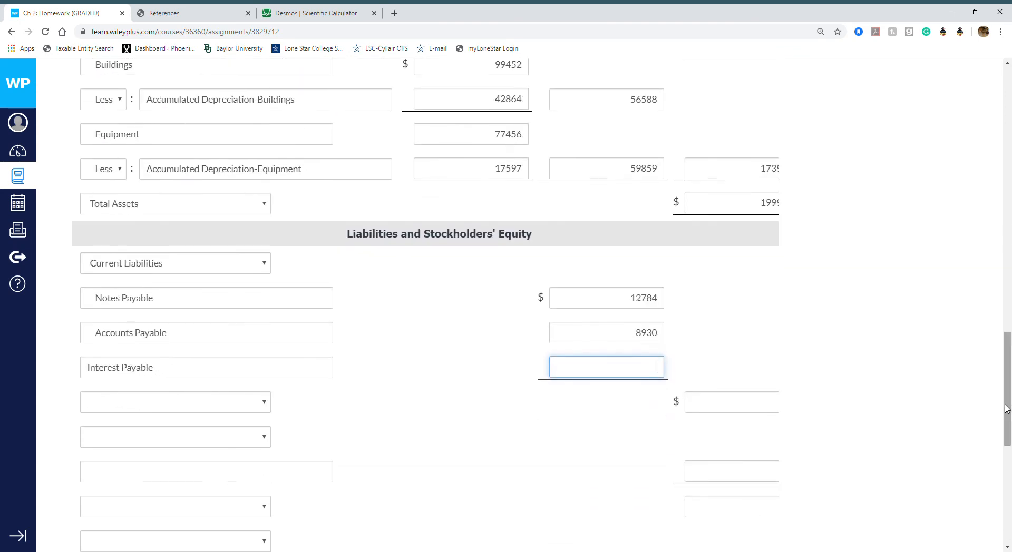
pyautogui.write('4')
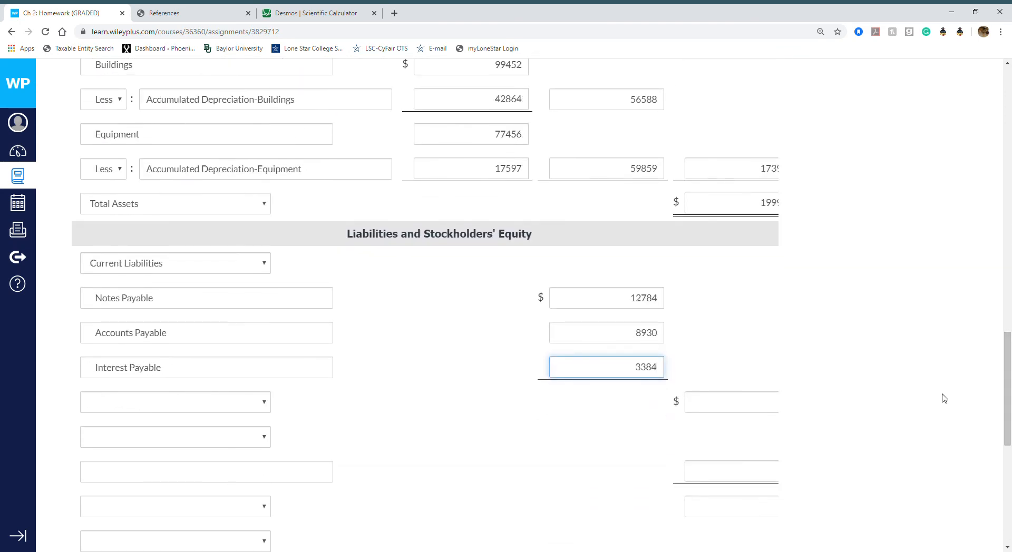
pyautogui.click(851, 388)
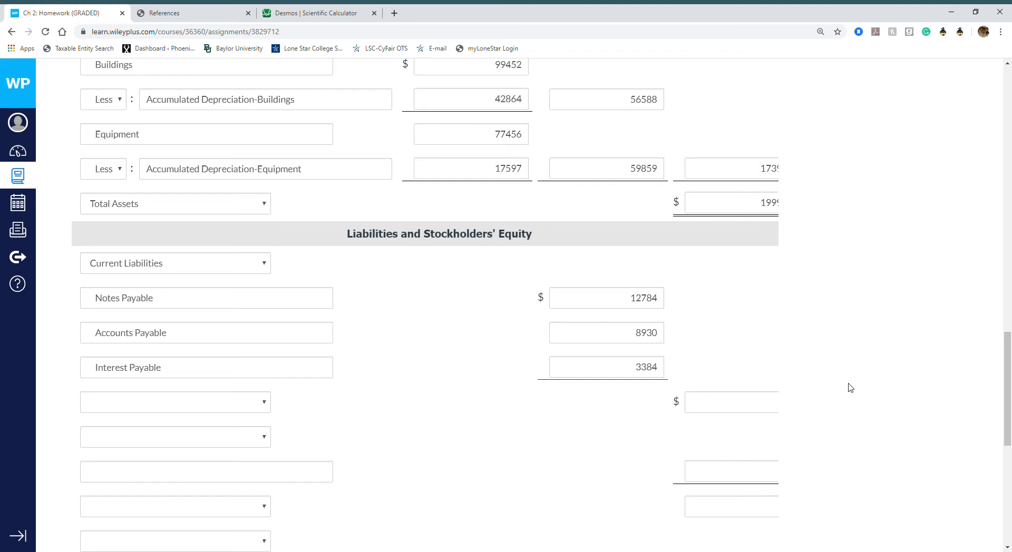
# Step: Label the line below Interest Payable as Total Current Liabilities and select its amount field
pyautogui.click(262, 403)
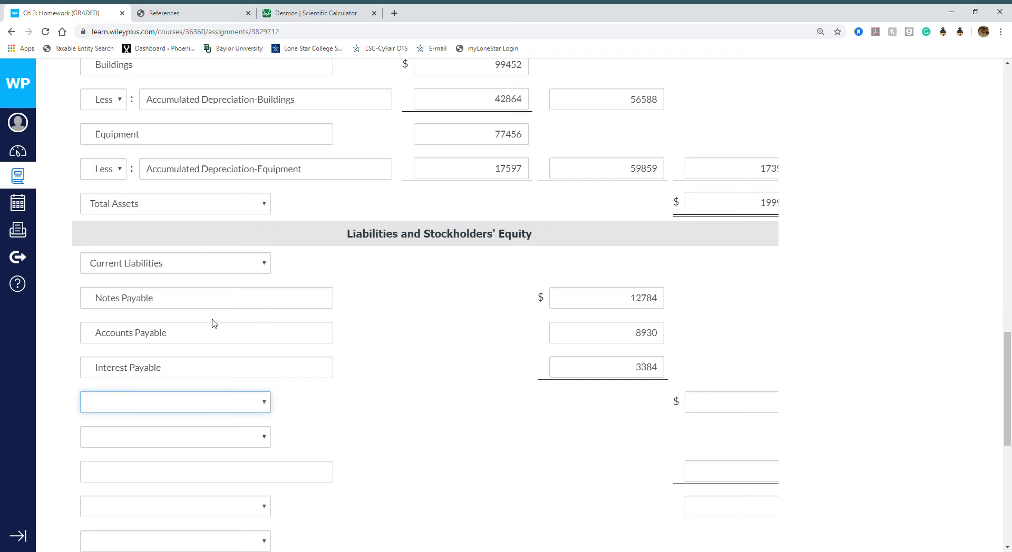
pyautogui.press('t')
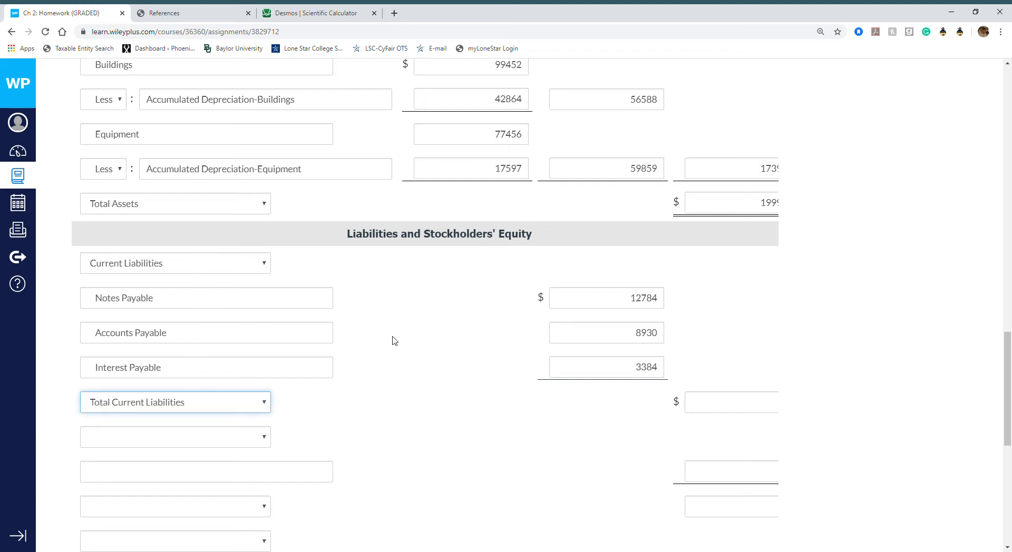
pyautogui.click(740, 412)
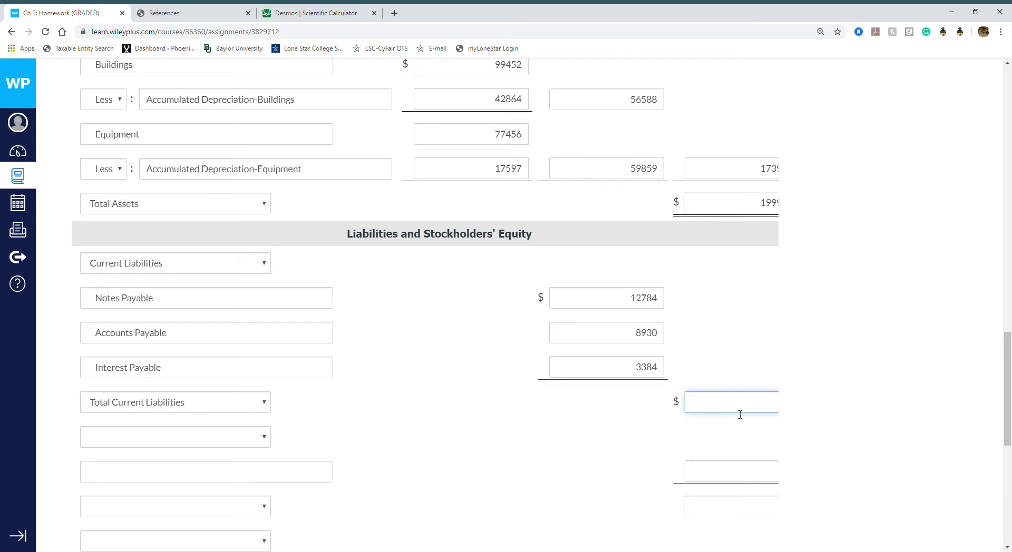
# Step: Switch to the Desmos calculator and add the three current liabilities from the homework: 12784 + 8930 + 3384
pyautogui.click(319, 18)
pyautogui.write('12784 +')
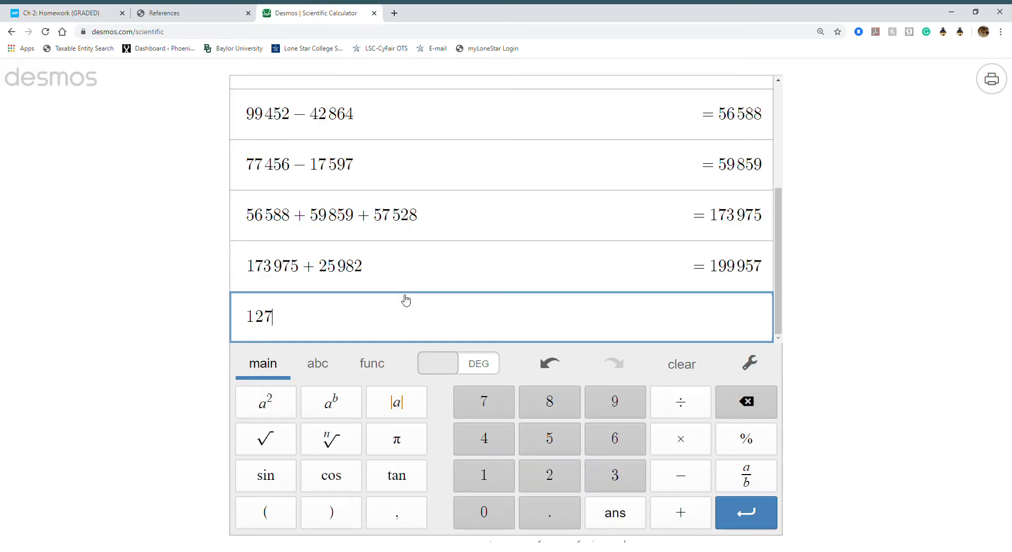
pyautogui.click(72, 12)
pyautogui.click(333, 17)
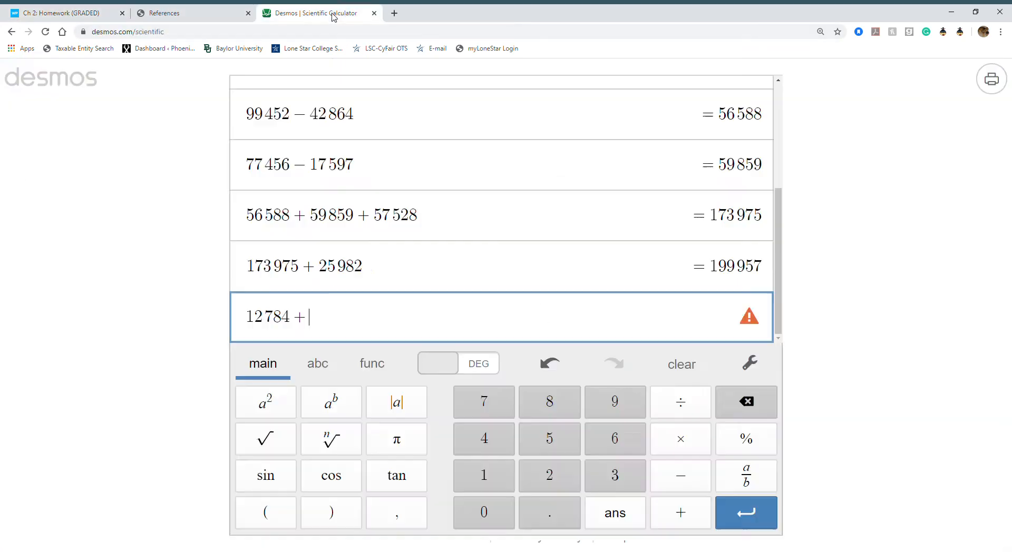
pyautogui.write('8930+')
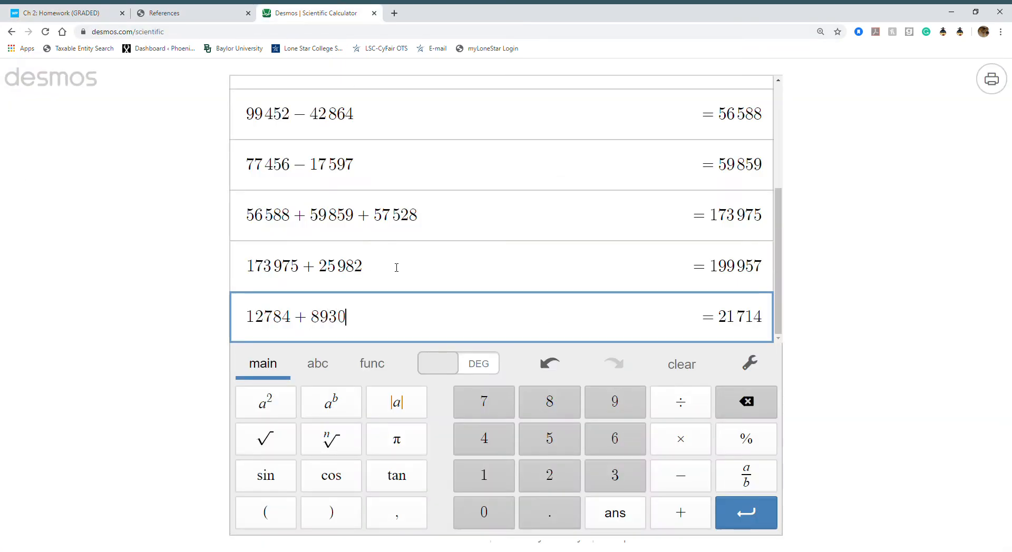
pyautogui.click(72, 11)
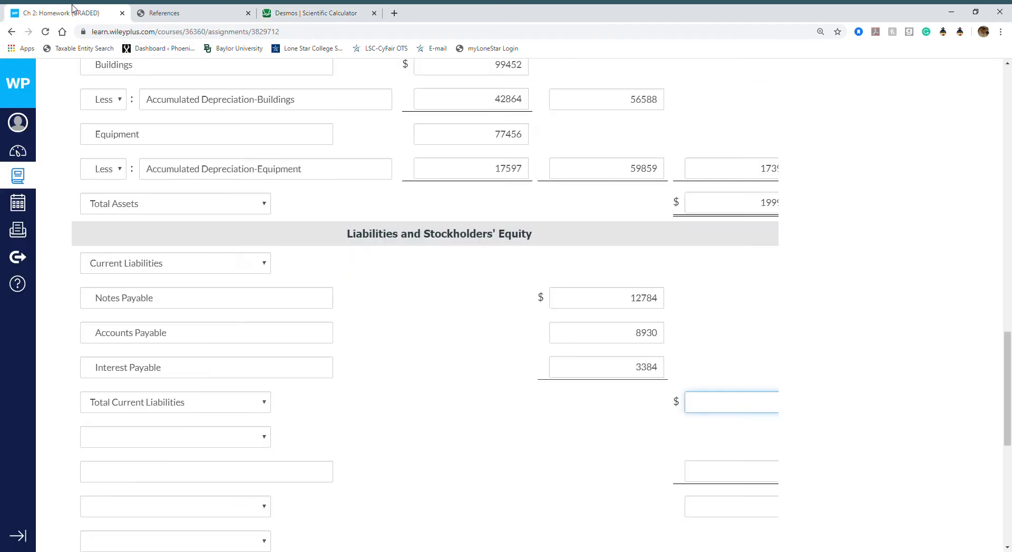
pyautogui.click(295, 15)
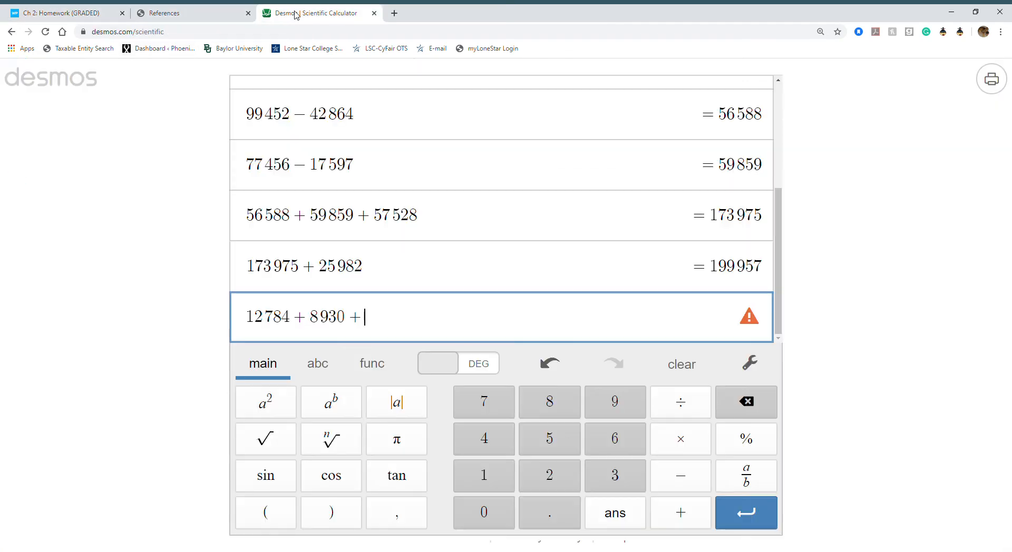
pyautogui.write('3384')
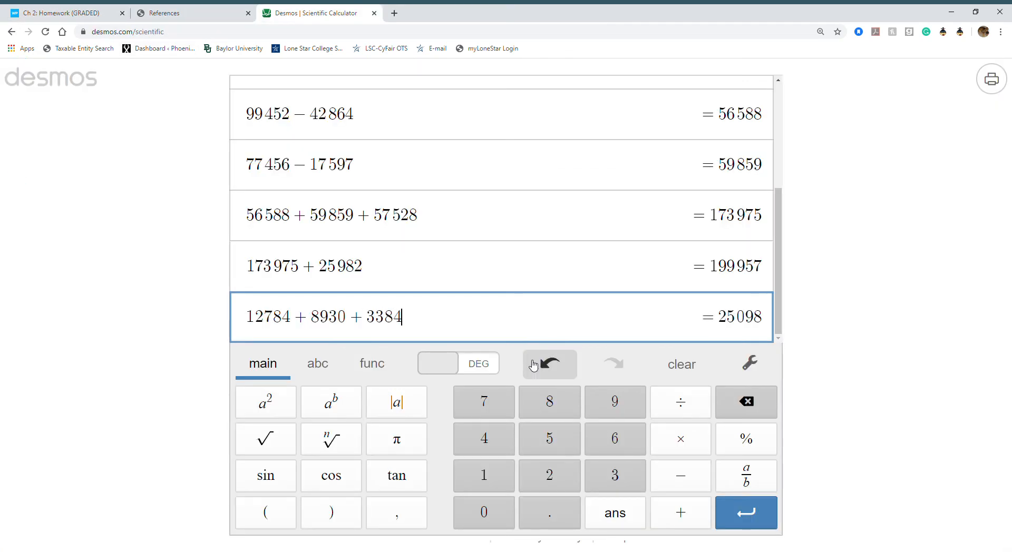
pyautogui.press('Return')
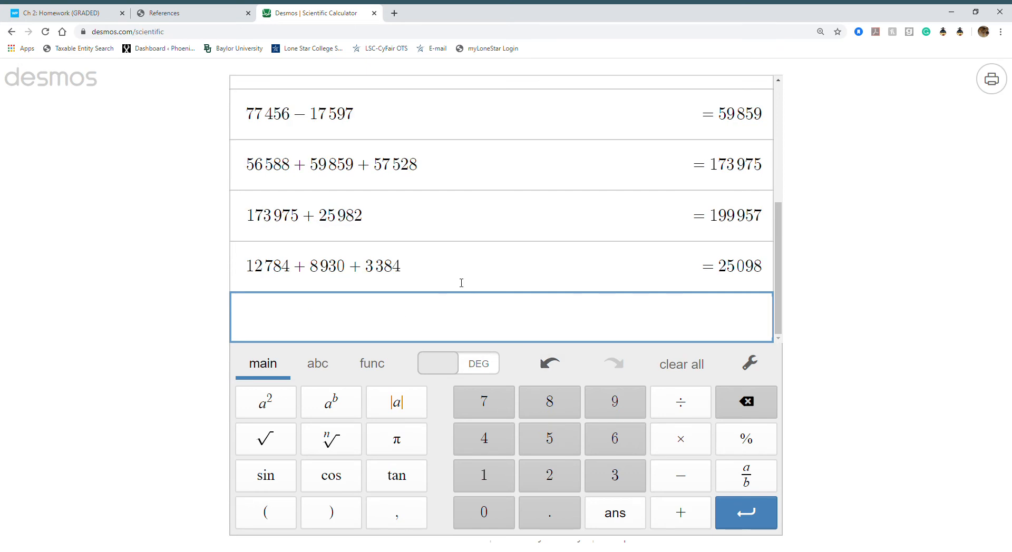
# Step: Return to the homework and enter 25098 as the Total Current Liabilities amount
pyautogui.click(93, 14)
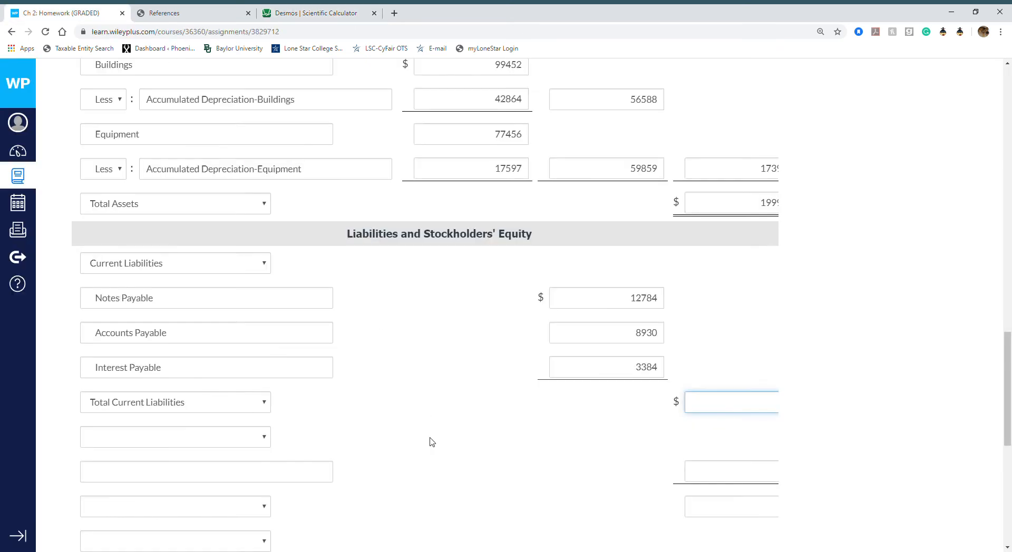
pyautogui.write('25098')
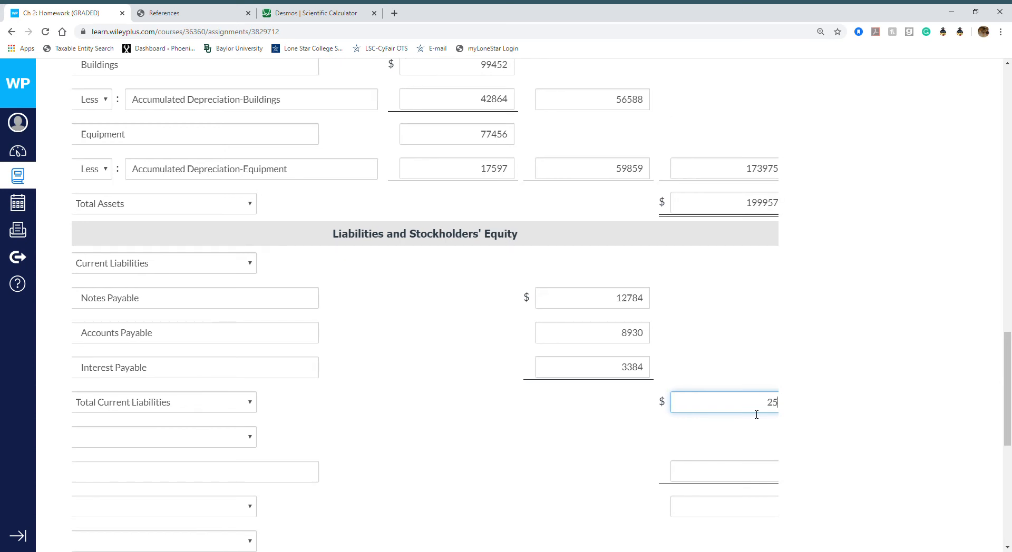
pyautogui.click(468, 428)
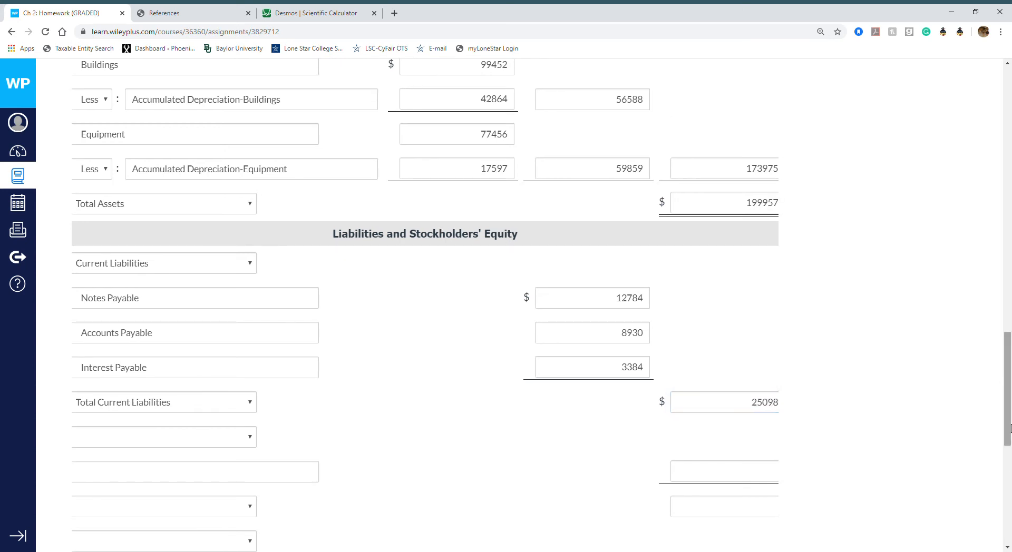
# Step: Add the Long-Term Liabilities heading below the current liabilities total and label its subtotal line Total Long-Term Liabilities
pyautogui.moveTo(1008, 408); pyautogui.dragTo(1008, 441)
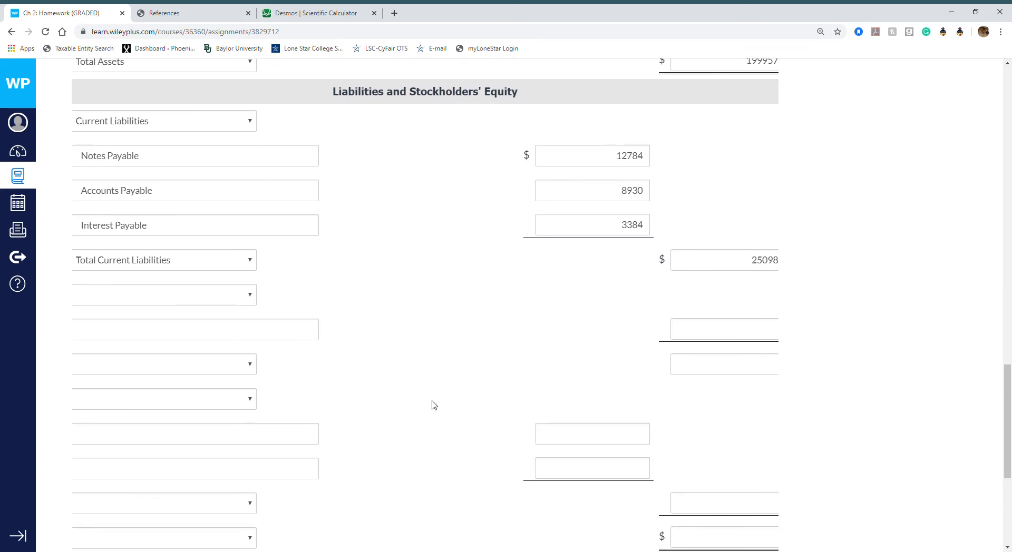
pyautogui.hscroll(-1, 434, 405)
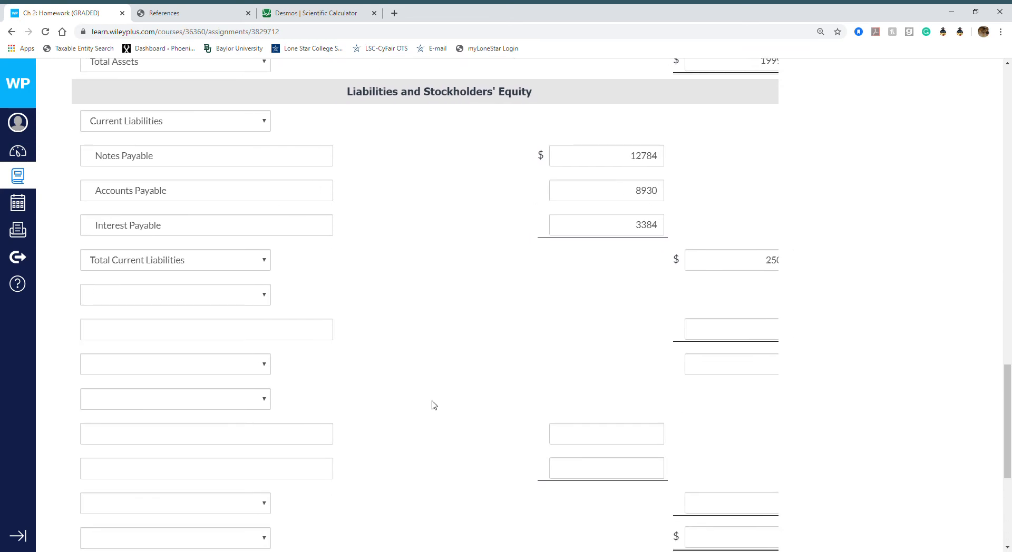
pyautogui.click(250, 300)
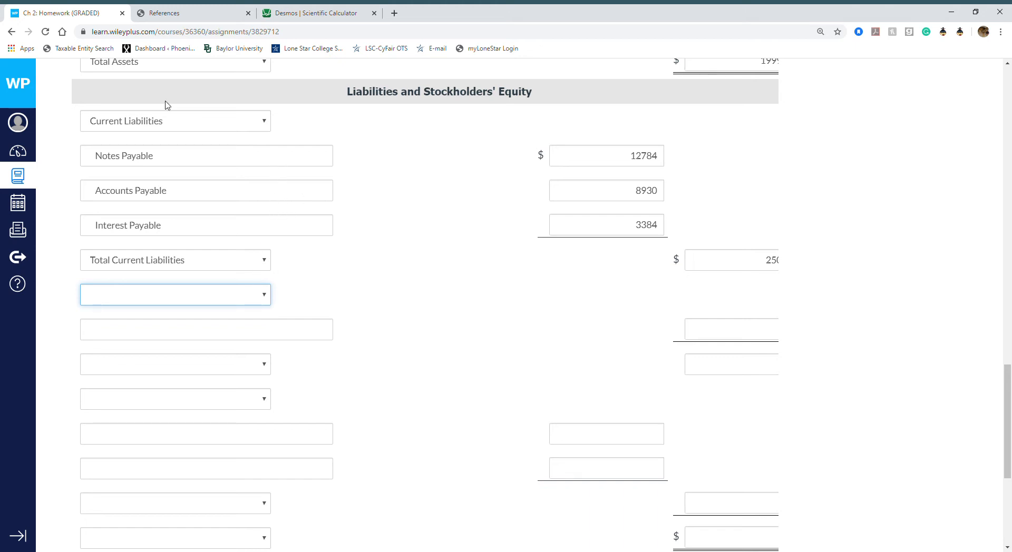
pyautogui.press('Down')
pyautogui.click(259, 369)
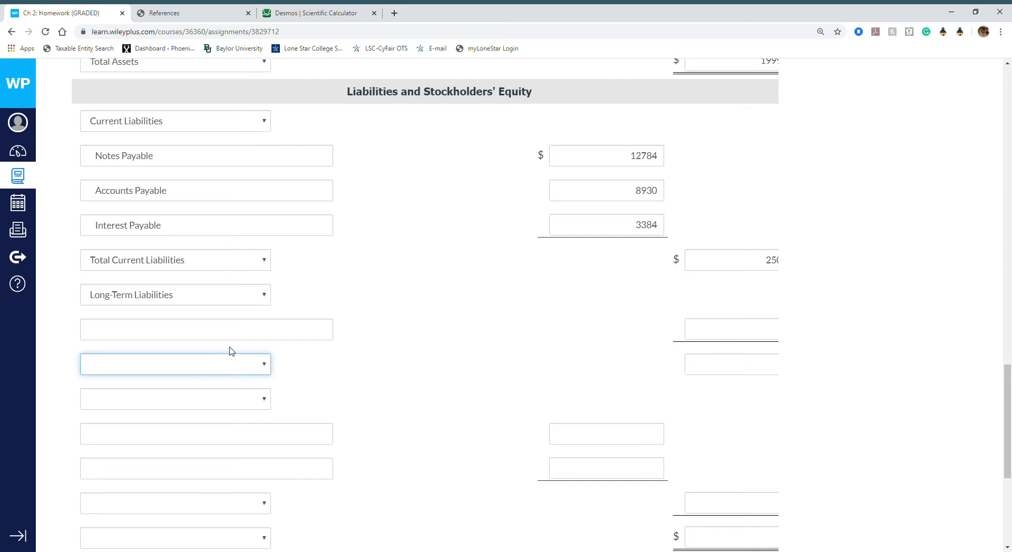
pyautogui.press('Down')
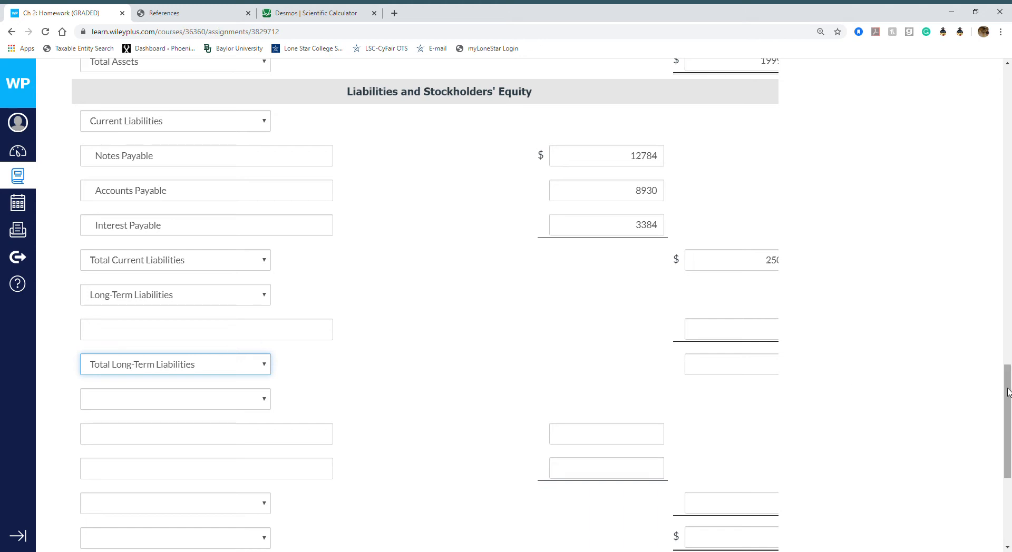
# Step: Add Notes Payable as the account under Long-Term Liabilities
pyautogui.click(324, 339)
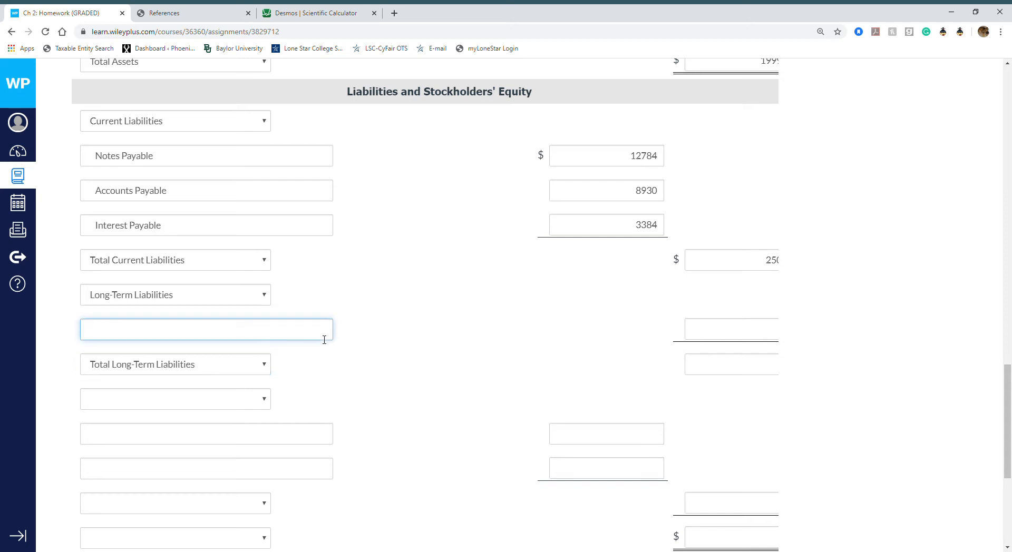
pyautogui.write('note')
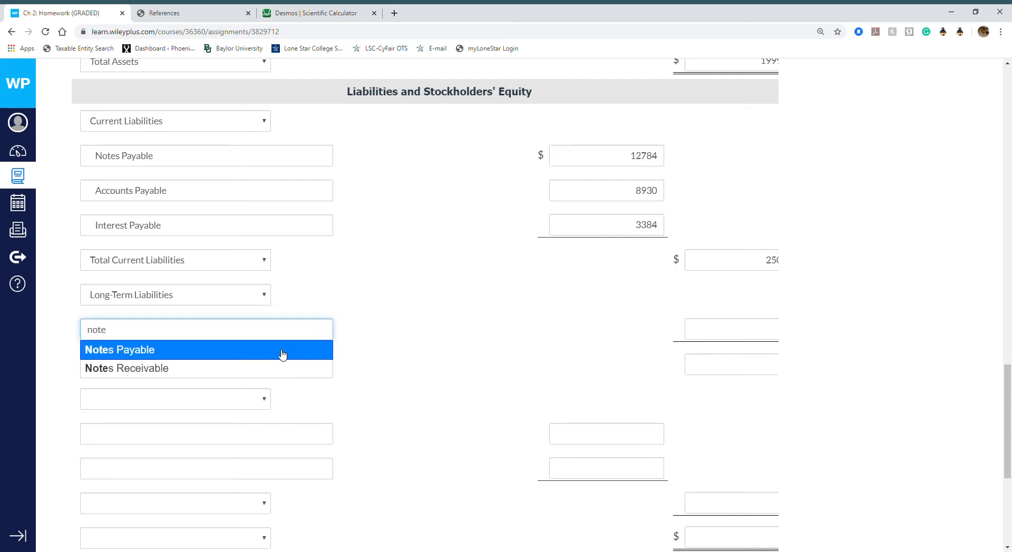
pyautogui.click(282, 351)
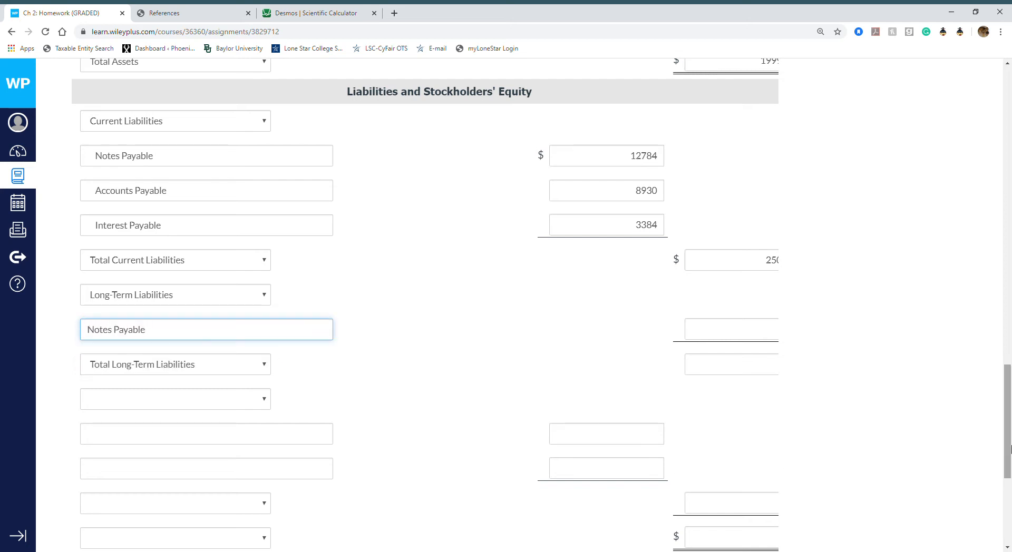
# Step: Look up the notes payable balance and subtract the portion due in 2018 in the Desmos calculator: 87984 − 12784
pyautogui.moveTo(1009, 443); pyautogui.dragTo(982, 201)
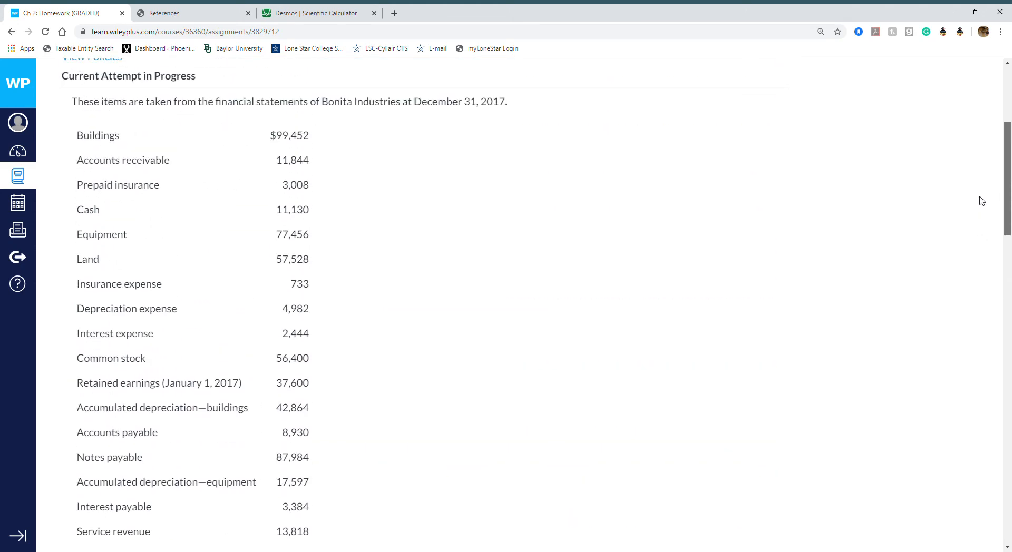
pyautogui.scroll(-1, 981, 205)
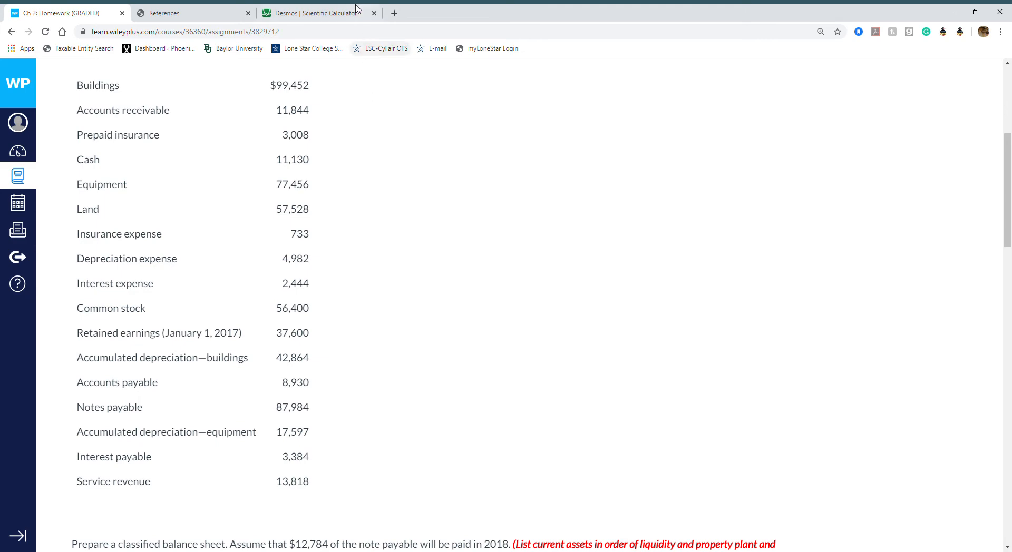
pyautogui.click(332, 12)
pyautogui.write('87984')
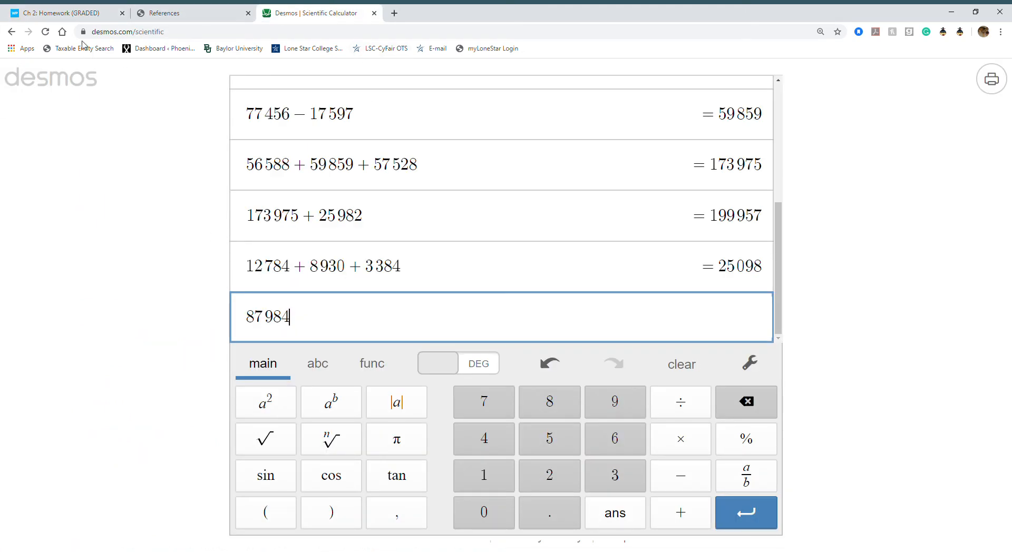
pyautogui.click(89, 11)
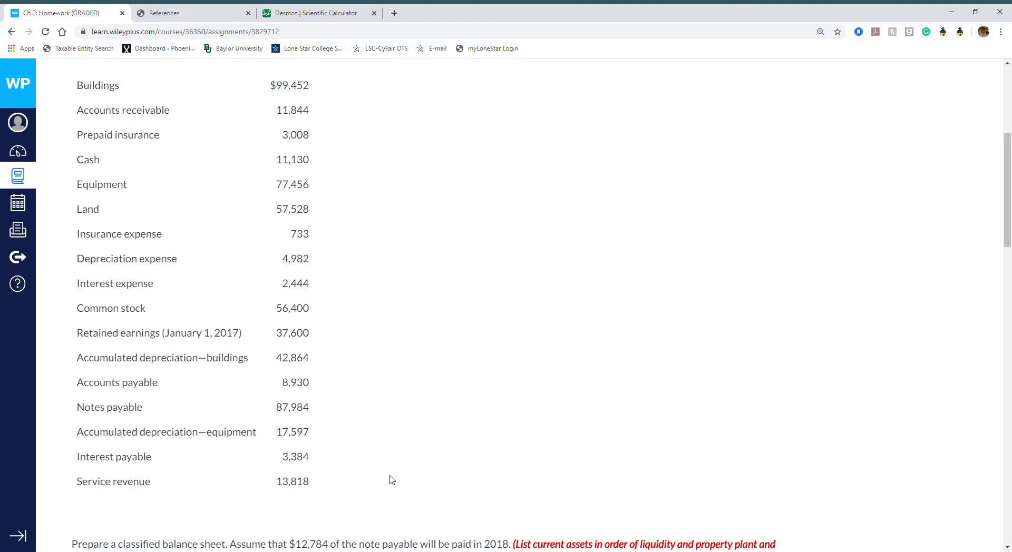
pyautogui.click(331, 12)
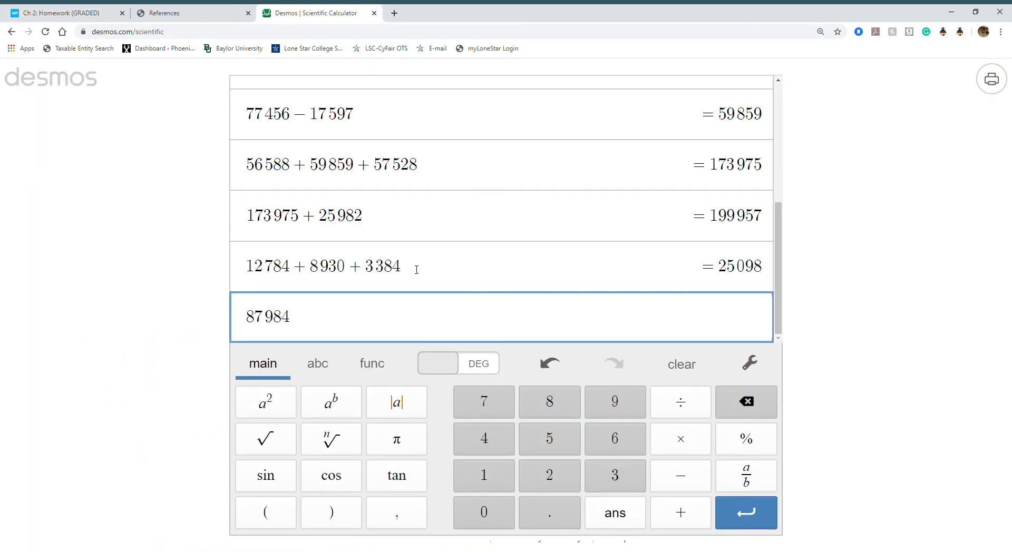
pyautogui.write('-12784')
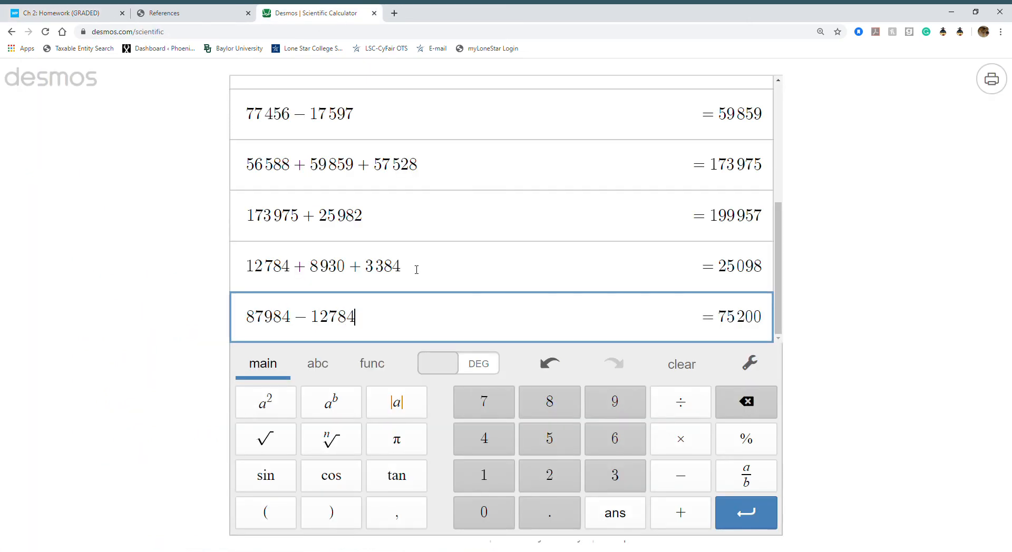
pyautogui.click(68, 14)
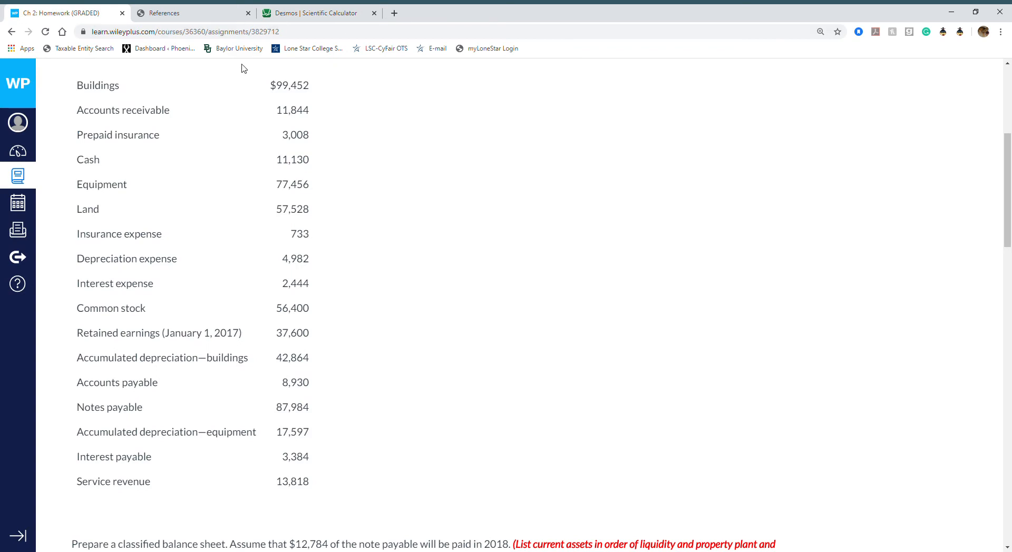
pyautogui.click(328, 12)
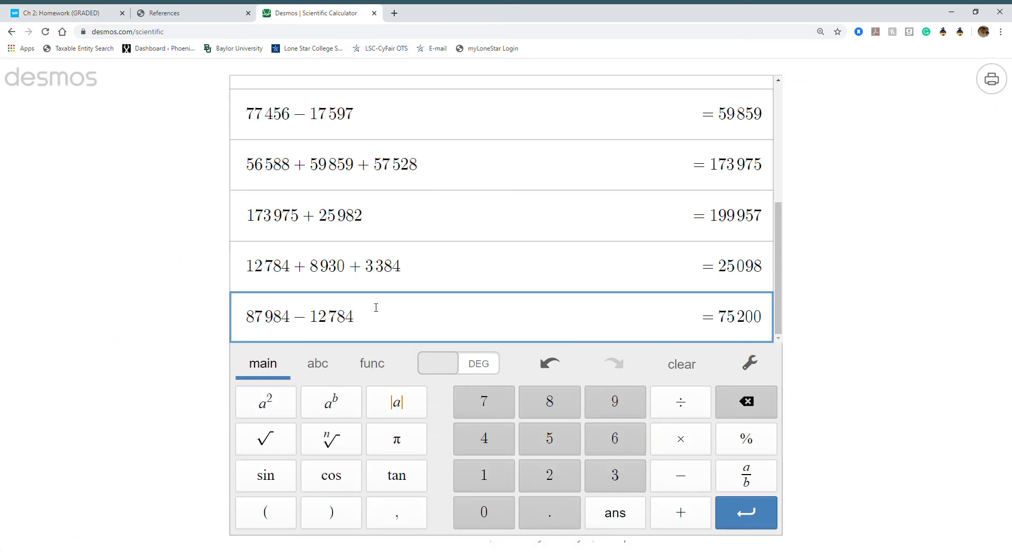
pyautogui.press('Return')
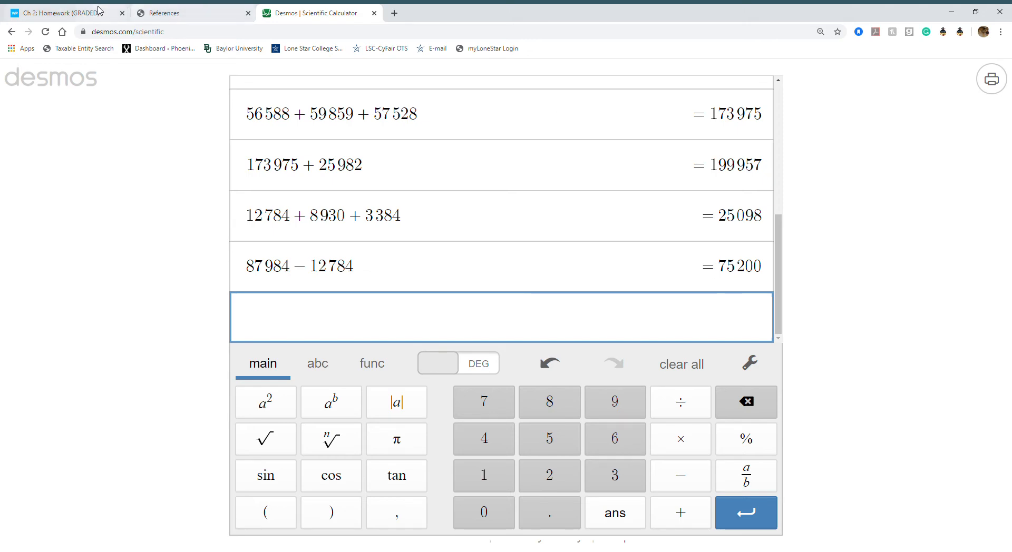
# Step: Return to the balance sheet and enter 75200 for the long-term Notes Payable
pyautogui.click(60, 13)
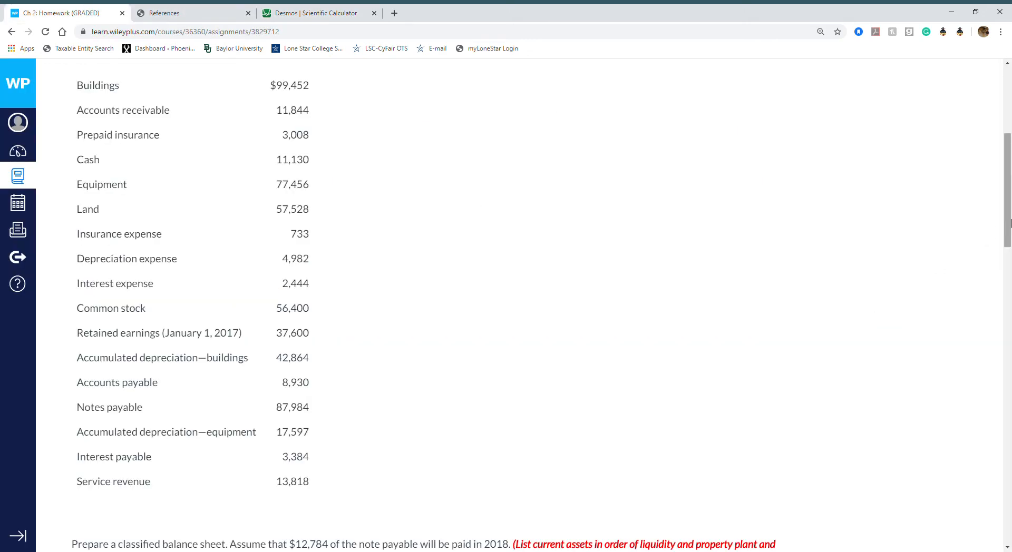
pyautogui.moveTo(1007, 232); pyautogui.dragTo(996, 480)
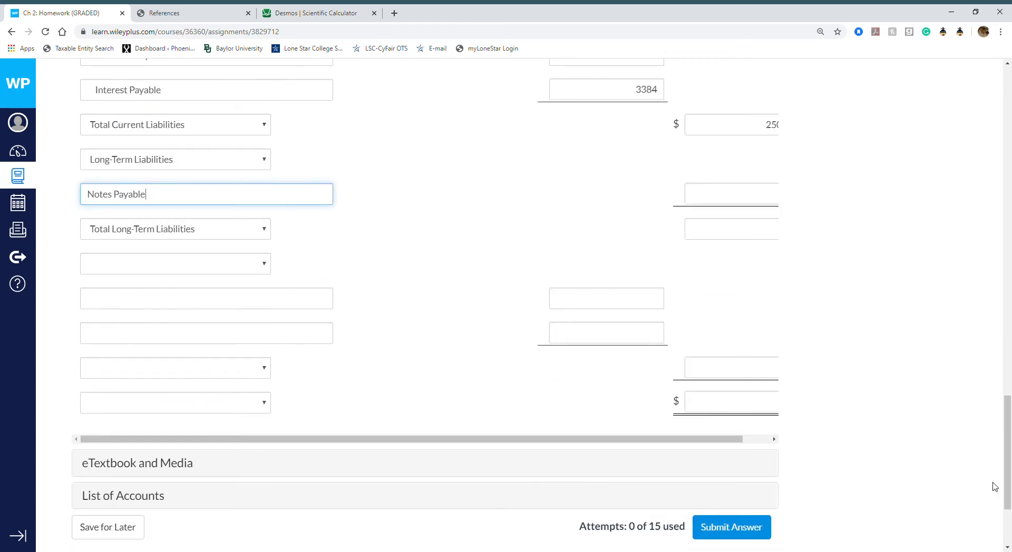
pyautogui.click(745, 200)
pyautogui.write('75200')
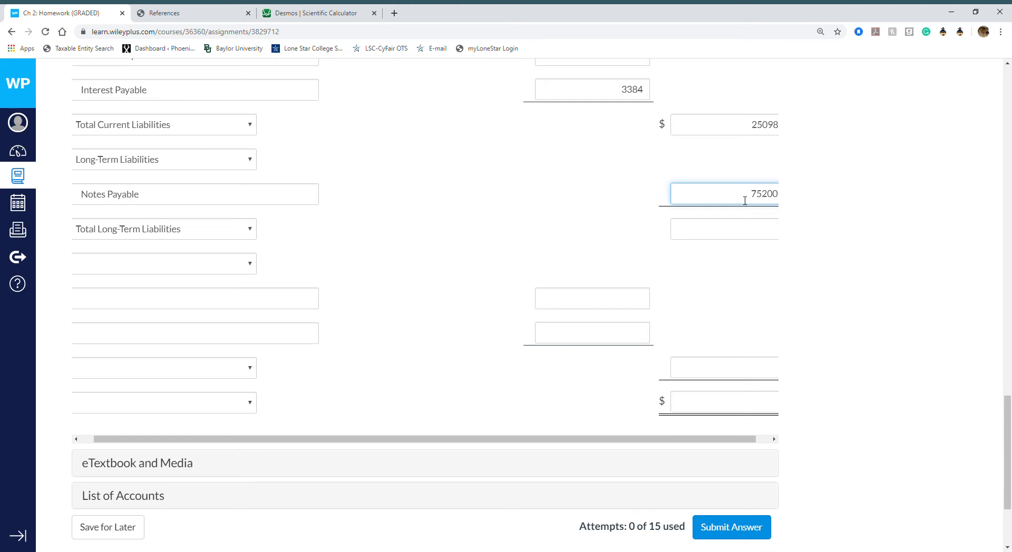
# Step: Change the label of the line below the long-term Notes Payable to Total Liabilities
pyautogui.click(255, 233)
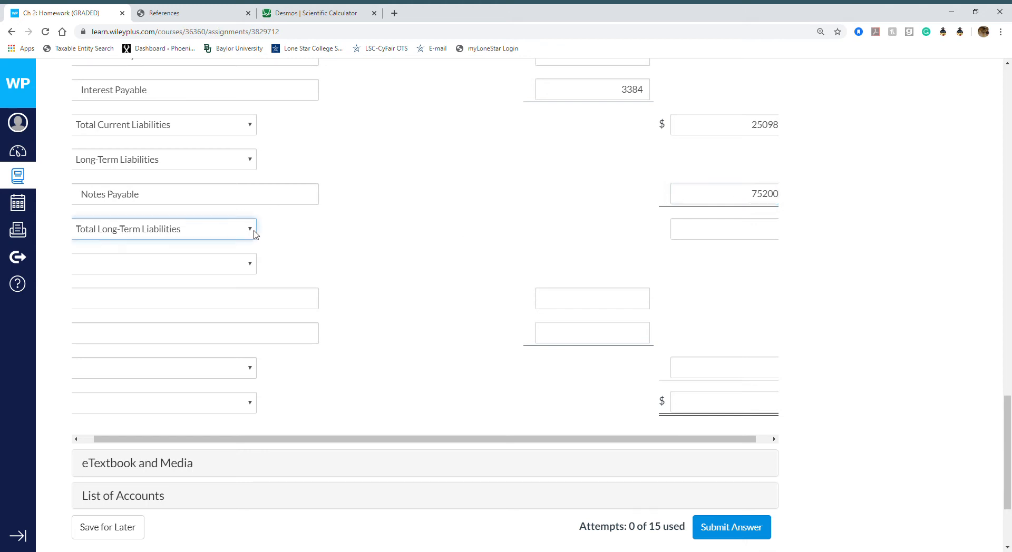
pyautogui.click(208, 309)
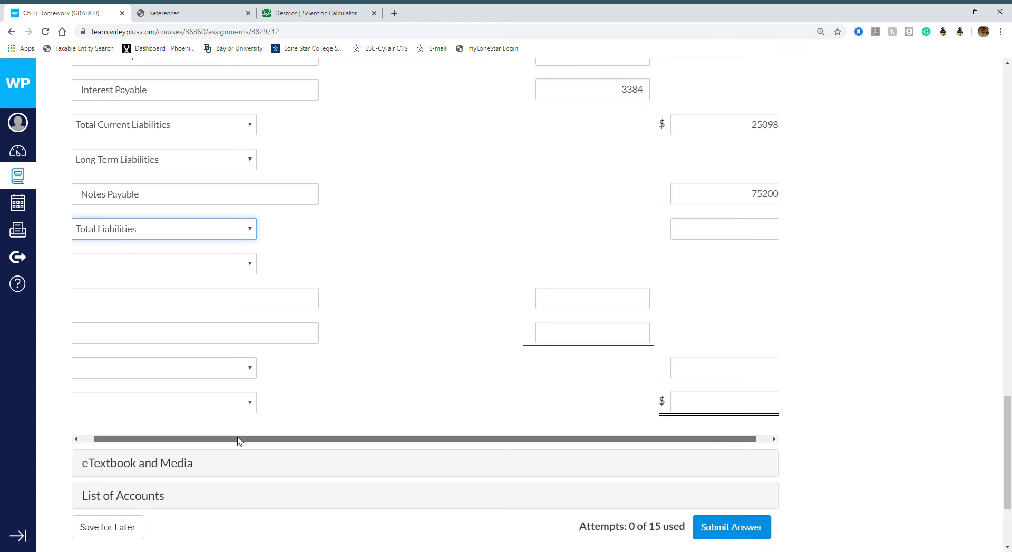
pyautogui.moveTo(240, 439)
pyautogui.mouseDown()
pyautogui.moveTo(162, 443)
pyautogui.moveTo(244, 438)
pyautogui.mouseUp()
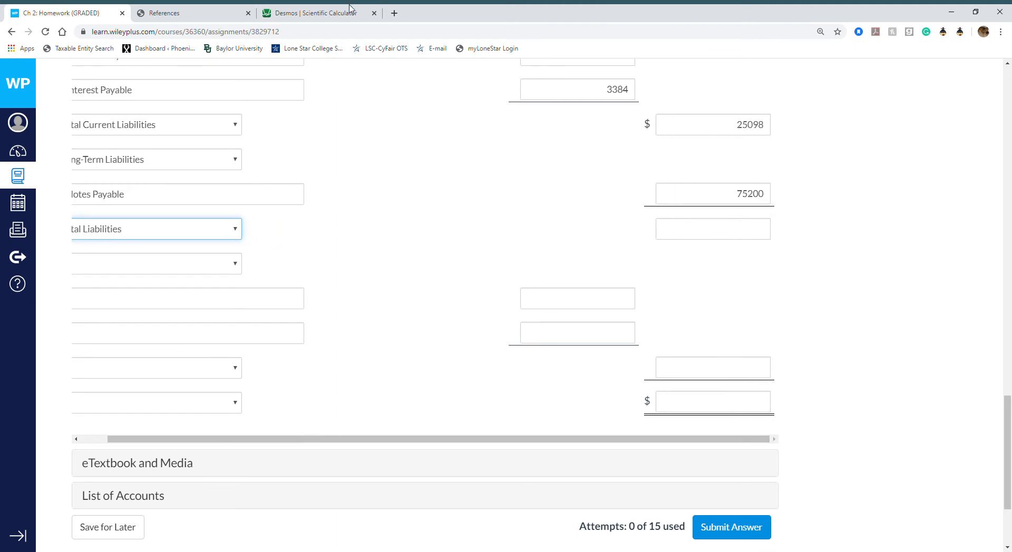
# Step: Switch to the Desmos calculator and compute total liabilities as 75200 + 25098
pyautogui.click(311, 12)
pyautogui.write('75200+')
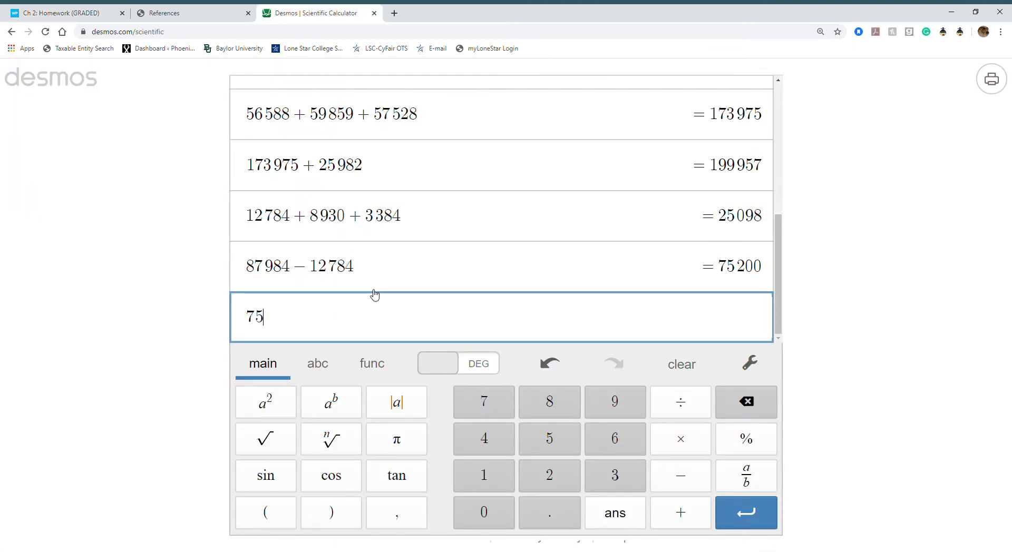
pyautogui.click(46, 11)
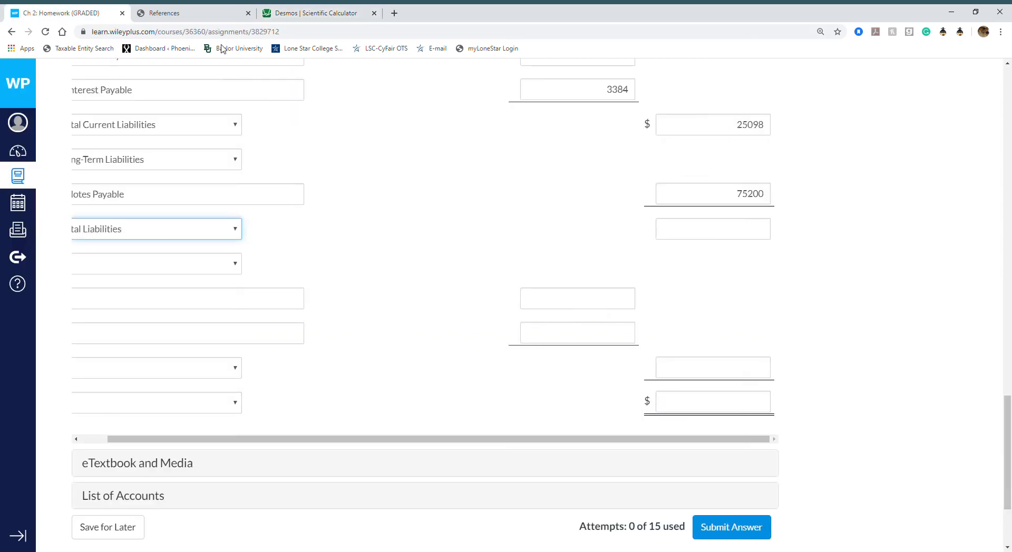
pyautogui.click(323, 16)
pyautogui.write('25098')
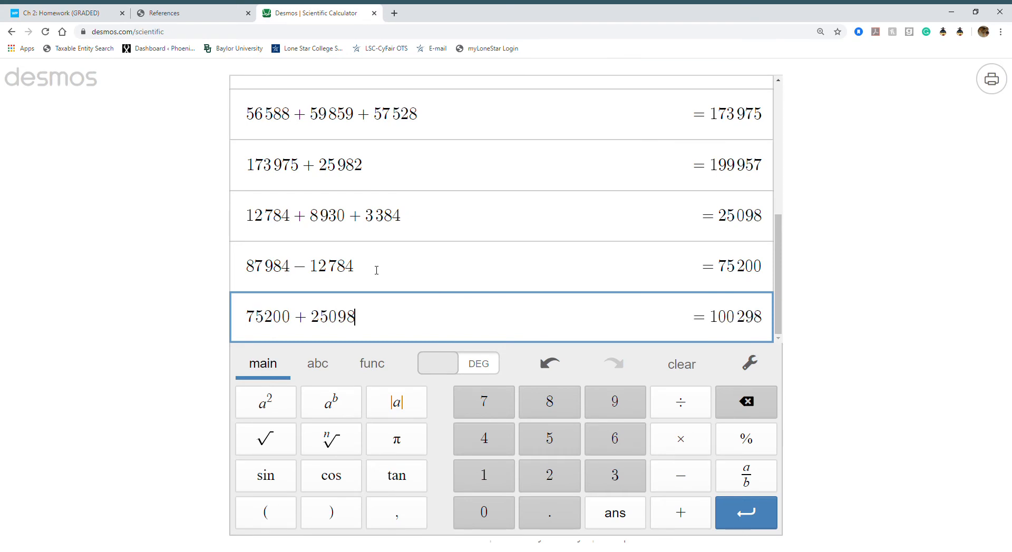
pyautogui.press('Return')
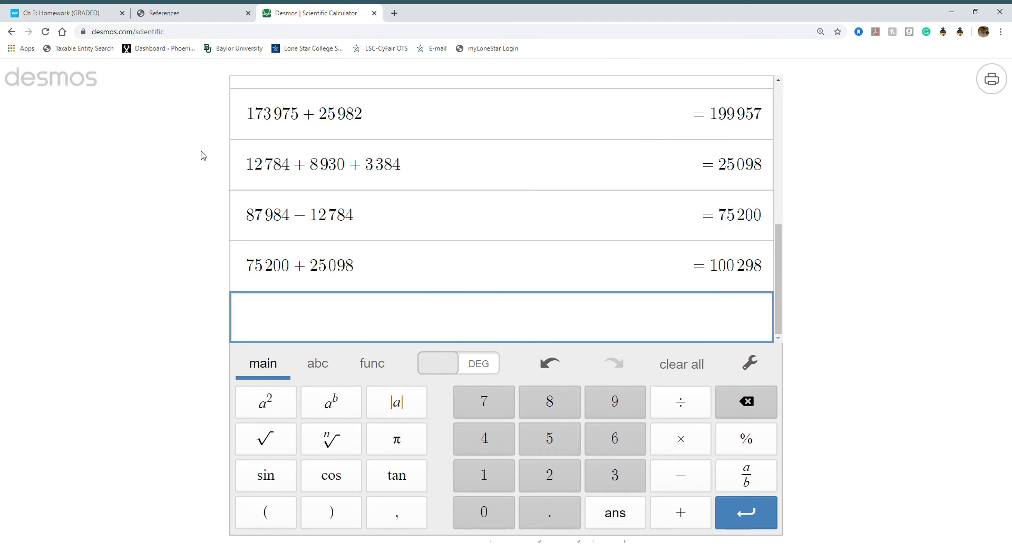
# Step: Return to the WileyPLUS homework and enter 100298 as the Total Liabilities amount
pyautogui.click(74, 12)
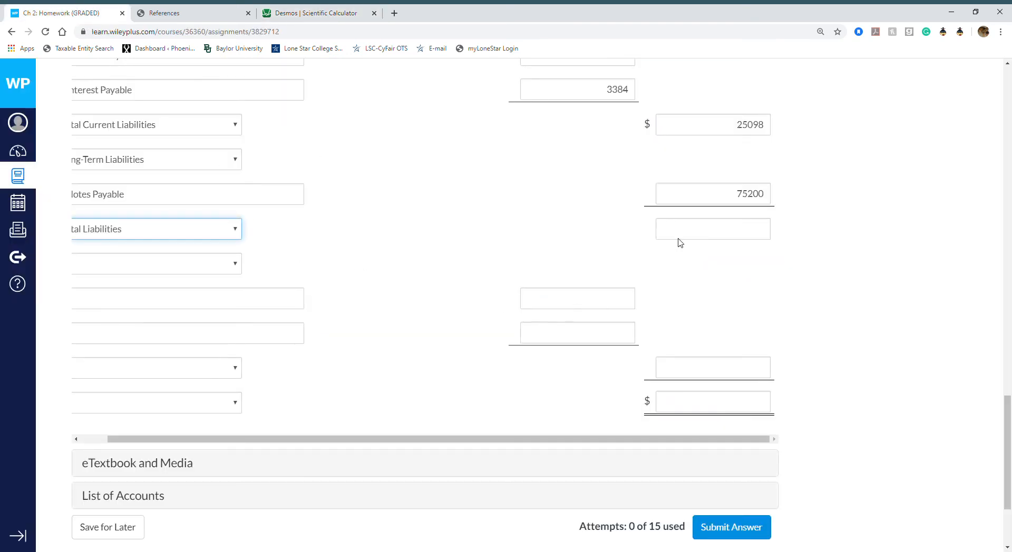
pyautogui.click(712, 230)
pyautogui.write('100')
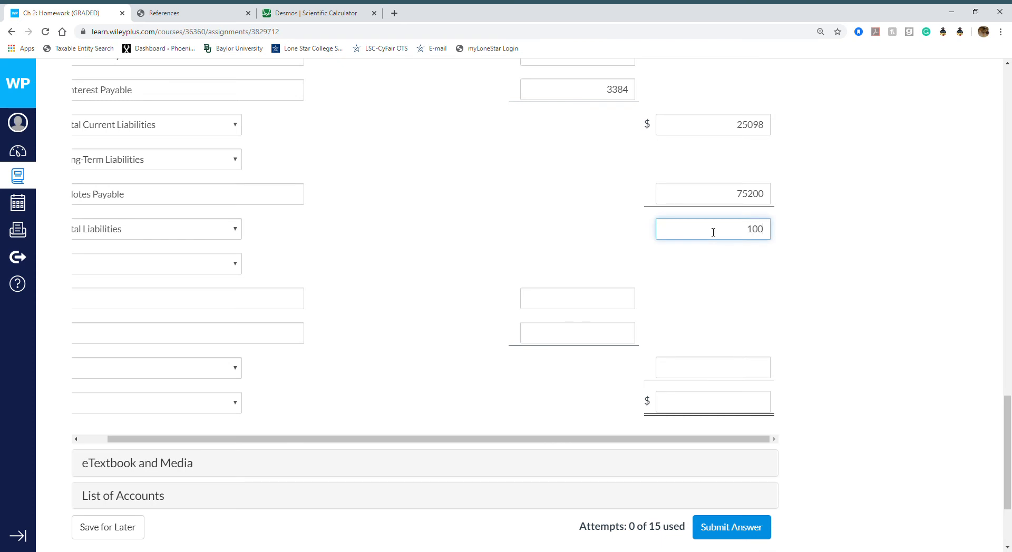
pyautogui.write('298')
pyautogui.click(585, 236)
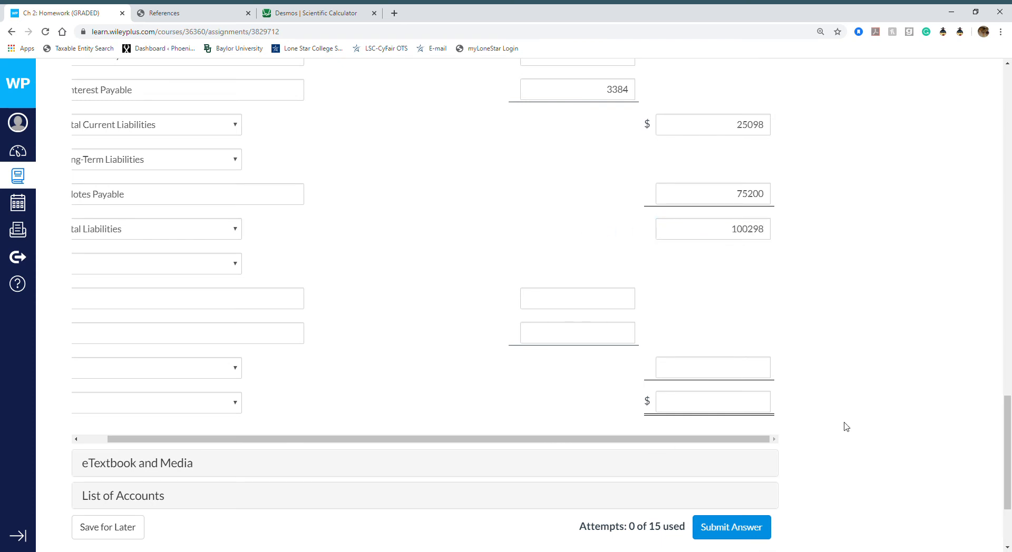
# Step: Set the heading below Total Liabilities to Stockholders' Equity and choose Common Stock as the first account under it
pyautogui.moveTo(759, 439); pyautogui.dragTo(628, 423)
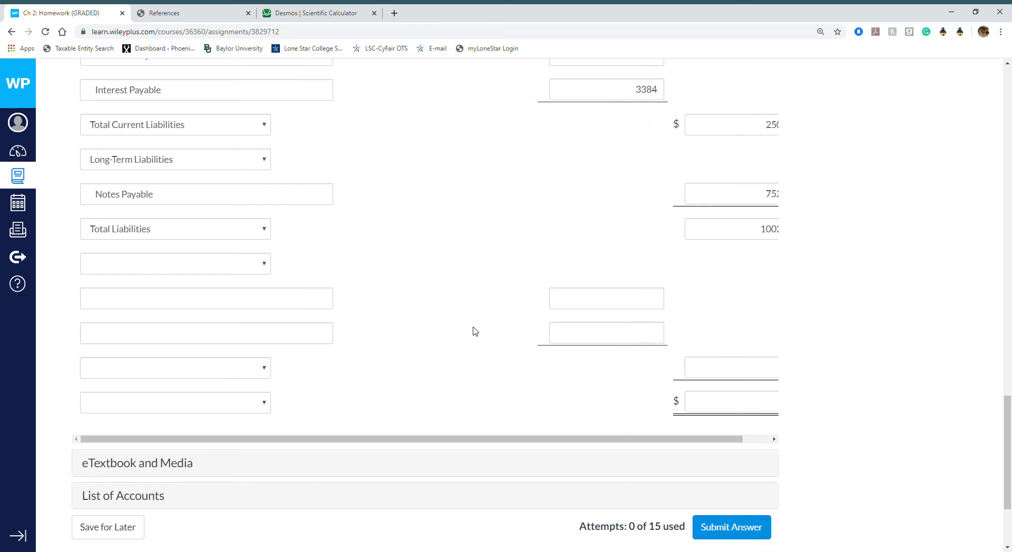
pyautogui.click(266, 265)
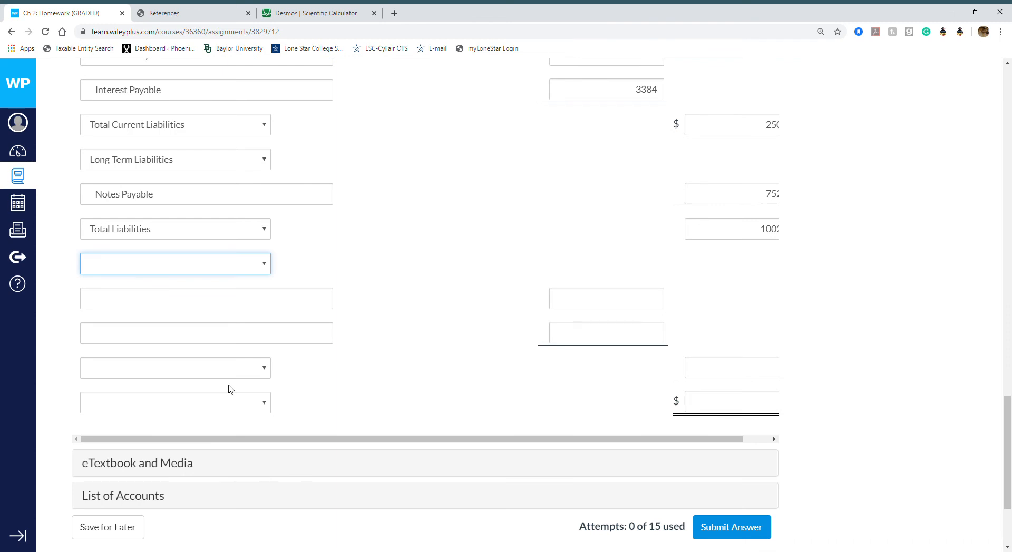
pyautogui.press('s')
pyautogui.click(281, 299)
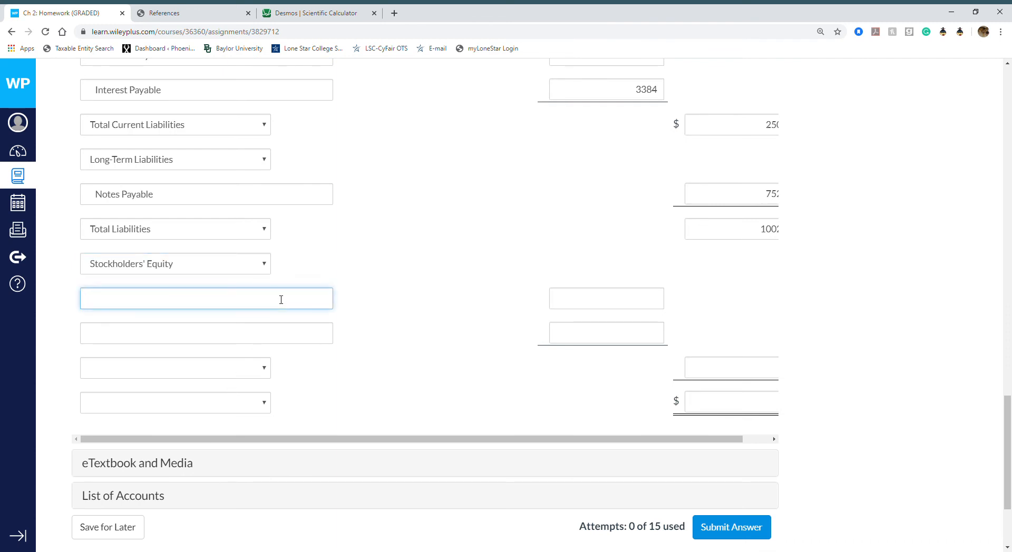
pyautogui.write('common')
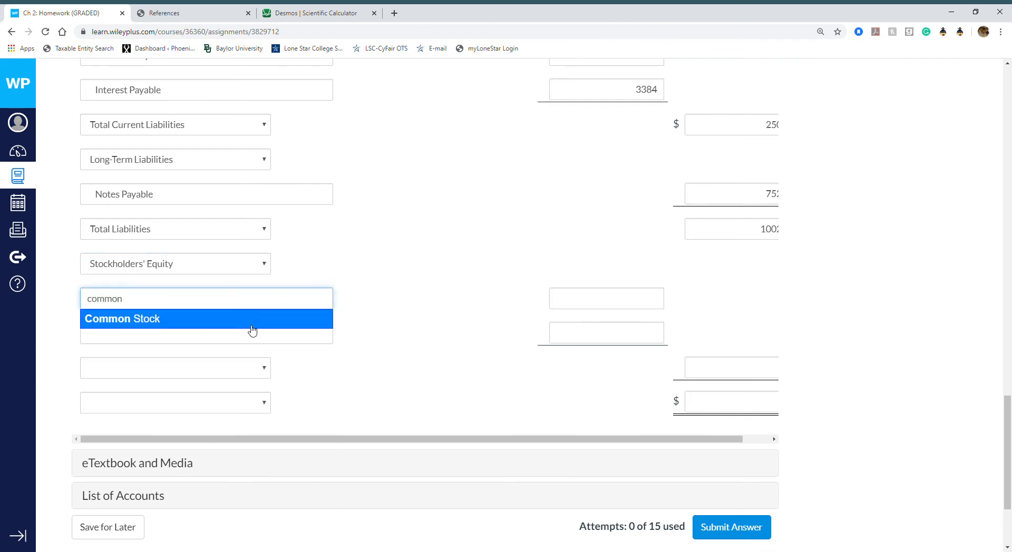
pyautogui.click(249, 326)
# Step: Choose Retained Earnings as the second equity account and label the row below it Total Stockholders' Equity
pyautogui.click(251, 339)
pyautogui.write('r')
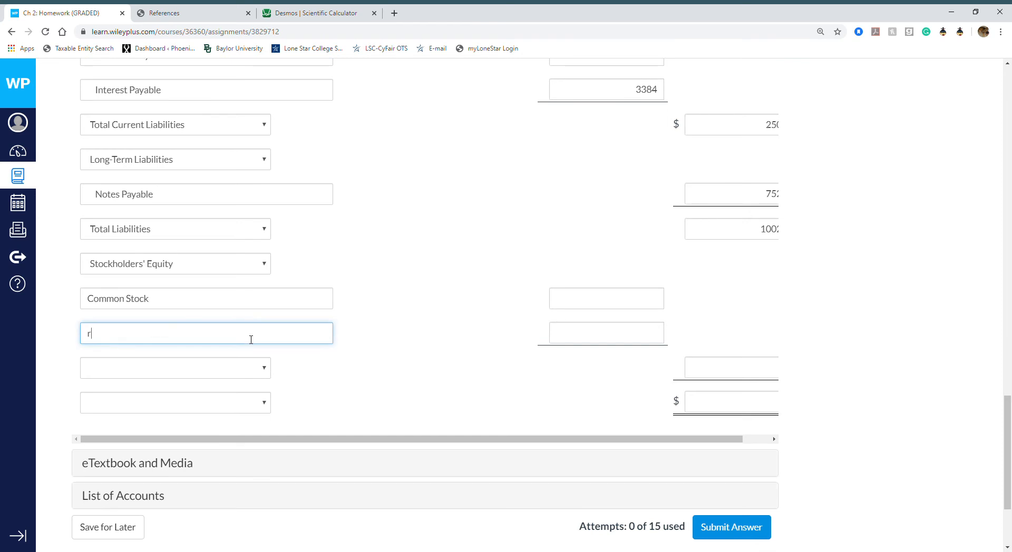
pyautogui.write('etain')
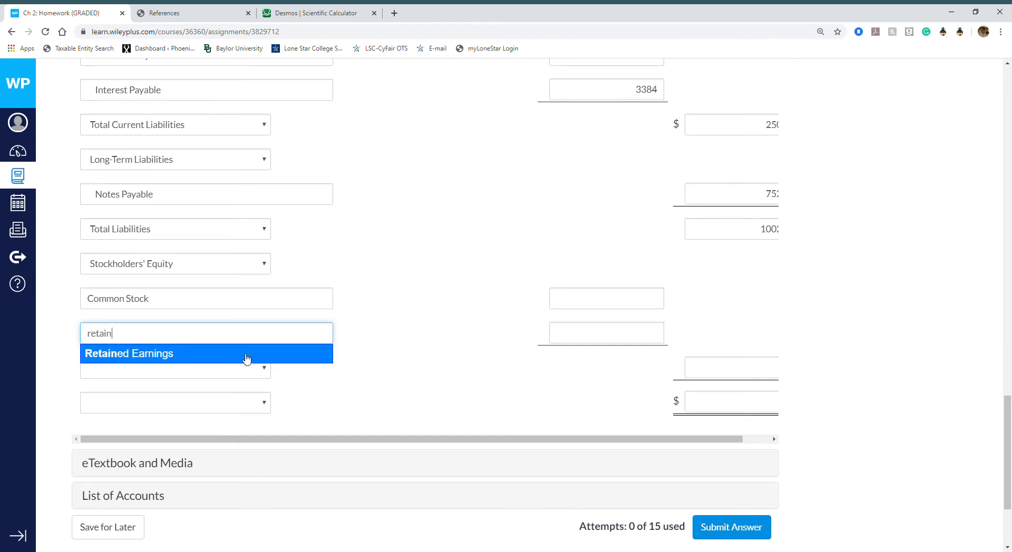
pyautogui.click(246, 358)
pyautogui.click(265, 371)
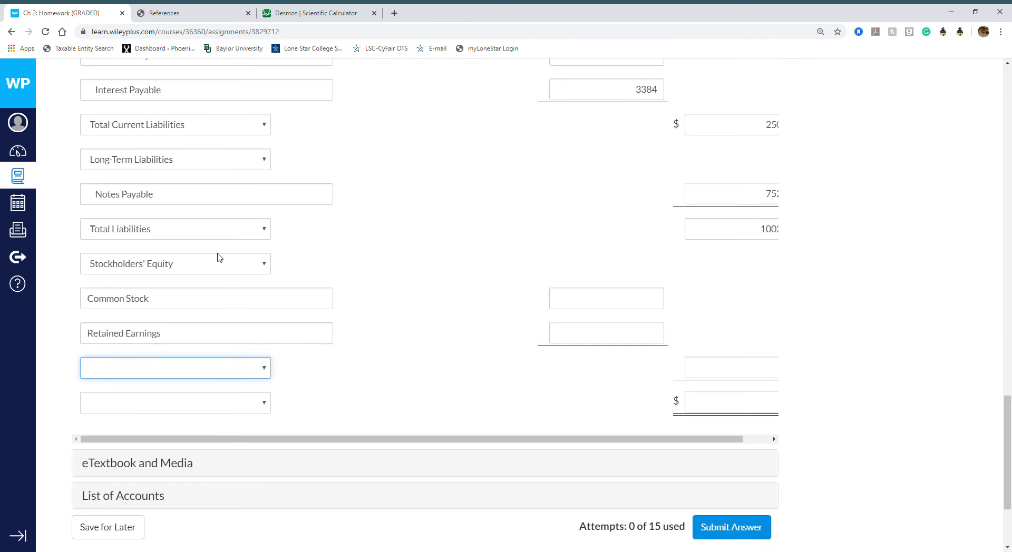
pyautogui.write('total s')
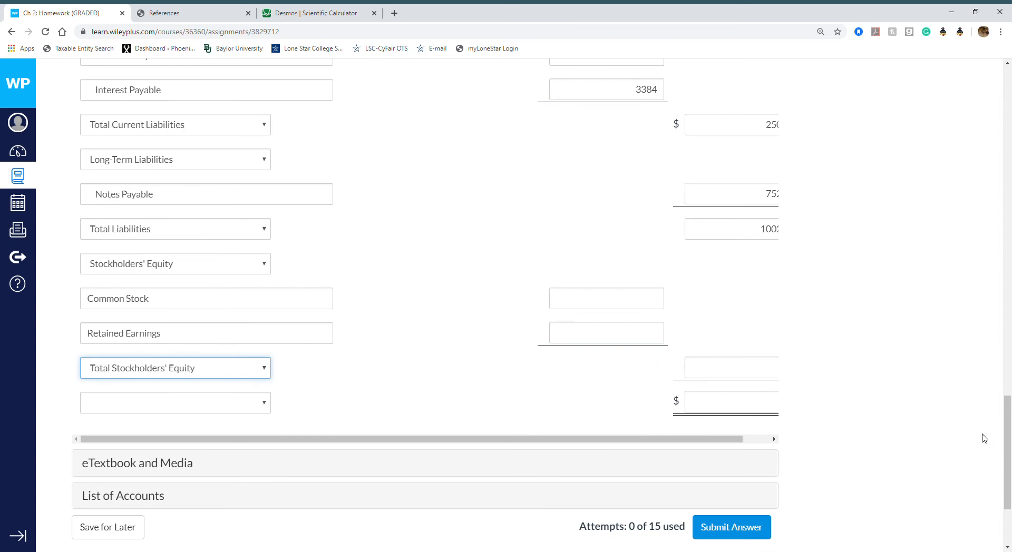
# Step: Enter 56400 as the Common Stock amount
pyautogui.moveTo(1007, 429); pyautogui.dragTo(1000, 448)
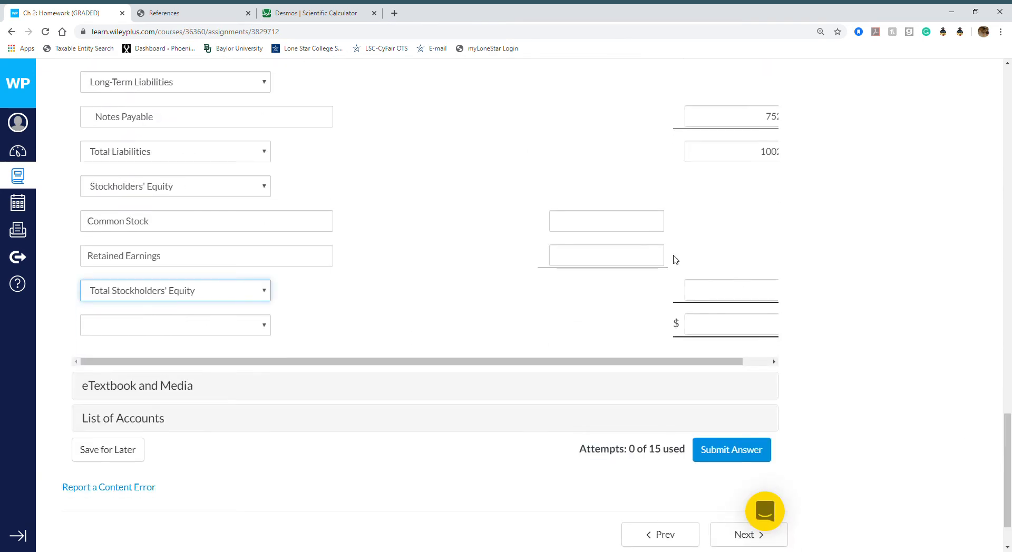
pyautogui.click(648, 221)
pyautogui.write('5640')
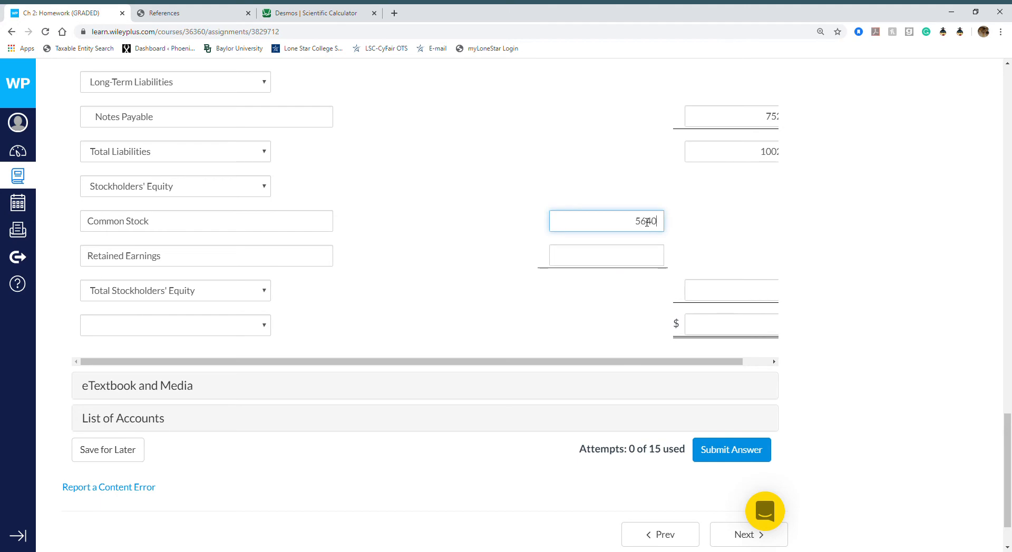
pyautogui.write('0')
# Step: Copy the Total Assets amount 199957 into the last row's amount and label that row Total Liabilities and Stockholders' Equity
pyautogui.moveTo(1002, 459); pyautogui.dragTo(959, 178)
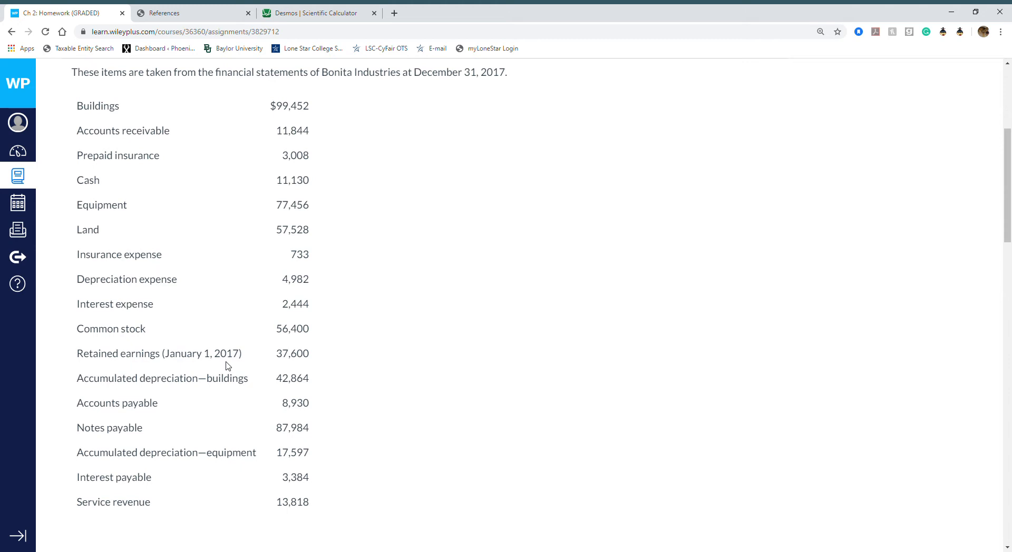
pyautogui.moveTo(1008, 198); pyautogui.dragTo(989, 385)
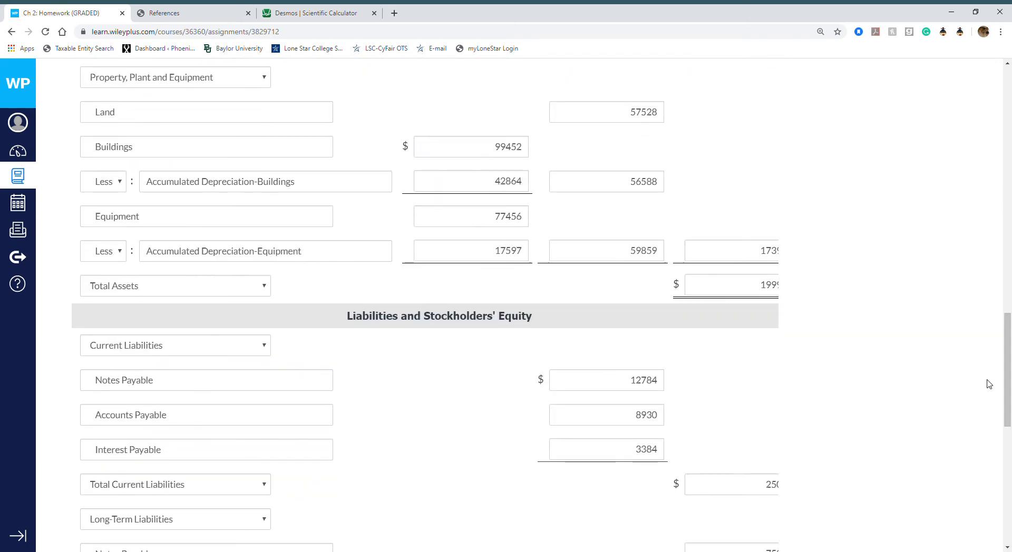
pyautogui.click(761, 287)
pyautogui.press('End')
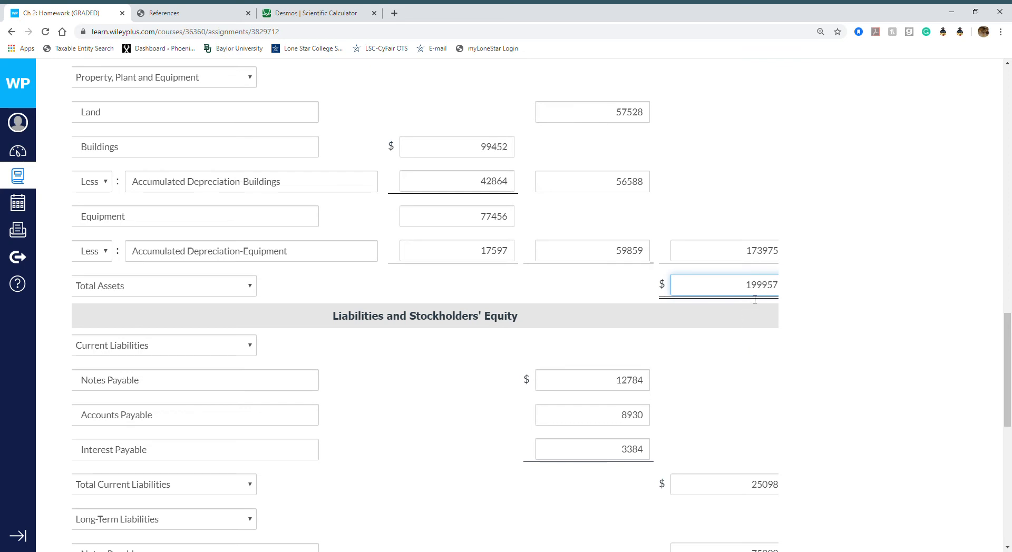
pyautogui.moveTo(747, 289); pyautogui.dragTo(820, 286)
pyautogui.hotkey('ctrl', 'c')
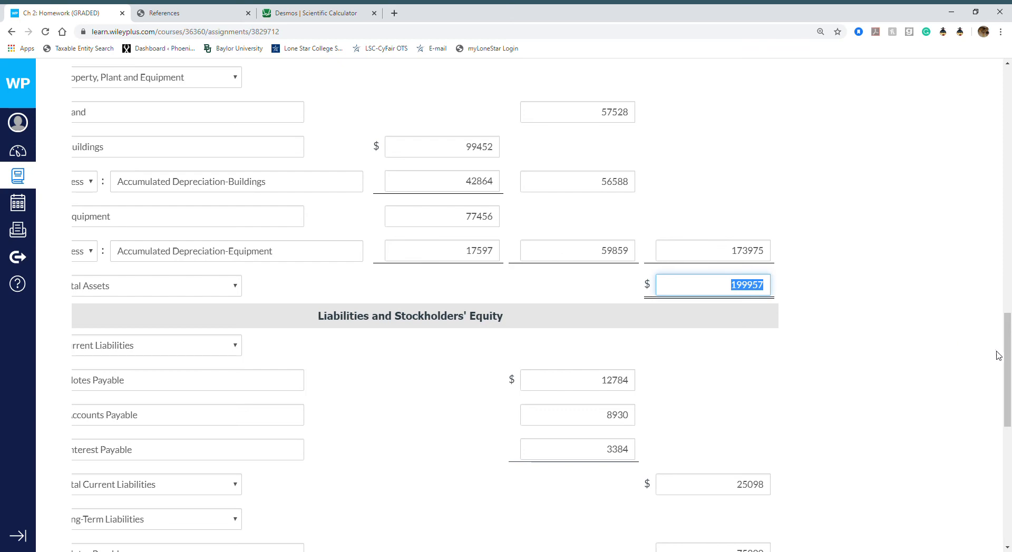
pyautogui.moveTo(1007, 355); pyautogui.dragTo(1007, 479)
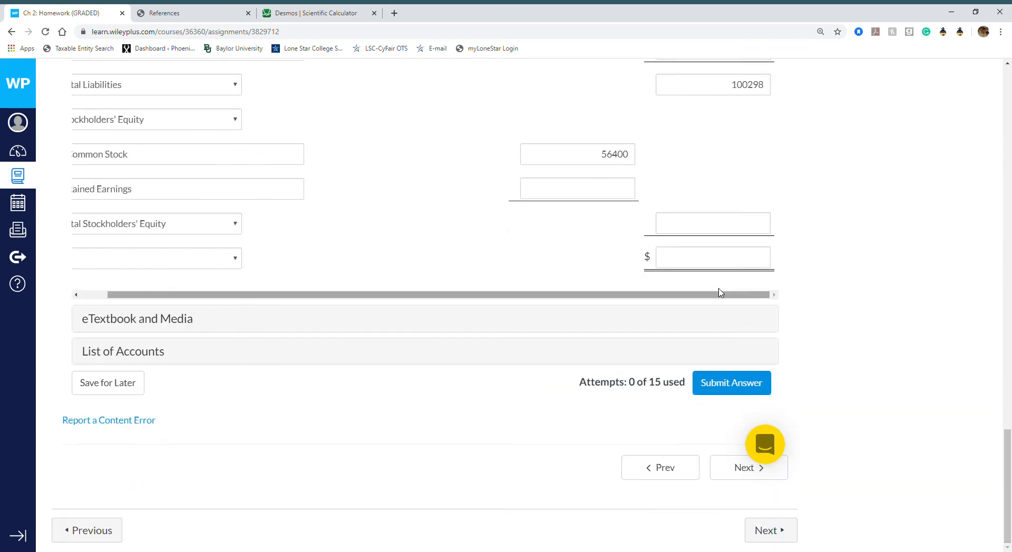
pyautogui.click(719, 264)
pyautogui.hotkey('ctrl', 'v')
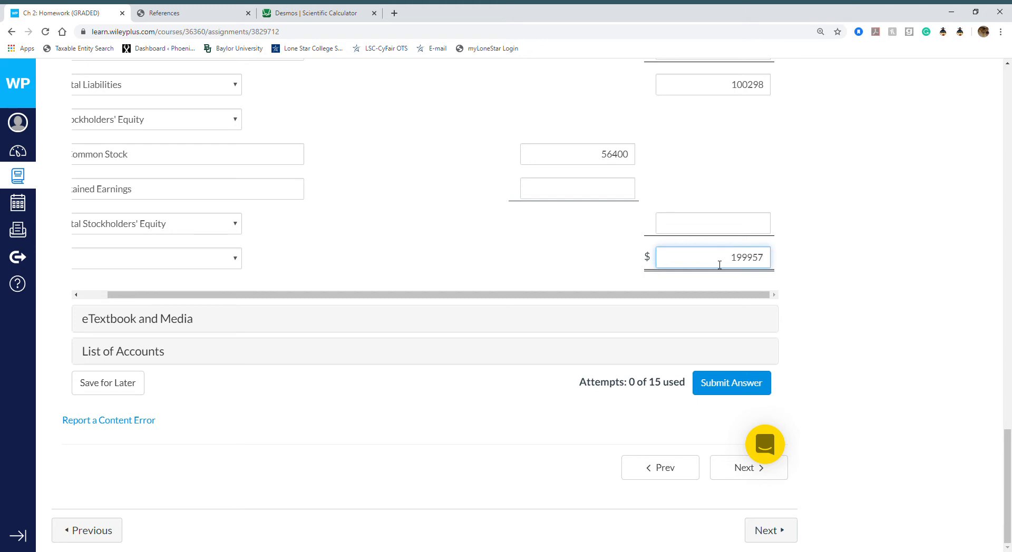
pyautogui.click(236, 261)
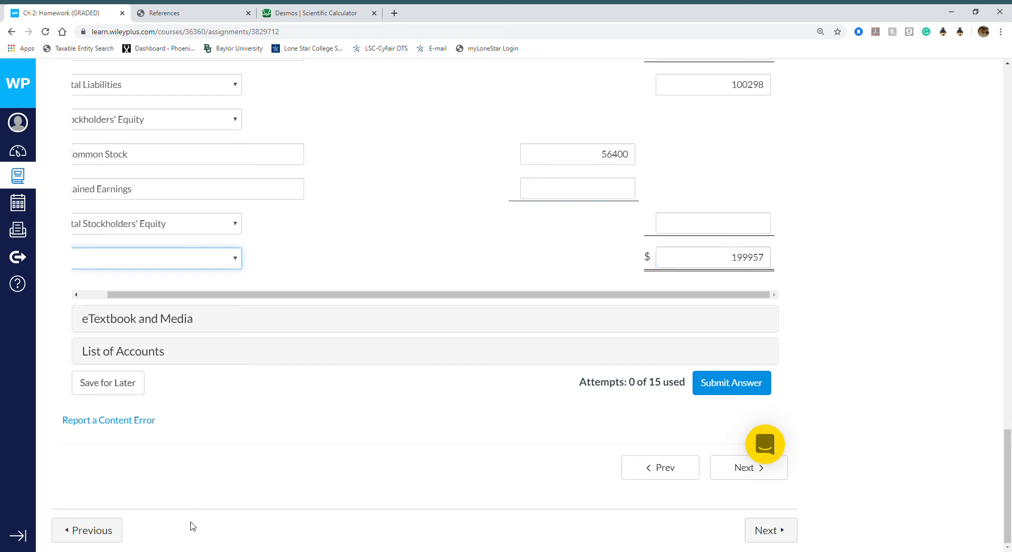
pyautogui.click(190, 547)
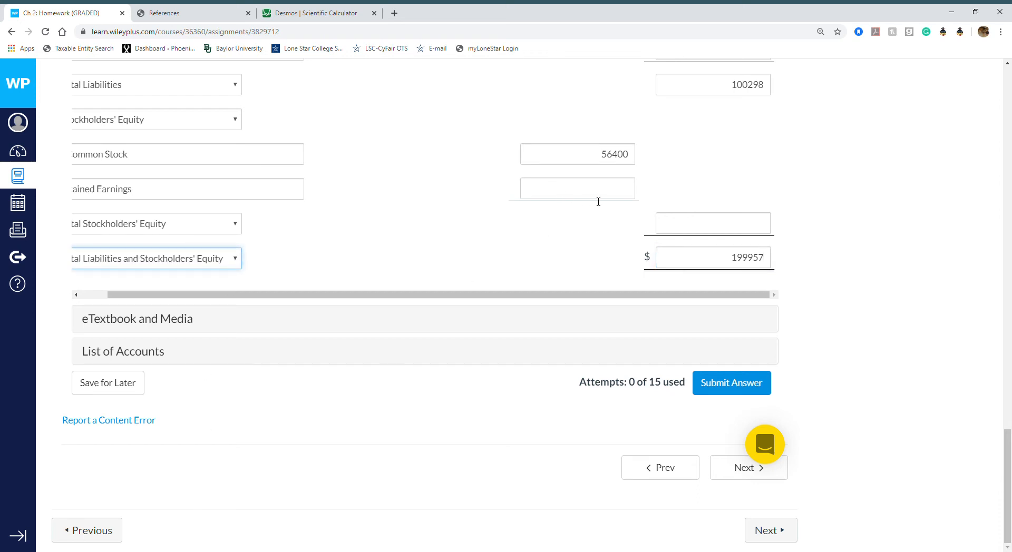
# Step: Switch to the Desmos calculator and compute ending retained earnings as 199957 − 100298 − 56400
pyautogui.click(308, 21)
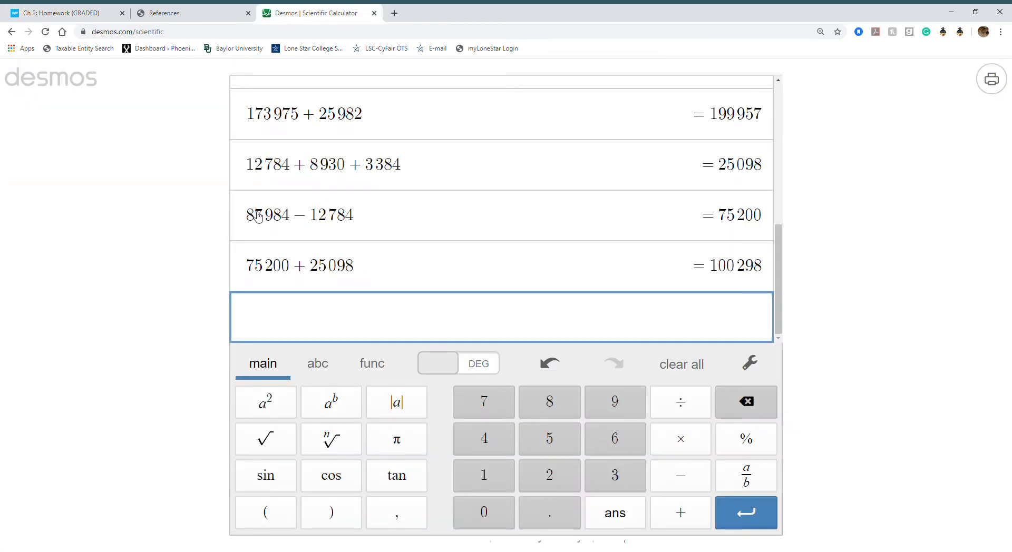
pyautogui.click(58, 14)
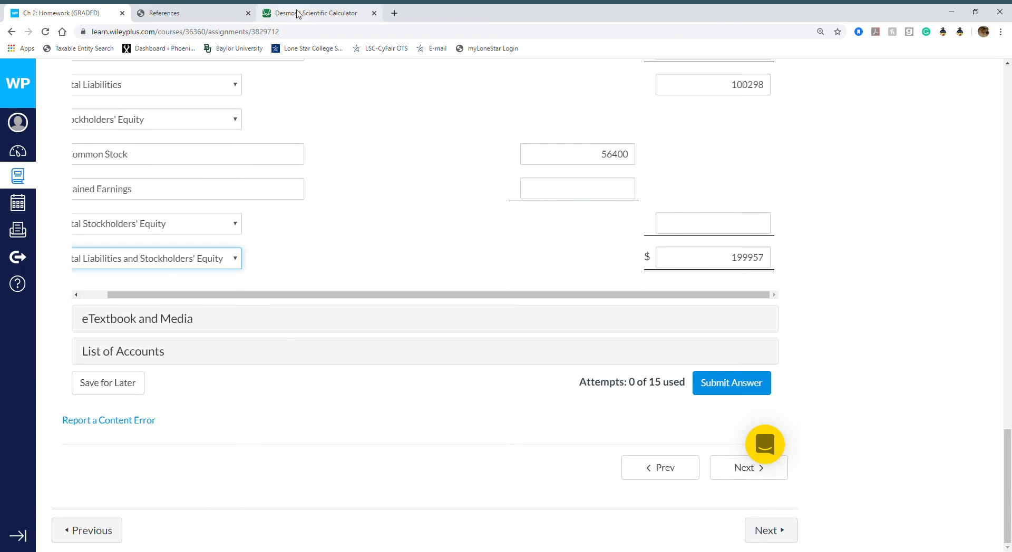
pyautogui.click(298, 13)
pyautogui.write('199957')
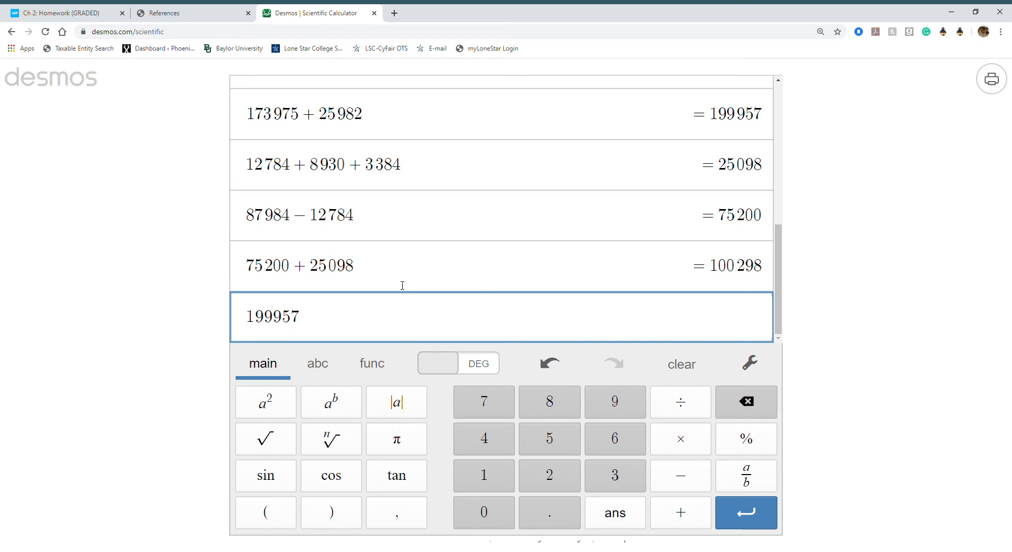
pyautogui.write('-1002')
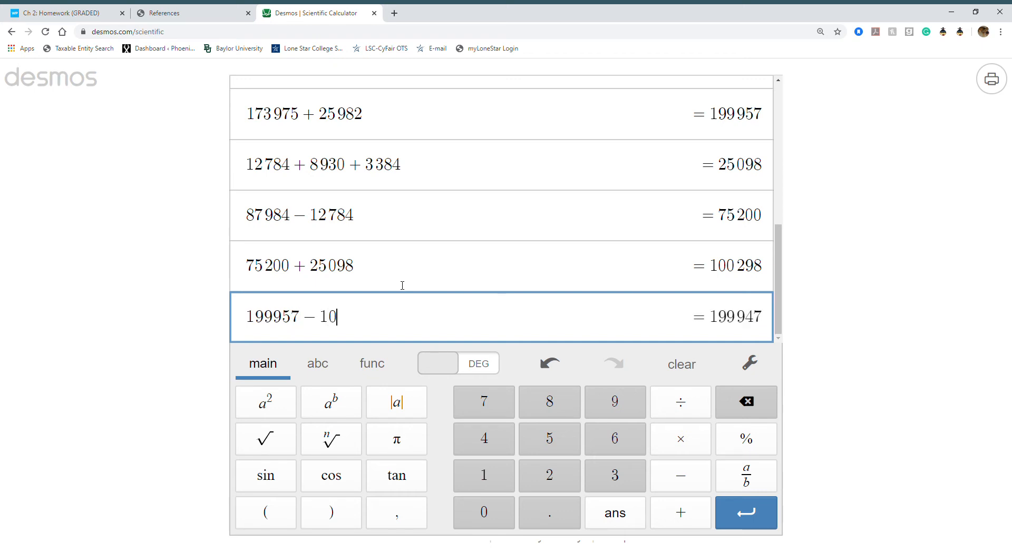
pyautogui.write('98')
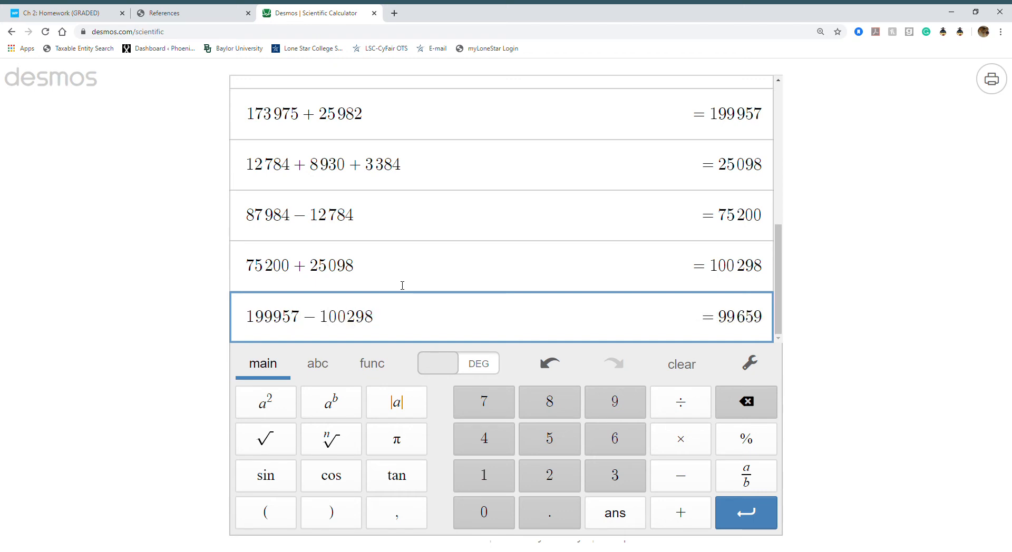
pyautogui.write('-')
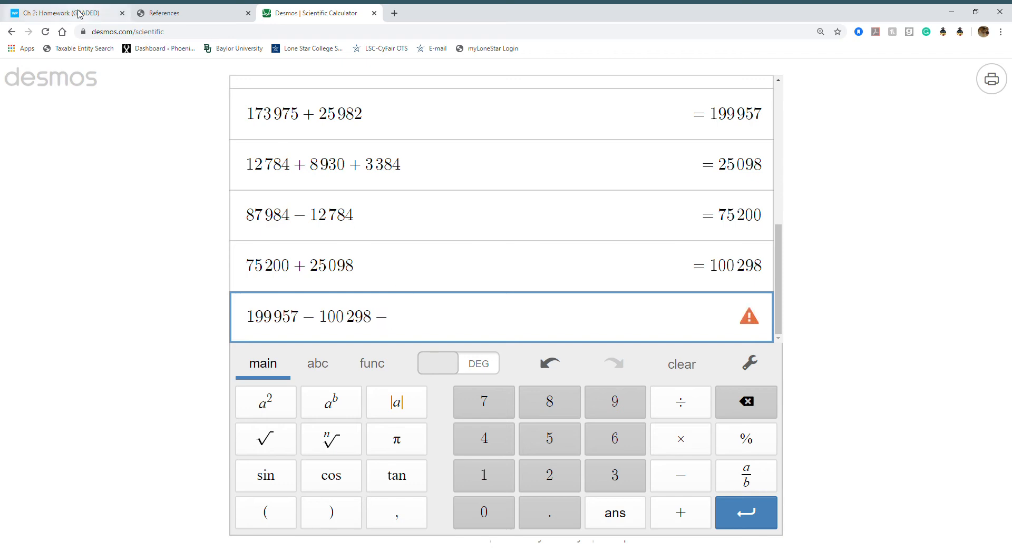
pyautogui.click(79, 15)
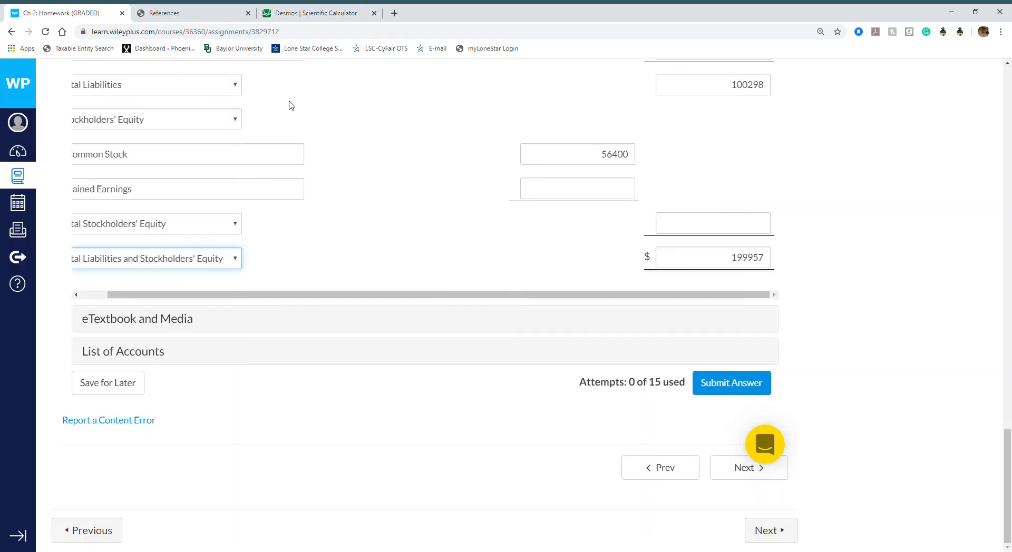
pyautogui.click(349, 15)
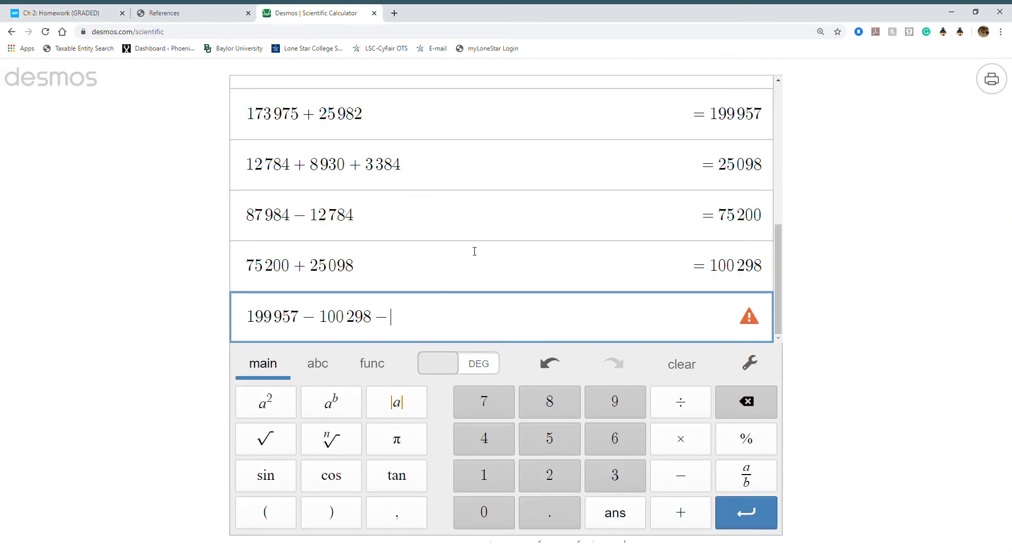
pyautogui.write('56400')
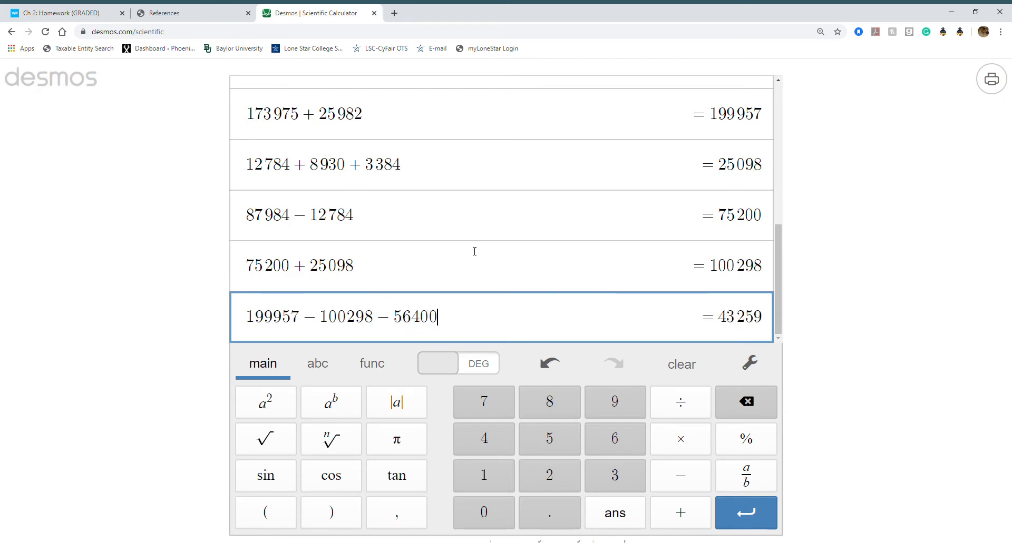
pyautogui.press('Return')
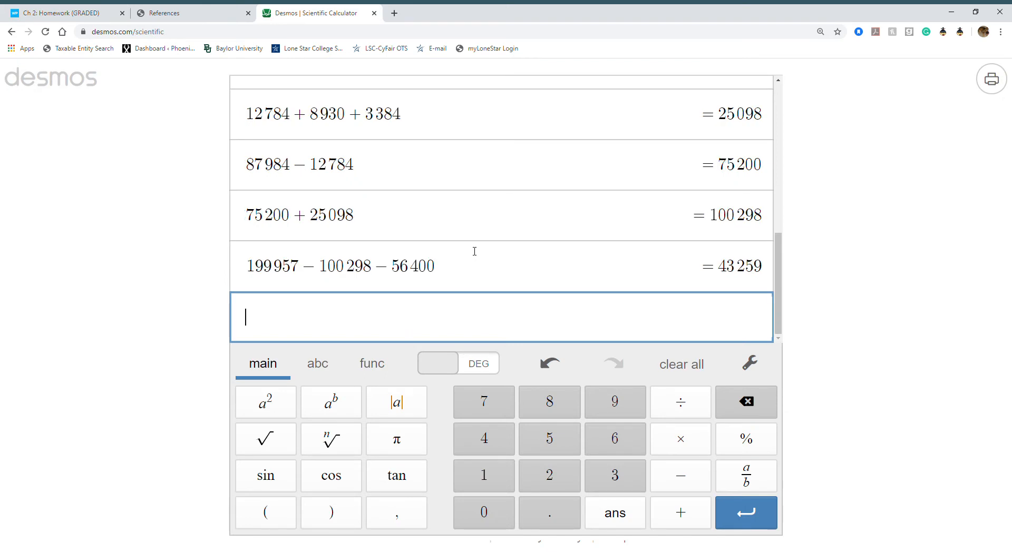
# Step: Return to the WileyPLUS homework and enter 43259 as the Retained Earnings amount
pyautogui.click(88, 17)
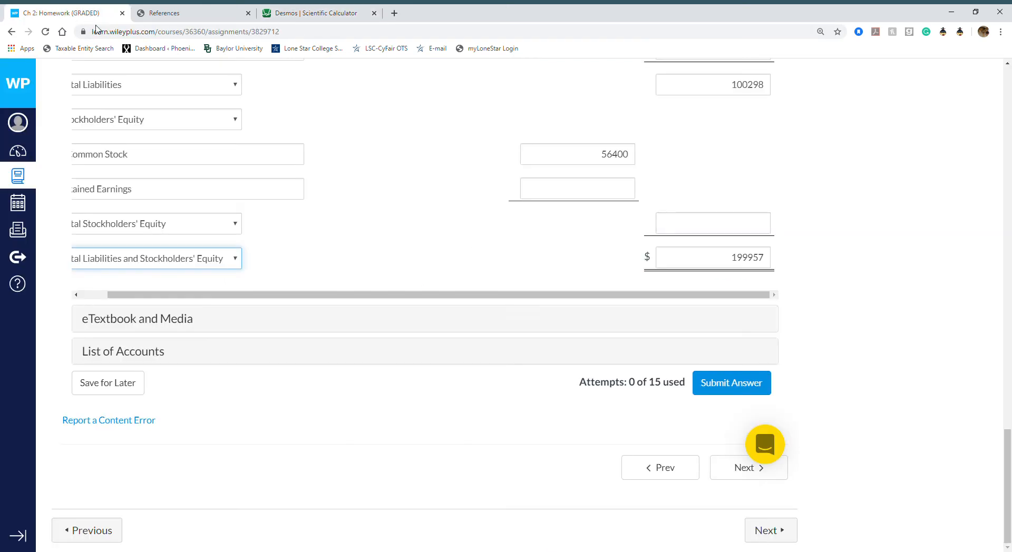
pyautogui.click(584, 195)
pyautogui.write('43259')
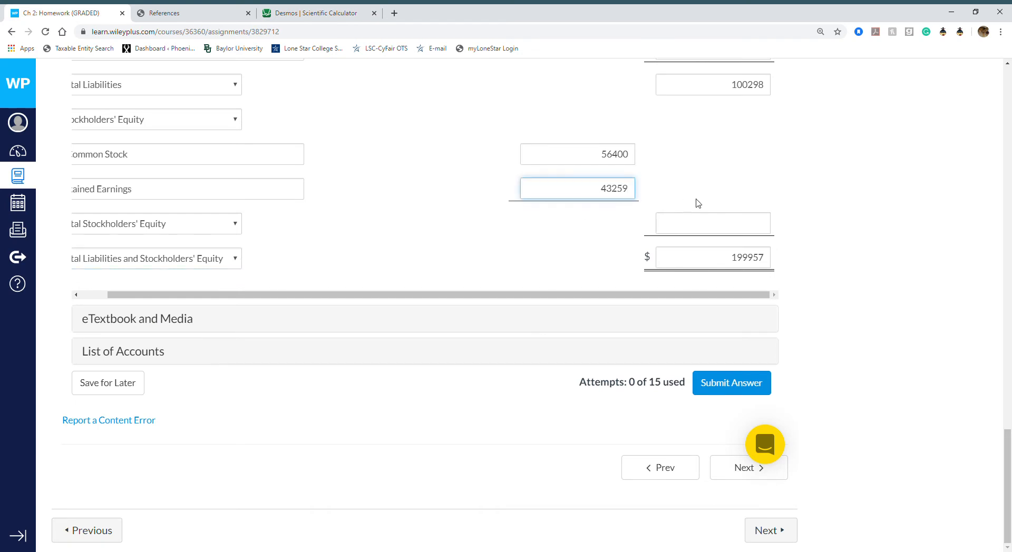
# Step: Compute 56400 + 43259 in Desmos and enter 99659 in WileyPLUS as the Total Stockholders' Equity amount
pyautogui.click(715, 224)
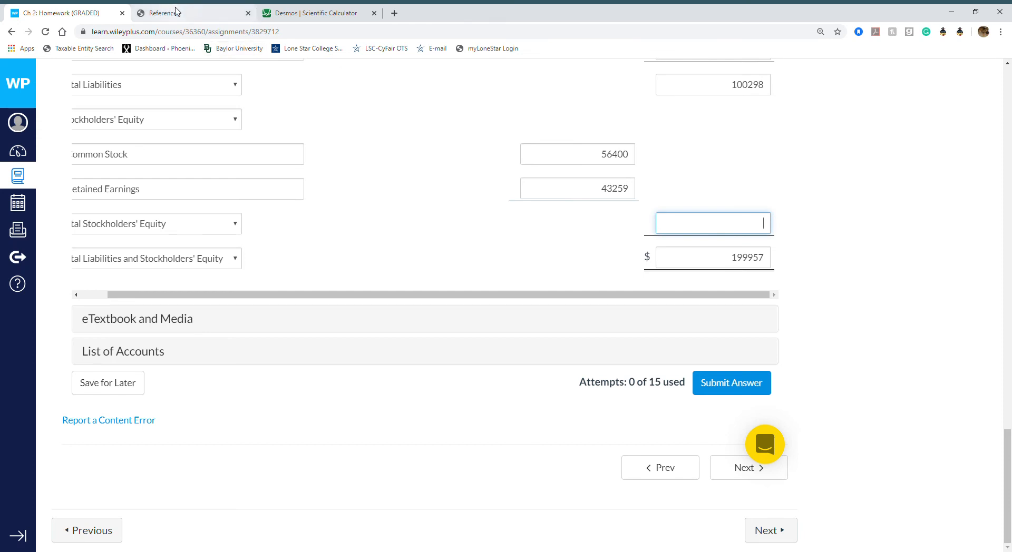
pyautogui.click(303, 17)
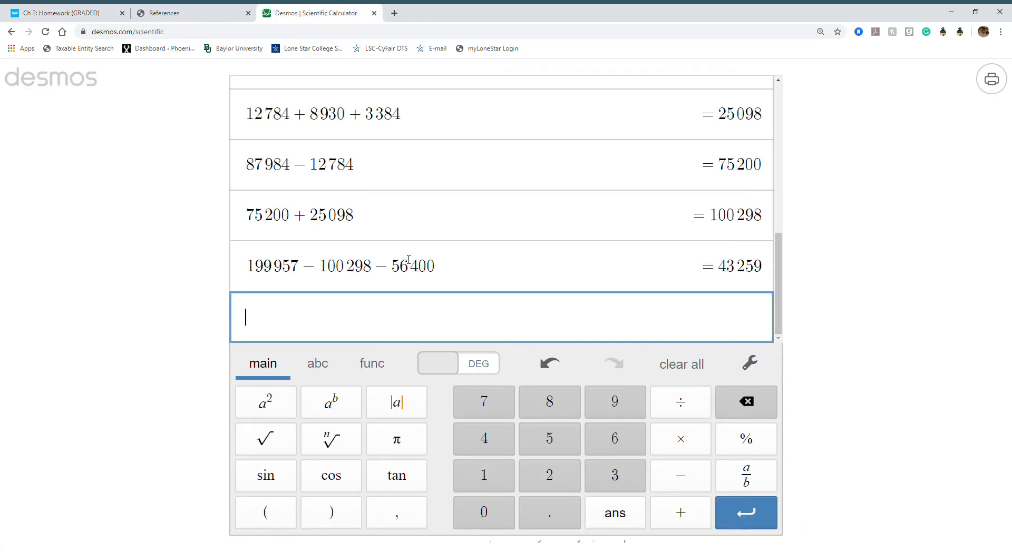
pyautogui.write('56 400 ')
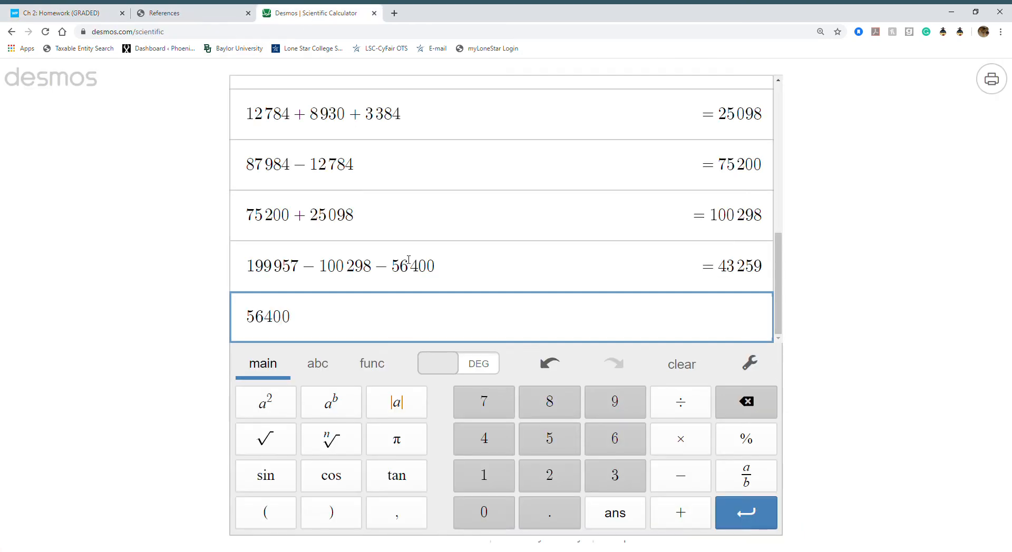
pyautogui.write('+ 43 ')
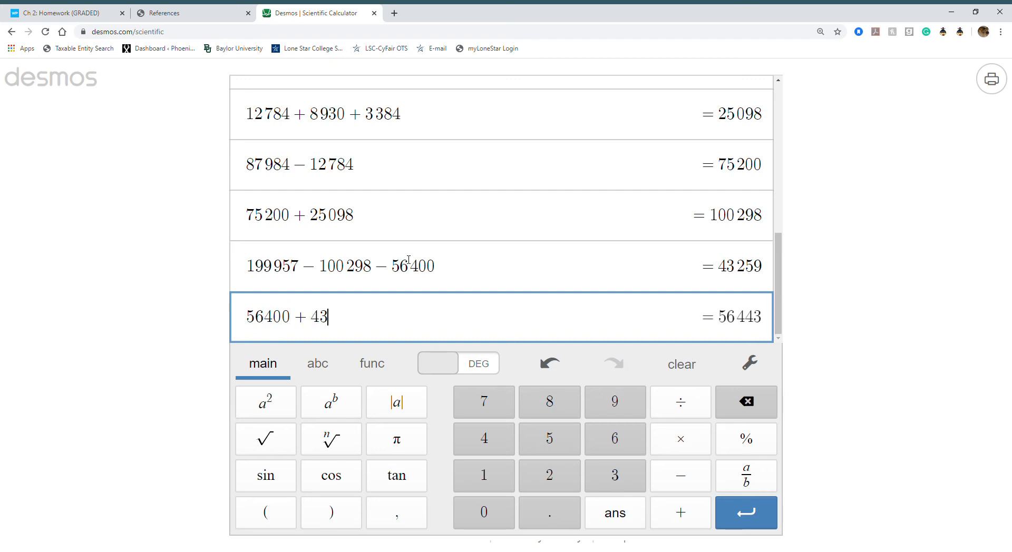
pyautogui.write('259')
pyautogui.press('Return')
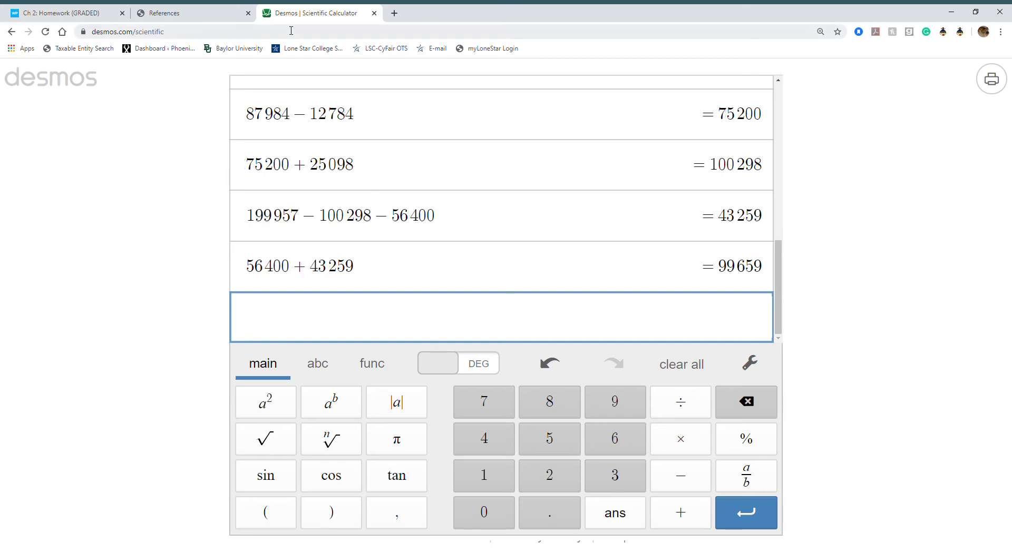
pyautogui.click(52, 9)
pyautogui.write('99659')
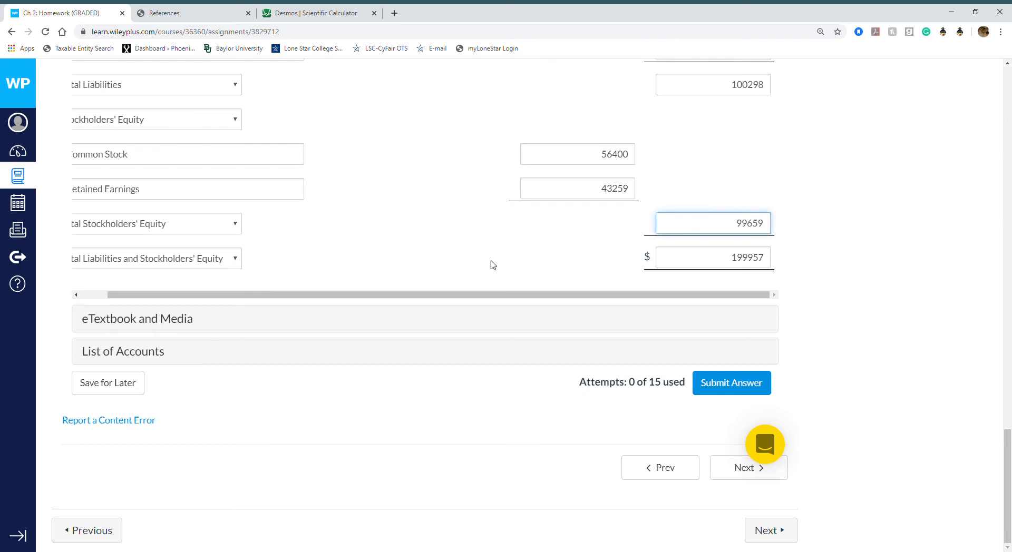
# Step: Look up service revenue and insurance expense in the Bonita Industries item list and start the Desmos expression 13818 − 733
pyautogui.moveTo(1010, 460); pyautogui.dragTo(1008, 161)
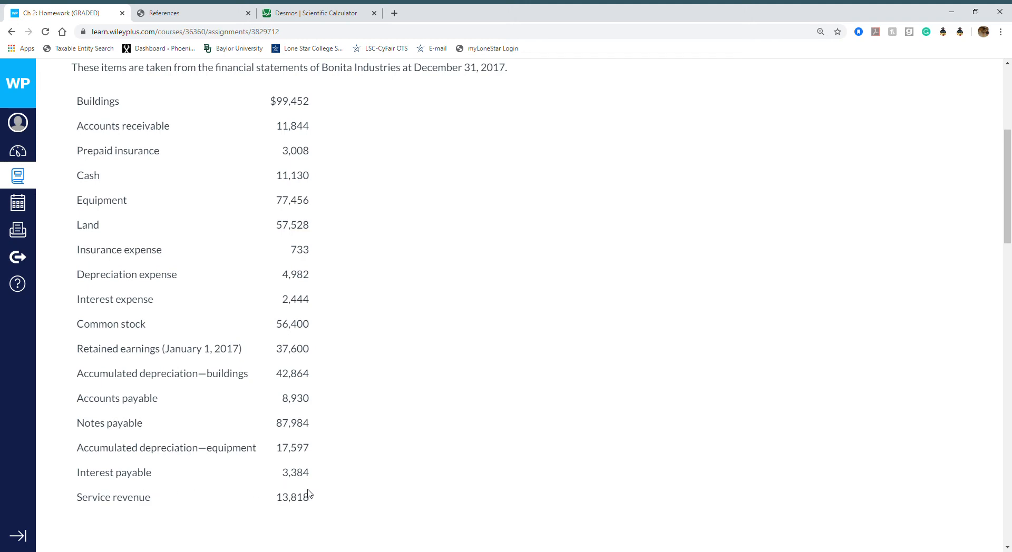
pyautogui.moveTo(312, 499); pyautogui.dragTo(179, 507)
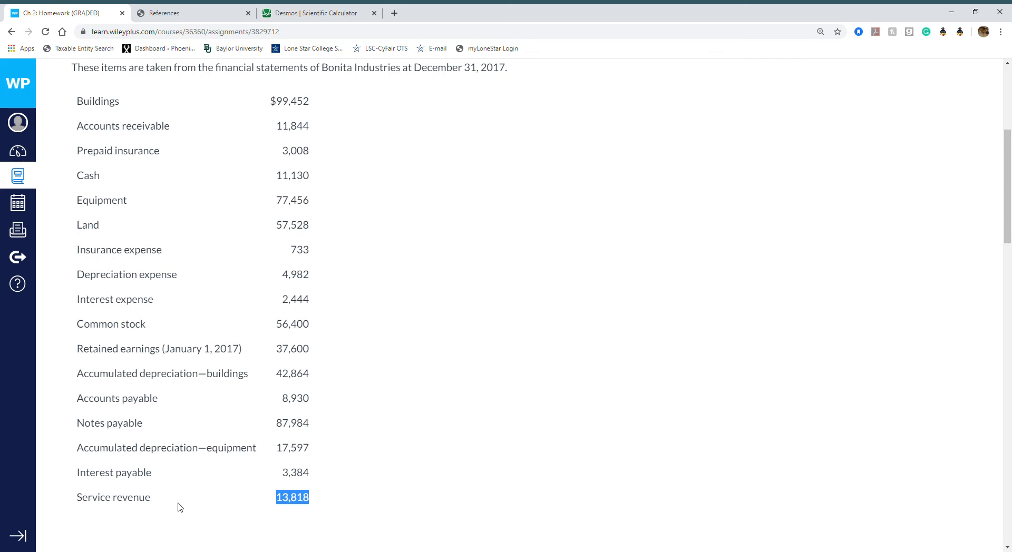
pyautogui.click(336, 14)
pyautogui.write('13')
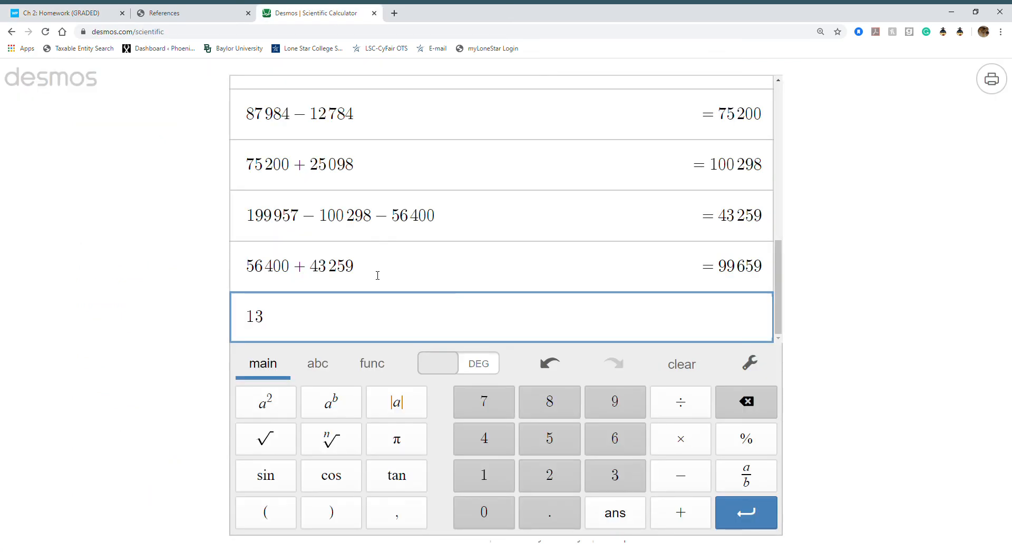
pyautogui.write('818')
pyautogui.write('-')
pyautogui.click(85, 12)
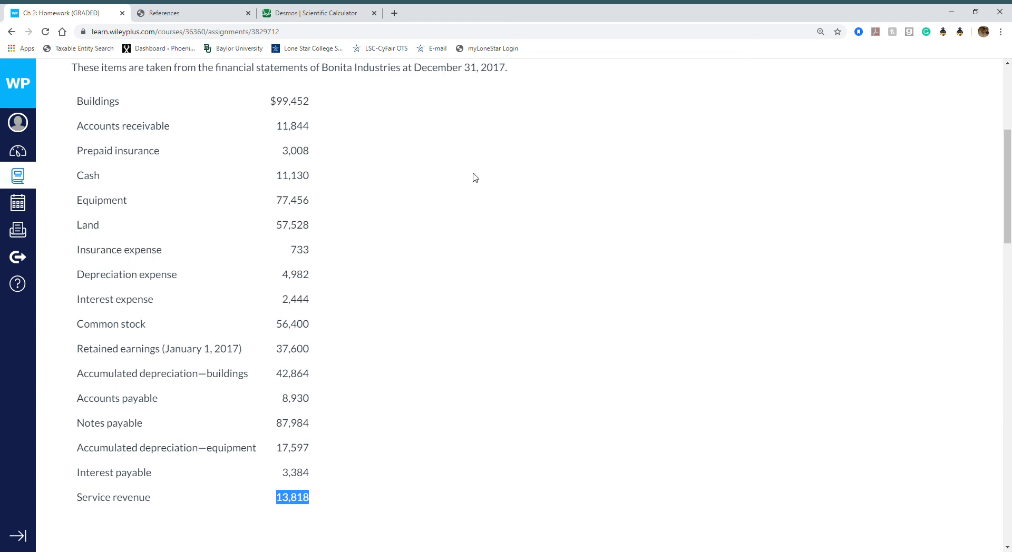
pyautogui.click(330, 9)
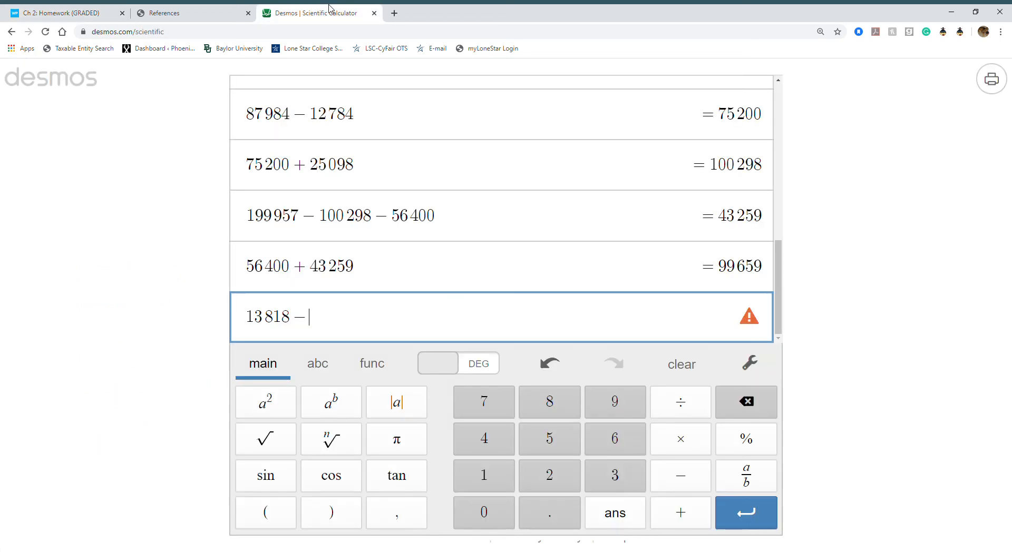
pyautogui.write('733-')
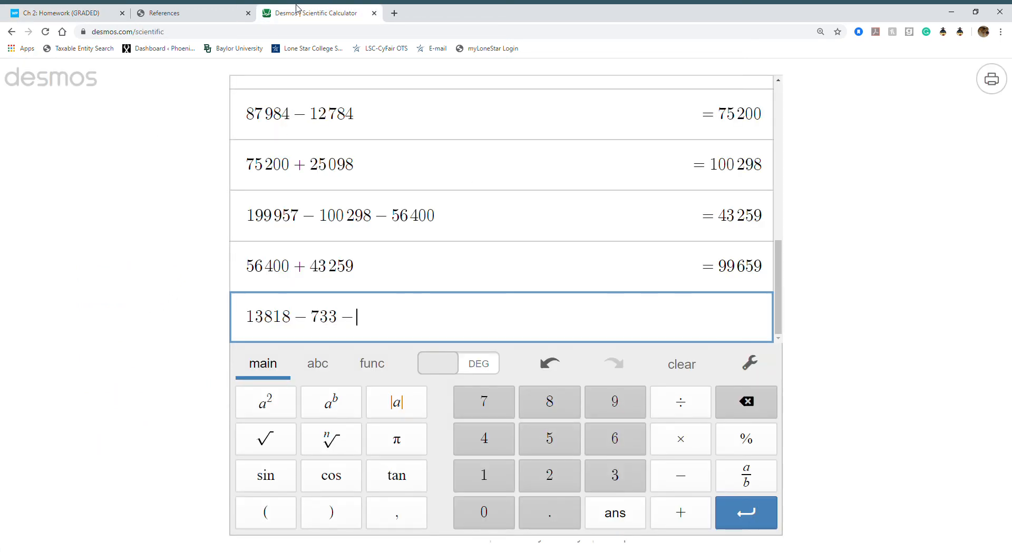
# Step: Subtract the depreciation expense 4982 and interest expense 2444 from the Desmos expression, checking both amounts in the WileyPLUS item list
pyautogui.click(82, 12)
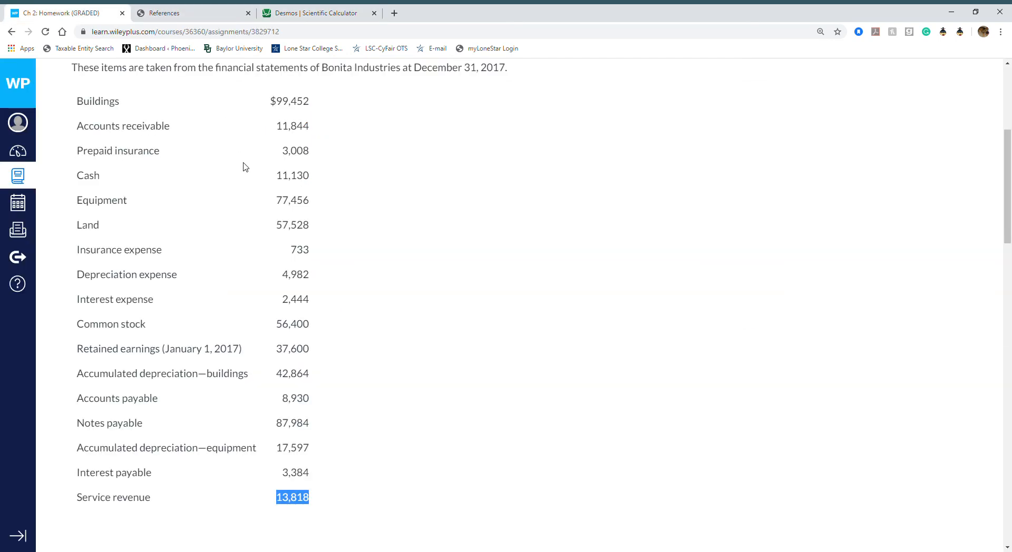
pyautogui.click(331, 16)
pyautogui.write('4982-')
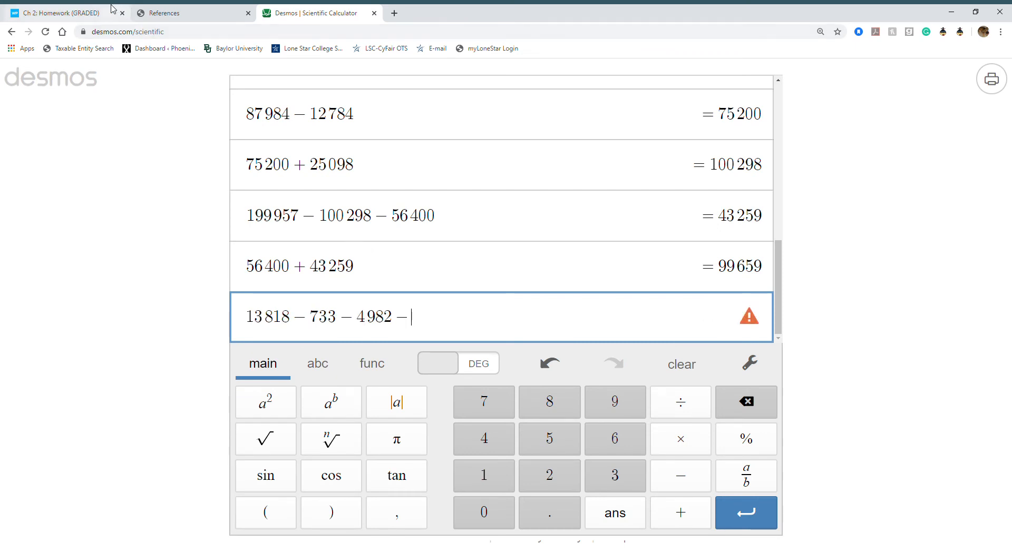
pyautogui.click(88, 15)
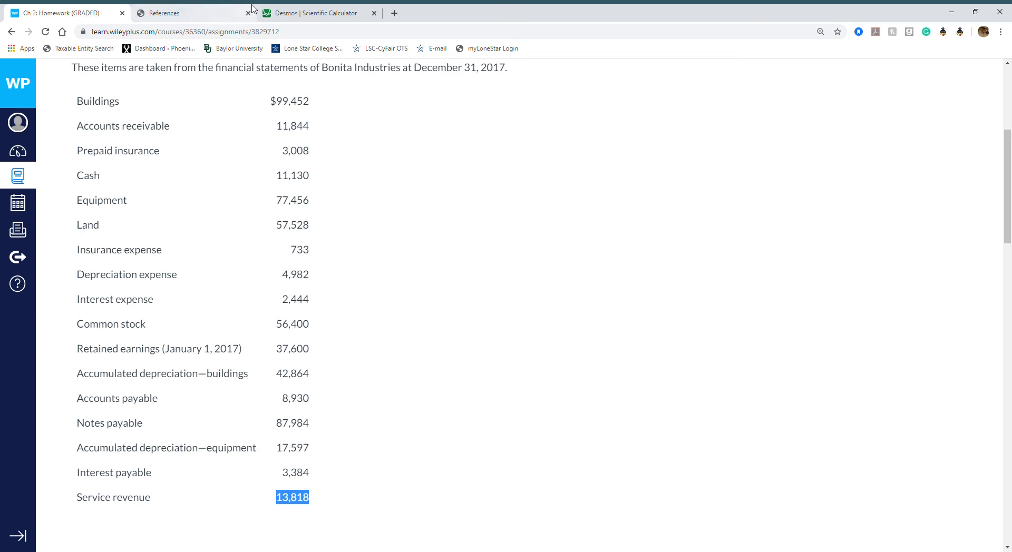
pyautogui.click(327, 14)
pyautogui.write('2444')
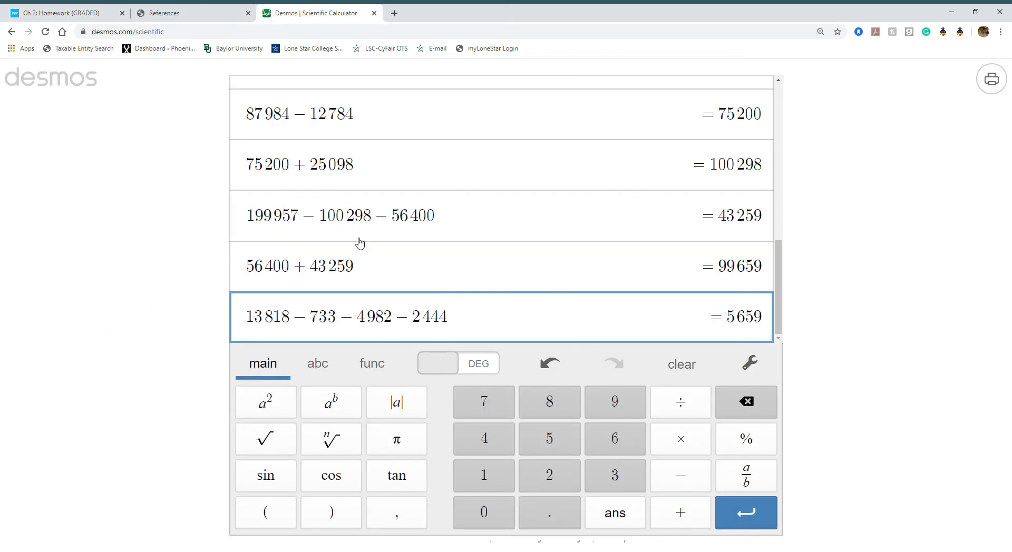
# Step: Add the January 1 retained earnings of 37600 to the Desmos expression and evaluate it
pyautogui.click(75, 9)
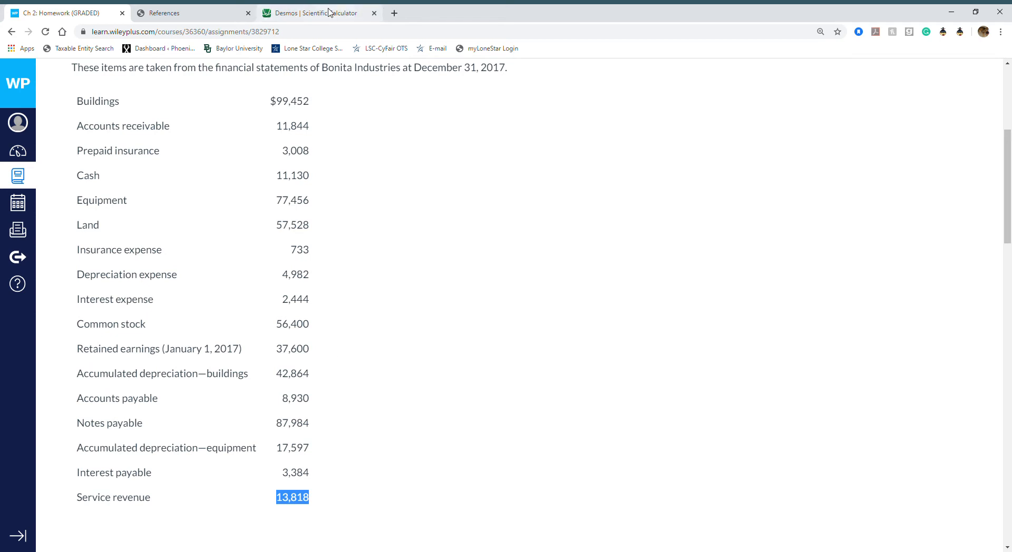
pyautogui.click(302, 14)
pyautogui.write('+ ')
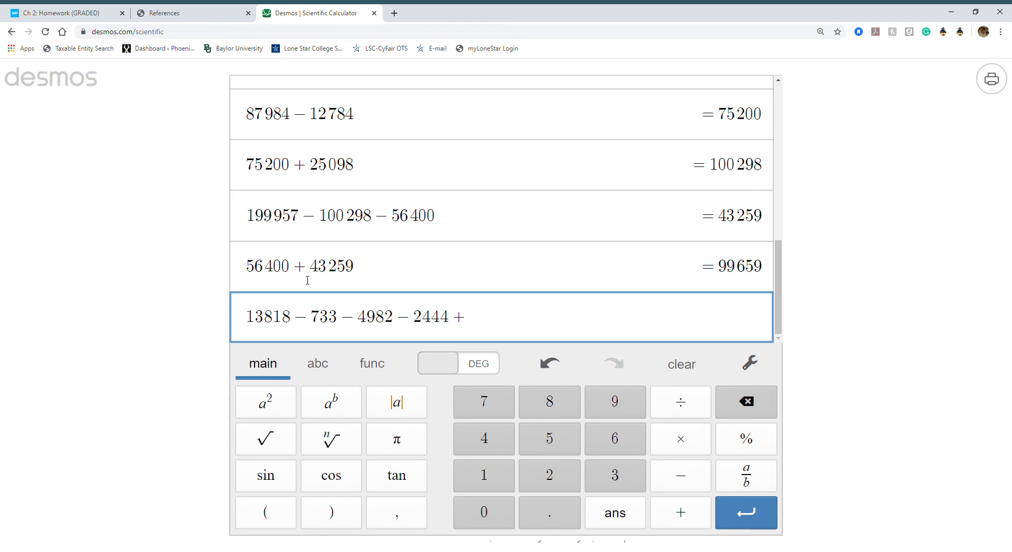
pyautogui.write('37600')
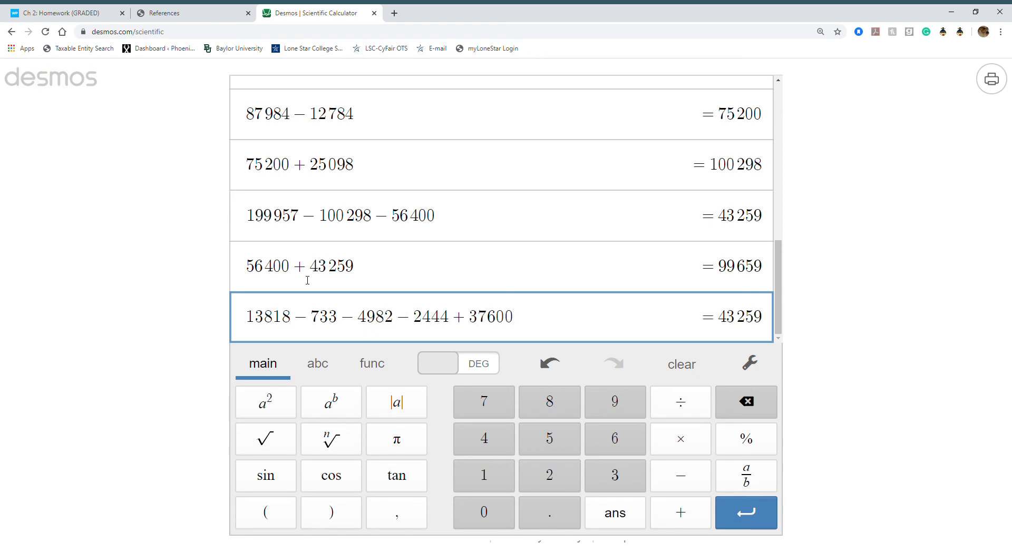
pyautogui.press('Return')
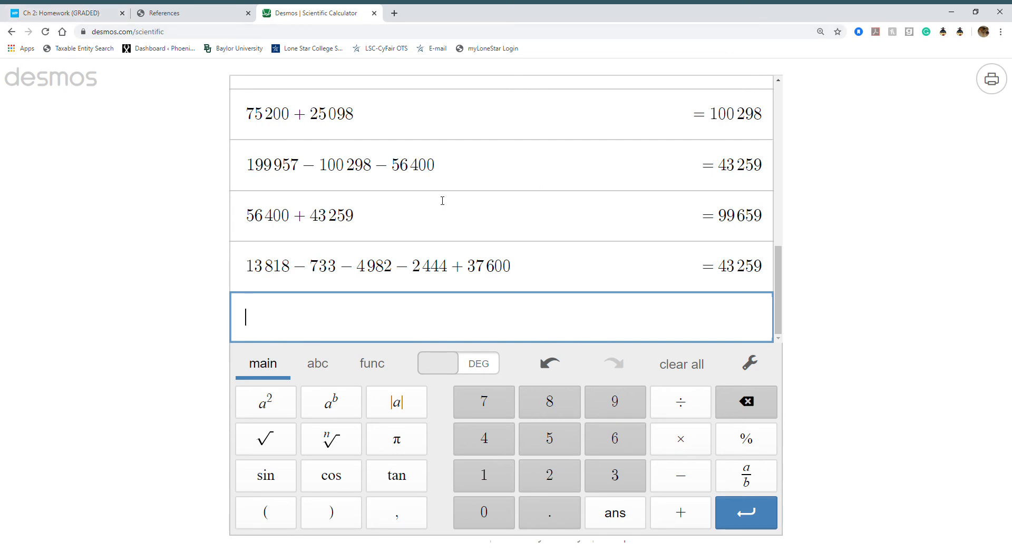
# Step: Return to WileyPLUS, submit the completed balance sheet for Question 2 and move on to Question 3
pyautogui.click(60, 17)
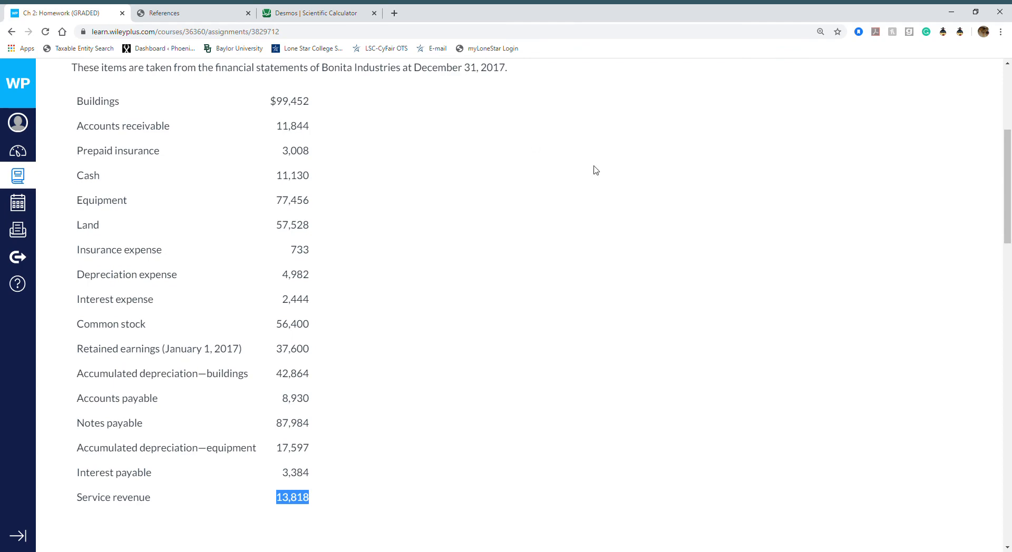
pyautogui.moveTo(1007, 202); pyautogui.dragTo(994, 505)
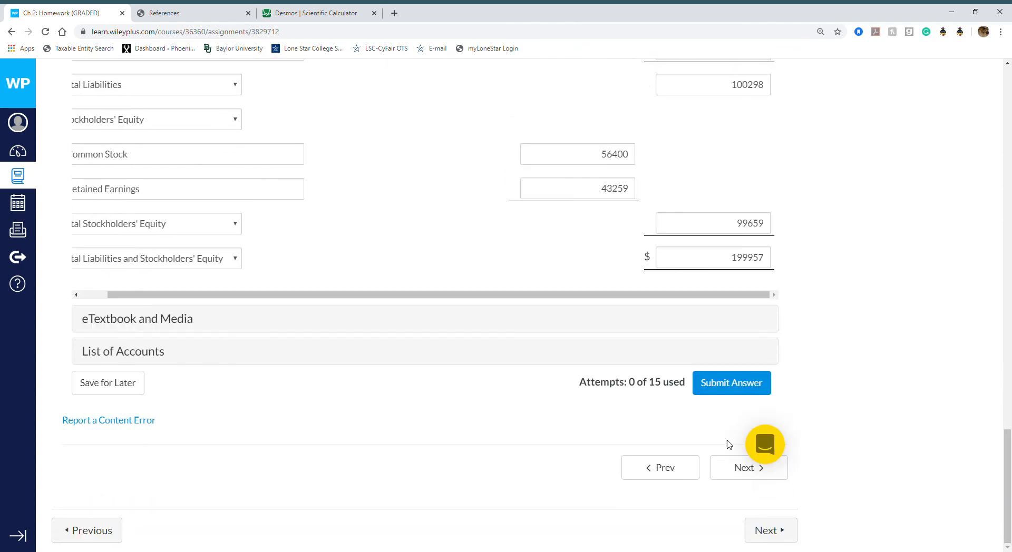
pyautogui.click(733, 389)
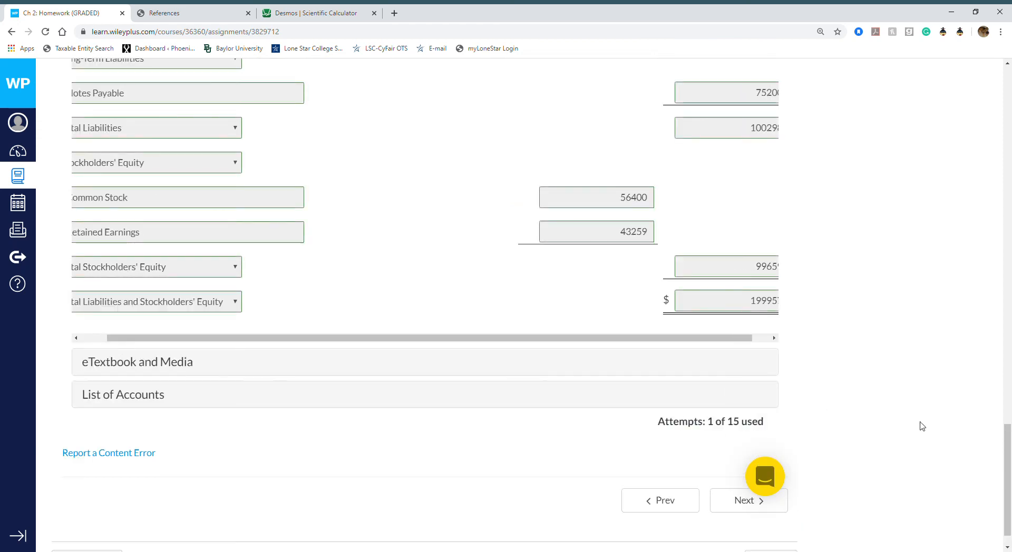
pyautogui.moveTo(1008, 446); pyautogui.dragTo(1010, 87)
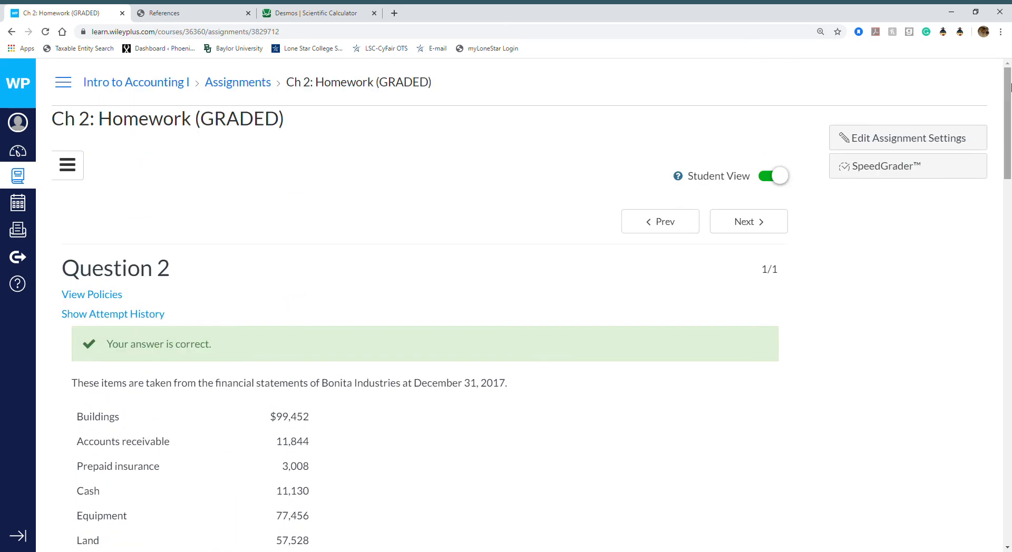
pyautogui.click(740, 221)
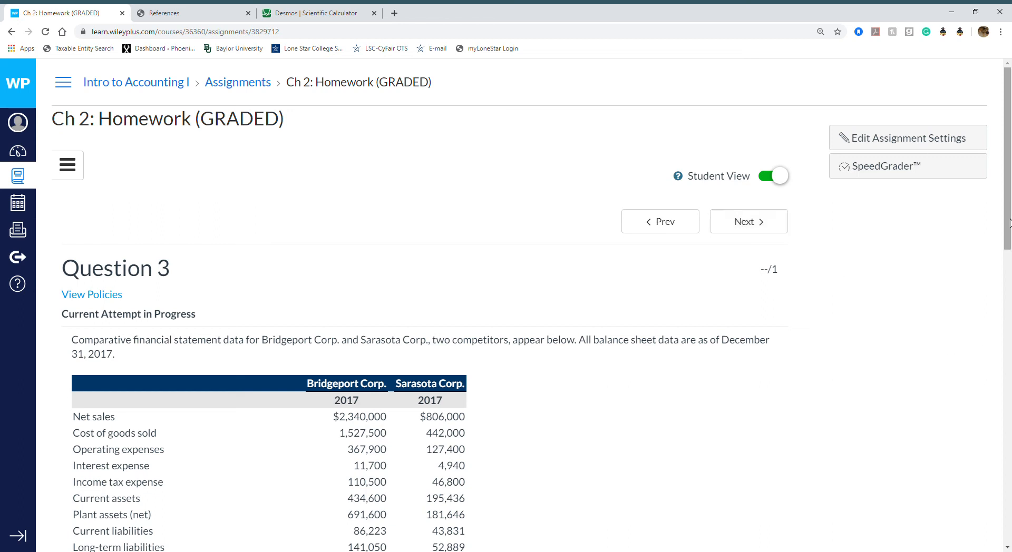
# Step: Examine Question 3's requirements in parts (a) to (c) and the comparative financial data for Bridgeport Corp. and Sarasota Corp
pyautogui.moveTo(1009, 221); pyautogui.dragTo(1001, 422)
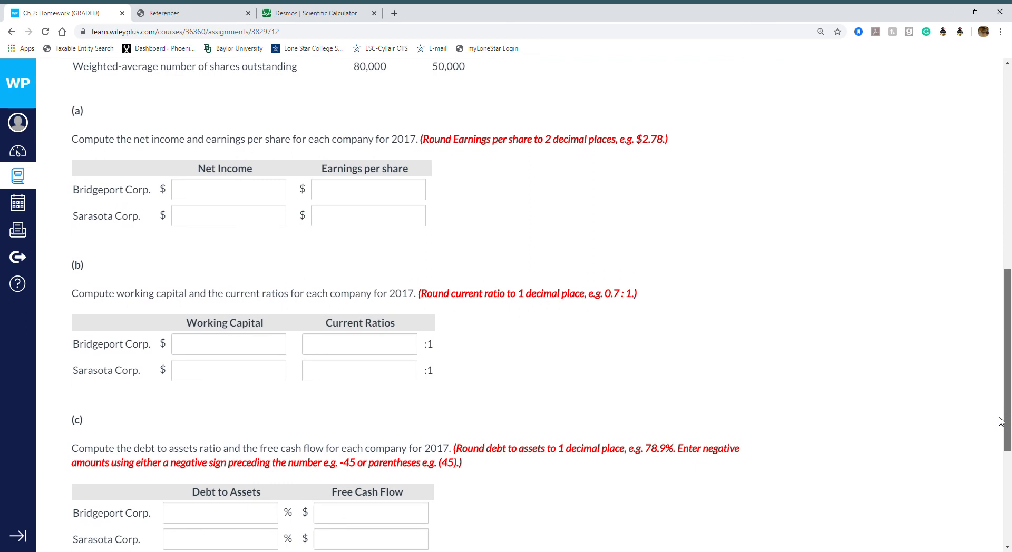
pyautogui.moveTo(1001, 421); pyautogui.dragTo(1001, 422)
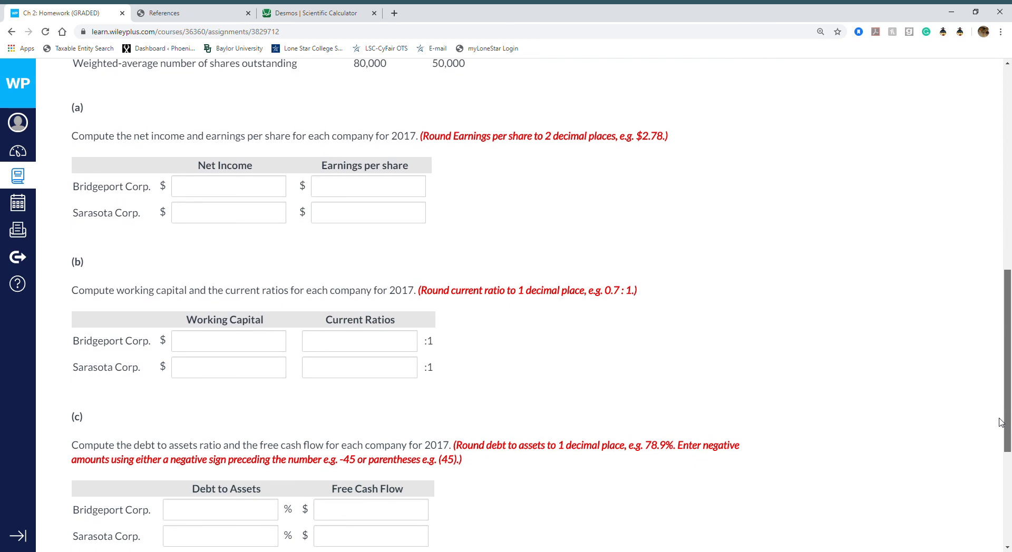
pyautogui.moveTo(1001, 423); pyautogui.dragTo(996, 472)
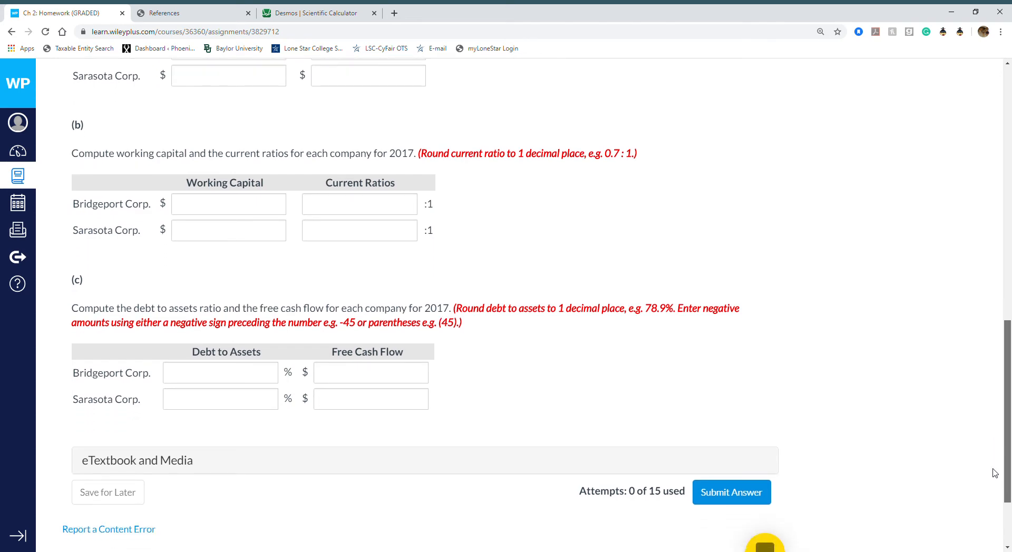
pyautogui.moveTo(995, 473); pyautogui.dragTo(995, 473)
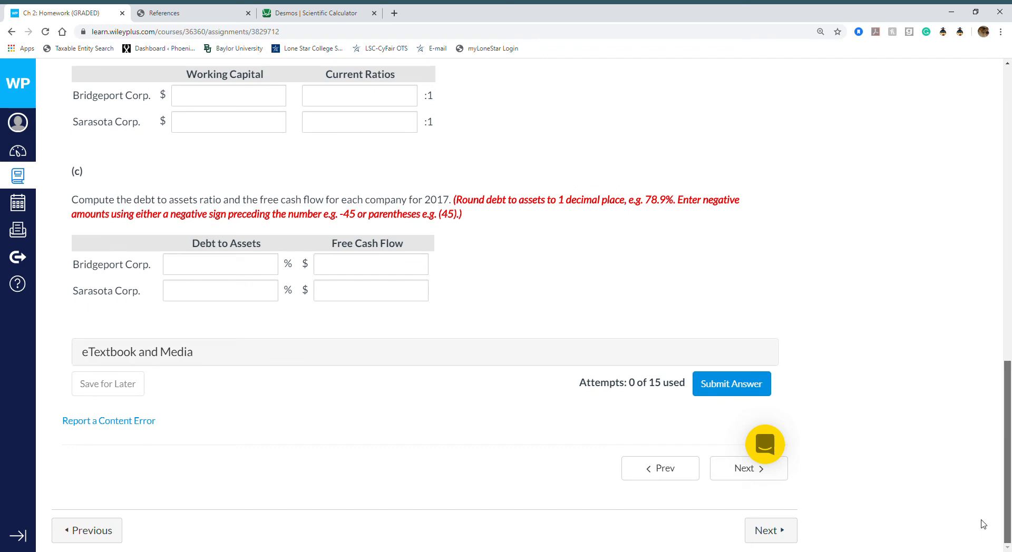
pyautogui.scroll(4, 979, 446)
pyautogui.scroll(-3, 971, 458)
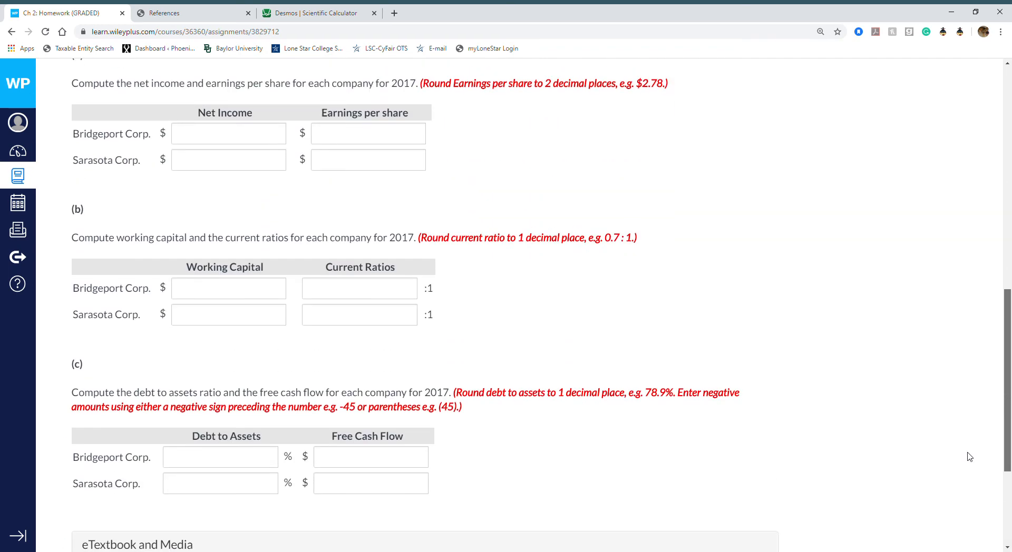
pyautogui.scroll(10, 972, 401)
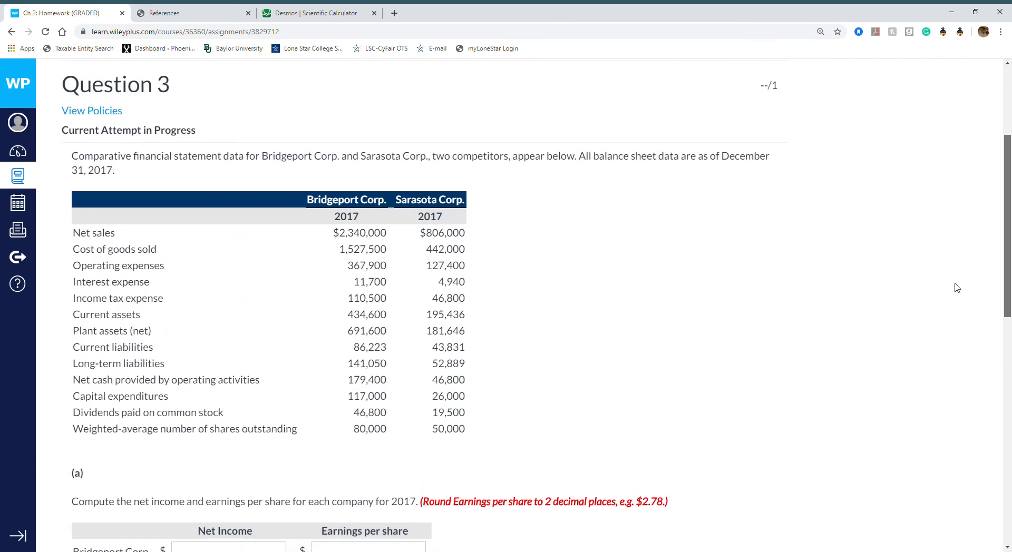
pyautogui.scroll(-2, 956, 295)
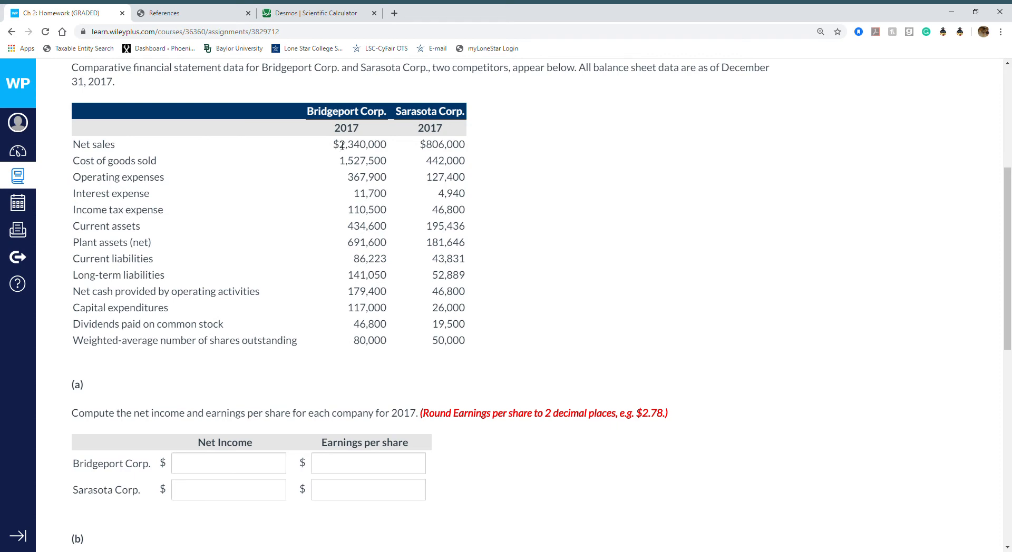
# Step: Switch to Desmos and enter Bridgeport Corp.'s net sales of 2340000 from the comparative data as the start of a new expression
pyautogui.click(315, 15)
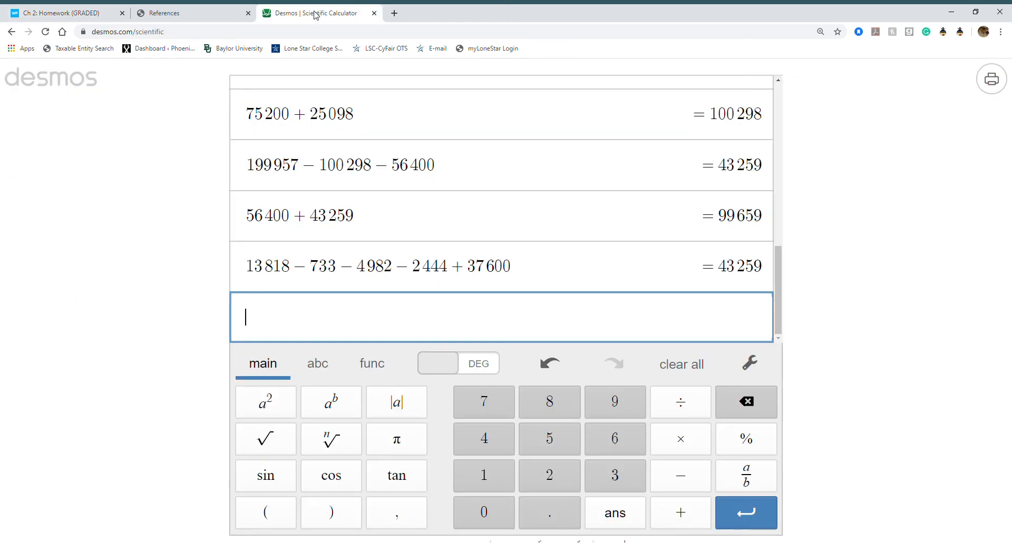
pyautogui.click(216, 14)
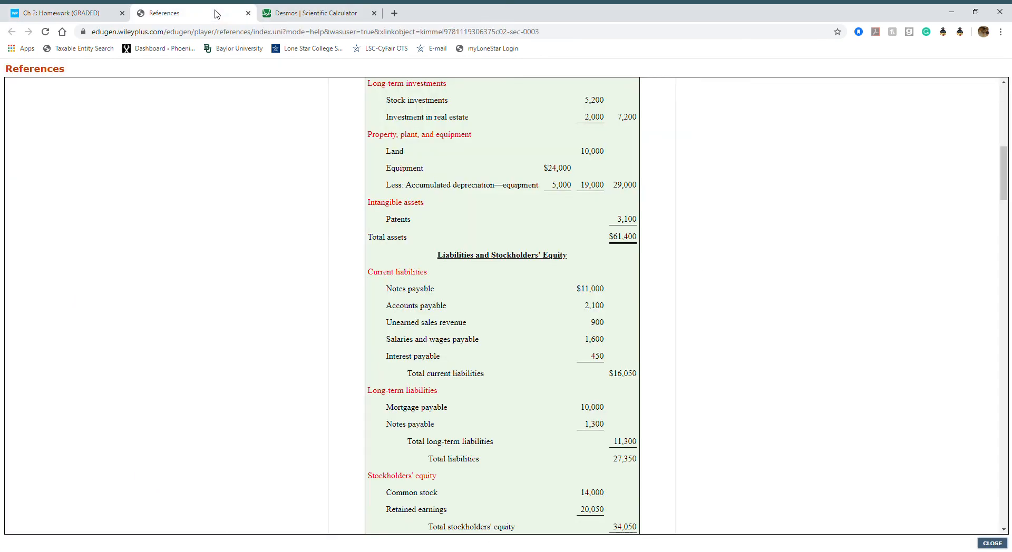
pyautogui.click(69, 12)
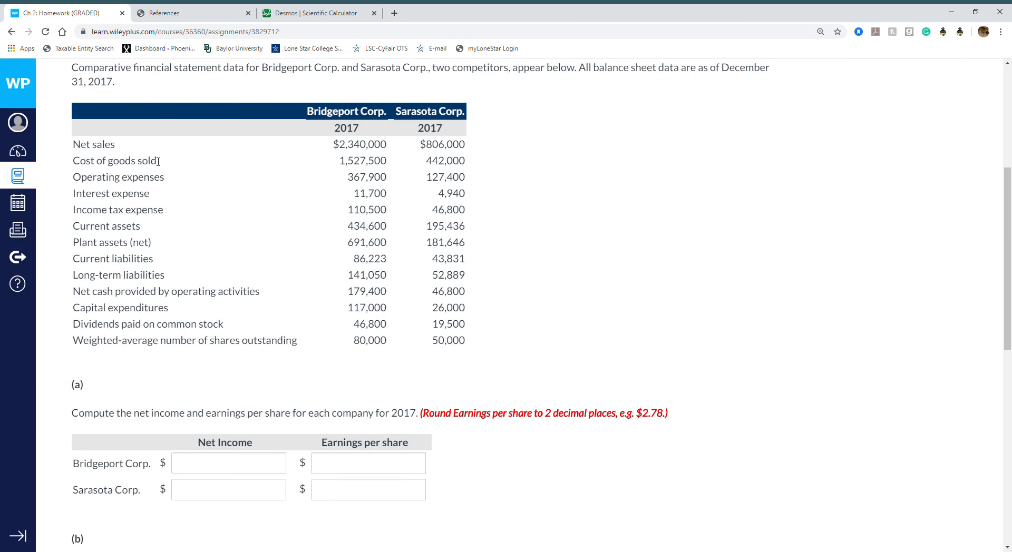
pyautogui.click(327, 20)
pyautogui.write('23')
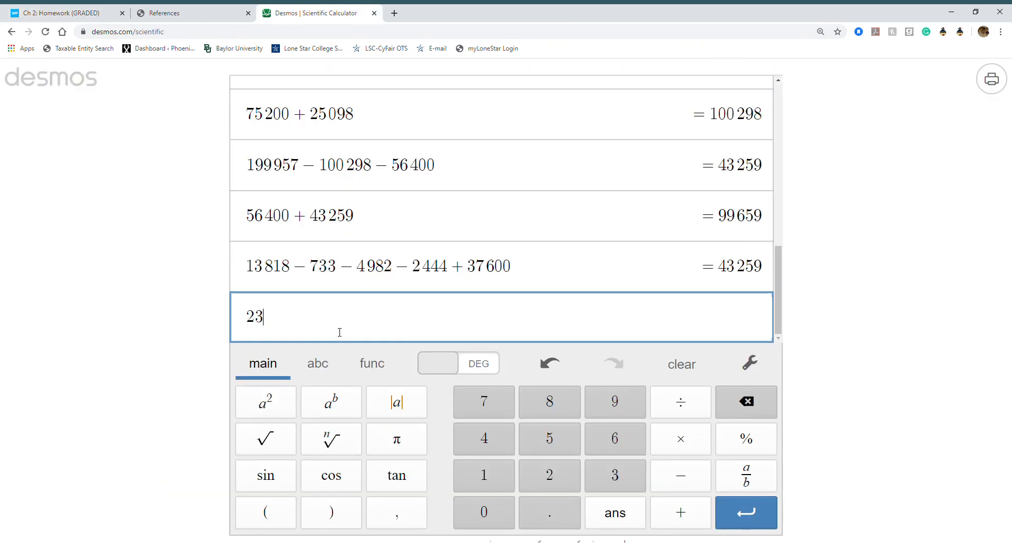
pyautogui.write('40000')
# Step: Look up Bridgeport's cost of goods sold in WileyPLUS and subtract 1527500 from the net sales in Desmos
pyautogui.click(83, 13)
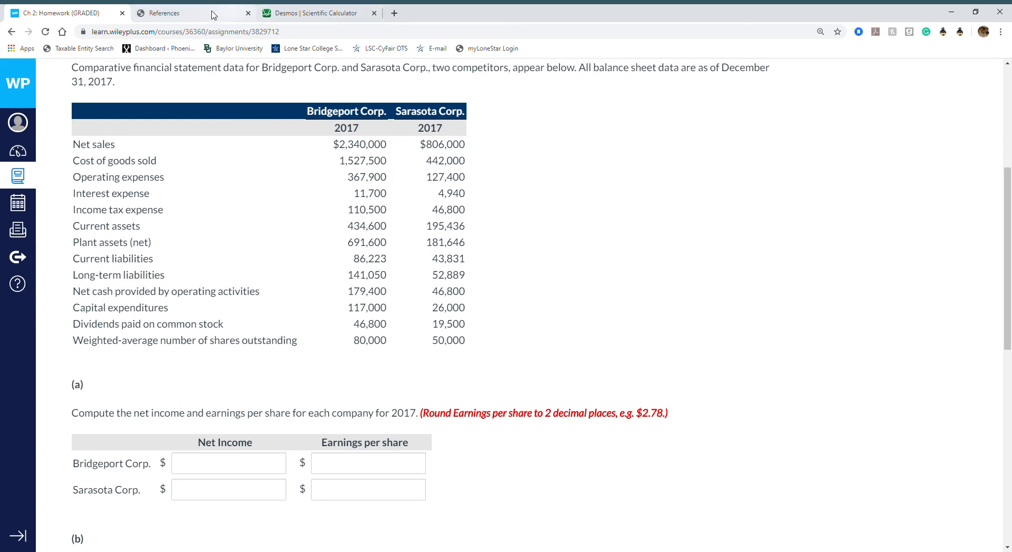
pyautogui.click(302, 13)
pyautogui.write('1527500')
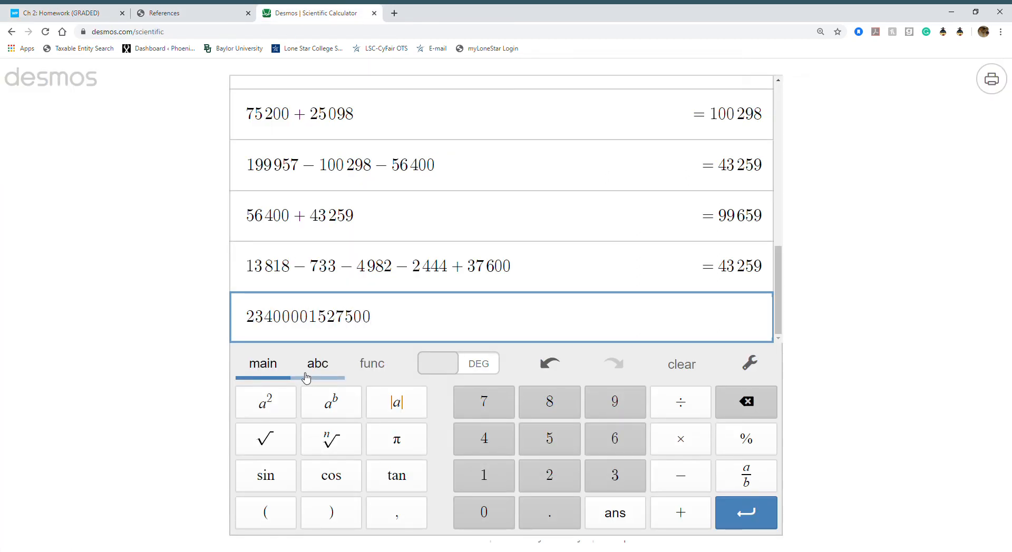
pyautogui.press('Left')
pyautogui.press('Left')
pyautogui.press('Left')
pyautogui.press('Left')
pyautogui.press('Left')
pyautogui.press('Left')
pyautogui.press('Left')
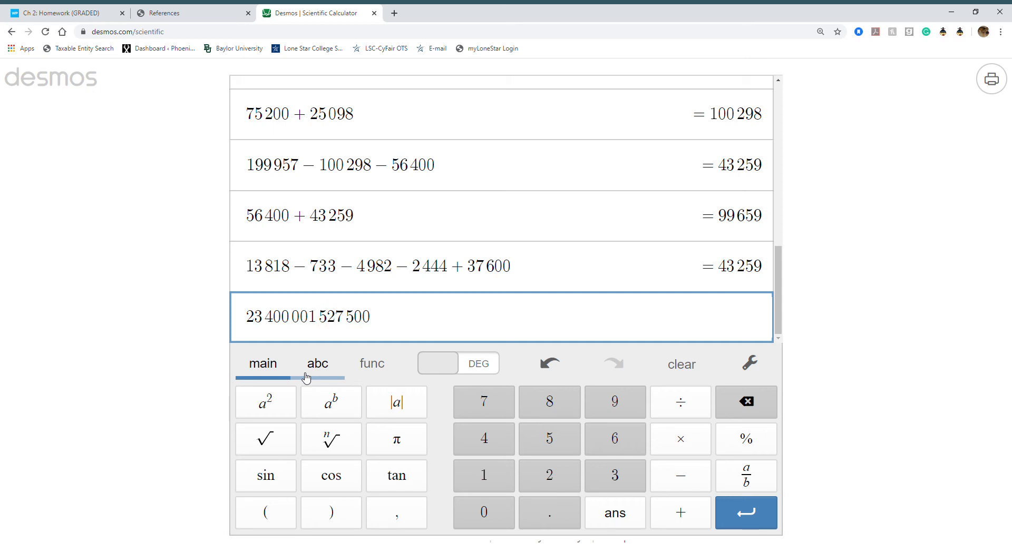
pyautogui.write('-')
pyautogui.press('Right')
pyautogui.press('Right')
pyautogui.press('Right')
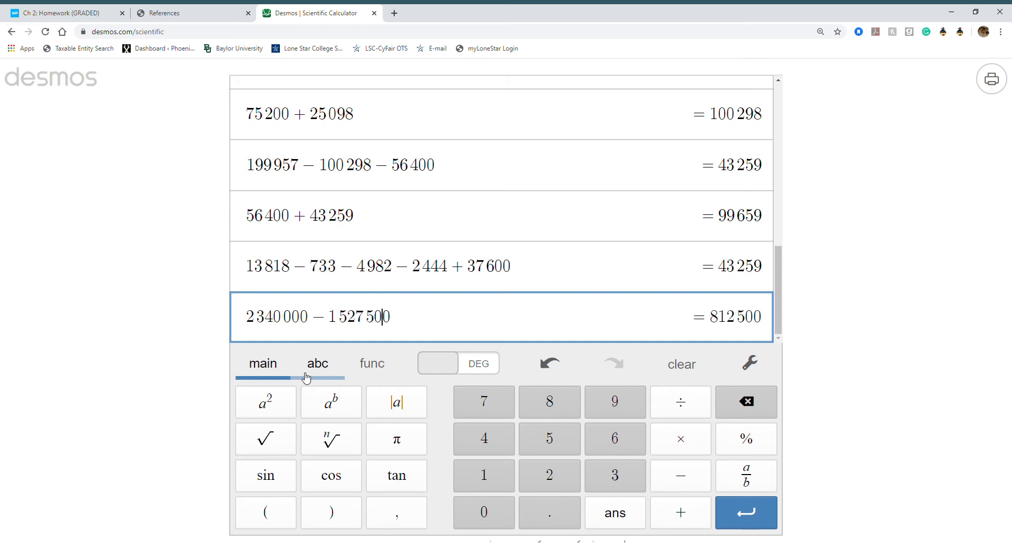
# Step: Close the References page and subtract Bridgeport's operating expenses of 367900 in the Desmos expression
pyautogui.write('-')
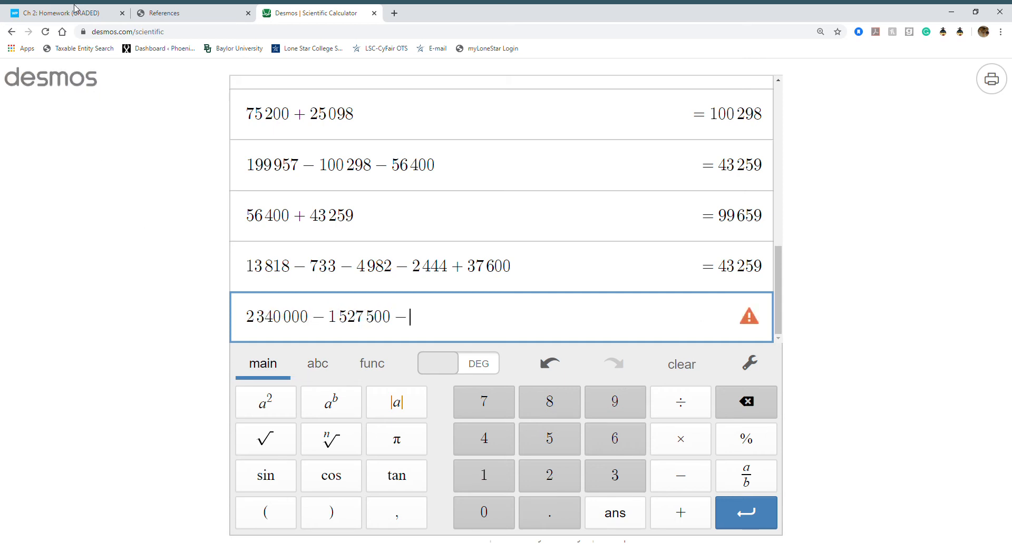
pyautogui.click(73, 11)
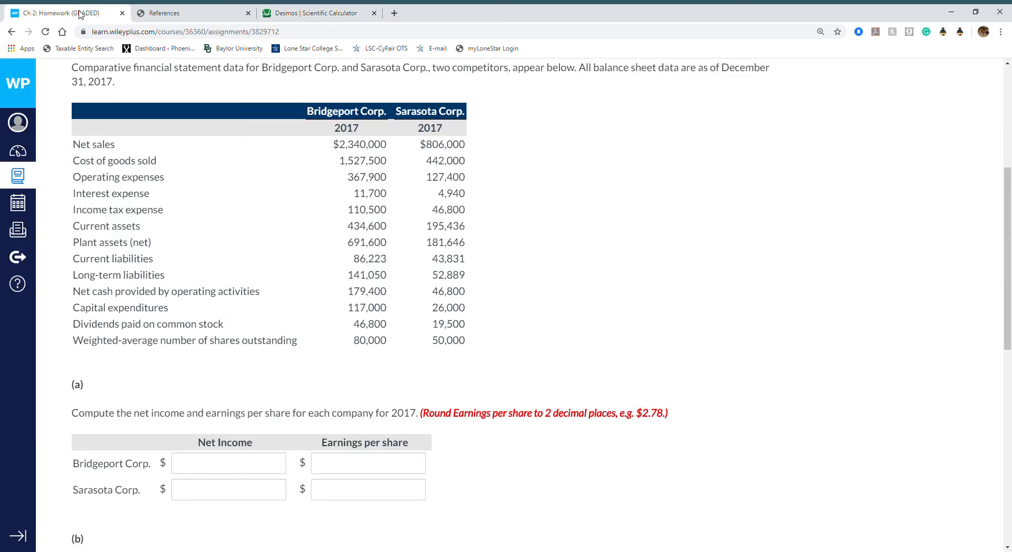
pyautogui.click(177, 19)
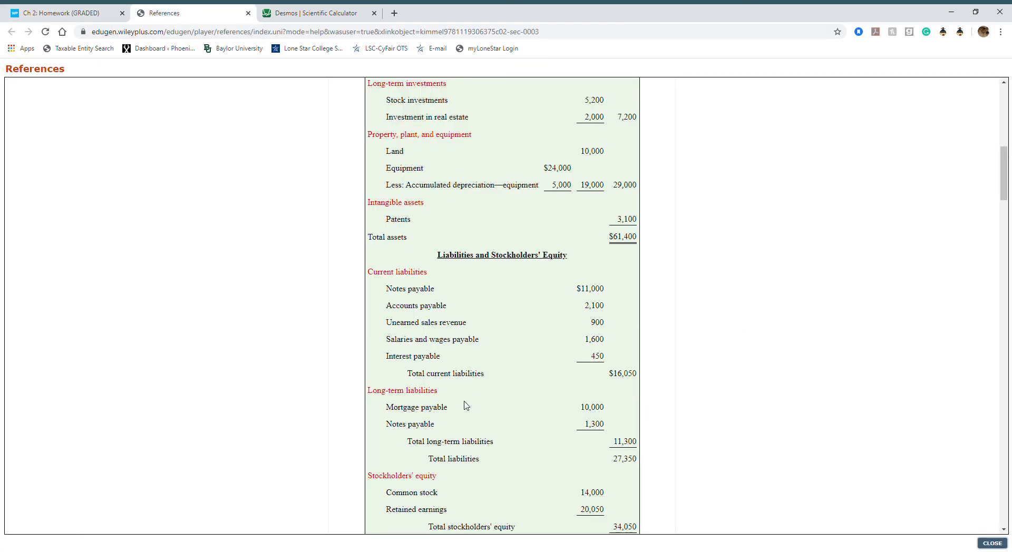
pyautogui.click(249, 13)
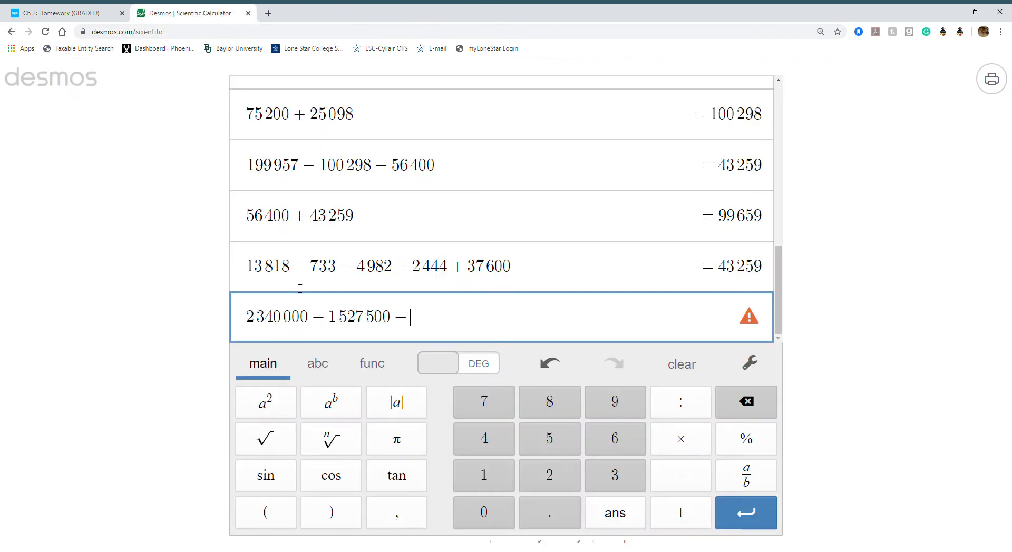
pyautogui.write('367900')
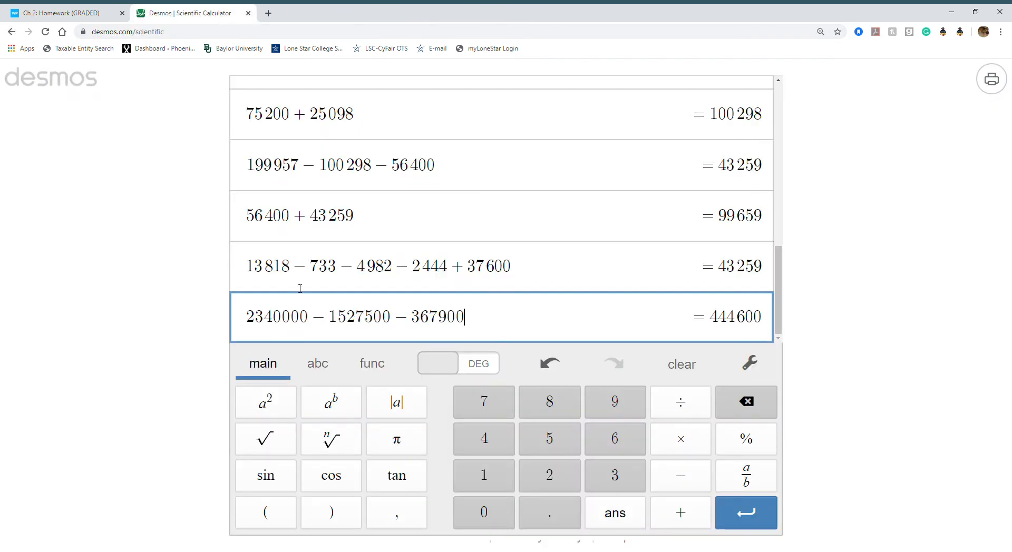
# Step: Check Bridgeport's interest expense in WileyPLUS and subtract 11700 in the Desmos expression
pyautogui.click(87, 11)
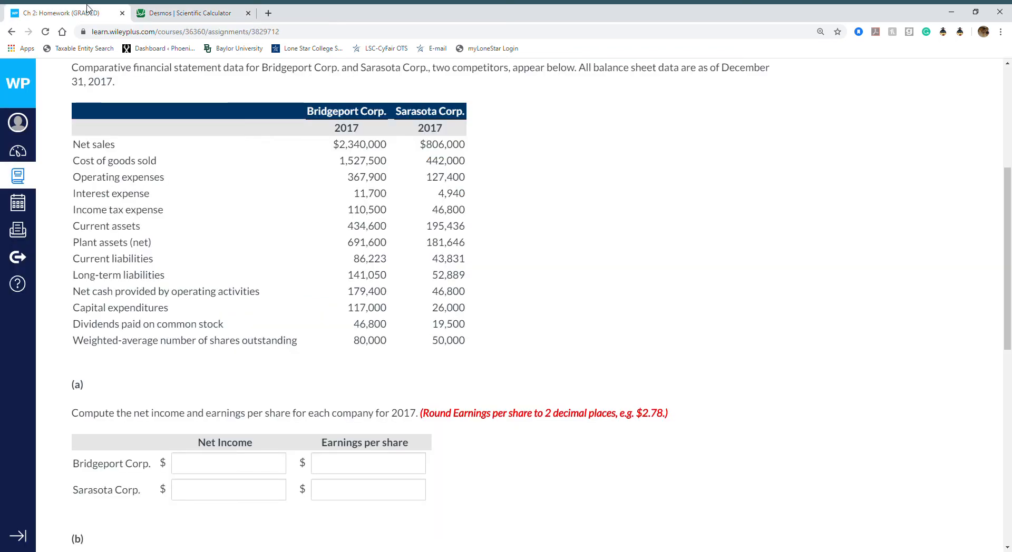
pyautogui.click(205, 14)
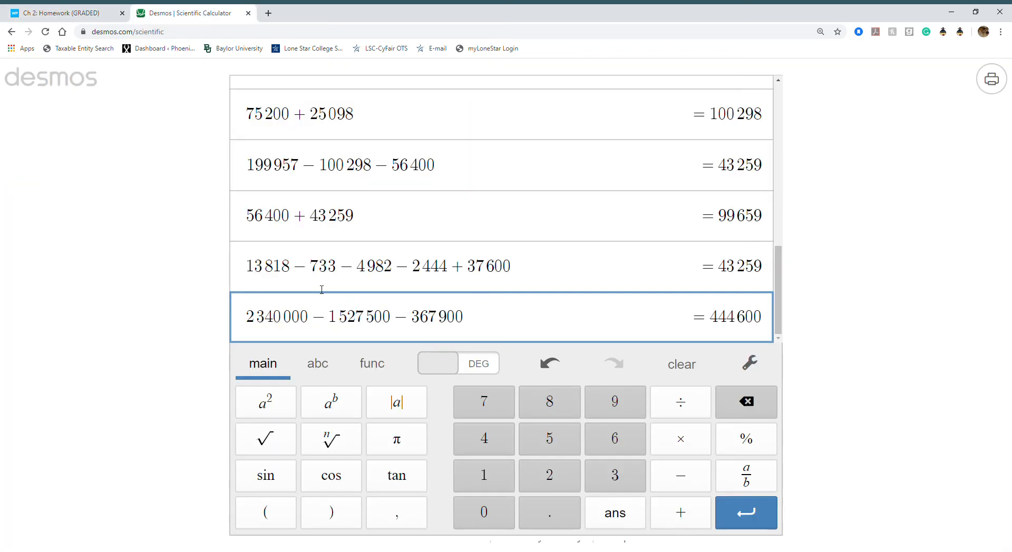
pyautogui.write('-11700')
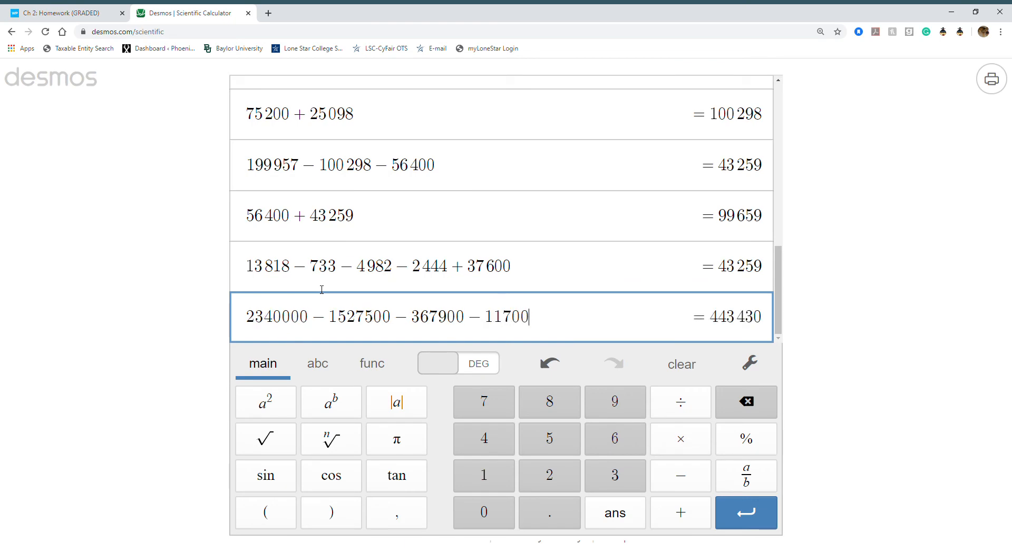
# Step: Subtract Bridgeport's income tax expense of 110500, looked up in WileyPLUS, and evaluate the Desmos expression
pyautogui.write('-')
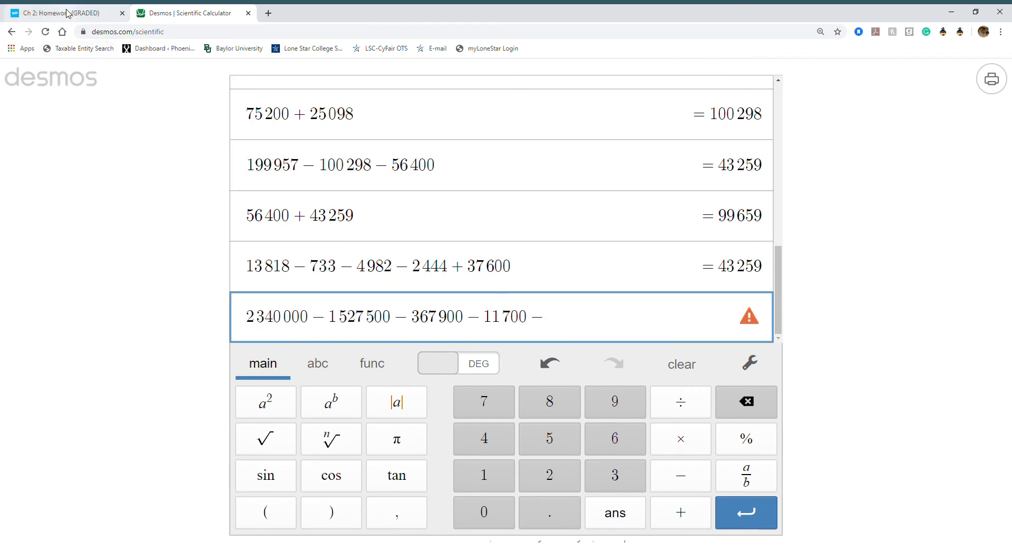
pyautogui.click(67, 13)
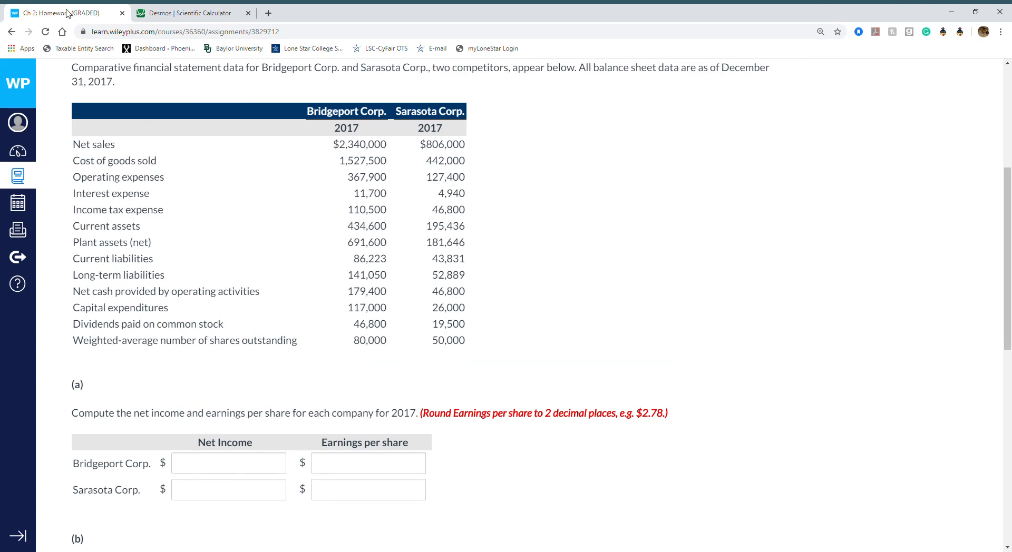
pyautogui.click(174, 13)
pyautogui.write('1')
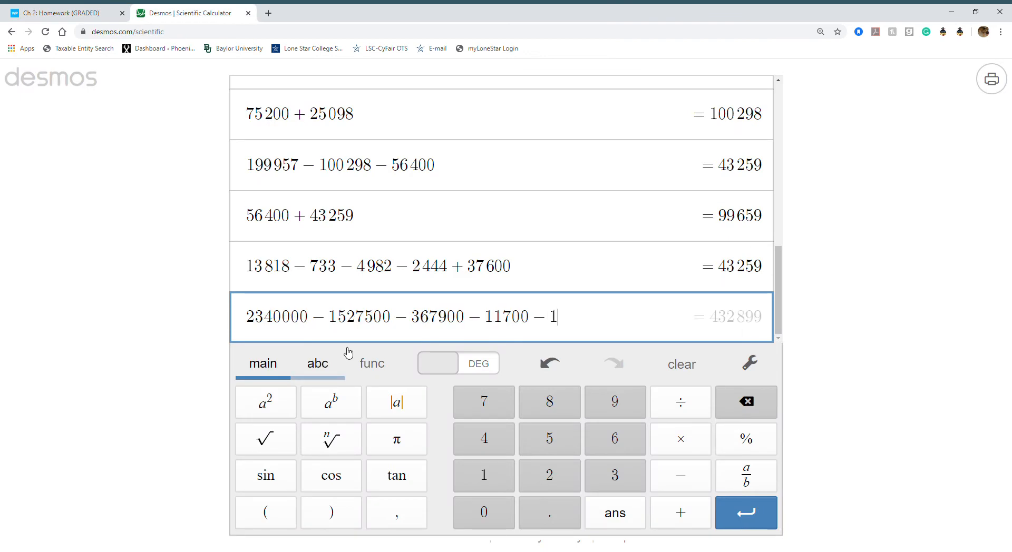
pyautogui.write('10500')
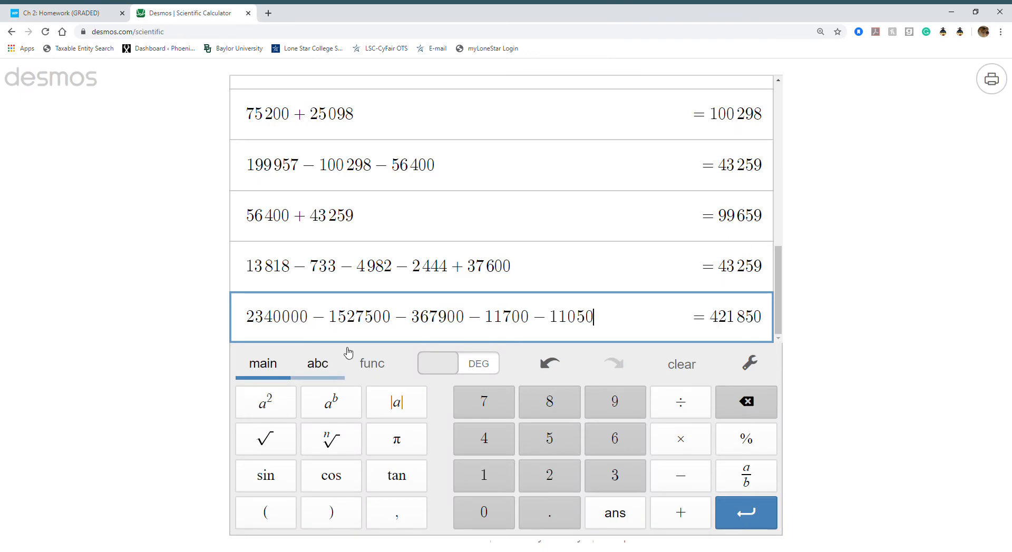
pyautogui.press('Return')
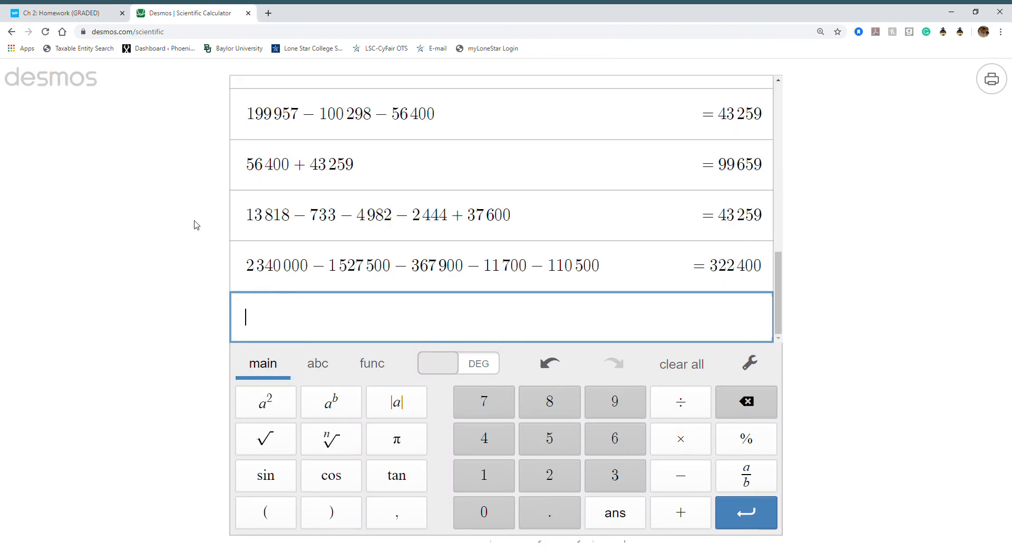
# Step: Return to WileyPLUS and enter 322400 as Bridgeport Corp.'s net income in part (a), leaving its earnings per share blank
pyautogui.click(86, 15)
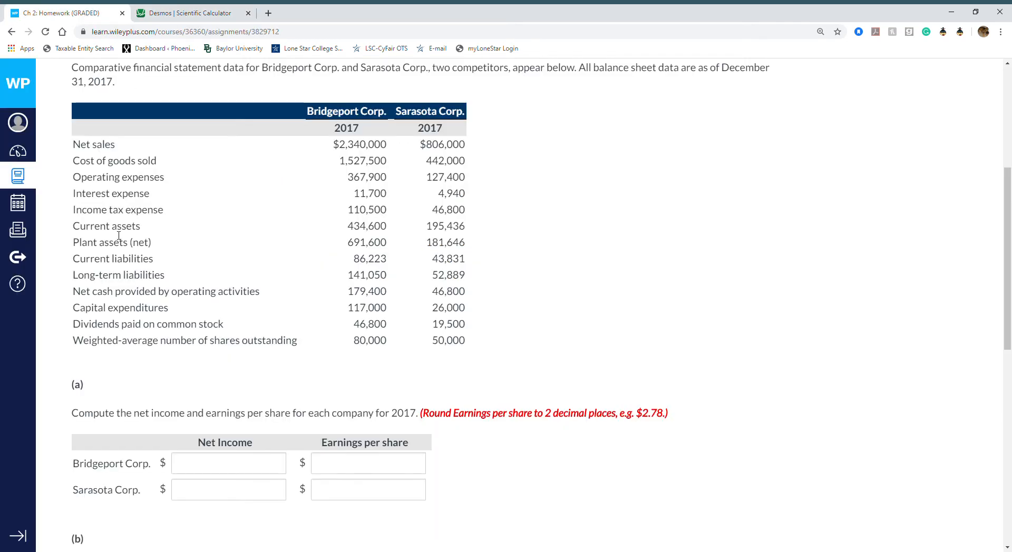
pyautogui.click(219, 458)
pyautogui.write('322400')
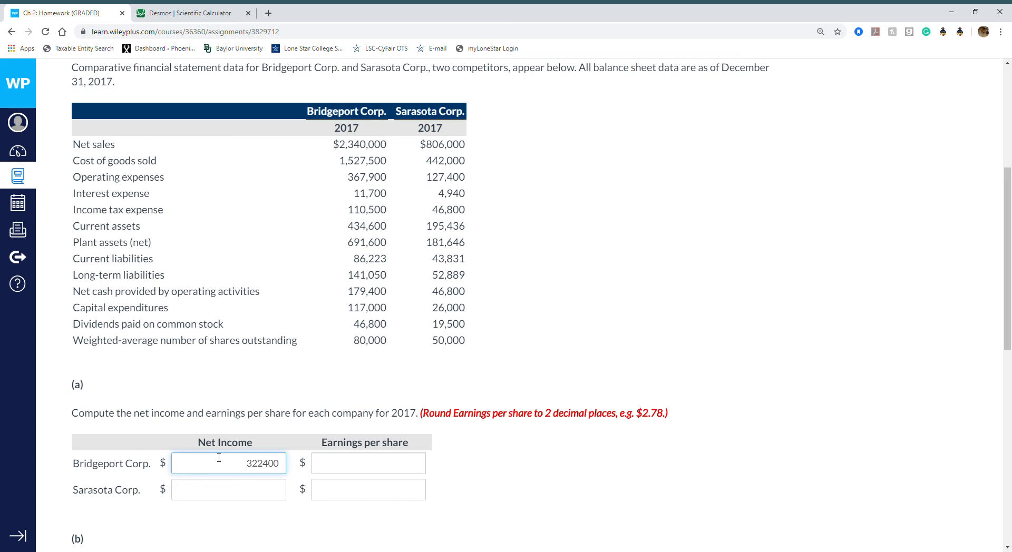
pyautogui.press('Tab')
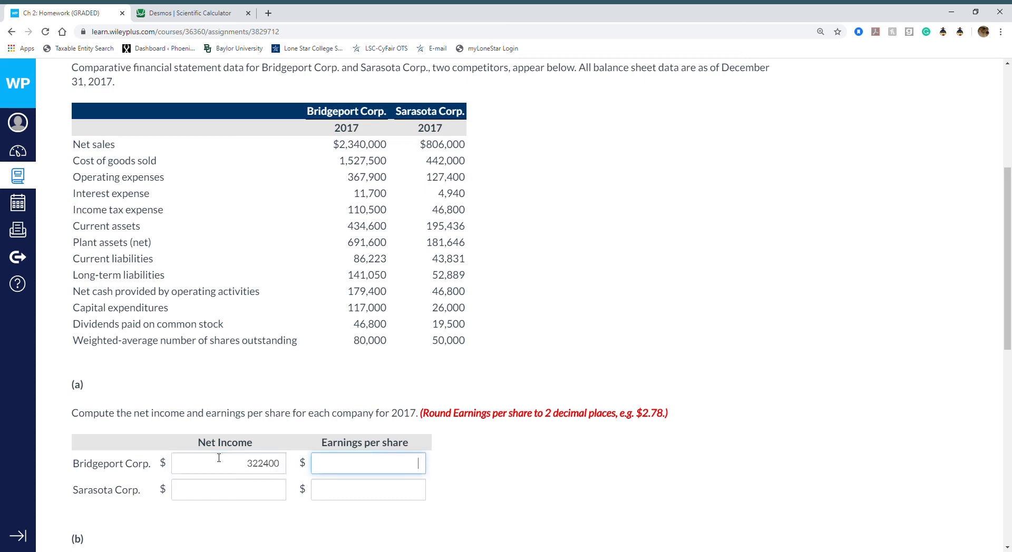
pyautogui.press('Tab')
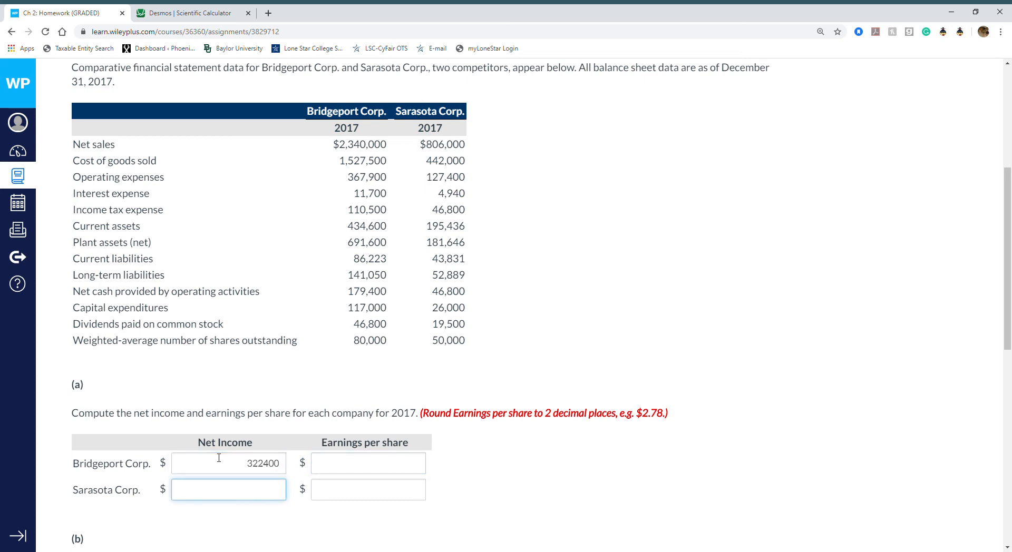
# Step: Start Sarasota Corp.'s net income expression in Desmos with net sales of 806000 minus cost of goods sold of 442000
pyautogui.click(181, 13)
pyautogui.write('806000-')
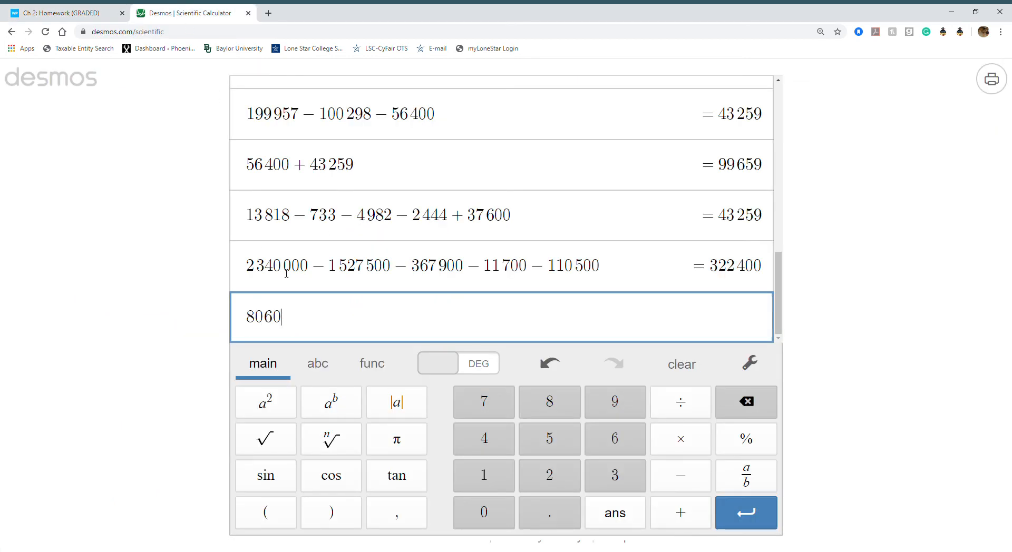
pyautogui.click(64, 12)
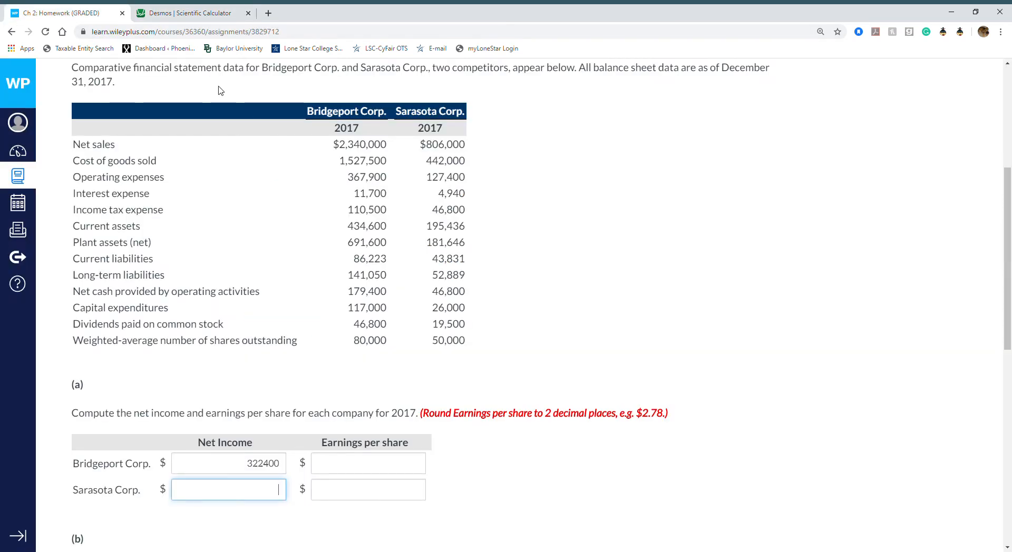
pyautogui.click(201, 11)
pyautogui.write('4420')
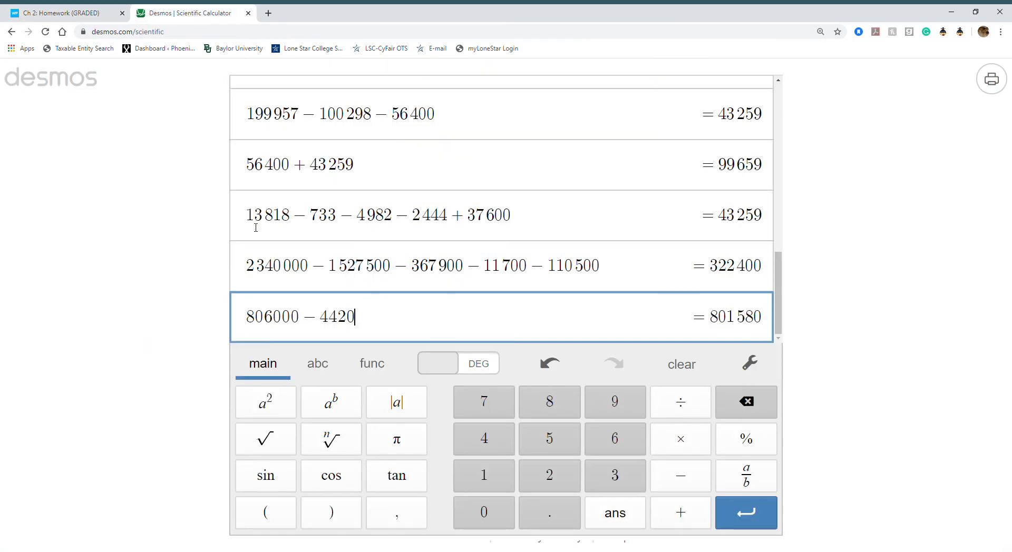
pyautogui.write('00-')
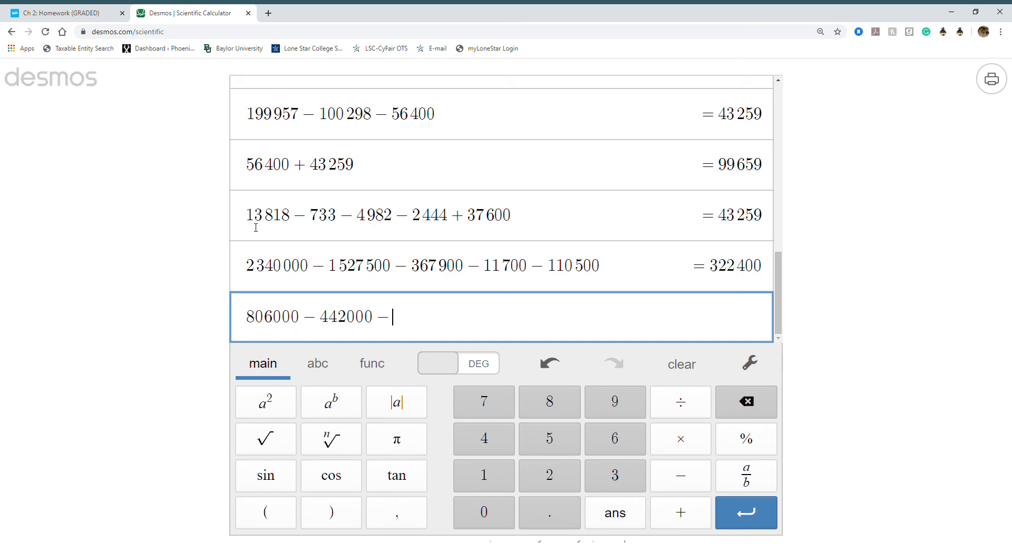
# Step: Subtract Sarasota's operating expenses of 127400 and interest expense of 4940 in Desmos, checking both amounts in WileyPLUS
pyautogui.click(95, 16)
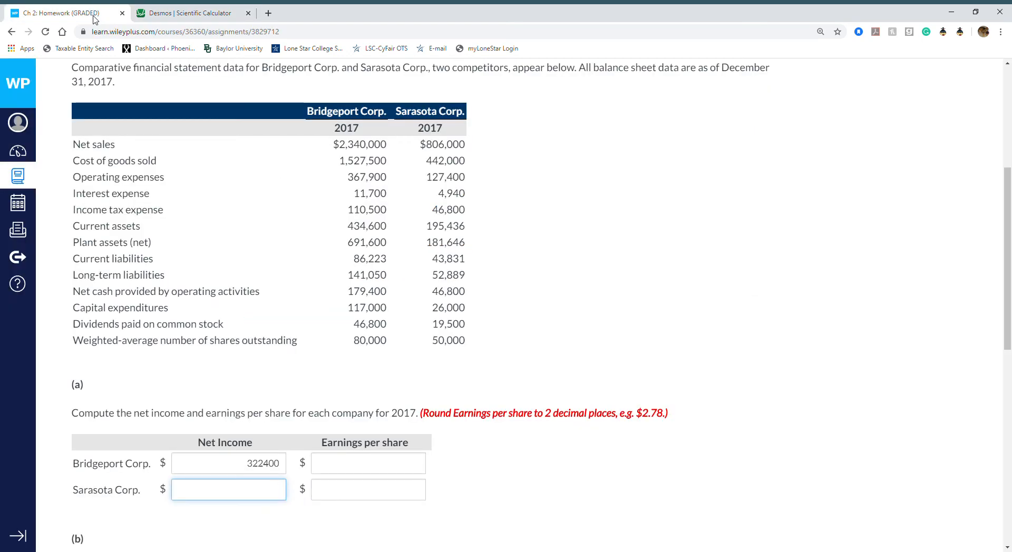
pyautogui.click(178, 8)
pyautogui.write('127')
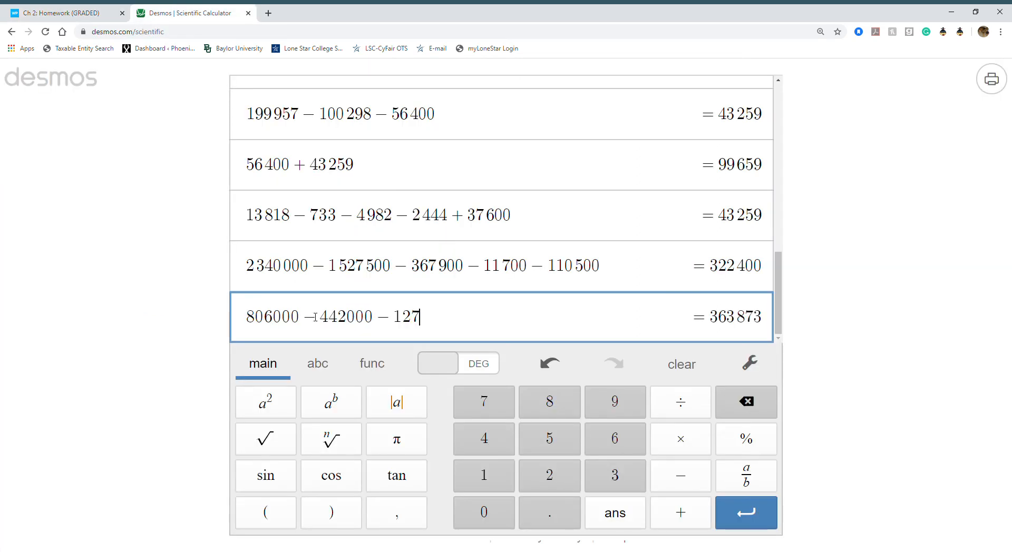
pyautogui.write('400-')
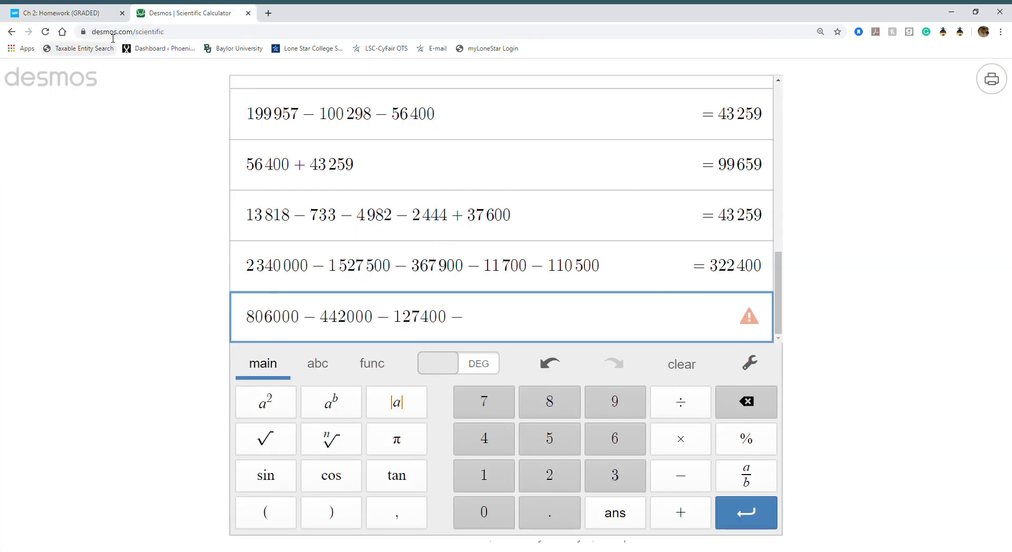
pyautogui.click(80, 12)
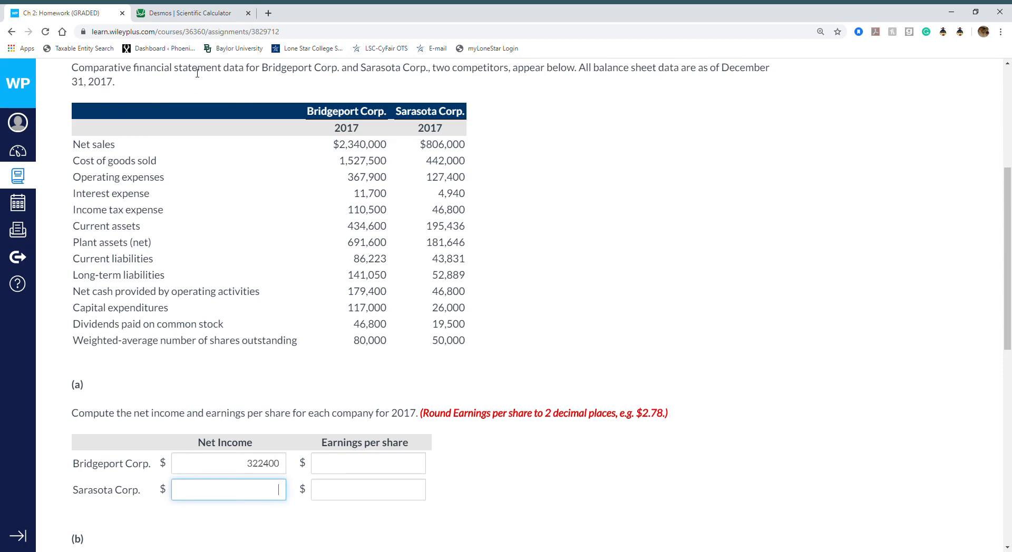
pyautogui.click(187, 16)
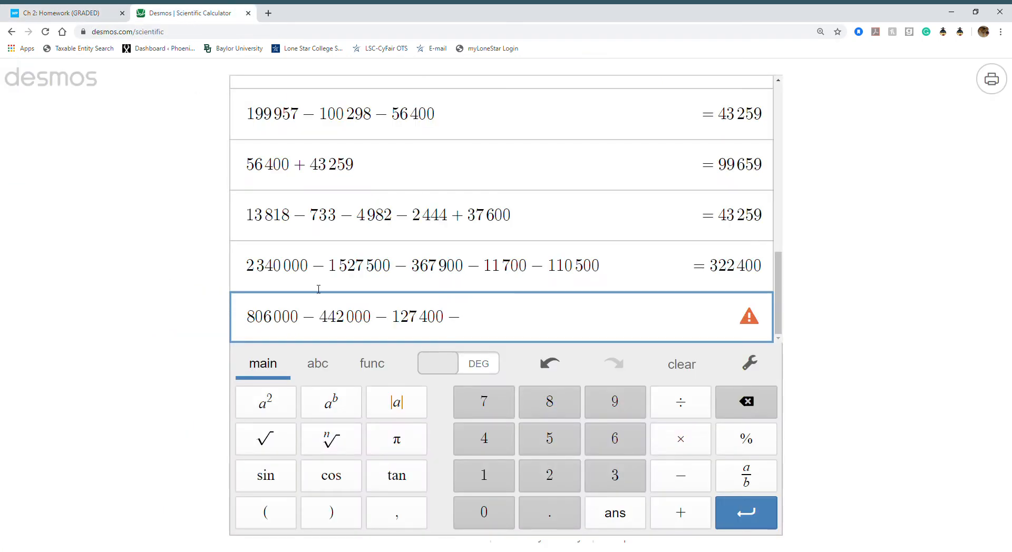
pyautogui.write('4940 -')
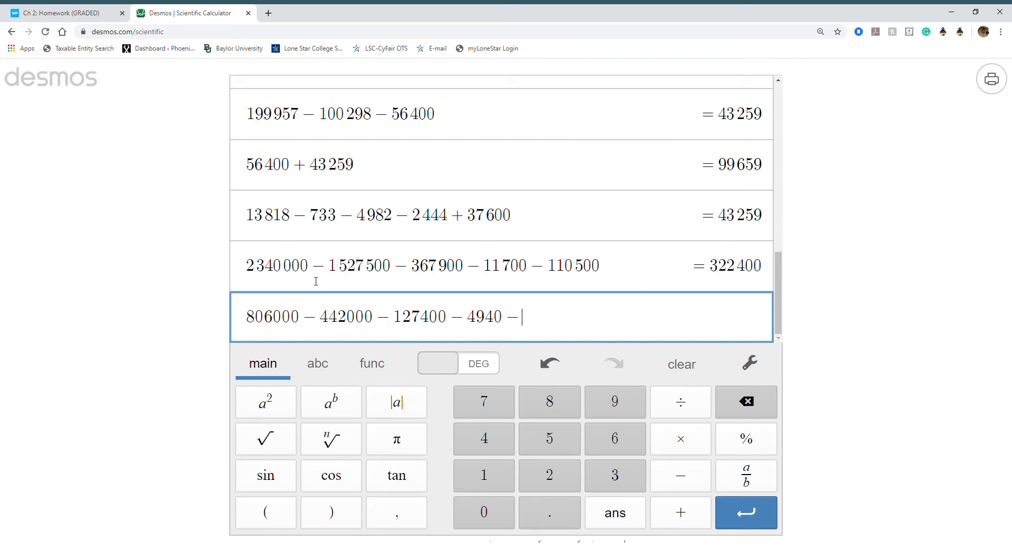
# Step: Subtract Sarasota's income tax expense of 46800 in Desmos, looking up the amount in WileyPLUS, and evaluate the net income expression
pyautogui.click(88, 13)
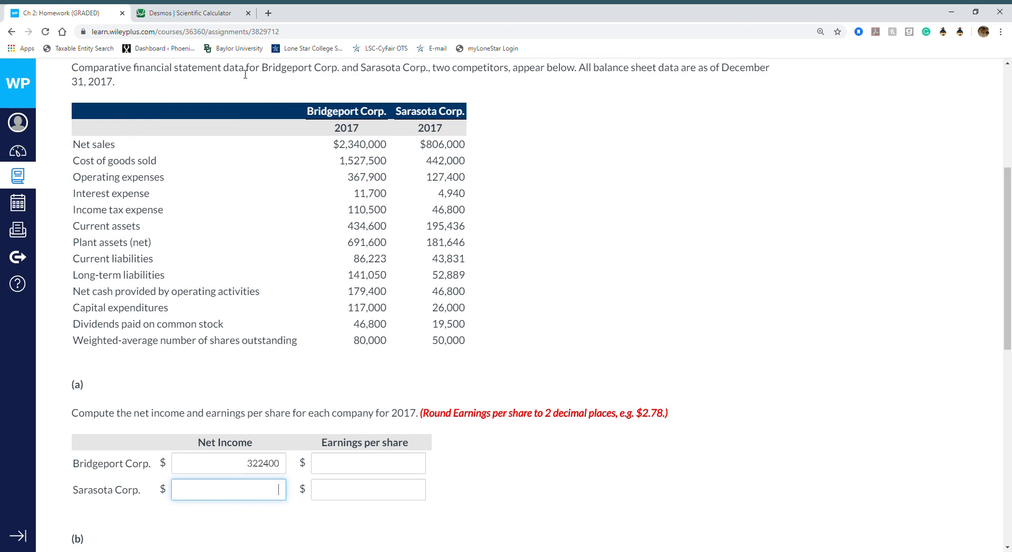
pyautogui.click(191, 13)
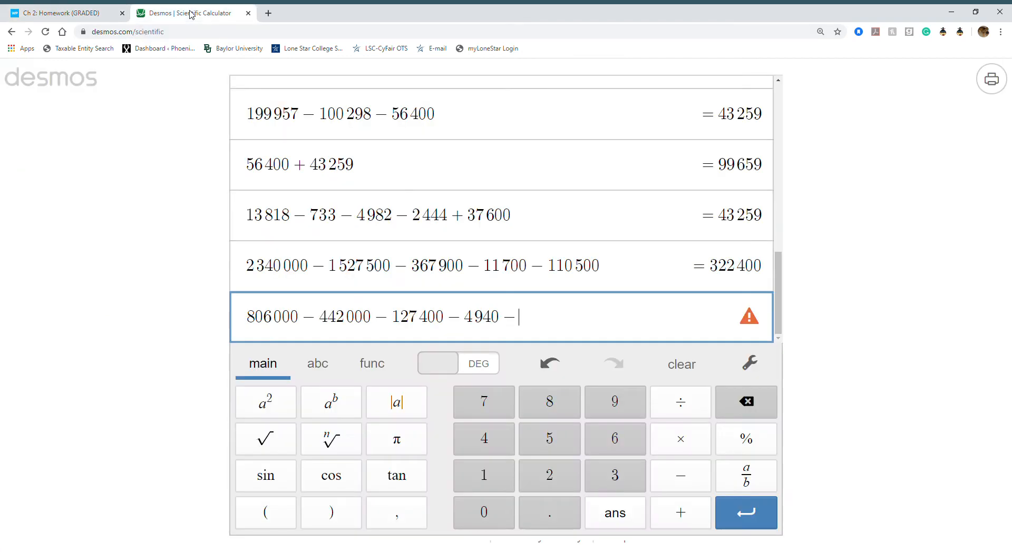
pyautogui.write('46800')
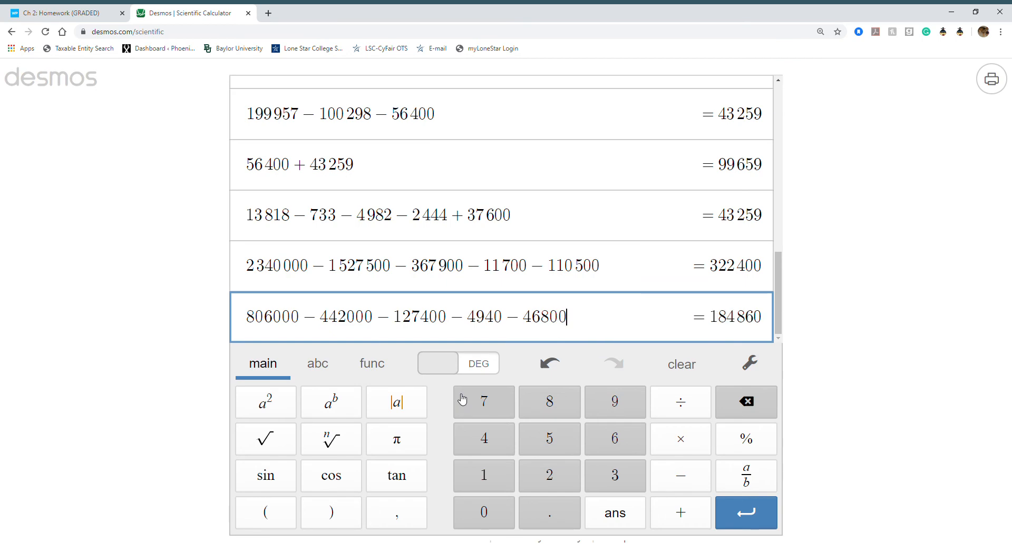
pyautogui.press('Return')
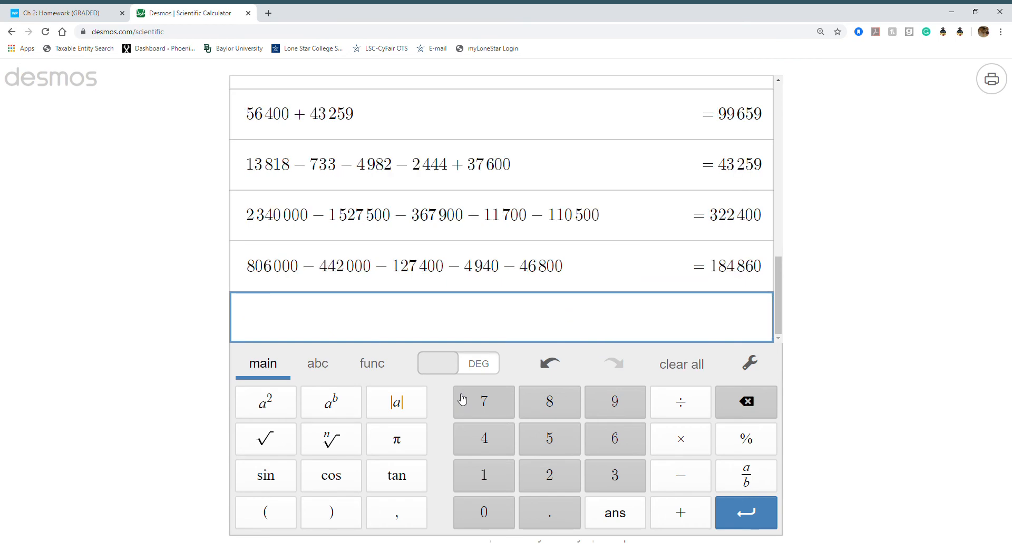
# Step: Return to WileyPLUS and enter 184860 as Sarasota Corp.'s net income in part (a)
pyautogui.click(61, 14)
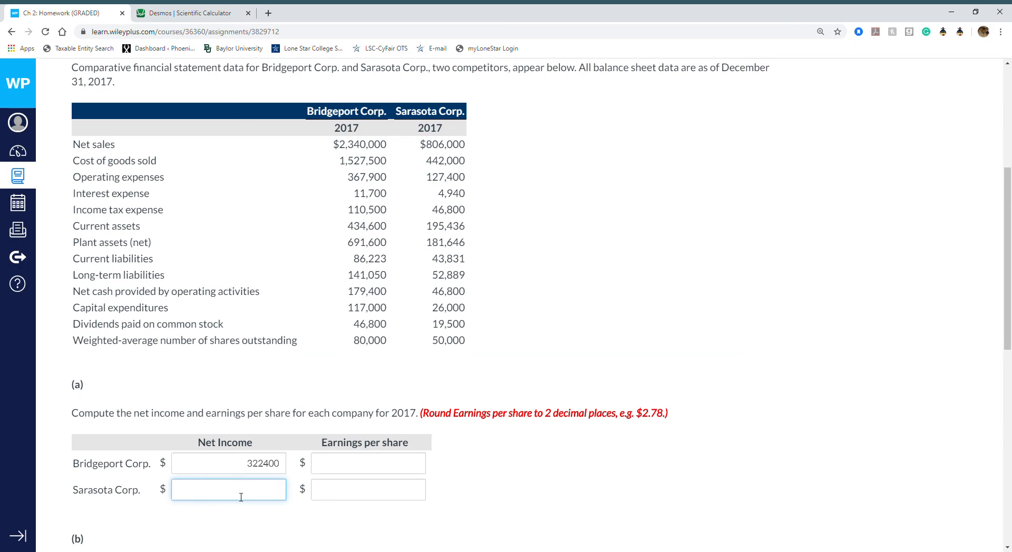
pyautogui.write('184860')
pyautogui.click(201, 19)
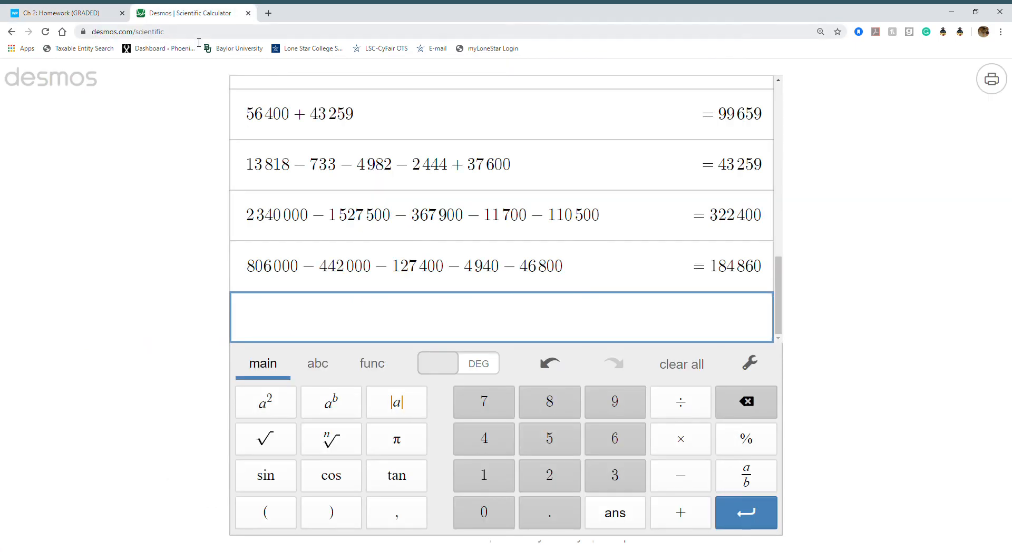
pyautogui.click(75, 13)
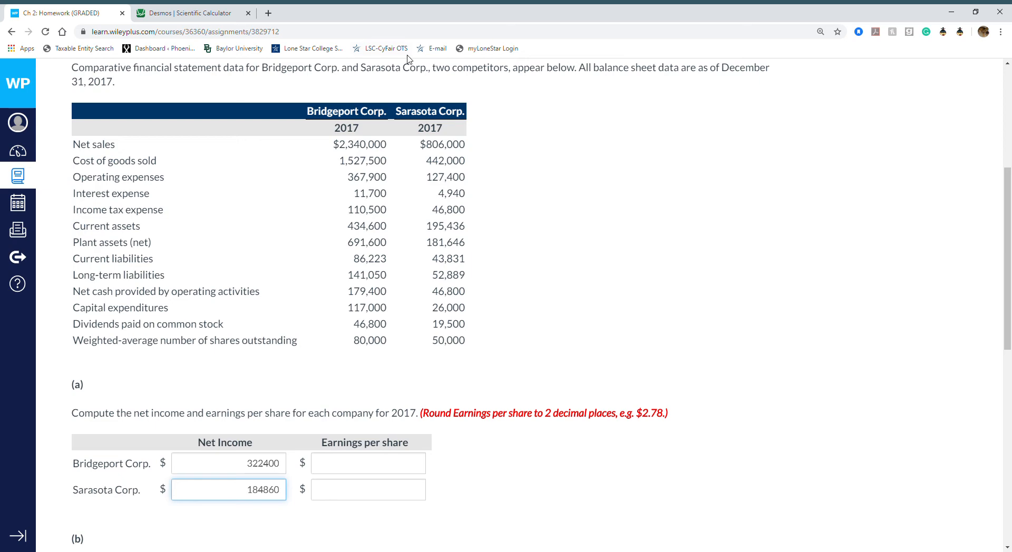
# Step: Divide Bridgeport's net income of 322400 by its 80000 weighted-average shares in Desmos, checking the share count in WileyPLUS
pyautogui.click(215, 9)
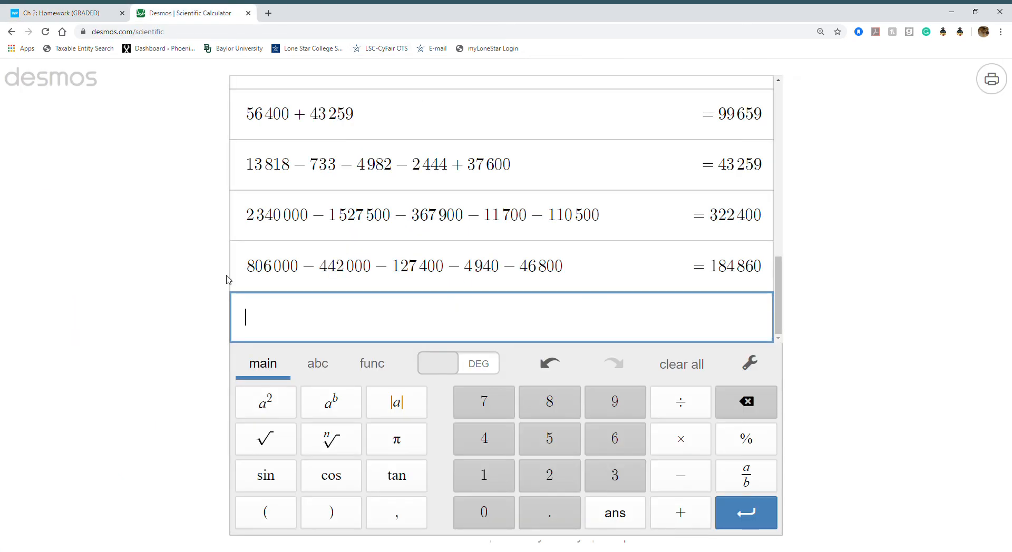
pyautogui.write('322400')
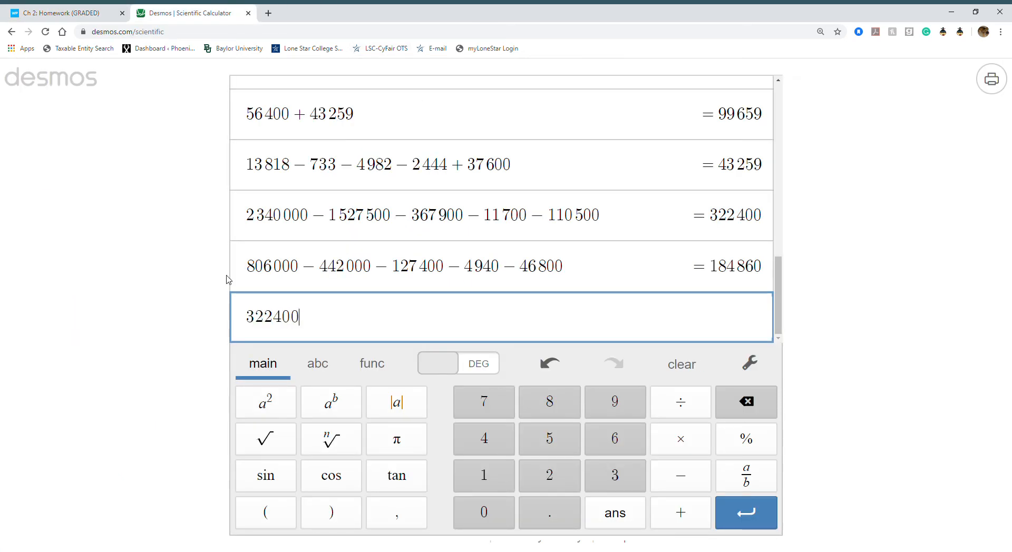
pyautogui.click(60, 12)
pyautogui.write('/80000')
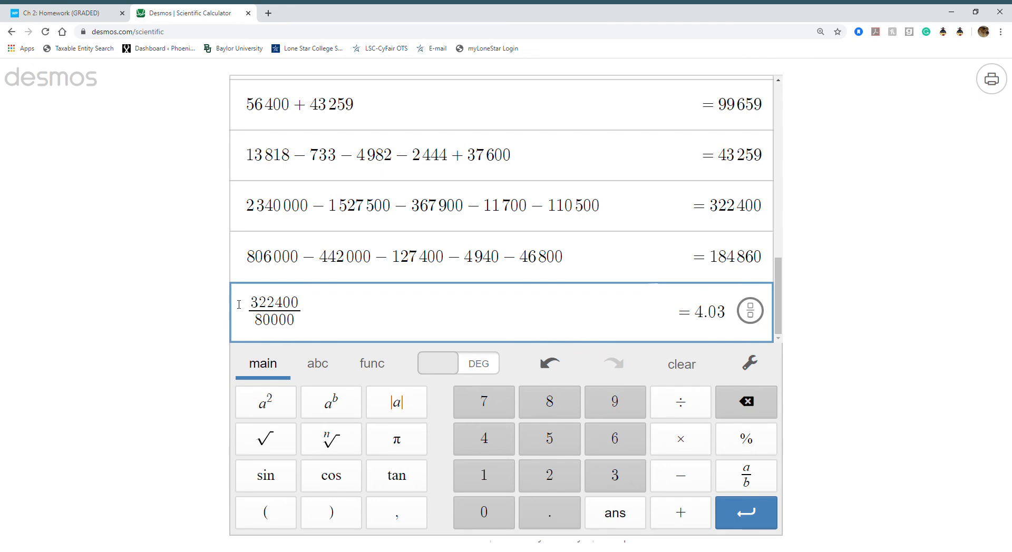
pyautogui.press('Return')
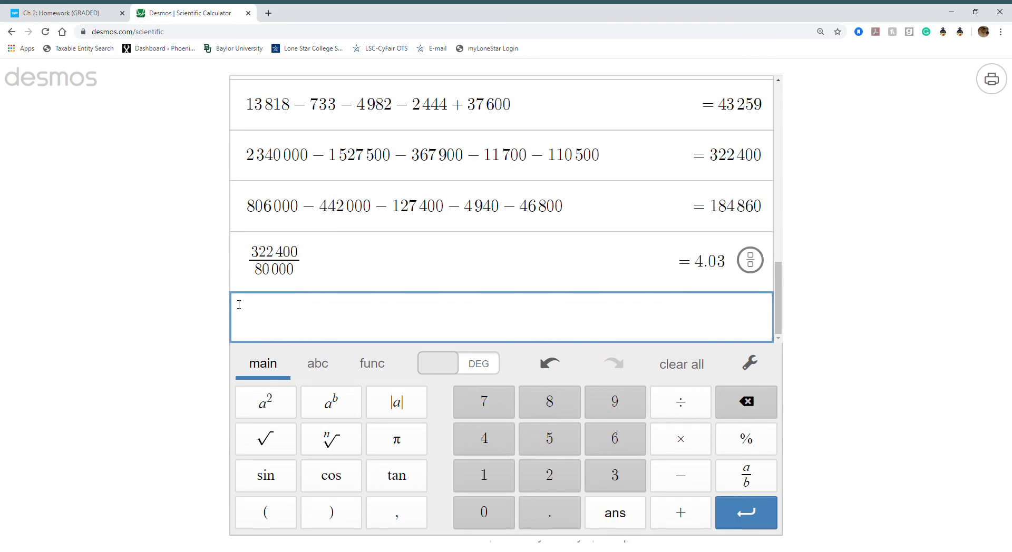
# Step: Return to WileyPLUS and enter 4.03 as Bridgeport Corp.'s earnings per share, leaving Sarasota's earnings per share ready for input
pyautogui.click(74, 15)
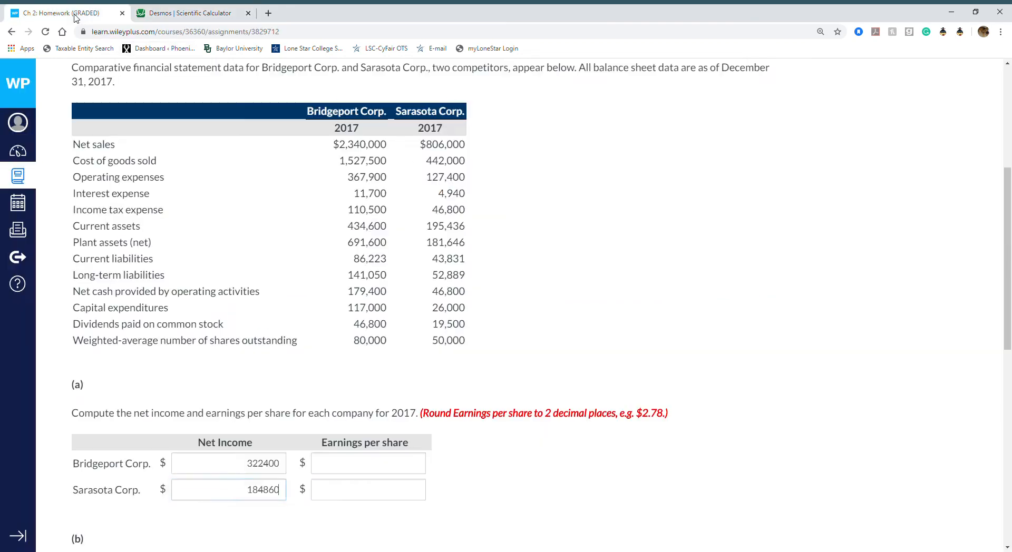
pyautogui.click(377, 462)
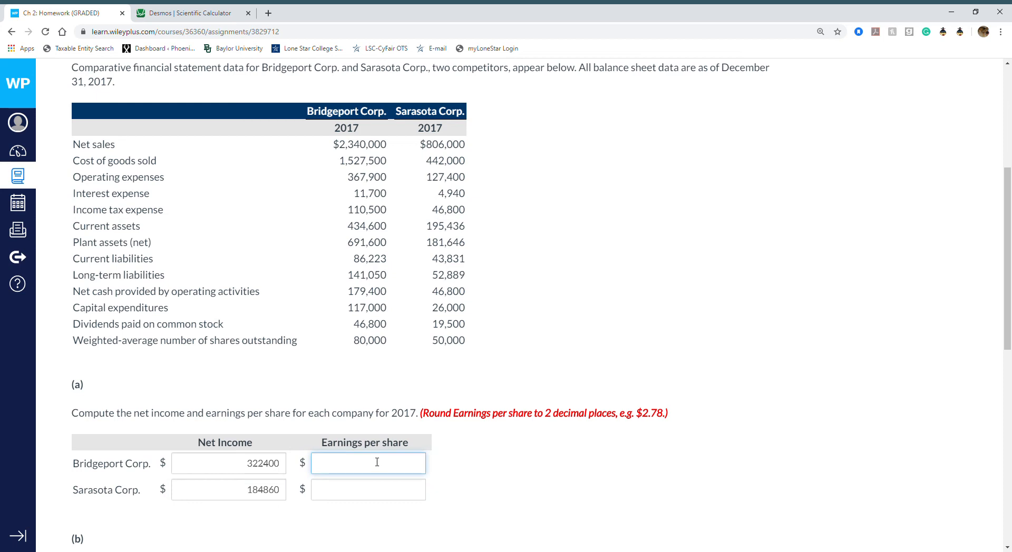
pyautogui.write('4.03')
pyautogui.click(403, 501)
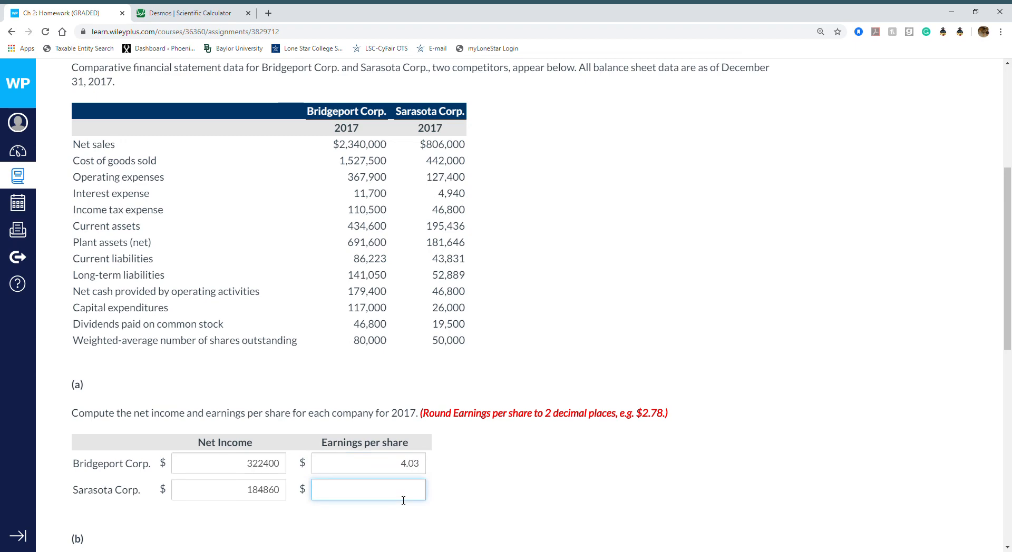
# Step: Start Sarasota's earnings per share fraction in Desmos with 184860 as the numerator, looking up its weighted-average shares in WileyPLUS
pyautogui.click(211, 13)
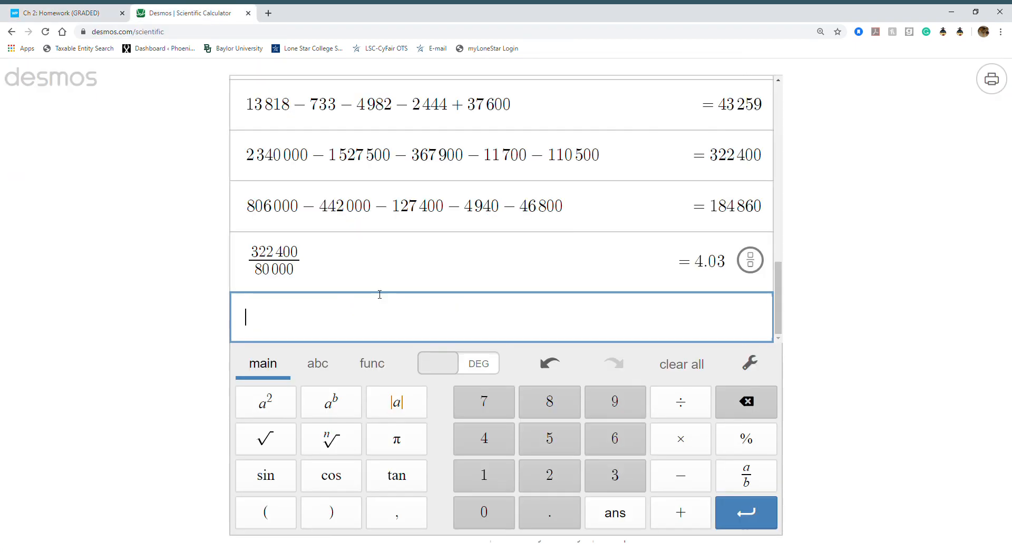
pyautogui.write('184860')
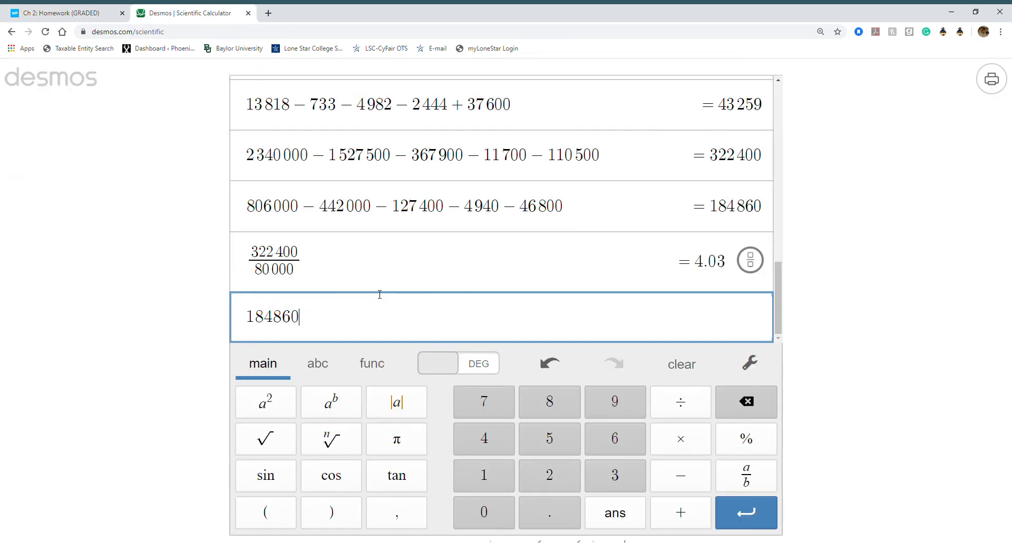
pyautogui.write('/')
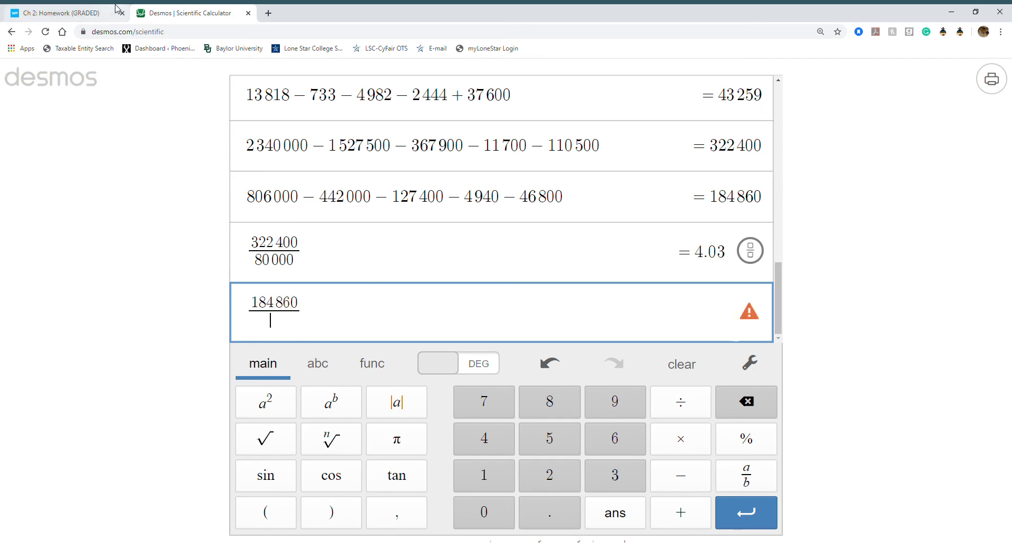
pyautogui.click(39, 16)
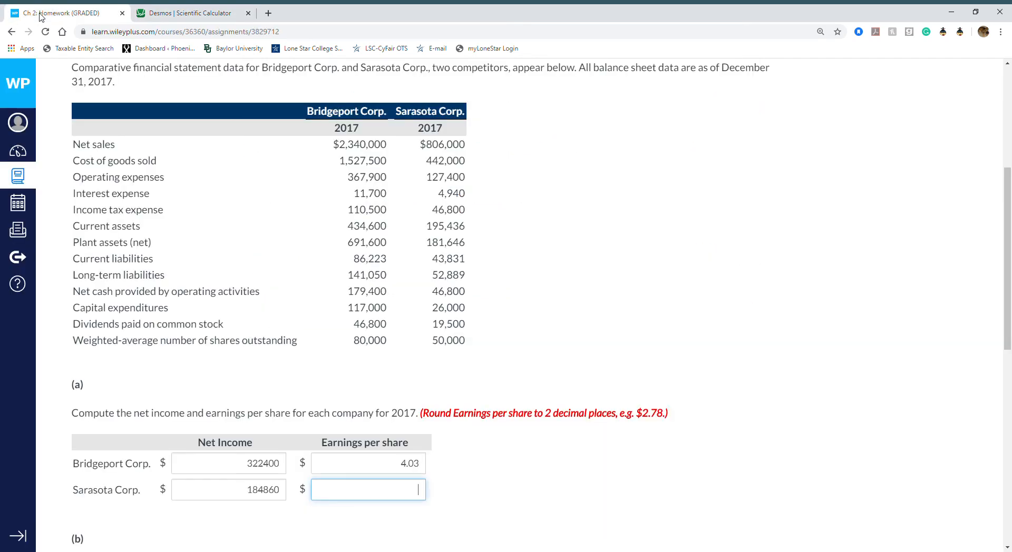
pyautogui.click(190, 13)
pyautogui.write('5')
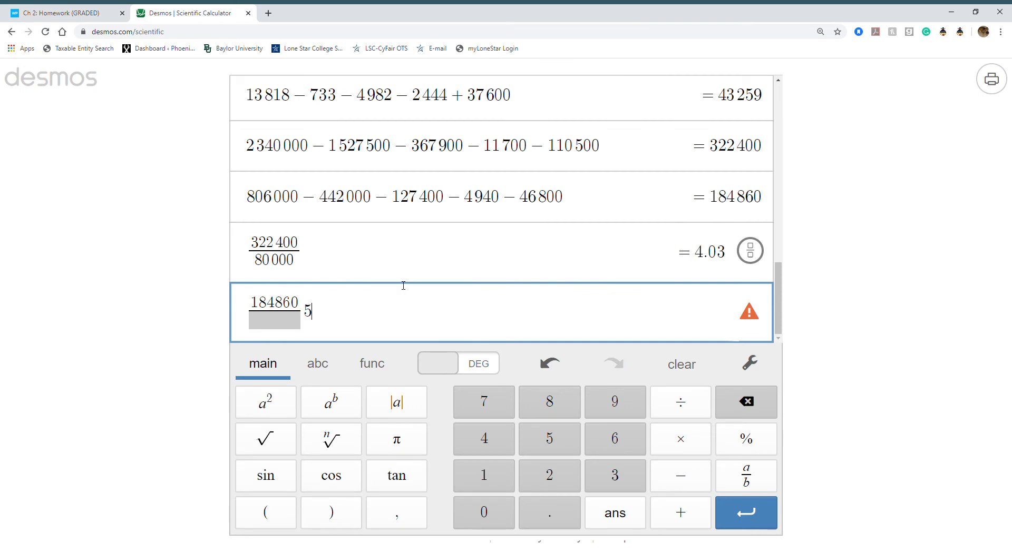
pyautogui.write('0000')
pyautogui.press('BackSpace')
pyautogui.press('BackSpace')
pyautogui.press('BackSpace')
pyautogui.press('BackSpace')
pyautogui.press('BackSpace')
# Step: Evaluate Sarasota's fraction in Desmos with 50000 as the denominator, and enter 3.70 as its earnings per share in WileyPLUS
pyautogui.click(288, 330)
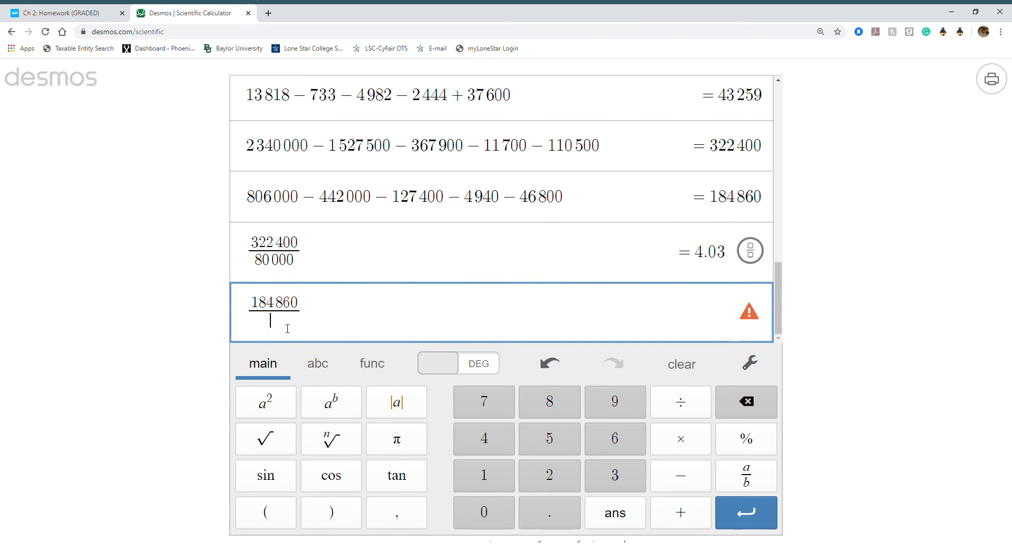
pyautogui.write('50000')
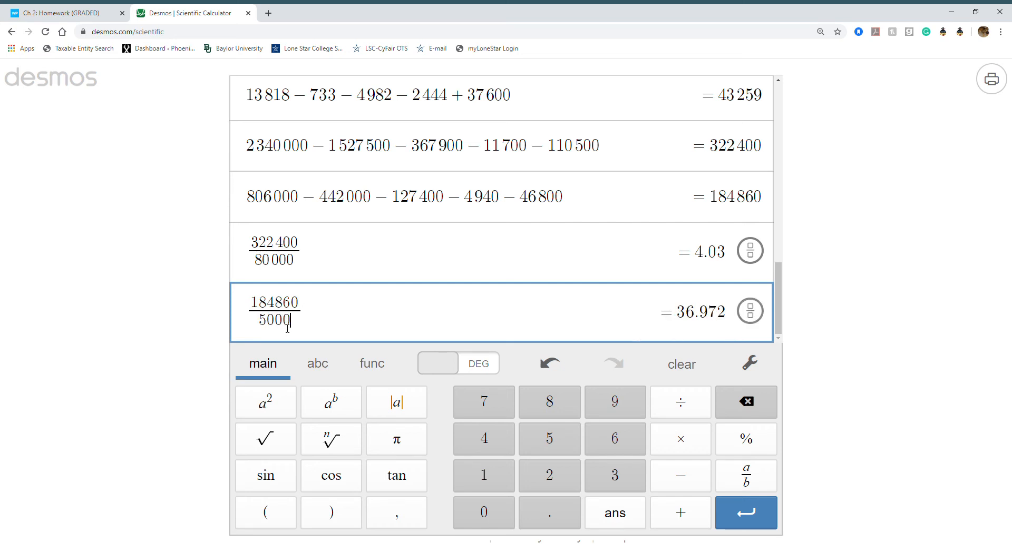
pyautogui.press('Return')
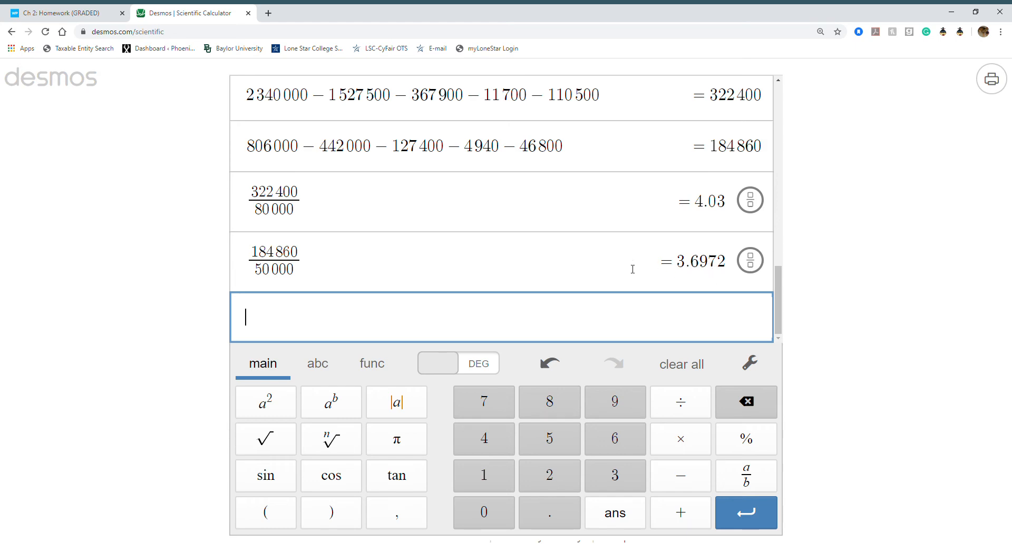
pyautogui.click(45, 19)
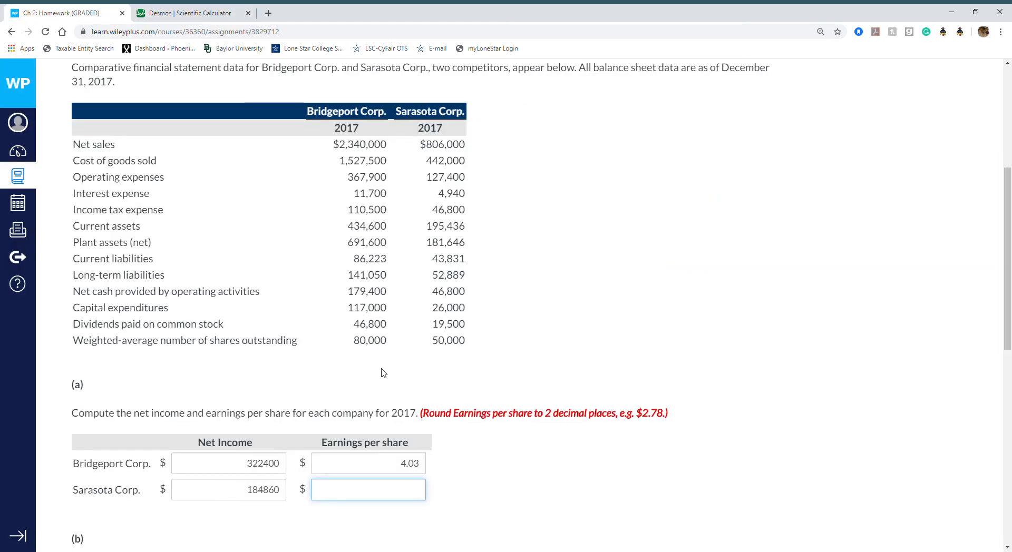
pyautogui.write('3.70')
# Step: Calculate Bridgeport's working capital for part (b) in Desmos as current assets of 434600 minus current liabilities of 86223
pyautogui.moveTo(1007, 295); pyautogui.dragTo(1009, 348)
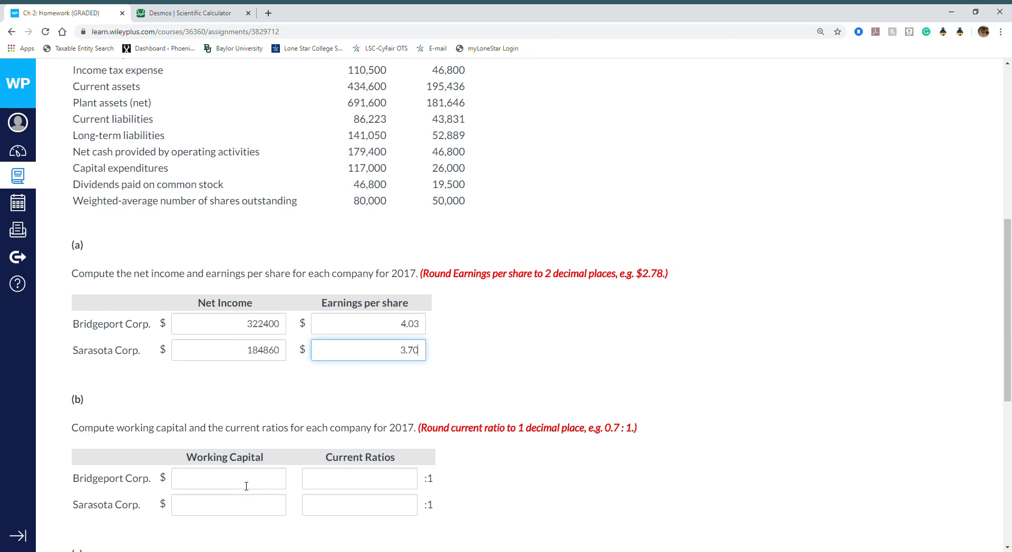
pyautogui.click(246, 486)
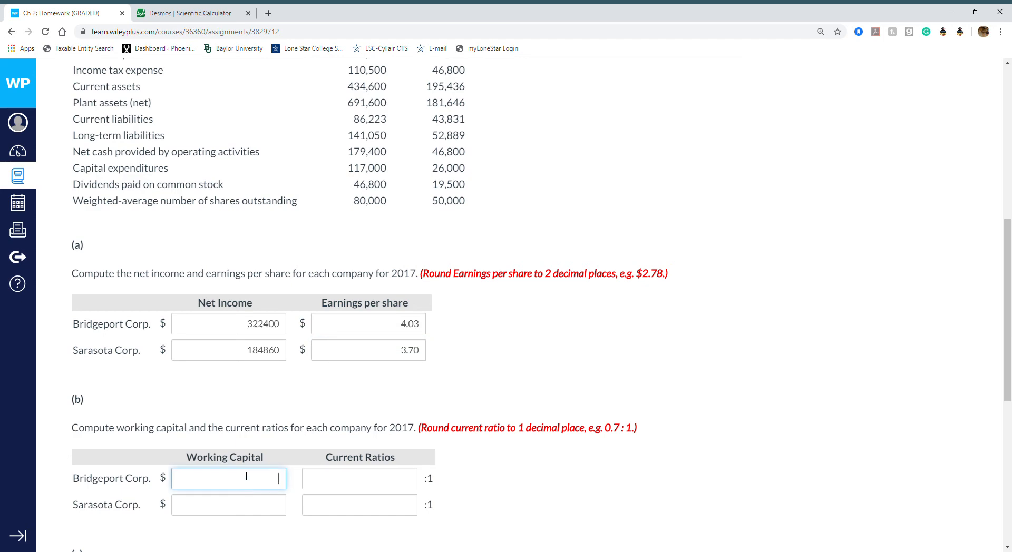
pyautogui.click(199, 12)
pyautogui.write('434600')
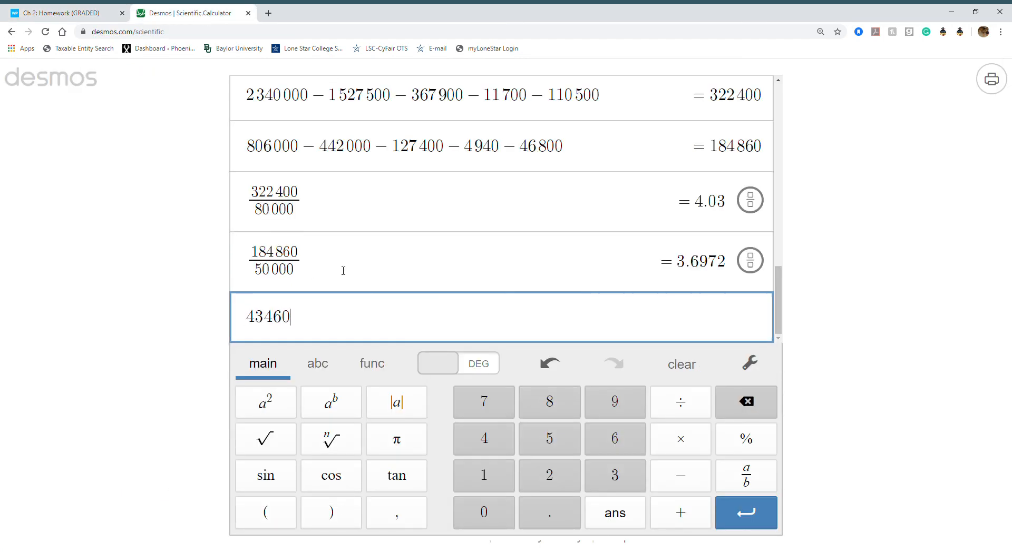
pyautogui.click(88, 9)
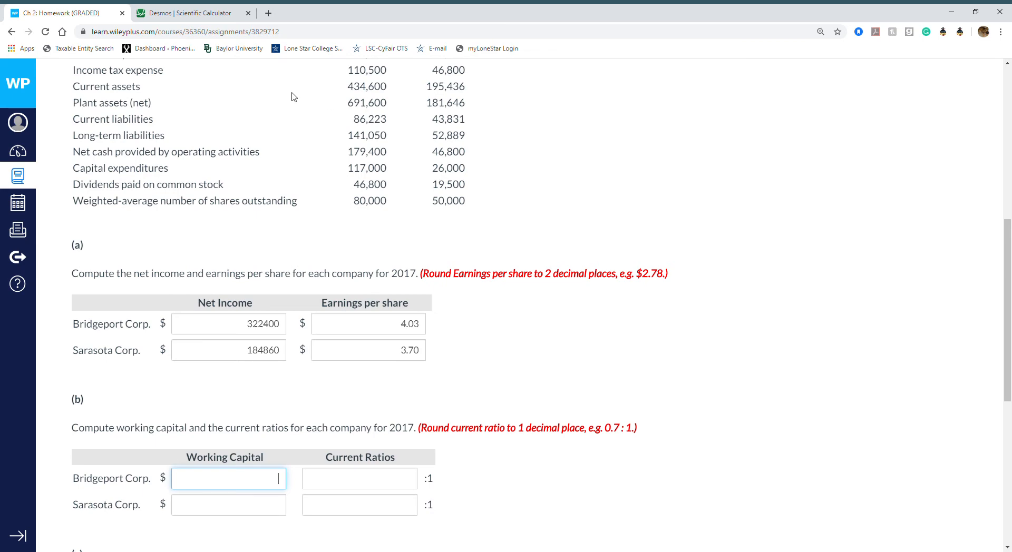
pyautogui.click(166, 10)
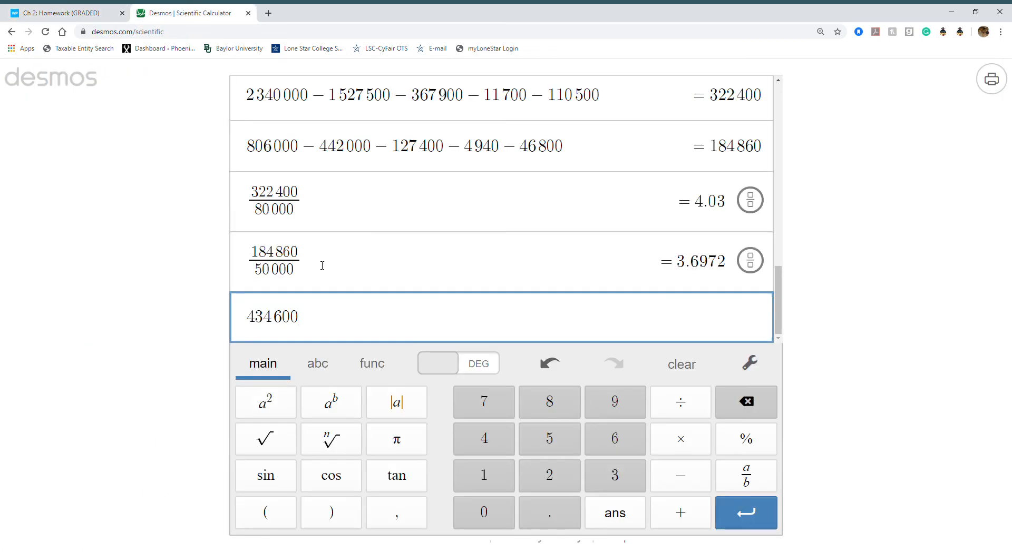
pyautogui.write('-86223')
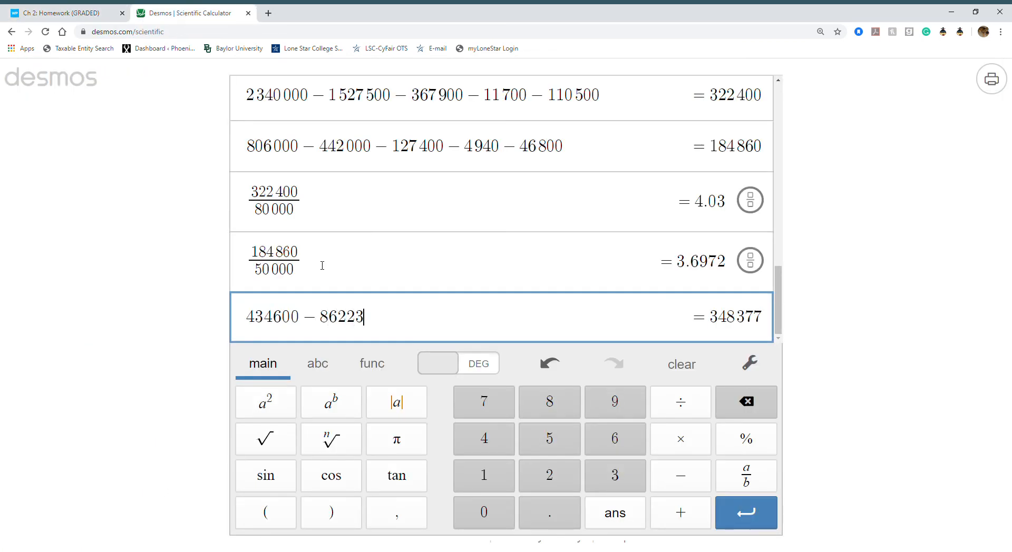
pyautogui.press('Return')
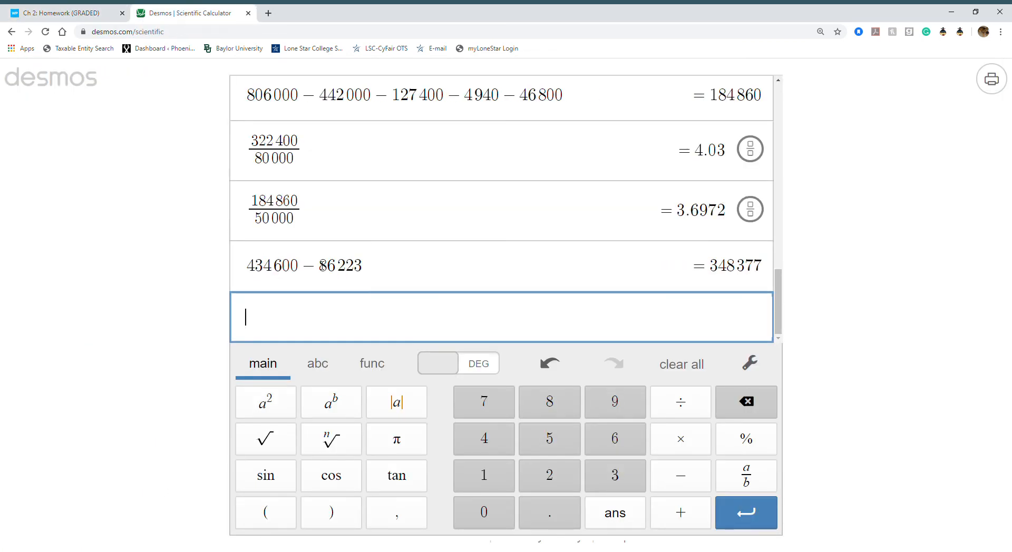
# Step: Return to WileyPLUS and enter 348377 as Bridgeport Corp.'s working capital in part (b), leaving its current ratio ready for input
pyautogui.click(61, 13)
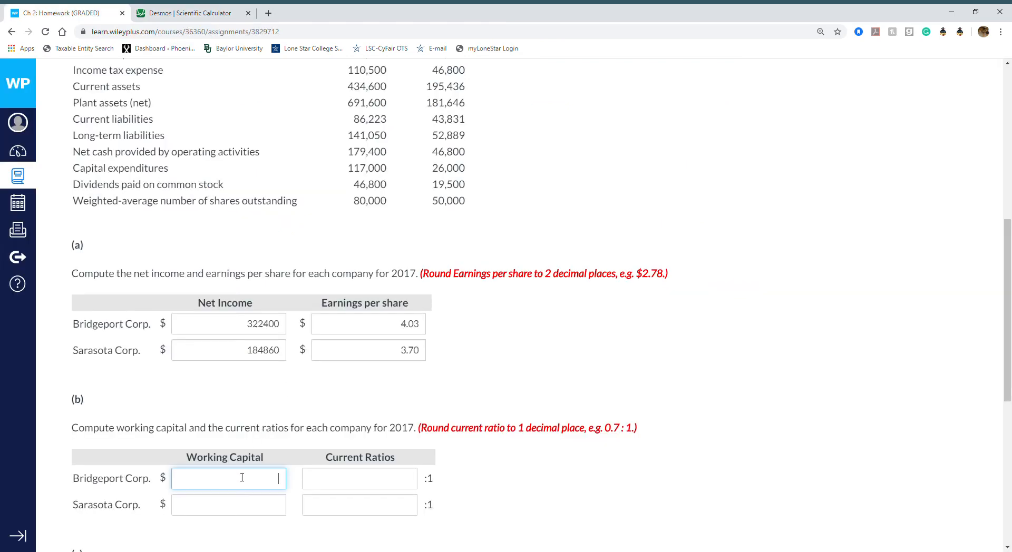
pyautogui.write('348377')
pyautogui.click(374, 488)
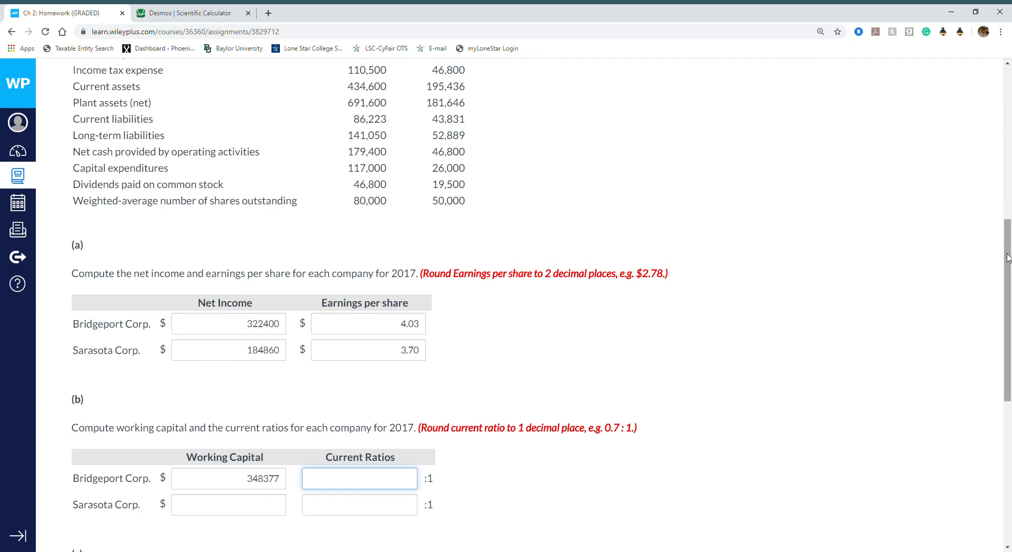
# Step: Expand the eTextbook and Media help below part (c) and open the question's eTextbook section
pyautogui.moveTo(1007, 259); pyautogui.dragTo(1010, 388)
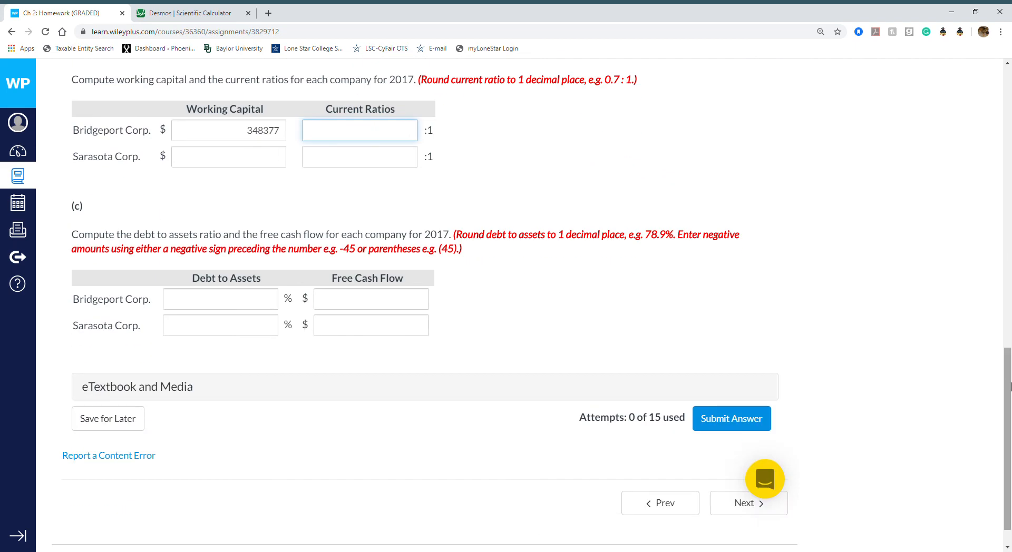
pyautogui.click(148, 391)
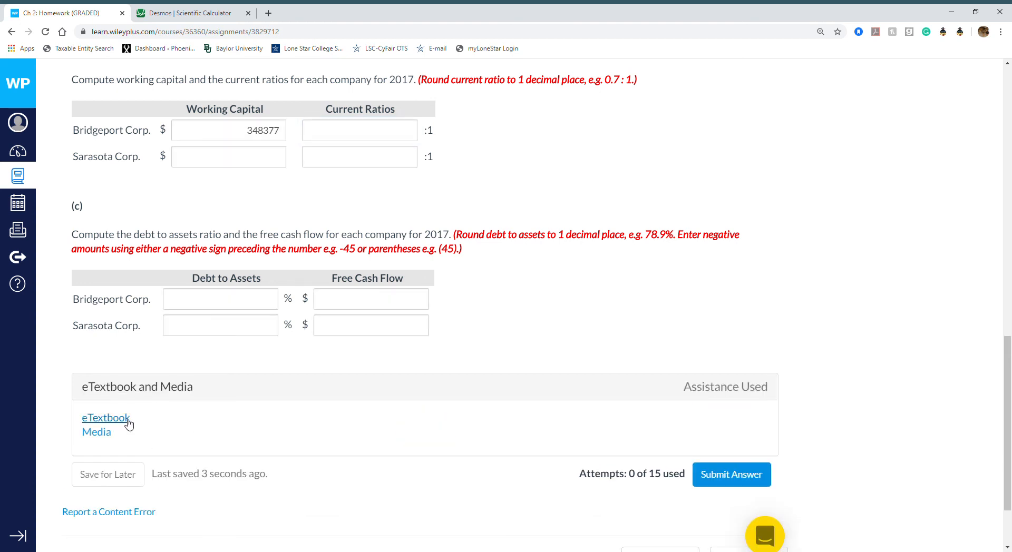
pyautogui.click(106, 418)
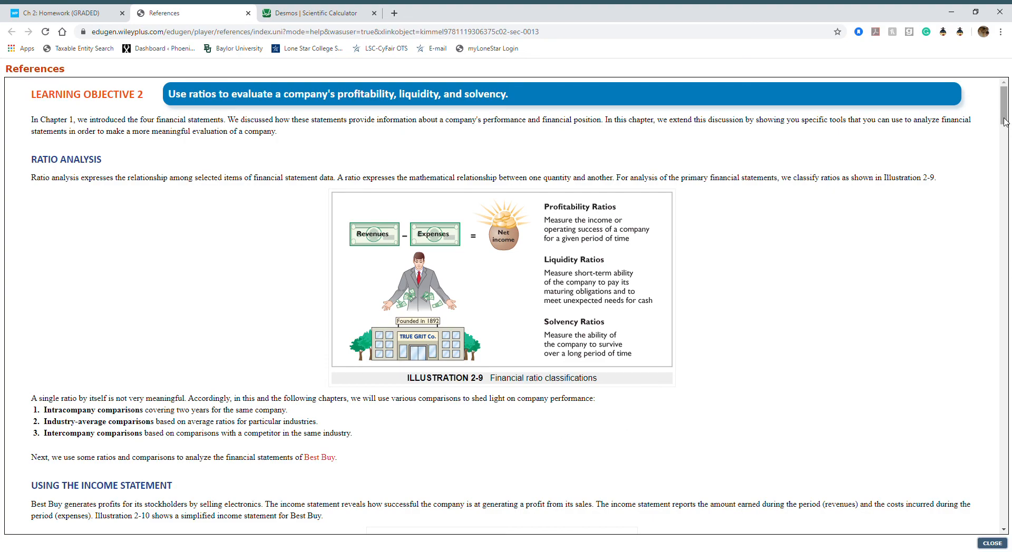
# Step: Find the current ratio formula in the eTextbook and calculate Bridgeport's current ratio in Desmos as 434600 divided by 86223
pyautogui.moveTo(1004, 121); pyautogui.dragTo(1009, 283)
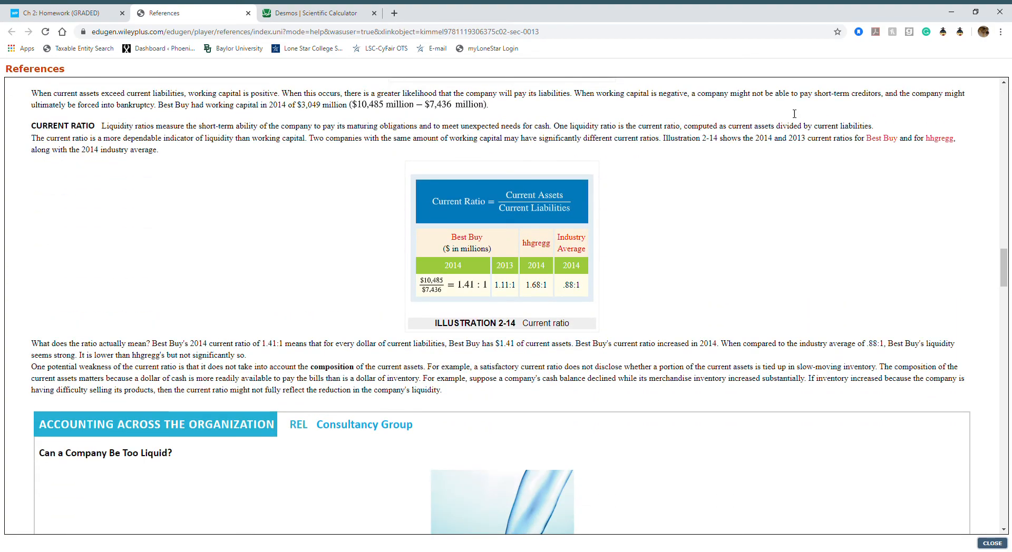
pyautogui.click(82, 16)
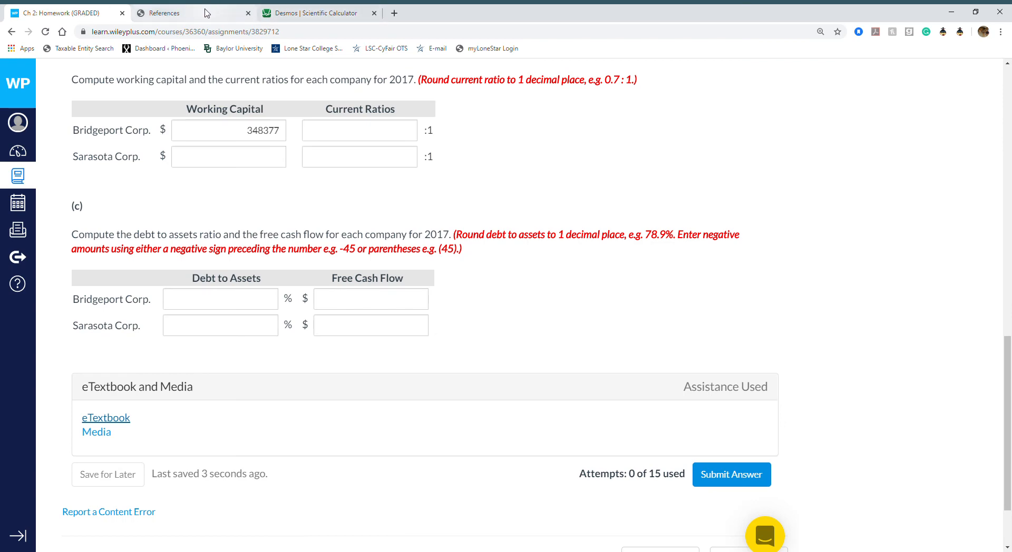
pyautogui.click(284, 9)
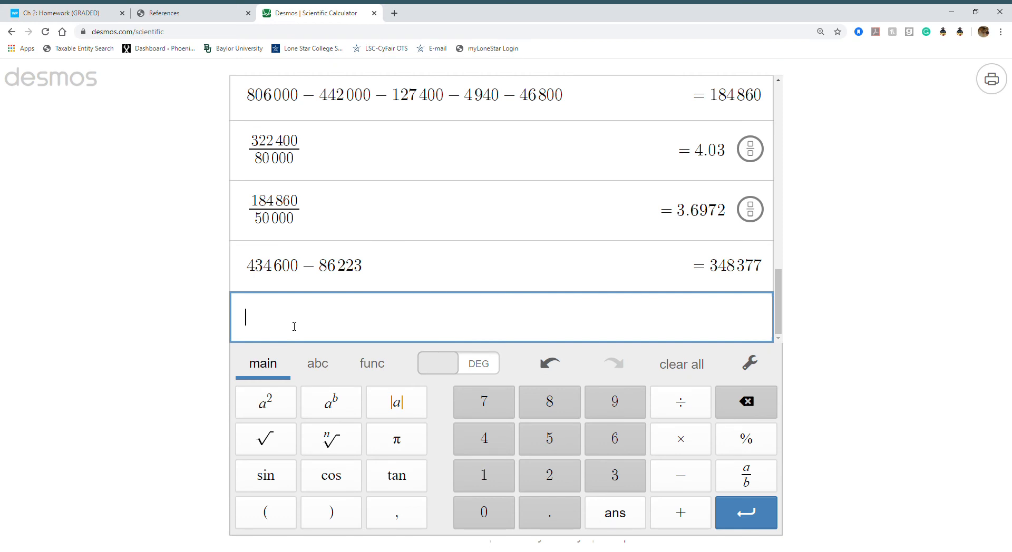
pyautogui.write('434600')
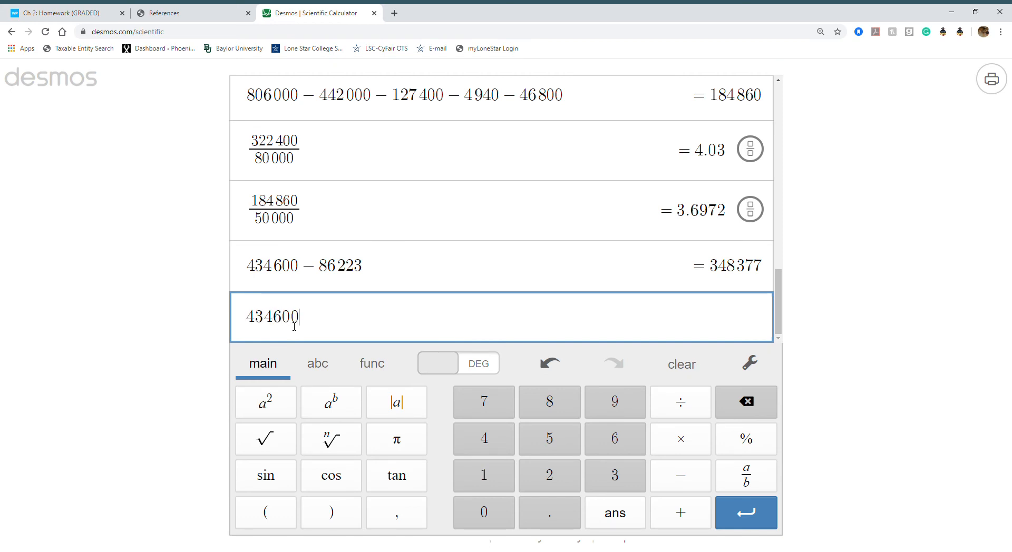
pyautogui.write('/86223')
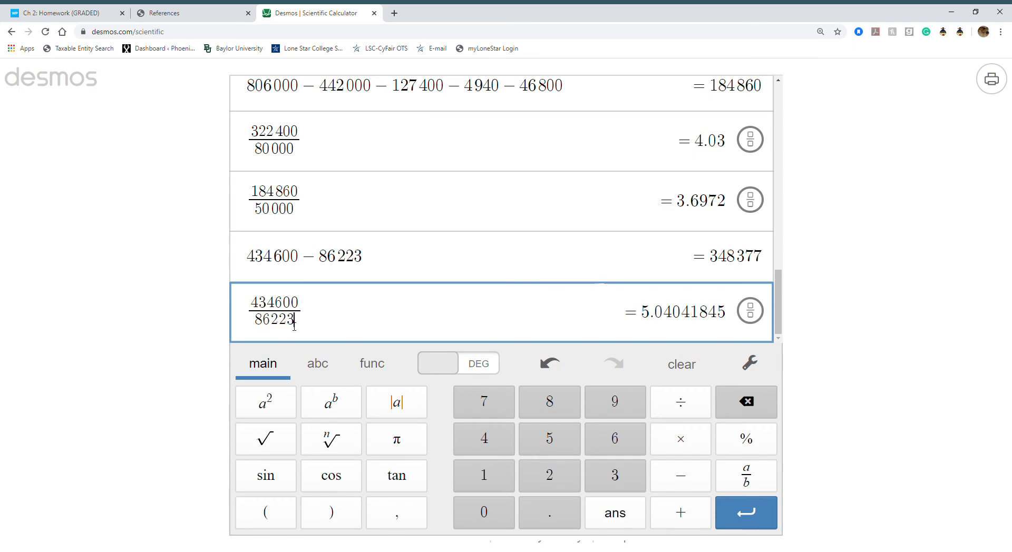
pyautogui.press('Return')
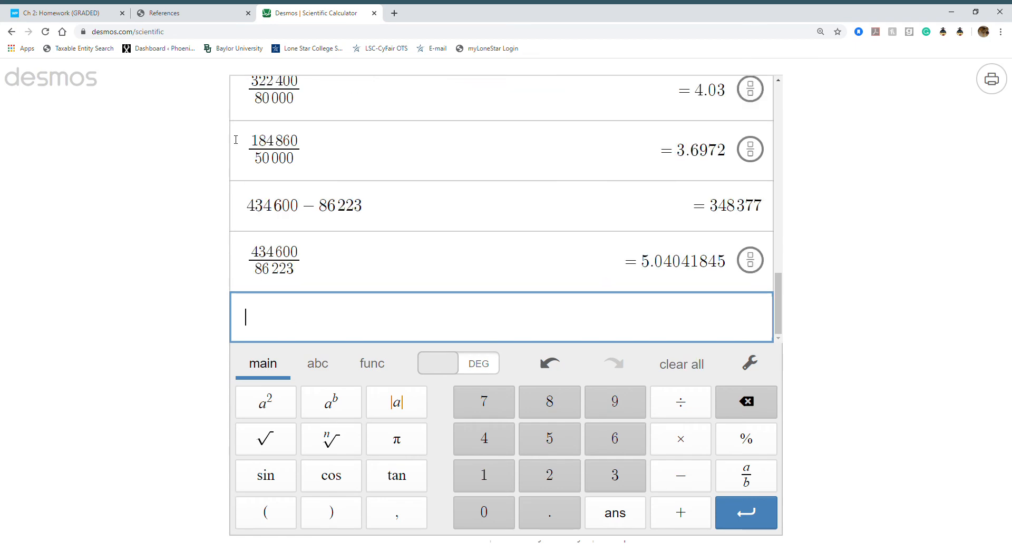
# Step: Return to WileyPLUS and enter 5.0 as Bridgeport Corp.'s current ratio in part (b)
pyautogui.click(72, 12)
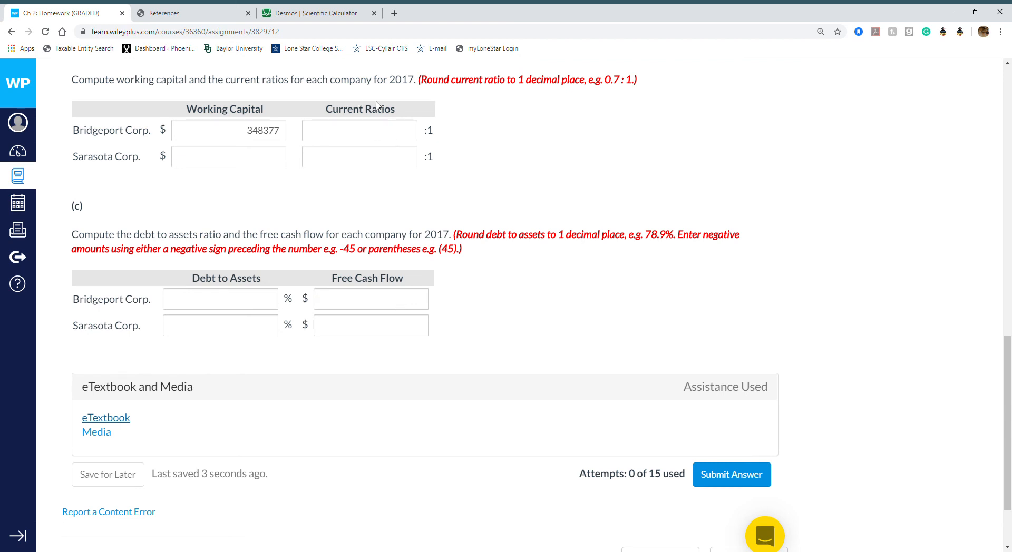
pyautogui.click(303, 15)
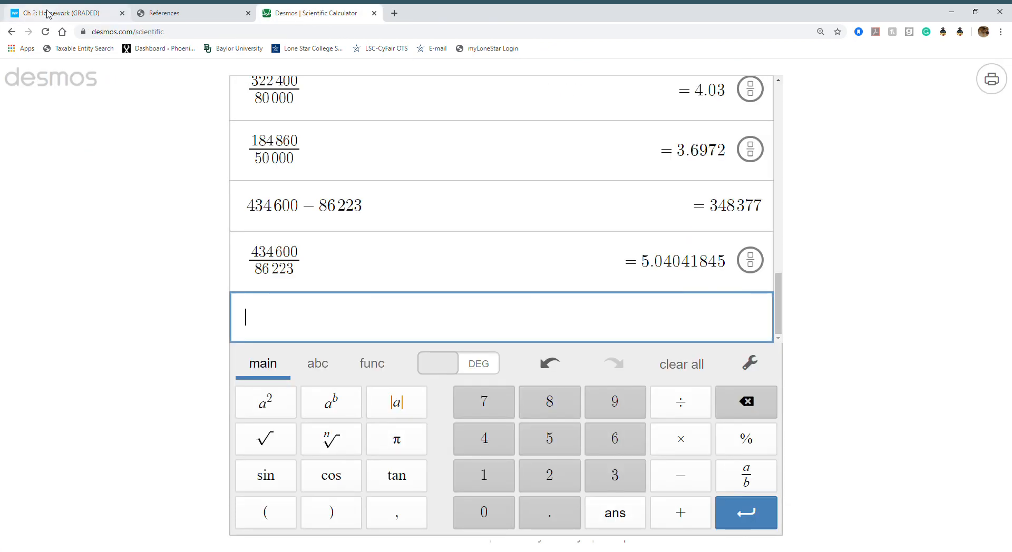
pyautogui.click(79, 14)
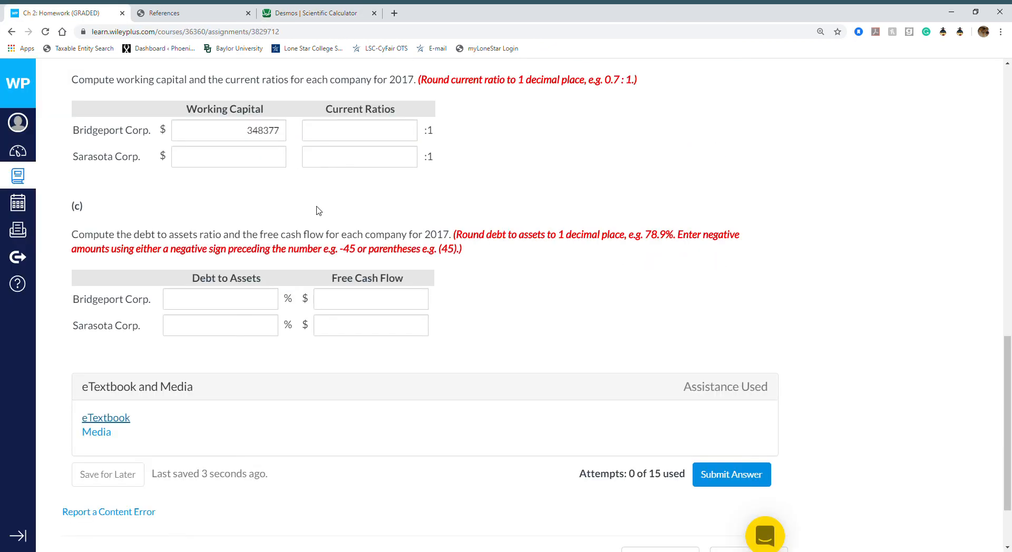
pyautogui.click(386, 137)
pyautogui.write('5')
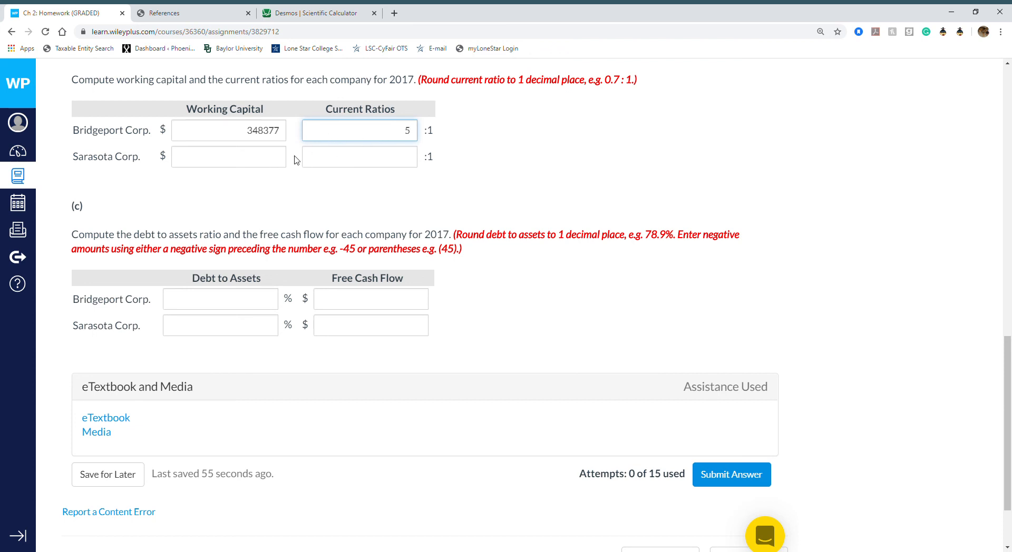
pyautogui.write('.0')
# Step: Calculate Sarasota's working capital in Desmos as current assets of 195436 minus current liabilities of 43831 from the WileyPLUS data table
pyautogui.click(250, 162)
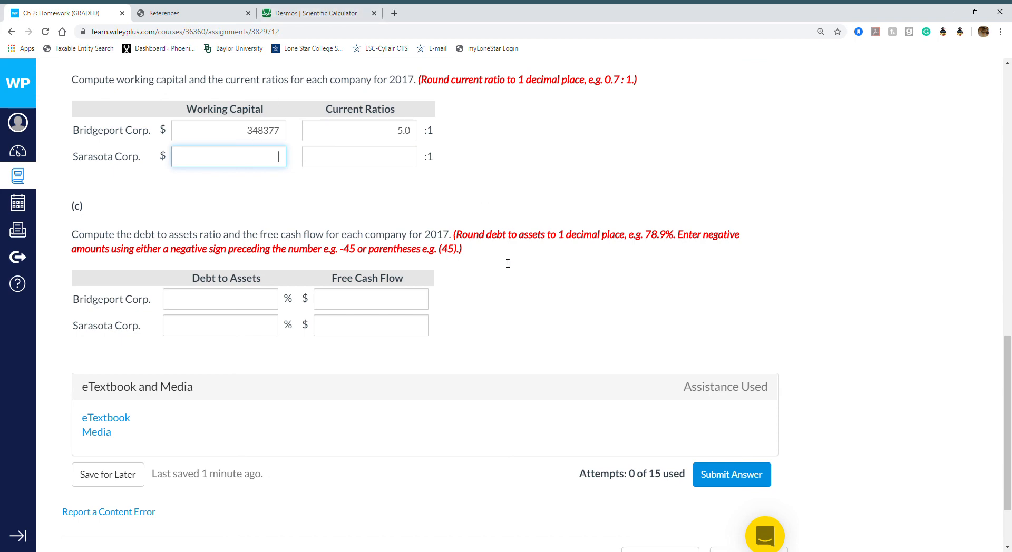
pyautogui.moveTo(1009, 390); pyautogui.dragTo(1010, 259)
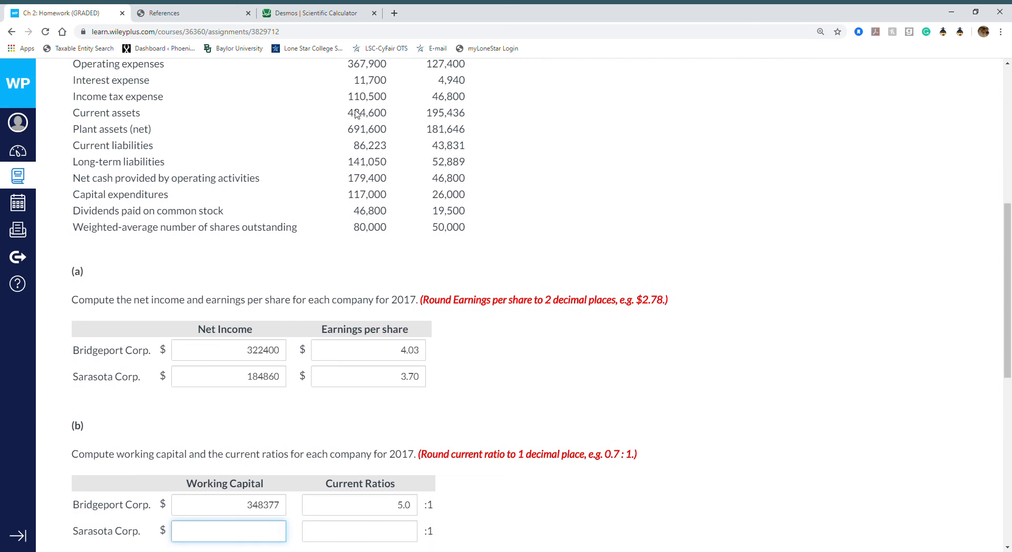
pyautogui.click(323, 15)
pyautogui.write('1954')
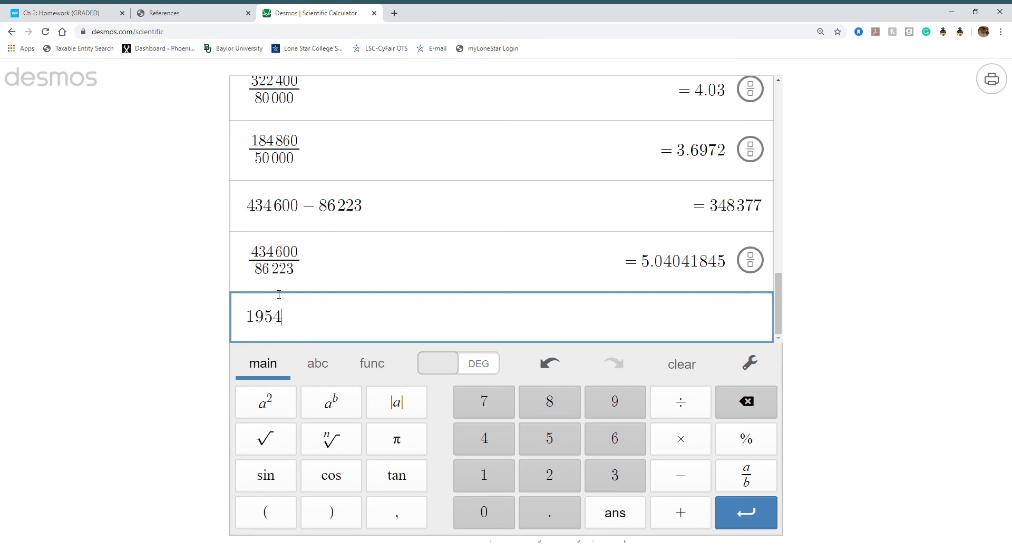
pyautogui.write('36-')
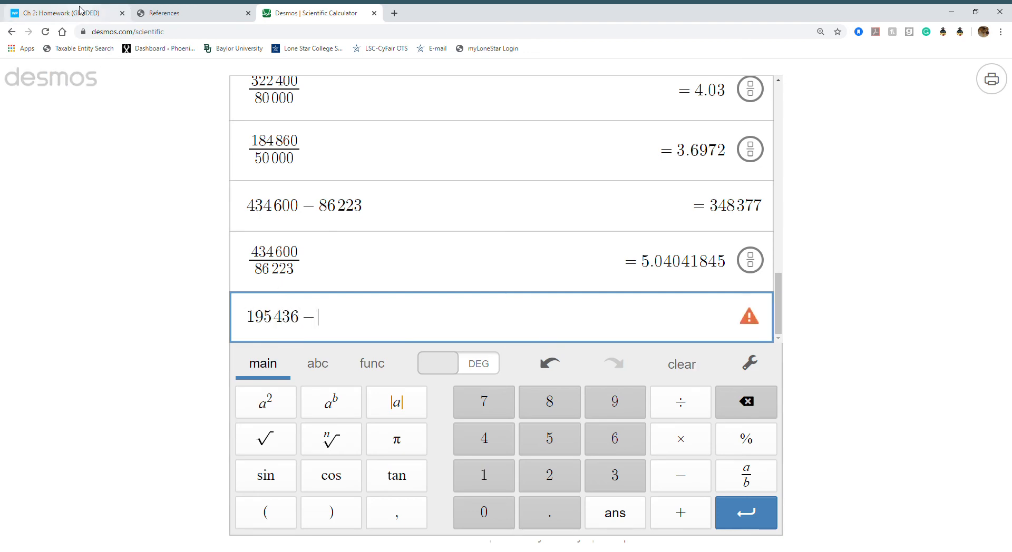
pyautogui.click(80, 10)
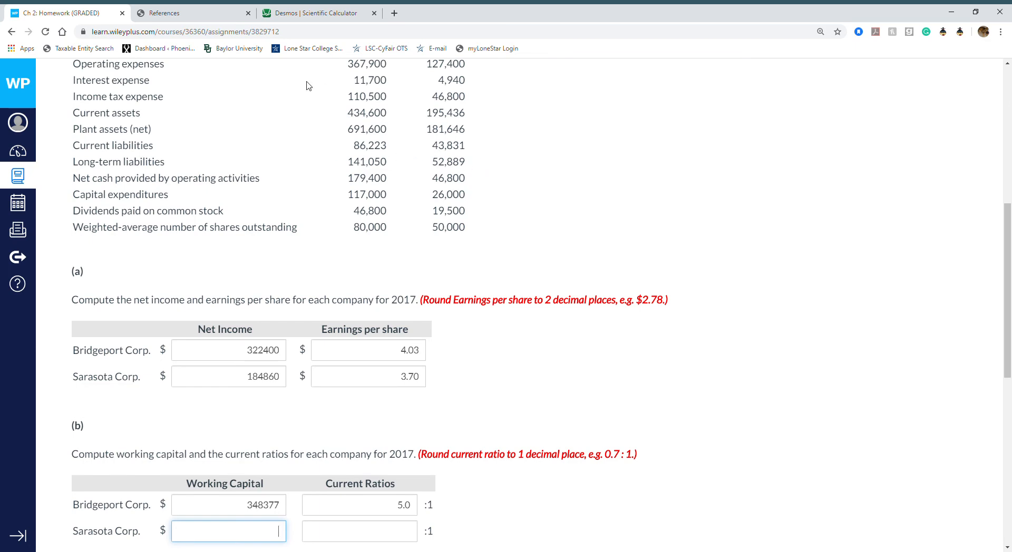
pyautogui.click(327, 13)
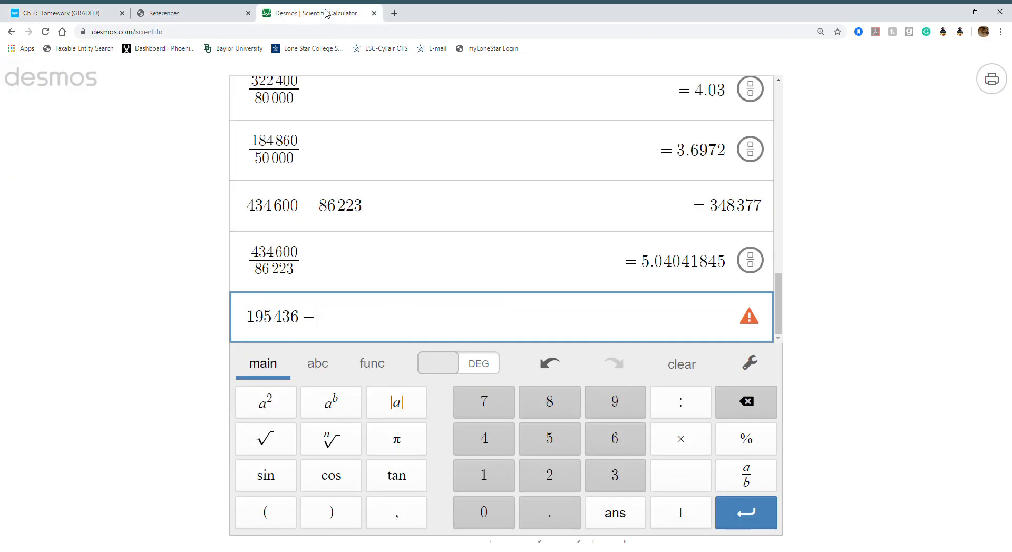
pyautogui.write('43')
pyautogui.write('831')
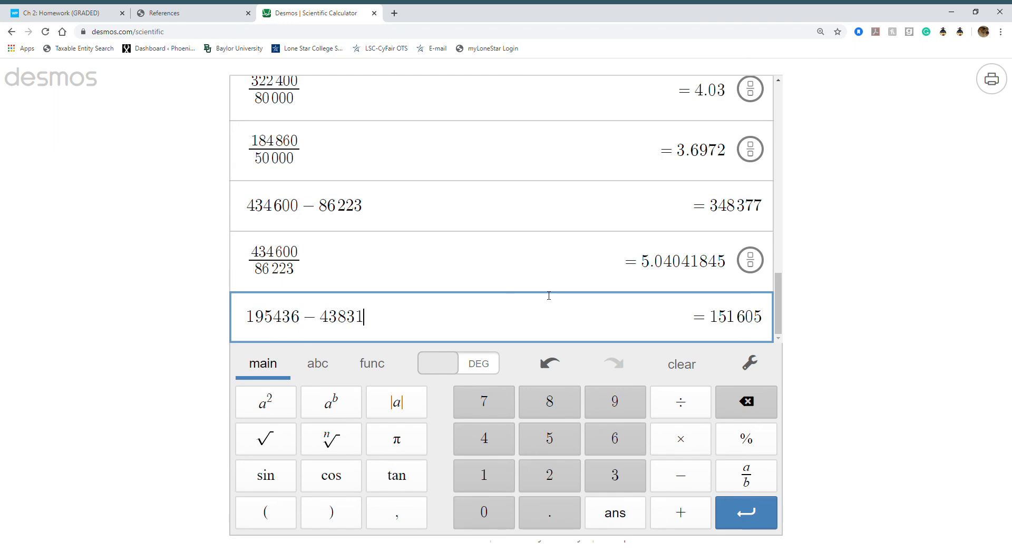
pyautogui.press('Return')
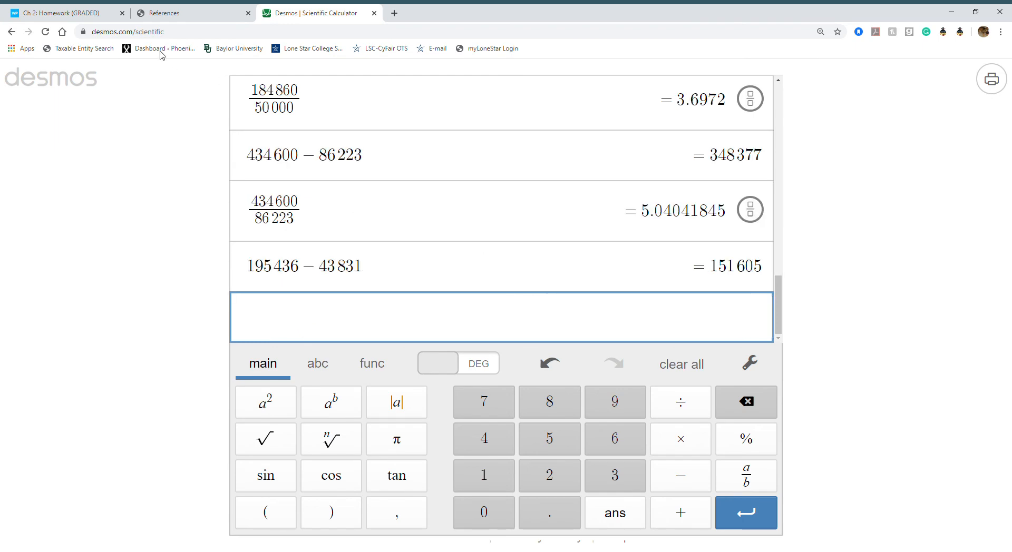
# Step: Switch back to WileyPLUS and enter 151605 as Sarasota Corp.'s working capital in part (b)
pyautogui.click(77, 16)
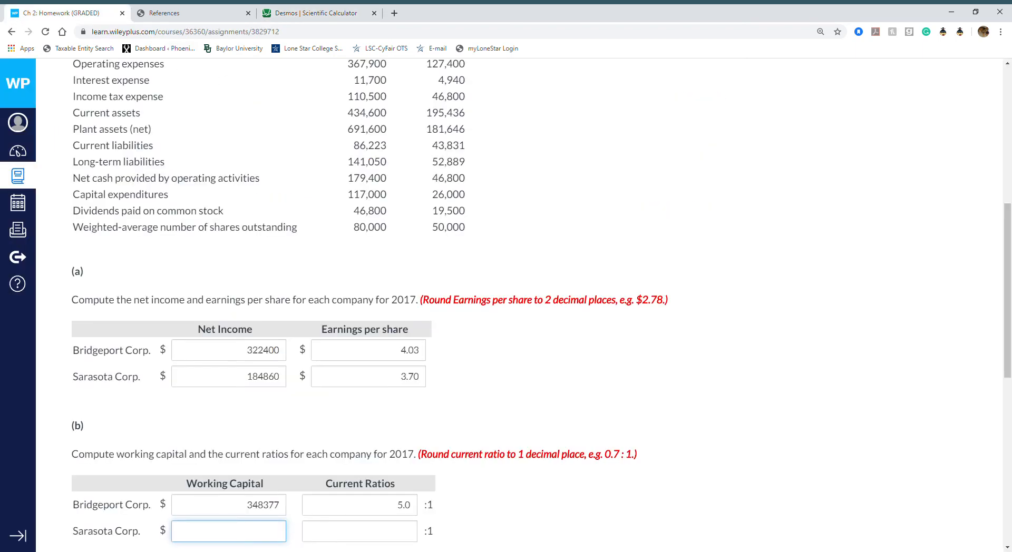
pyautogui.click(264, 536)
pyautogui.write('151605')
# Step: Calculate Sarasota's current ratio in Desmos as 195436 divided by 43831
pyautogui.click(310, 13)
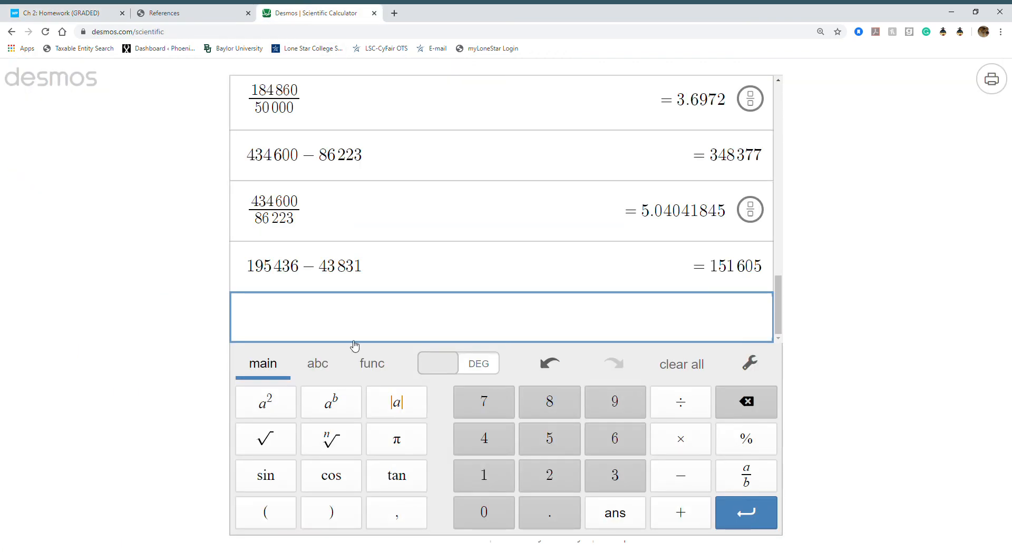
pyautogui.write('195436')
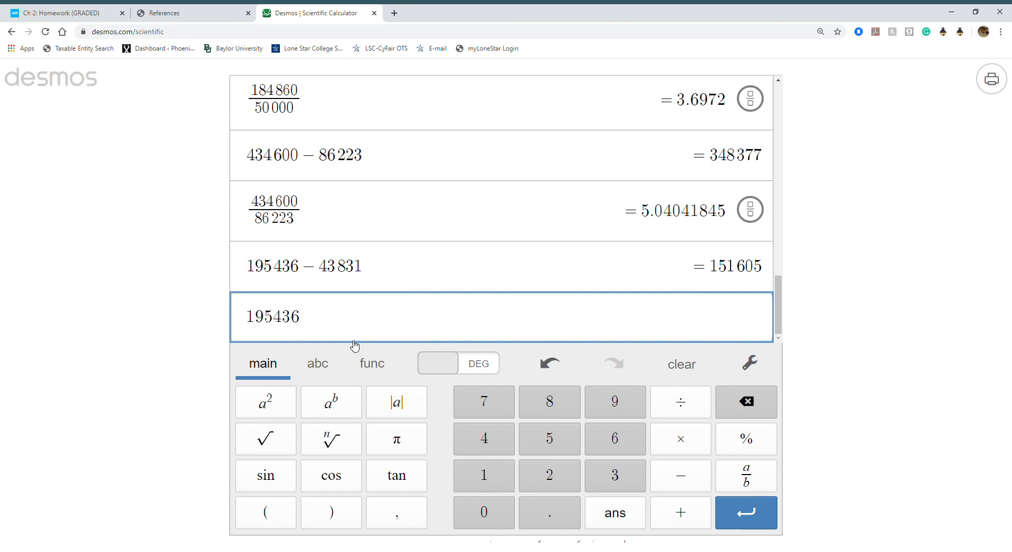
pyautogui.write('/438')
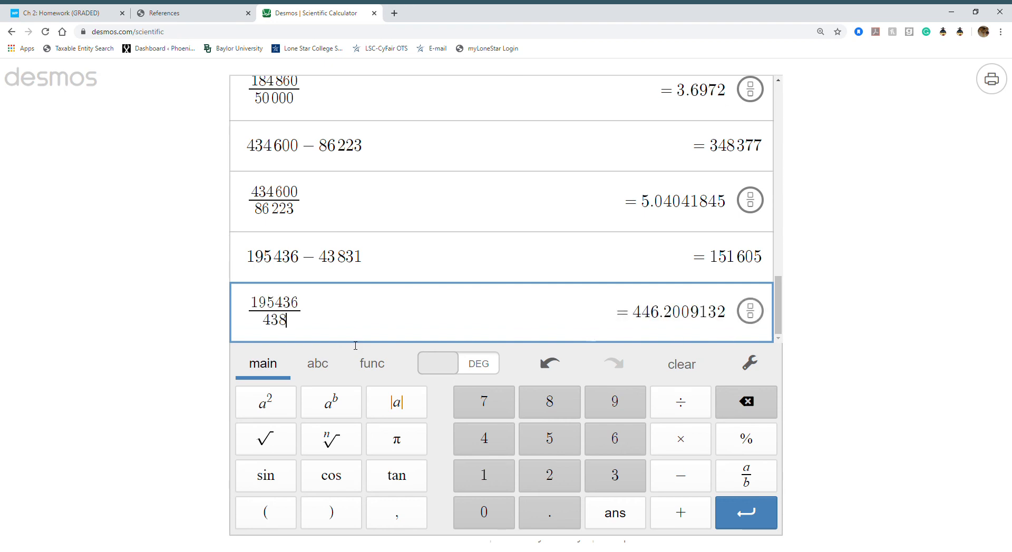
pyautogui.write('31')
pyautogui.press('Return')
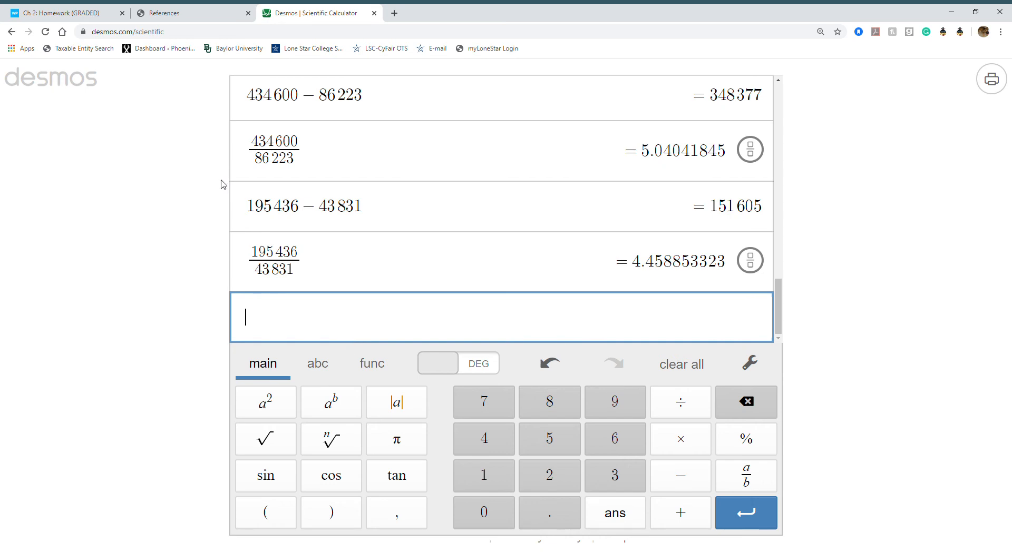
# Step: Return to WileyPLUS and enter 4.5 as Sarasota Corp.'s current ratio in part (b)
pyautogui.click(86, 17)
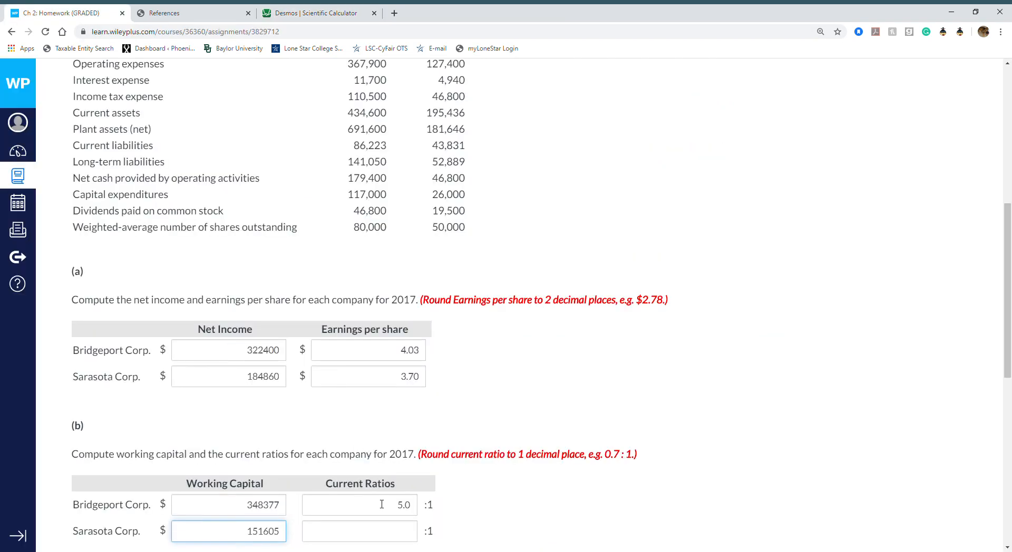
pyautogui.click(390, 536)
pyautogui.write('4.5')
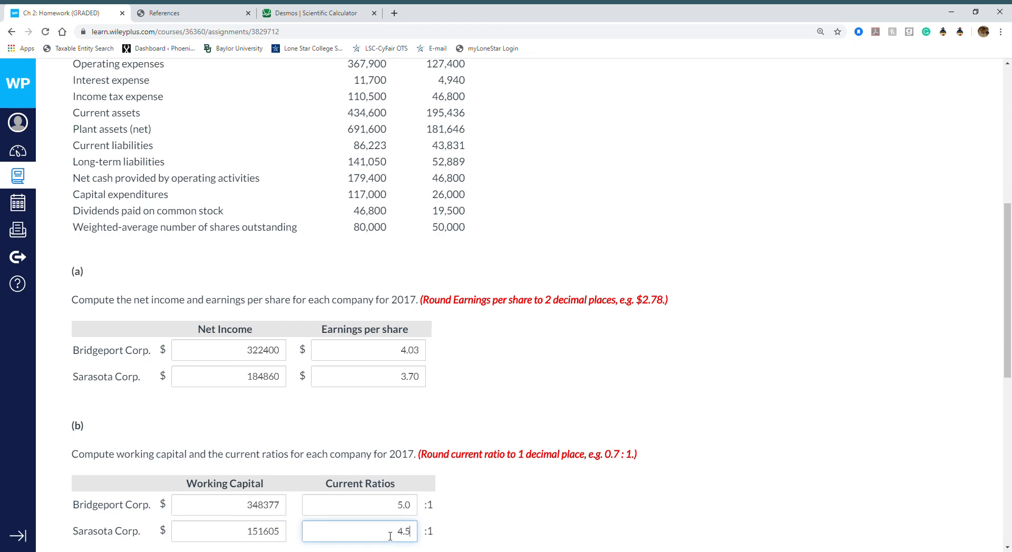
pyautogui.click(593, 516)
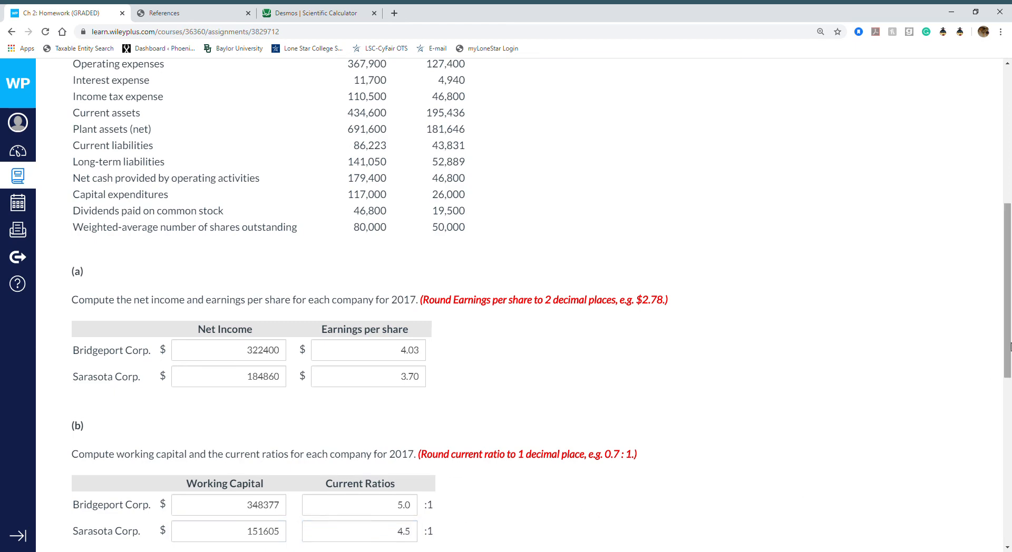
# Step: Review part (c) and look up the debt to assets ratio formula in the eTextbook references
pyautogui.moveTo(1011, 347); pyautogui.dragTo(995, 452)
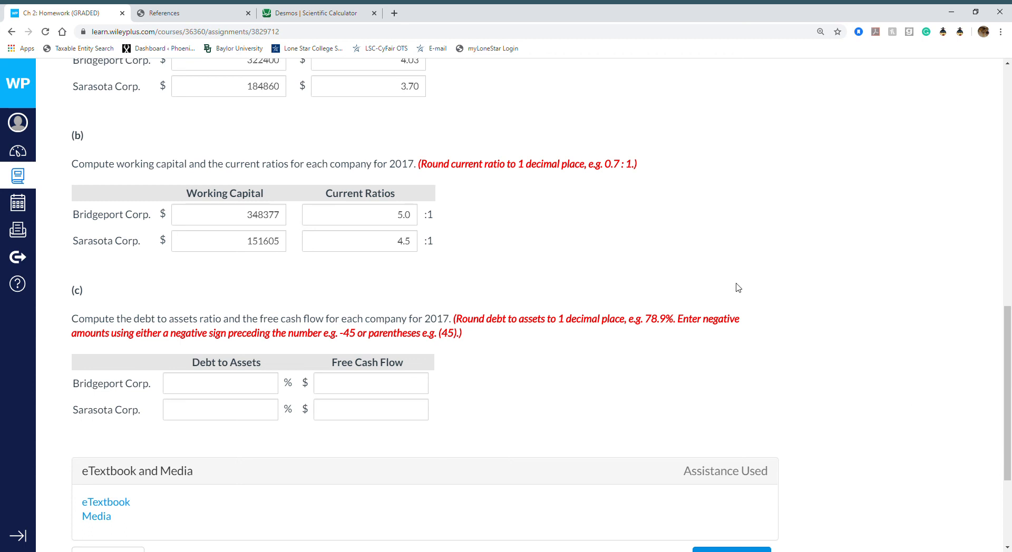
pyautogui.click(216, 9)
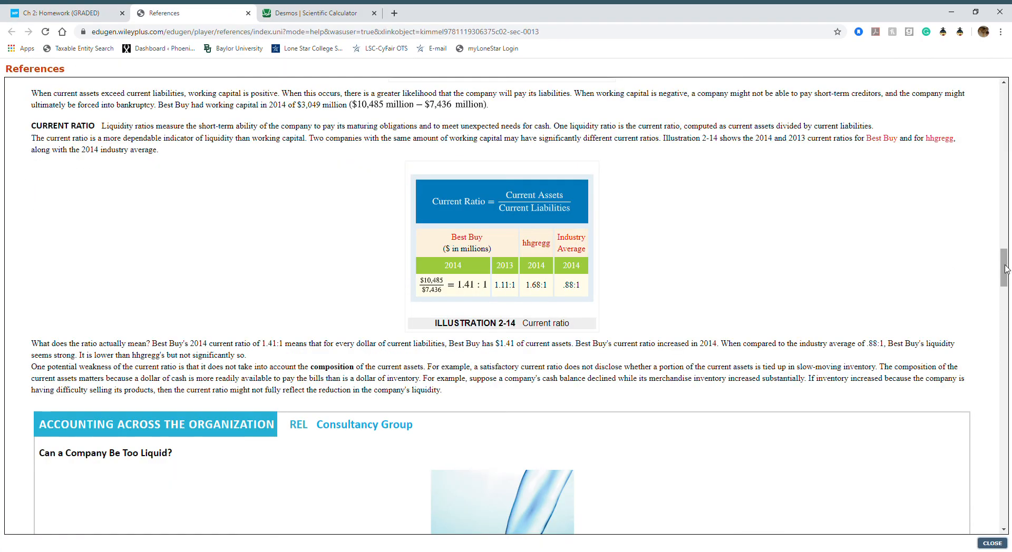
pyautogui.moveTo(1009, 269); pyautogui.dragTo(1008, 346)
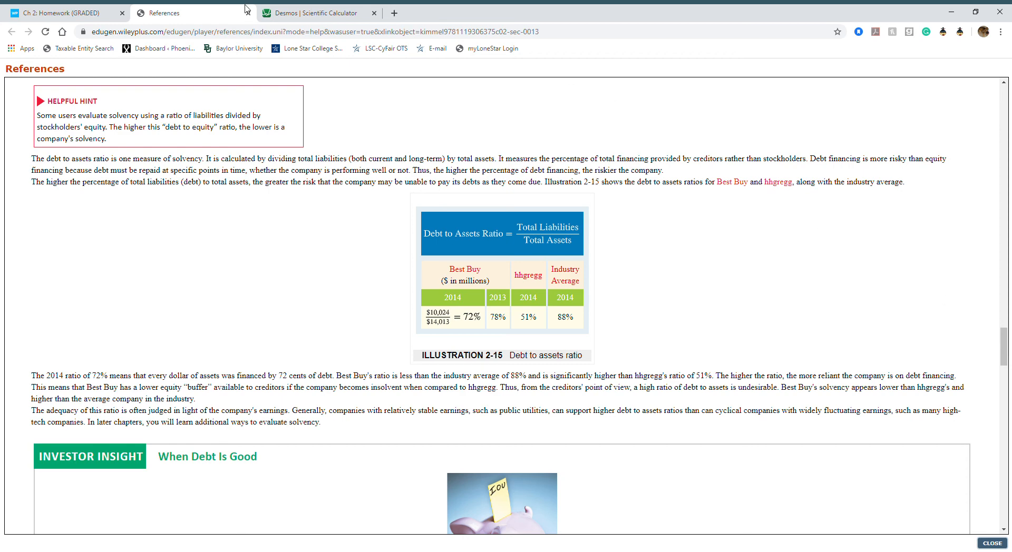
# Step: Check Bridgeport Corp.'s figures in WileyPLUS and calculate its total assets in Desmos as 434600 plus 691600
pyautogui.click(40, 10)
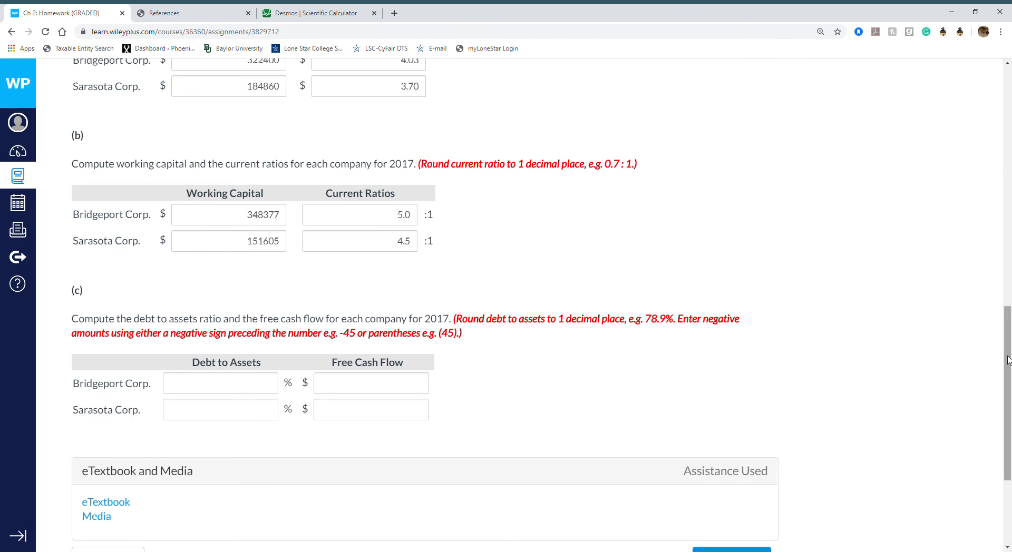
pyautogui.moveTo(1007, 360); pyautogui.dragTo(1007, 223)
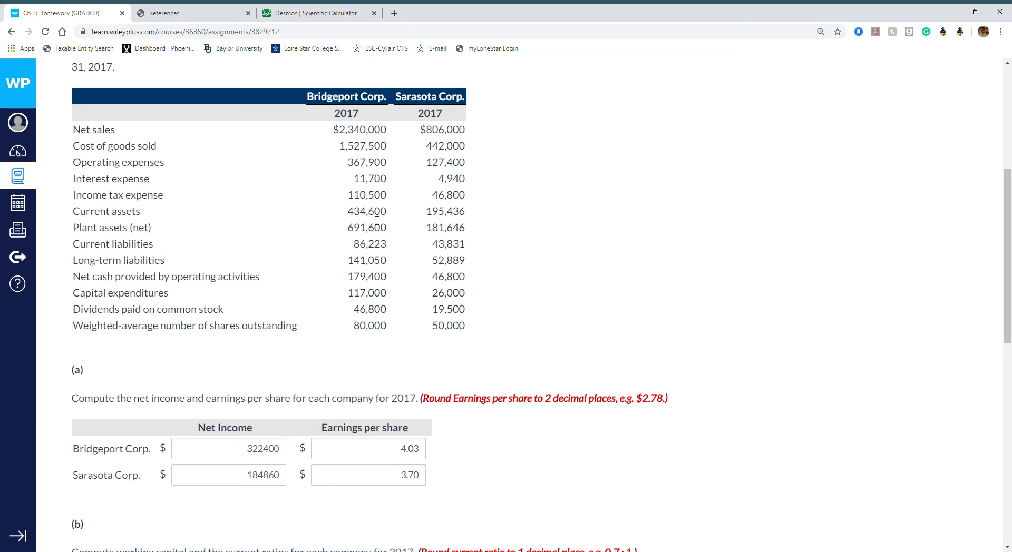
pyautogui.click(337, 13)
pyautogui.write('434600+')
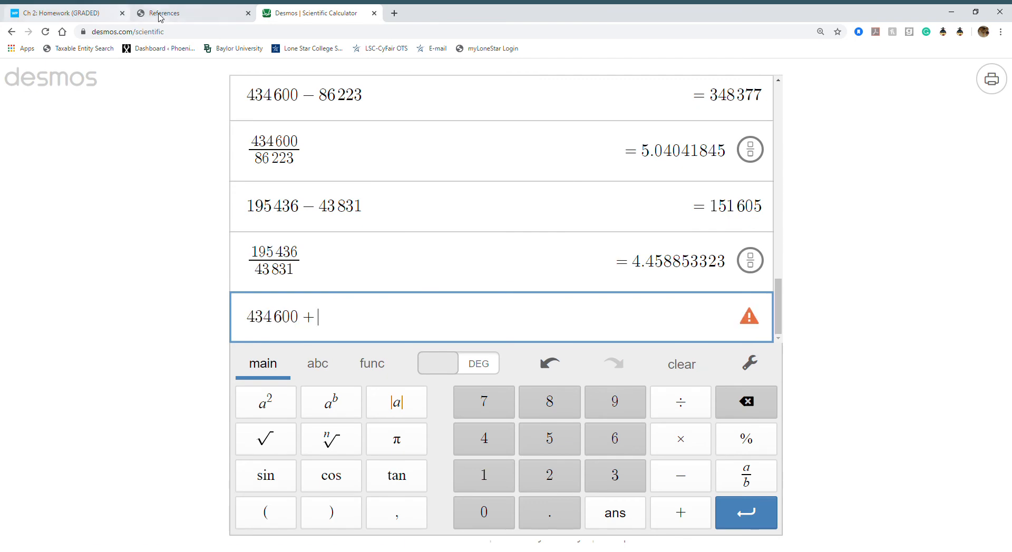
pyautogui.click(141, 13)
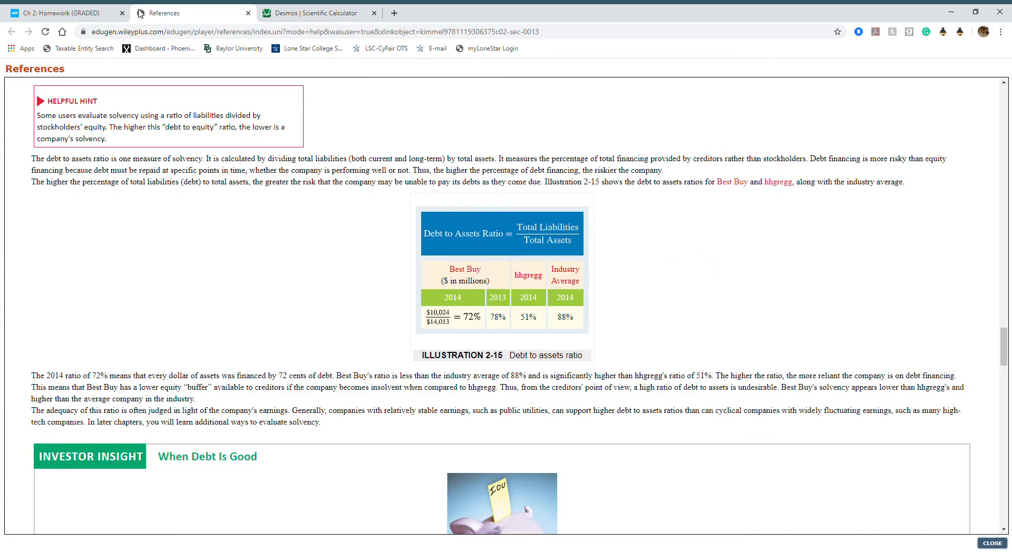
pyautogui.click(90, 13)
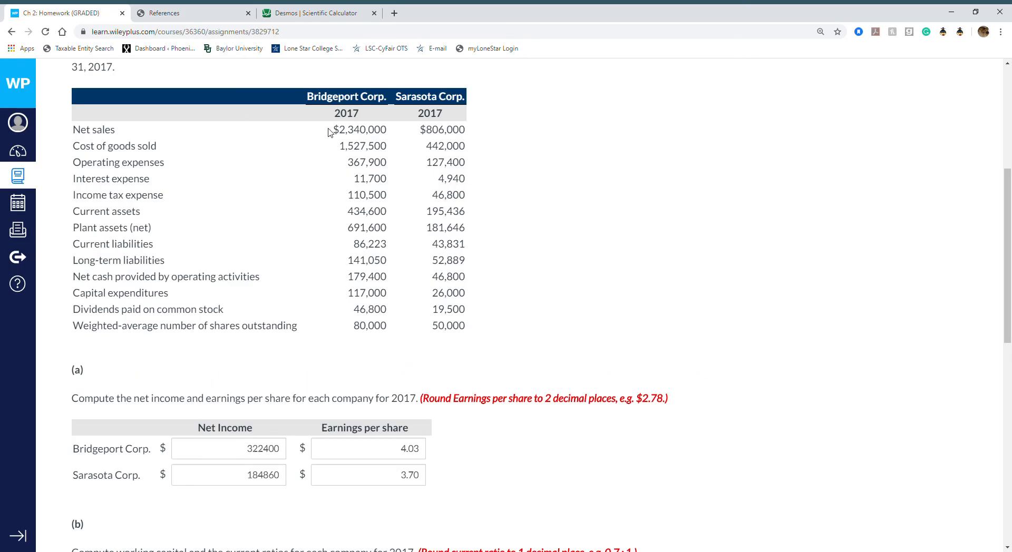
pyautogui.click(334, 15)
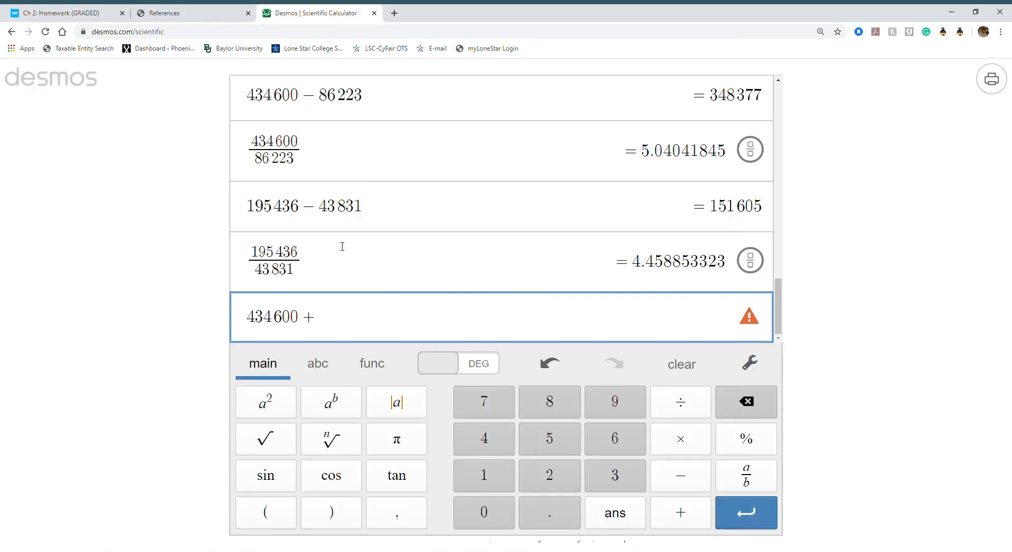
pyautogui.write('691 600')
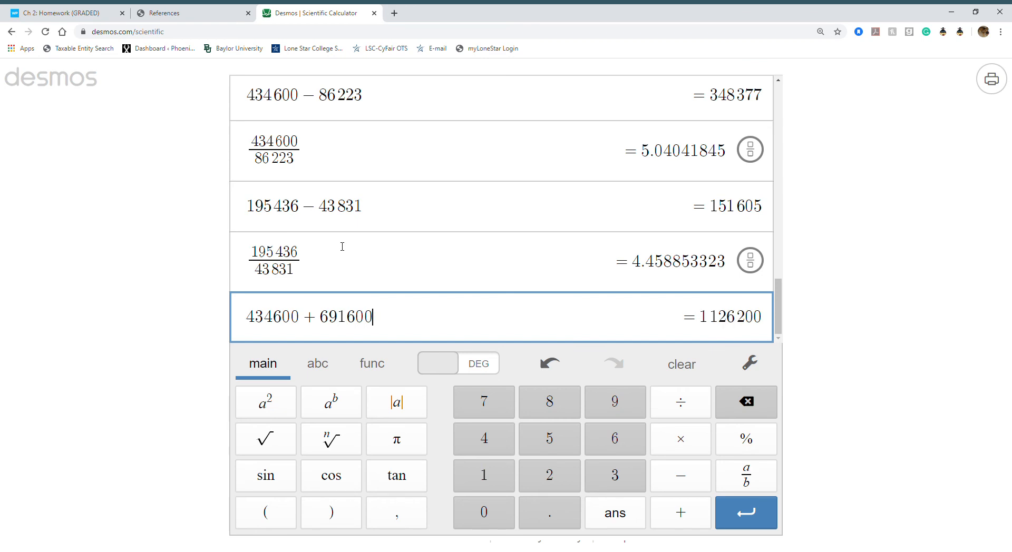
pyautogui.press('Return')
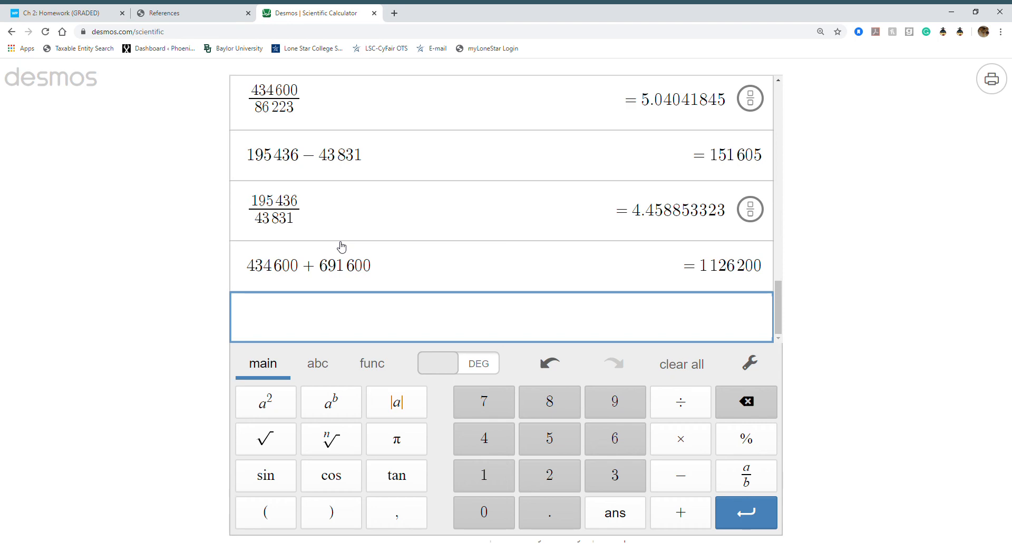
# Step: Look up Bridgeport's current and long-term liabilities in WileyPLUS and add them in Desmos as 86223 plus 141050
pyautogui.click(81, 11)
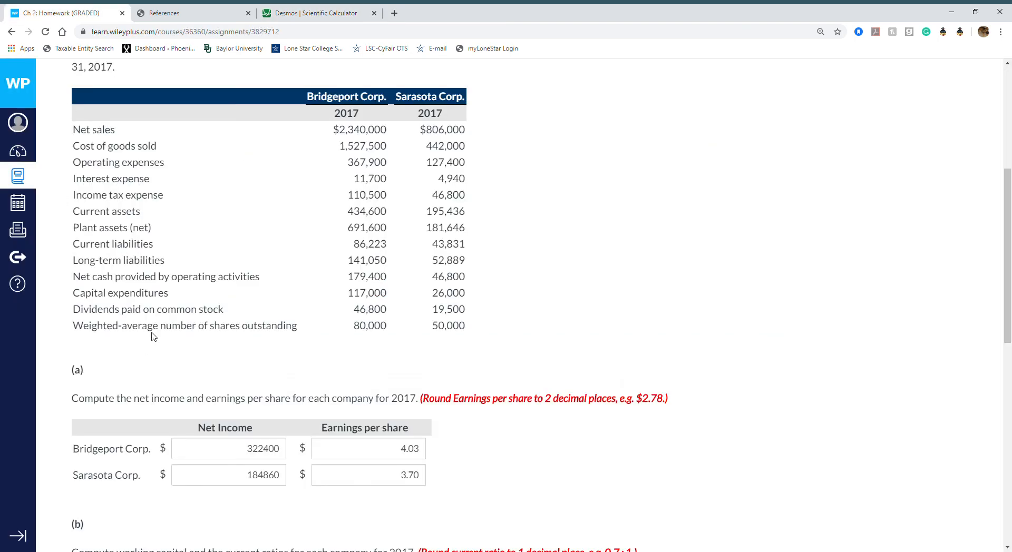
pyautogui.click(319, 10)
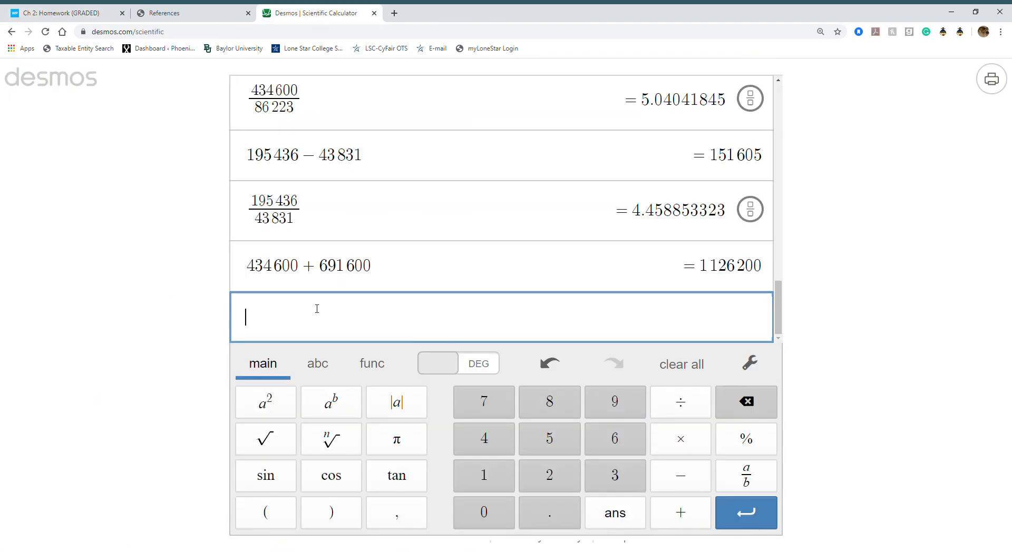
pyautogui.write('86223+')
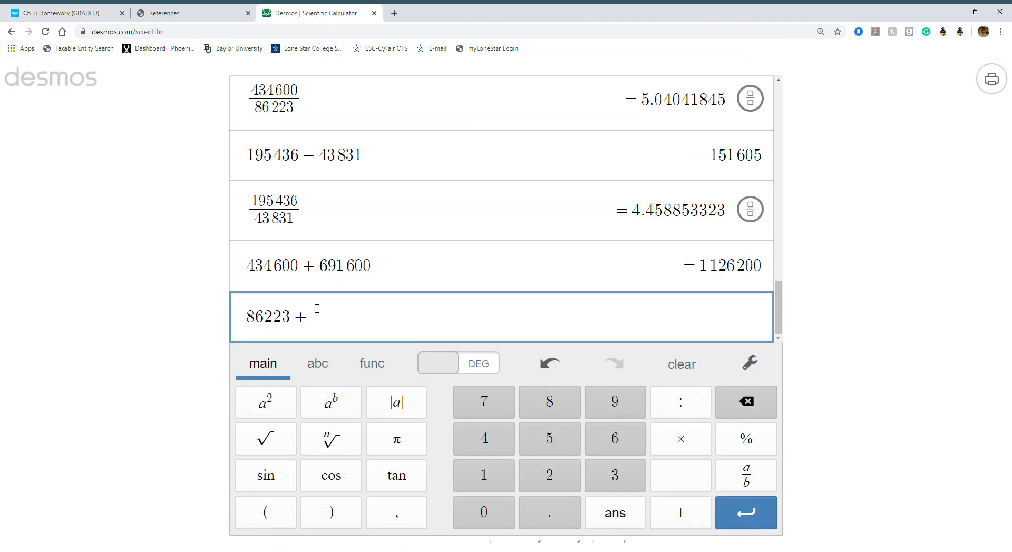
pyautogui.click(57, 14)
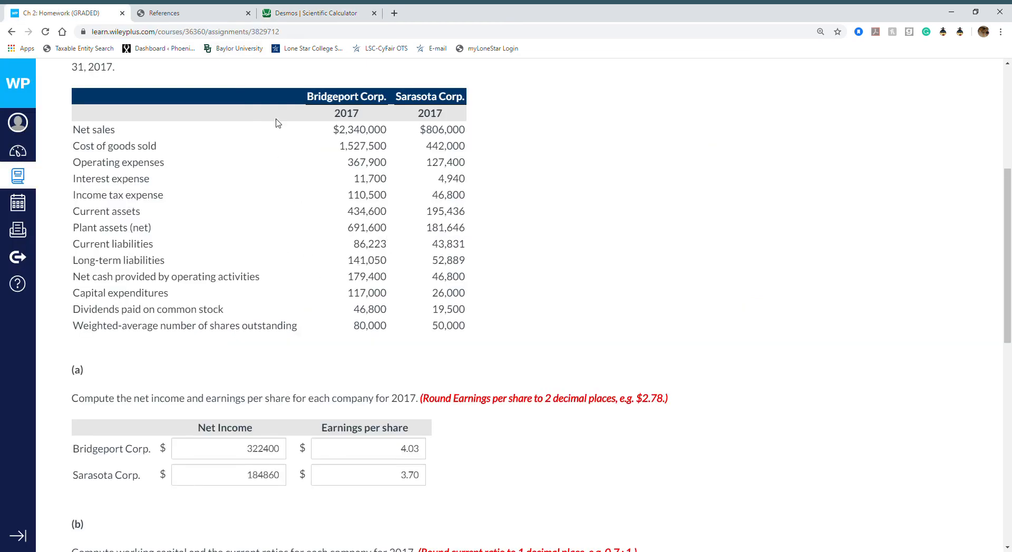
pyautogui.click(311, 13)
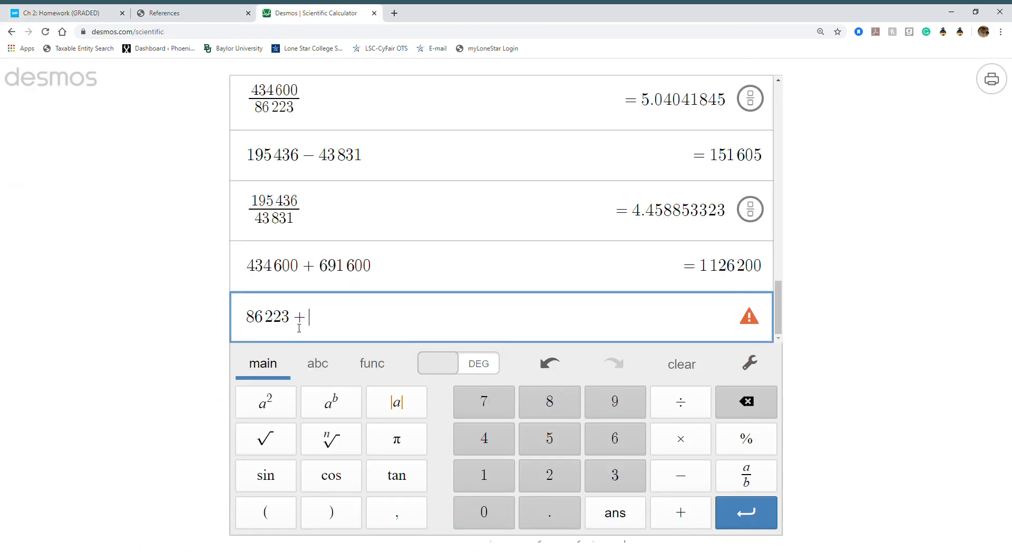
pyautogui.write('141050')
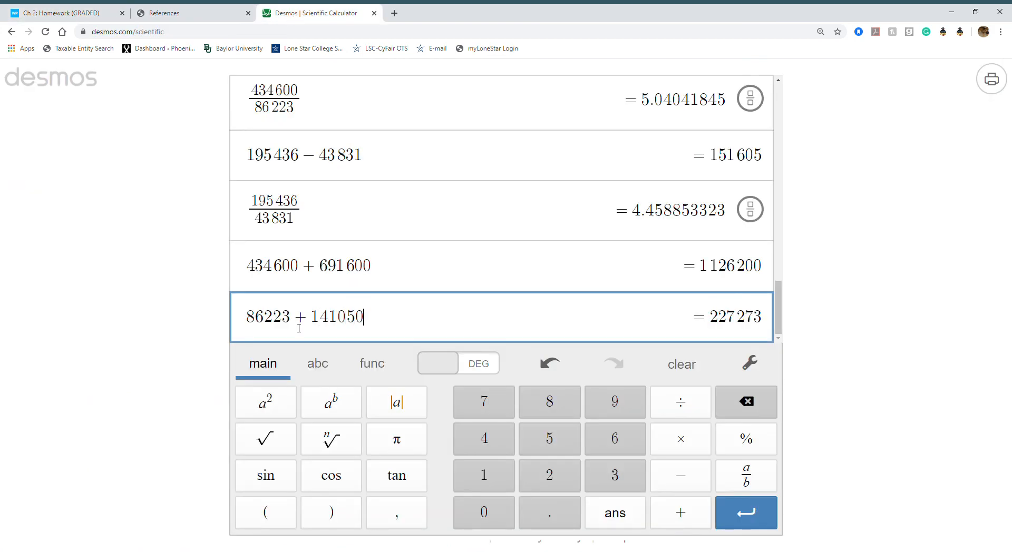
pyautogui.press('Return')
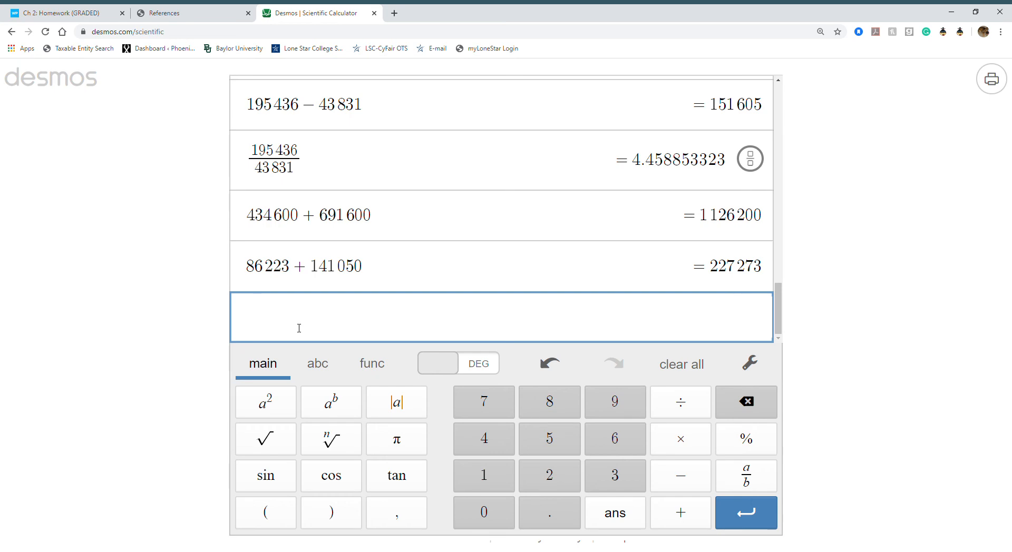
# Step: Recheck the debt to assets formula in the references and calculate Bridgeport's ratio in Desmos as 227273 divided by 1126200
pyautogui.click(181, 15)
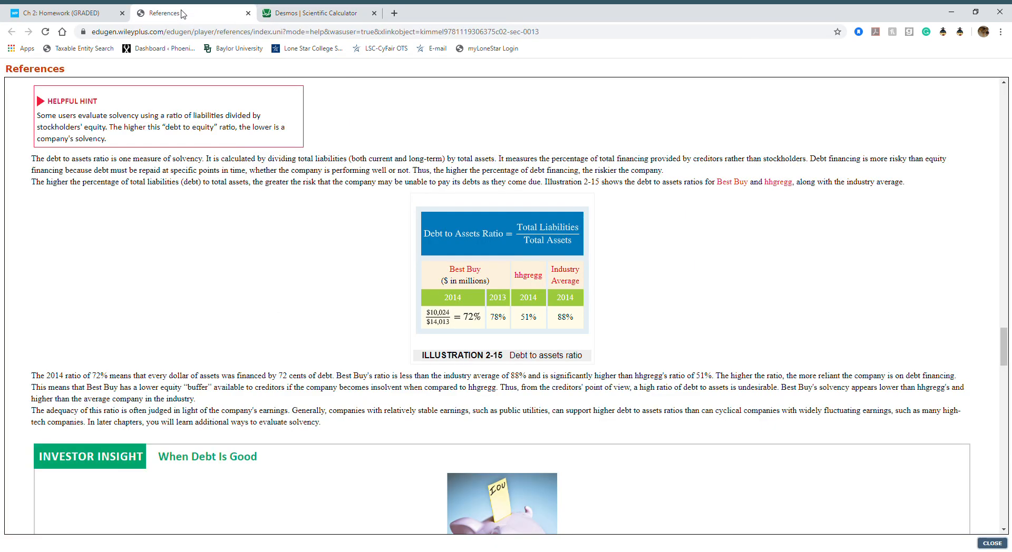
pyautogui.click(327, 11)
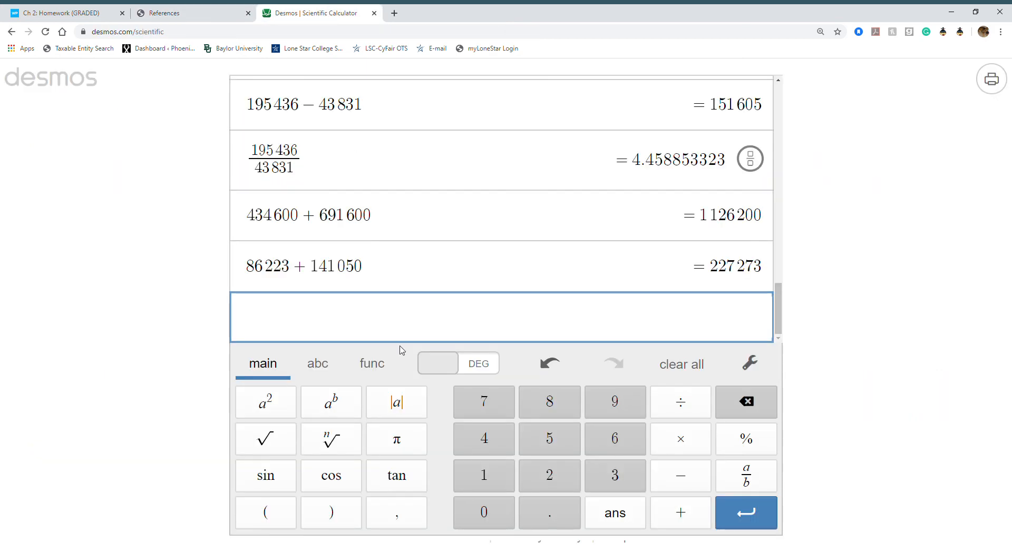
pyautogui.write('227273/1')
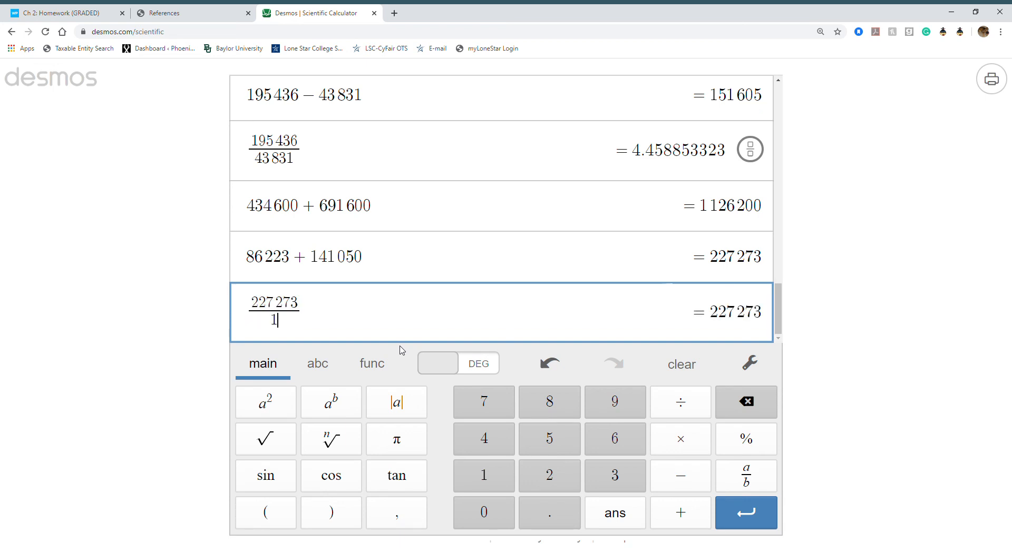
pyautogui.write('126200')
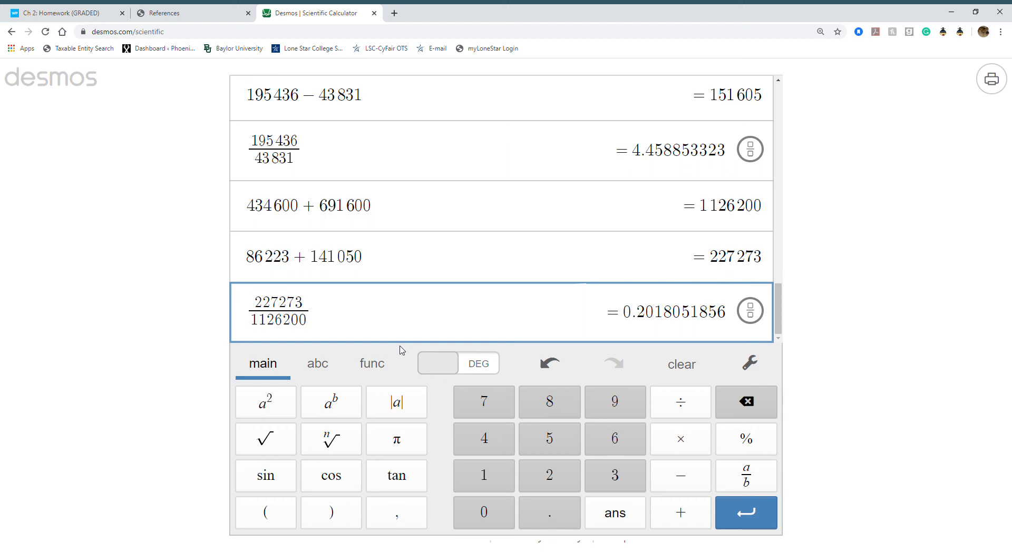
pyautogui.press('Return')
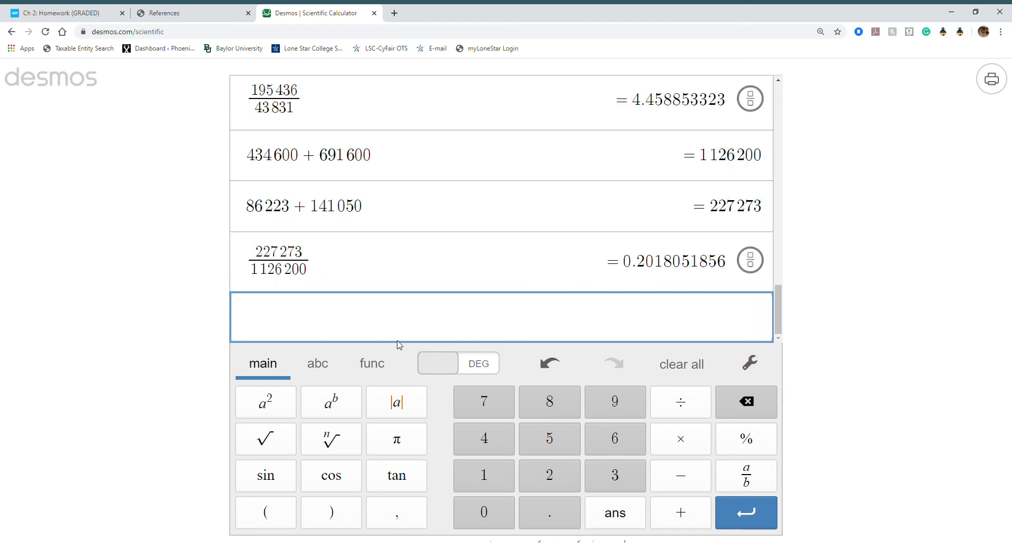
# Step: Return to WileyPLUS and enter 20.2 as Bridgeport Corp.'s debt to assets percentage in part (c)
pyautogui.click(64, 16)
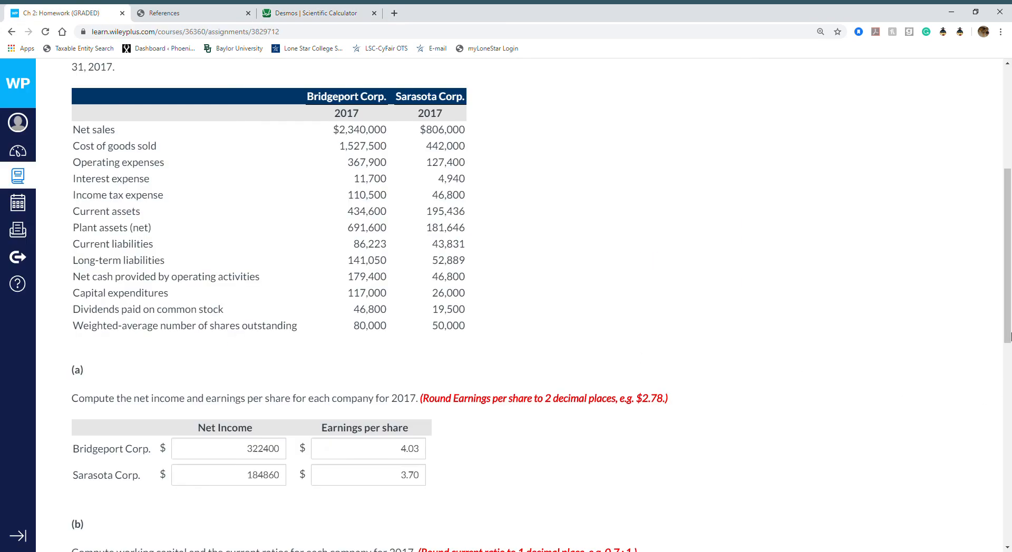
pyautogui.moveTo(1008, 314); pyautogui.dragTo(1008, 473)
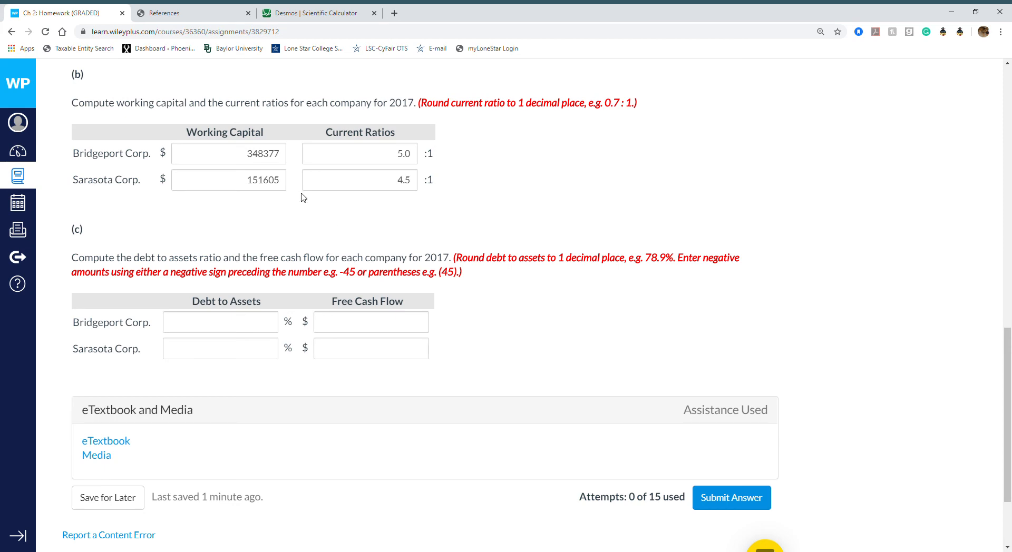
pyautogui.click(304, 17)
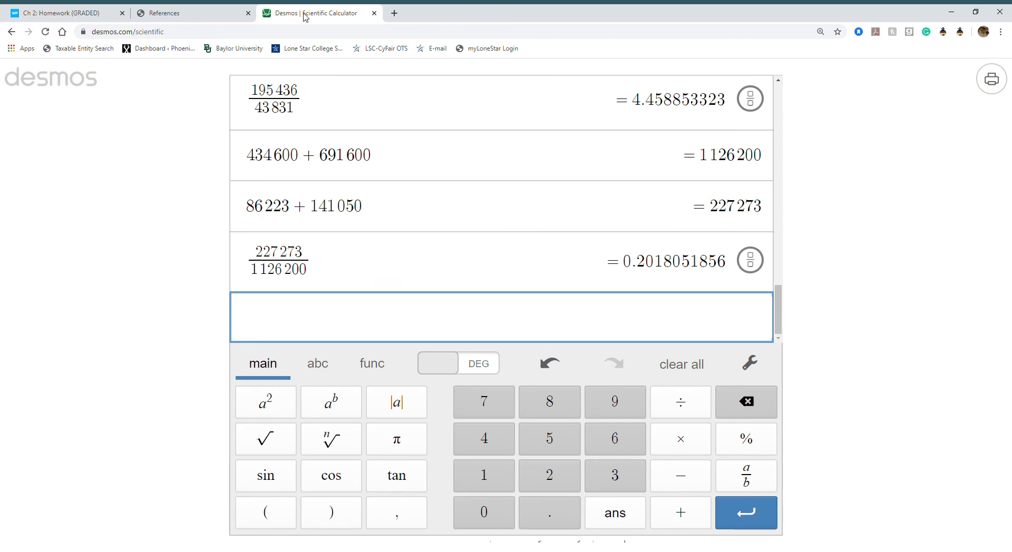
pyautogui.click(49, 15)
pyautogui.click(242, 329)
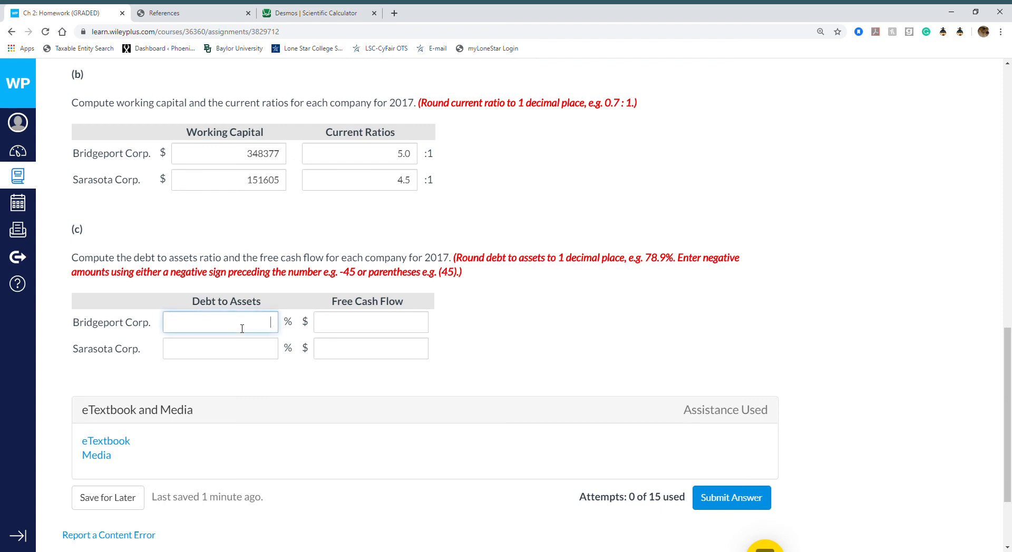
pyautogui.write('20.2')
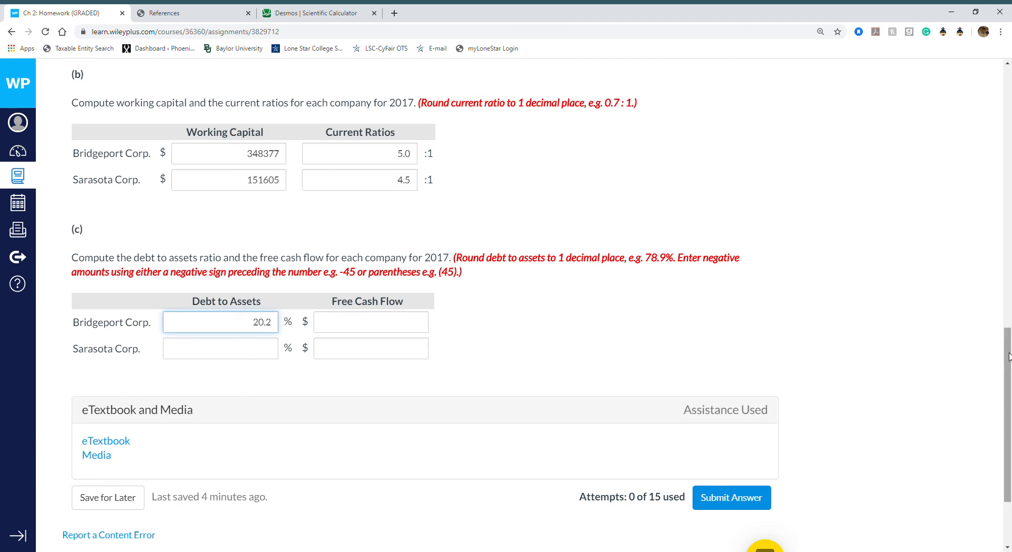
# Step: Look up Sarasota Corp.'s current and plant assets and add them in Desmos as 195436 plus 181646
pyautogui.moveTo(1008, 360); pyautogui.dragTo(1005, 198)
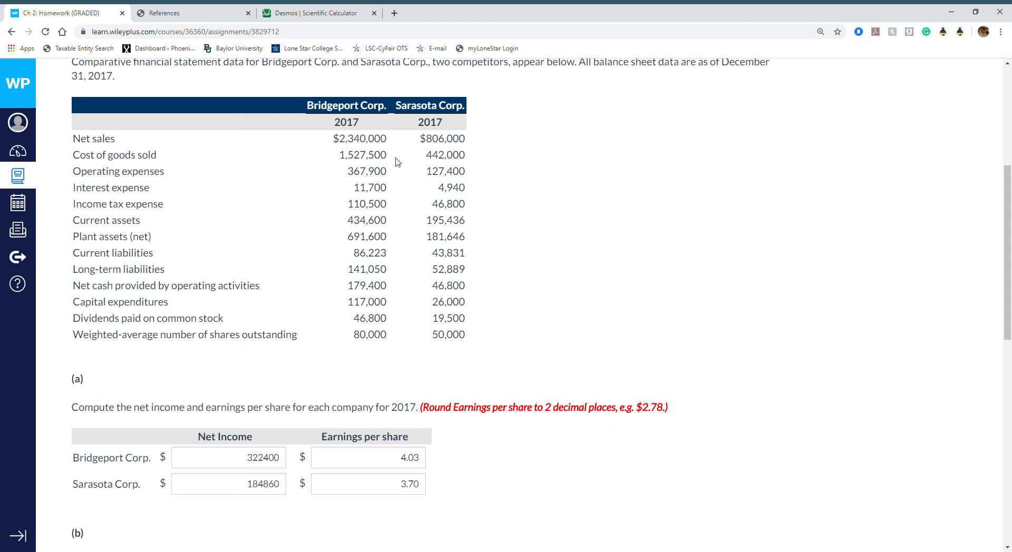
pyautogui.click(293, 12)
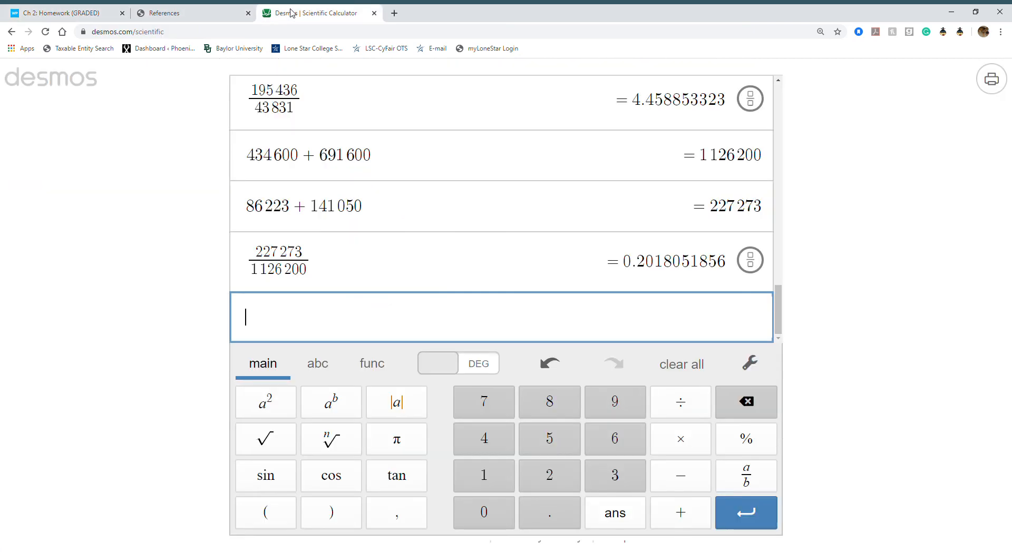
pyautogui.write('195436')
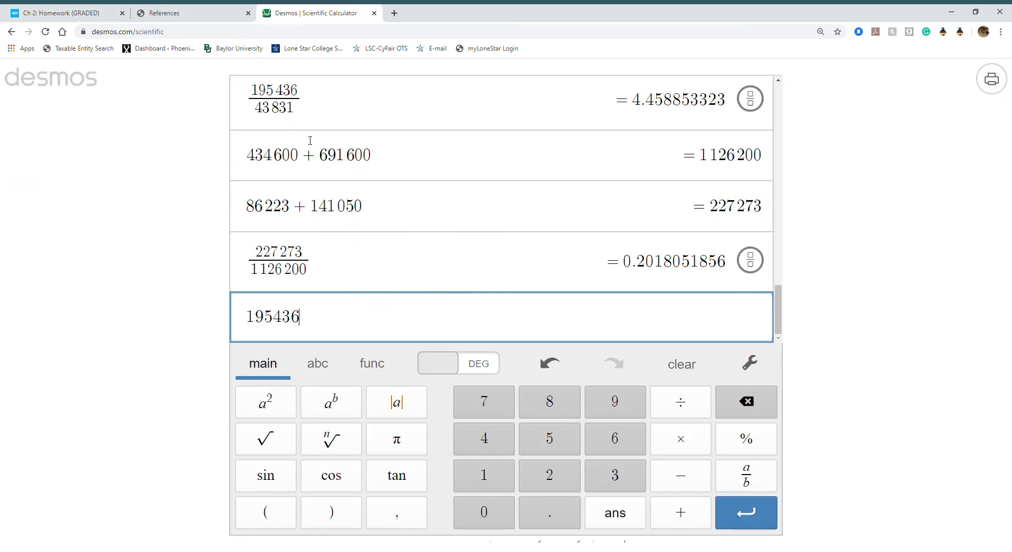
pyautogui.write('+')
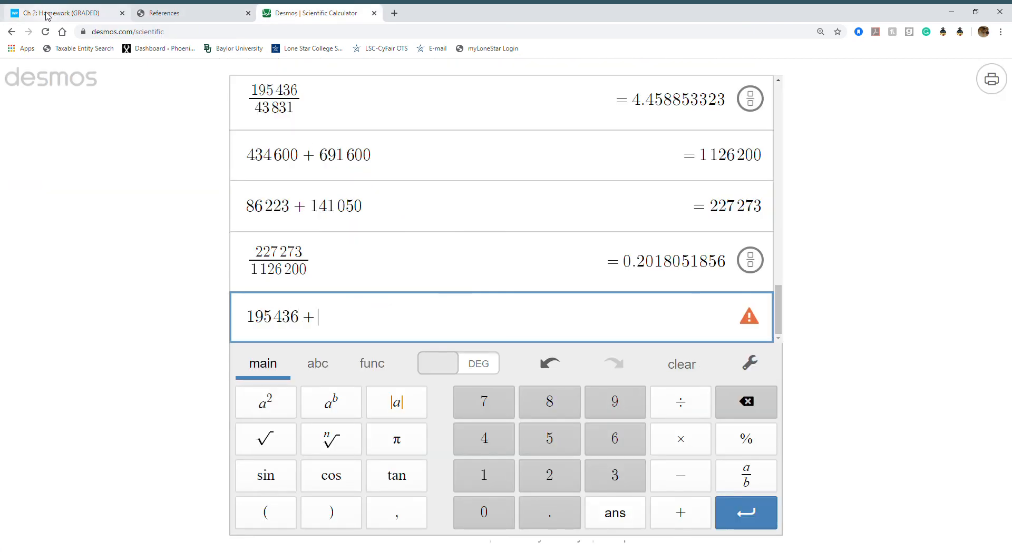
pyautogui.click(47, 16)
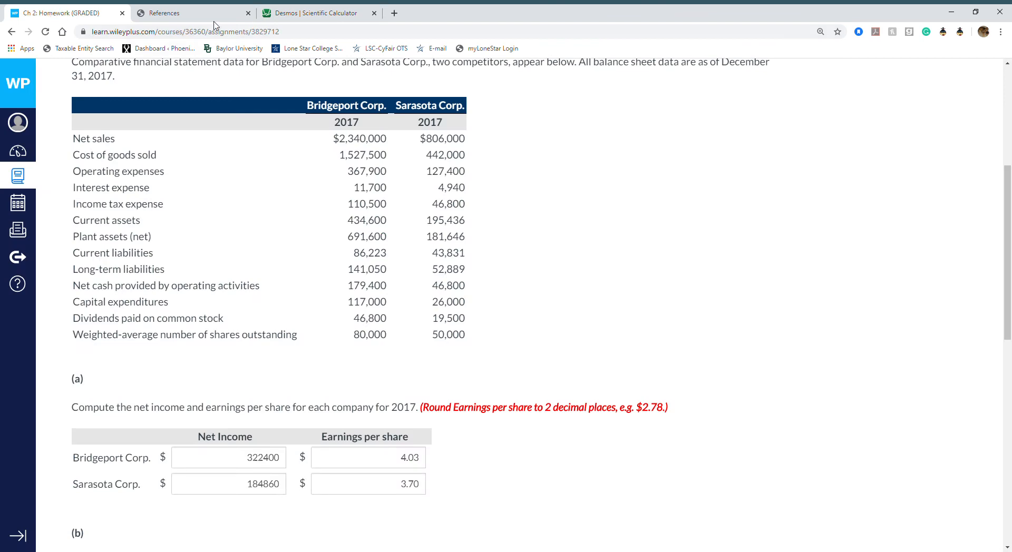
pyautogui.click(295, 14)
pyautogui.write('195436 + 1')
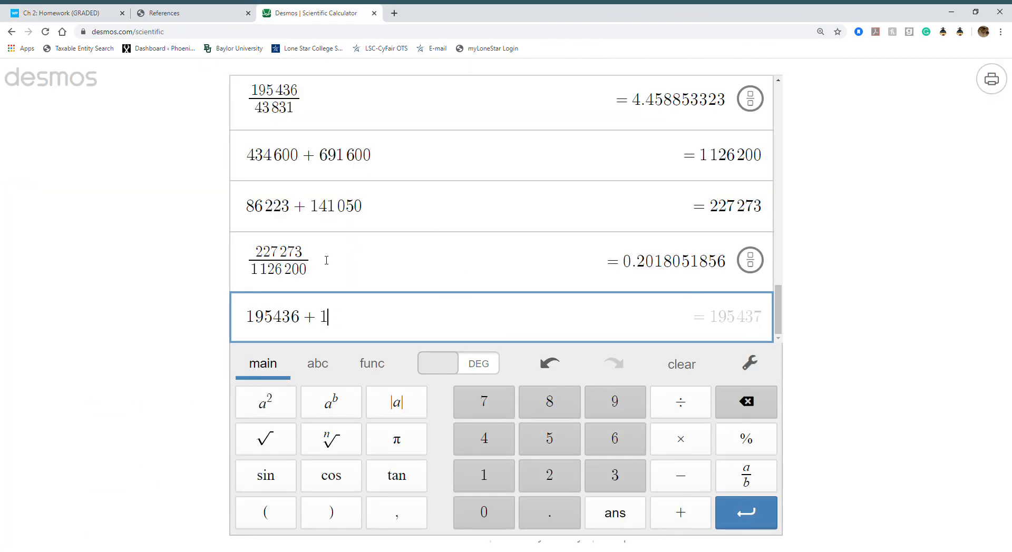
pyautogui.write('81 646')
pyautogui.press('Return')
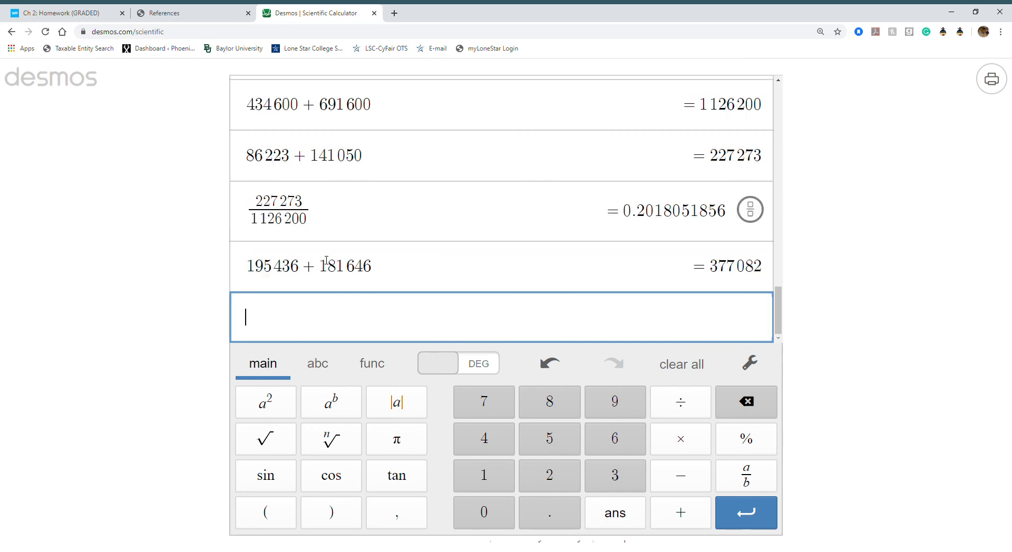
# Step: Look up Sarasota Corp.'s current and long-term liabilities in WileyPLUS and add them in Desmos as 43831 plus 52889
pyautogui.click(77, 12)
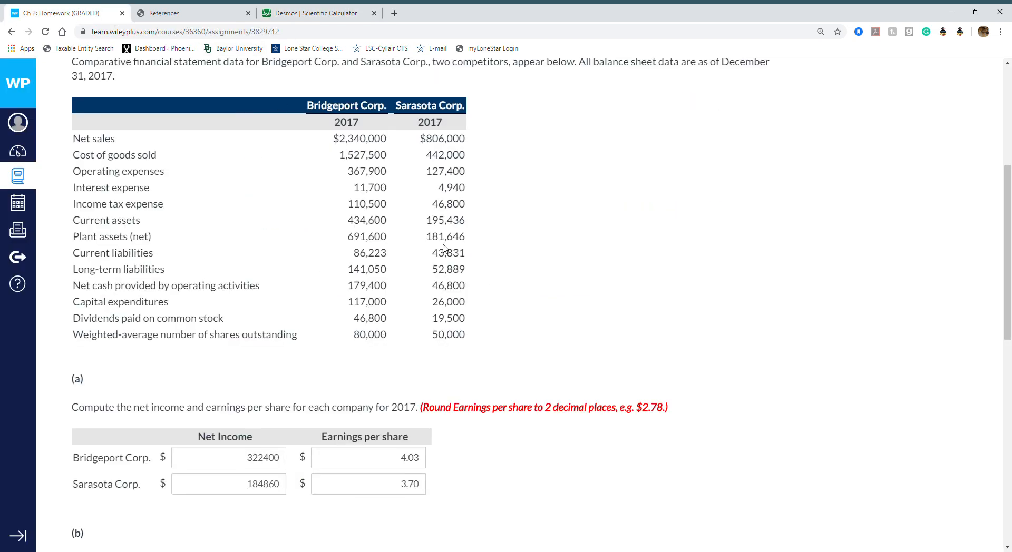
pyautogui.click(311, 12)
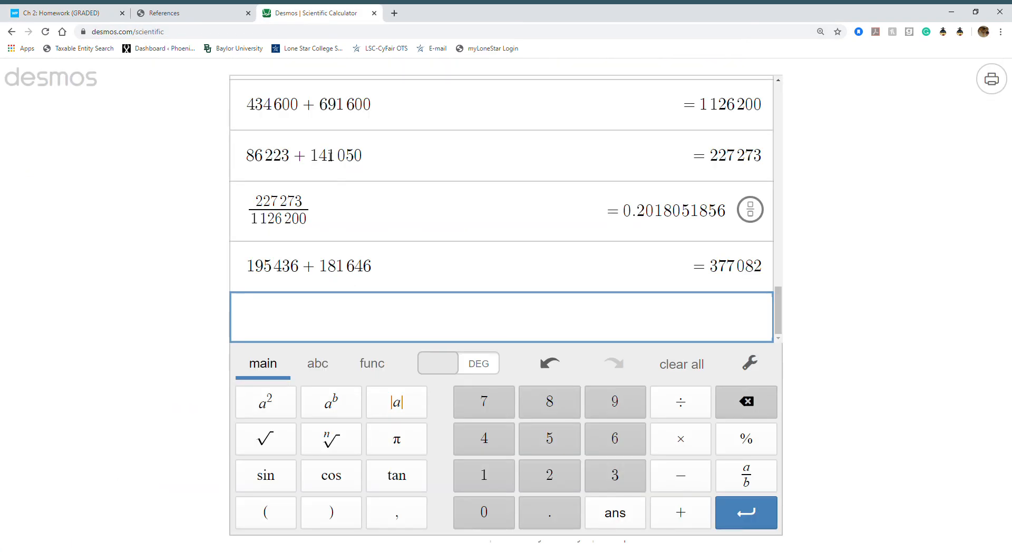
pyautogui.write('43831')
pyautogui.write('+')
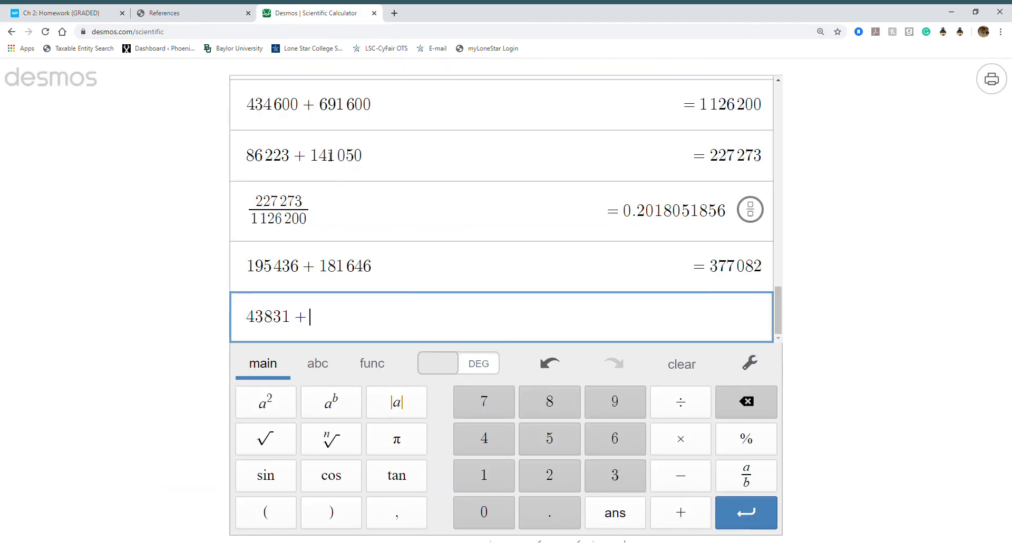
pyautogui.click(70, 10)
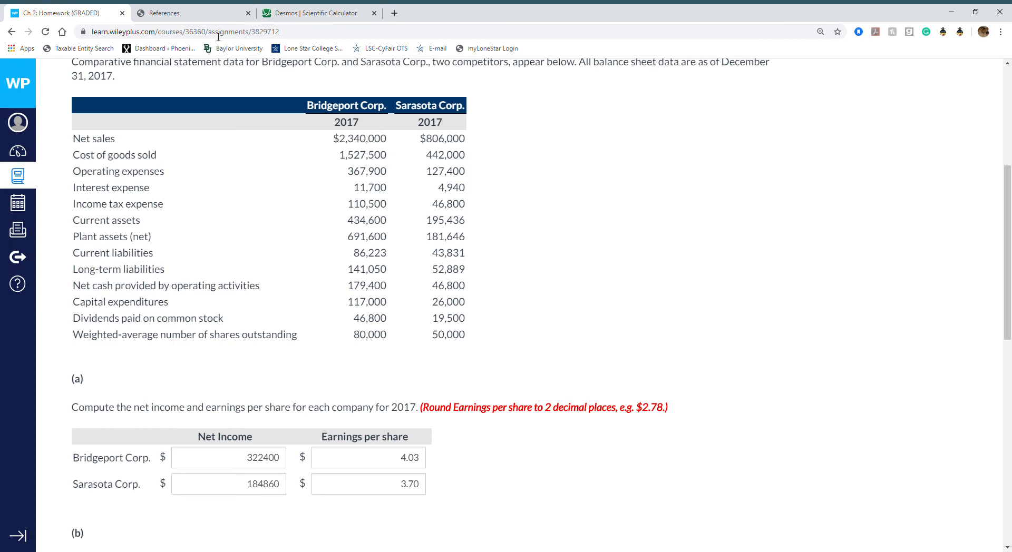
pyautogui.click(298, 13)
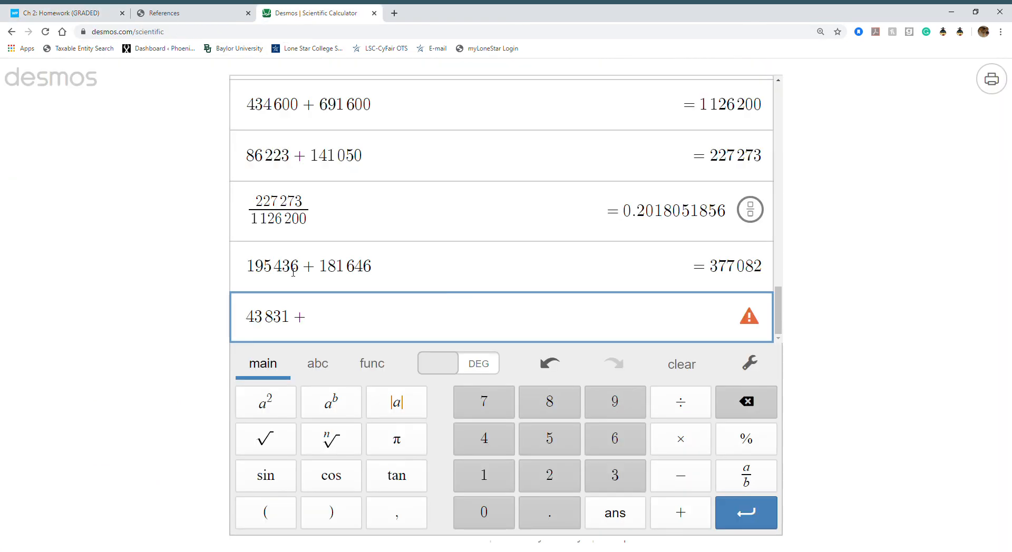
pyautogui.write('52889')
pyautogui.press('Return')
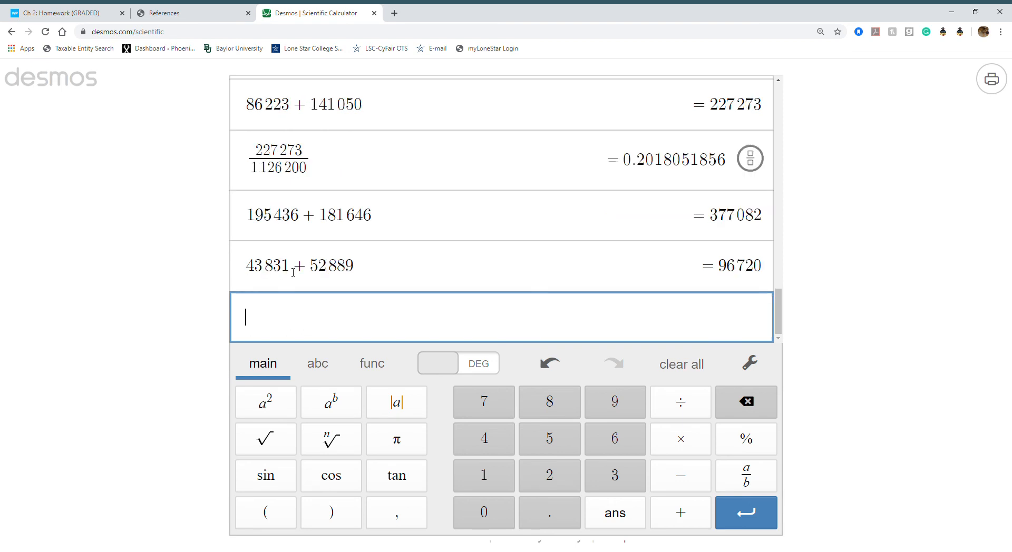
# Step: Calculate Sarasota Corp.'s debt to assets ratio in Desmos as 96720 divided by 377082
pyautogui.write('96720')
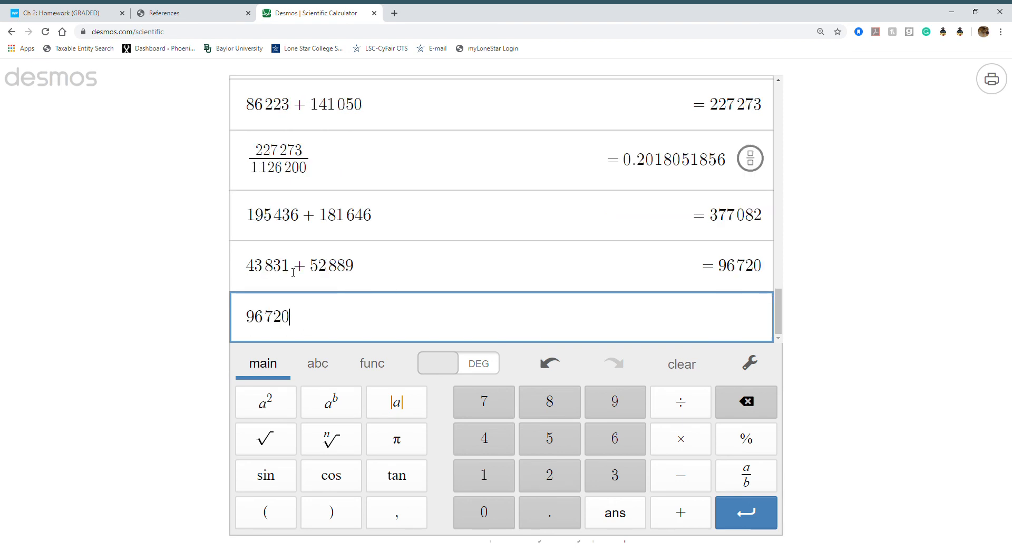
pyautogui.write('/377082')
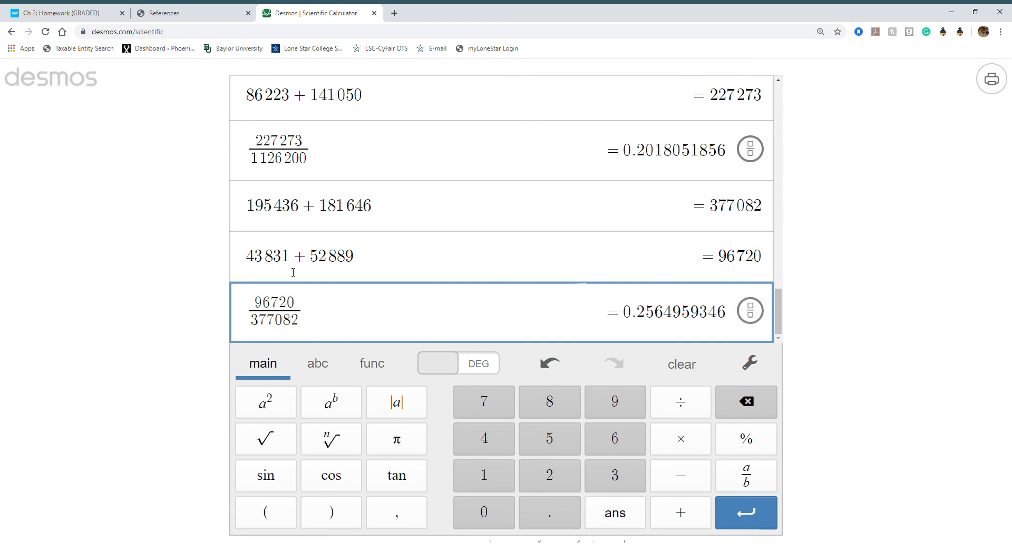
pyautogui.press('Return')
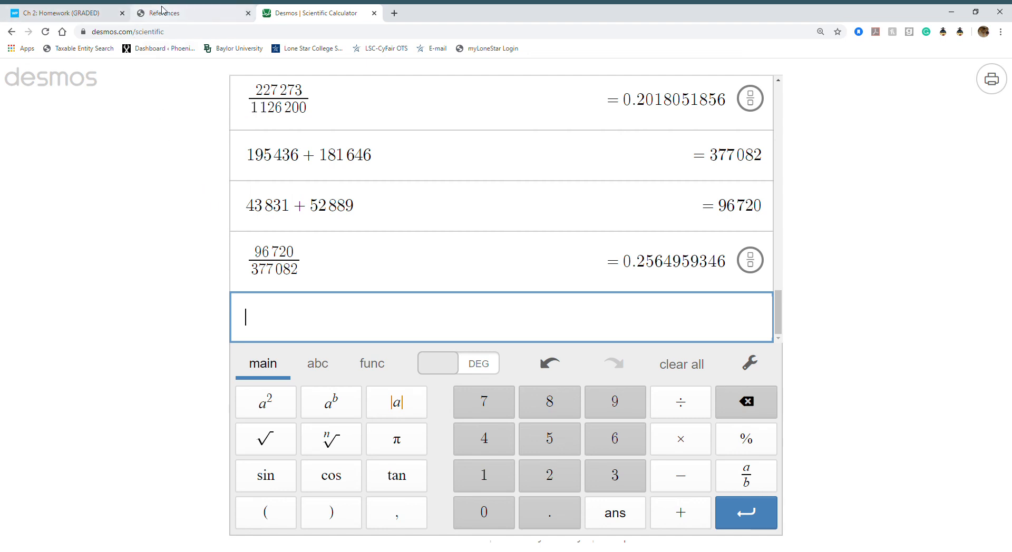
# Step: Return to WileyPLUS and enter 25.6 as Sarasota Corp.'s debt to assets percentage in part (c)
pyautogui.click(80, 15)
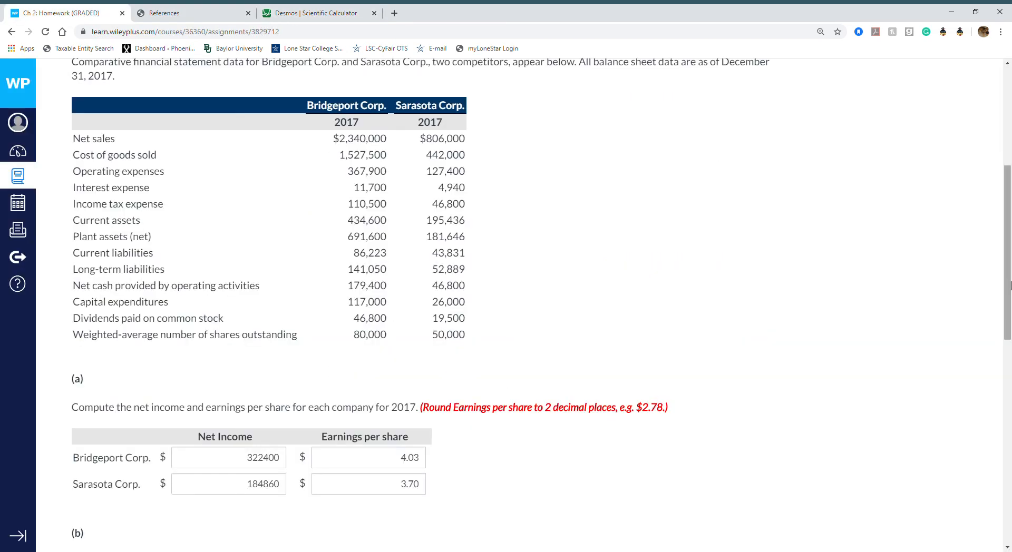
pyautogui.moveTo(1010, 287); pyautogui.dragTo(981, 448)
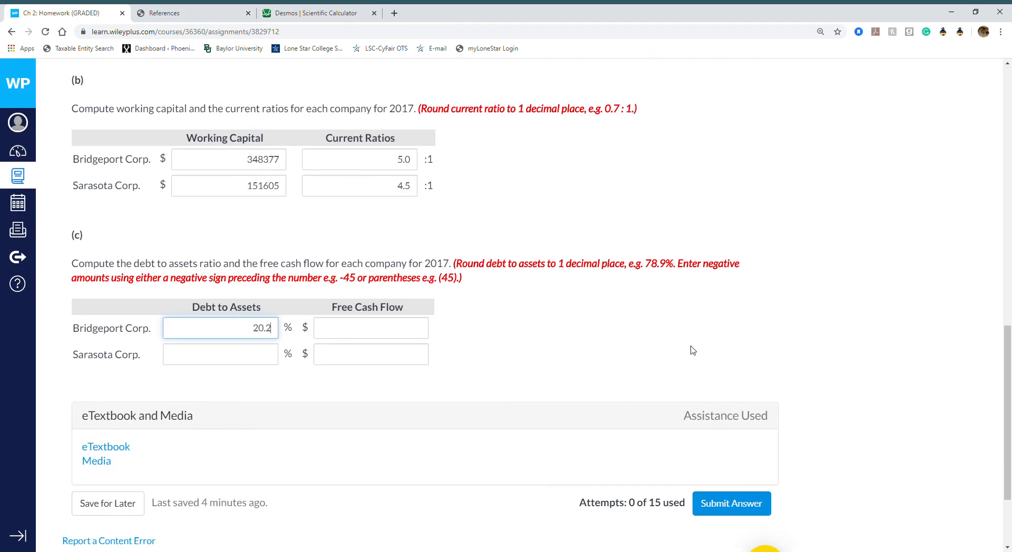
pyautogui.click(263, 352)
pyautogui.write('2')
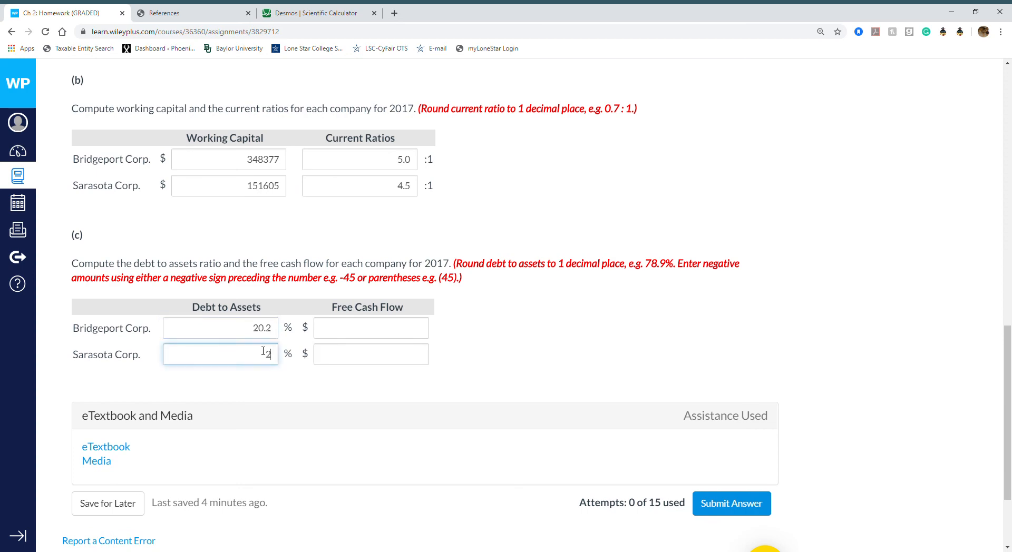
pyautogui.write('5.6')
pyautogui.click(470, 358)
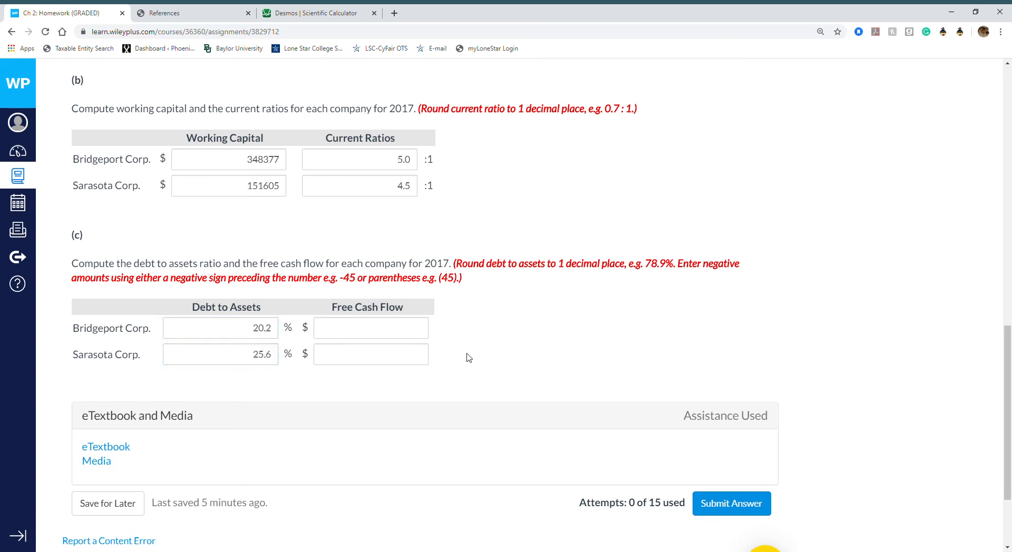
# Step: Look up Bridgeport's operating cash, capital expenditures and dividends in WileyPLUS and calculate its free cash flow in Desmos as 179400 minus 117000 minus 46800
pyautogui.click(335, 15)
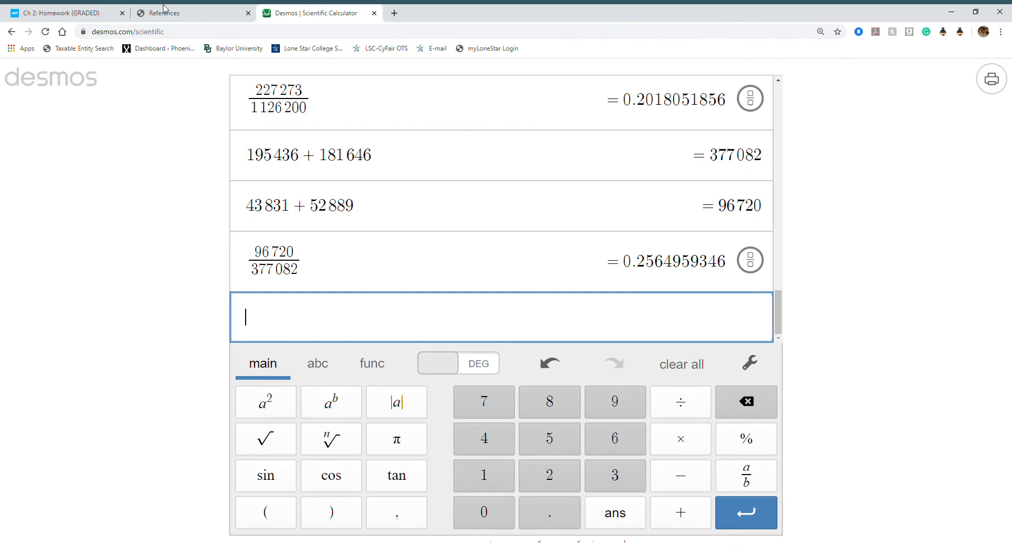
pyautogui.click(62, 14)
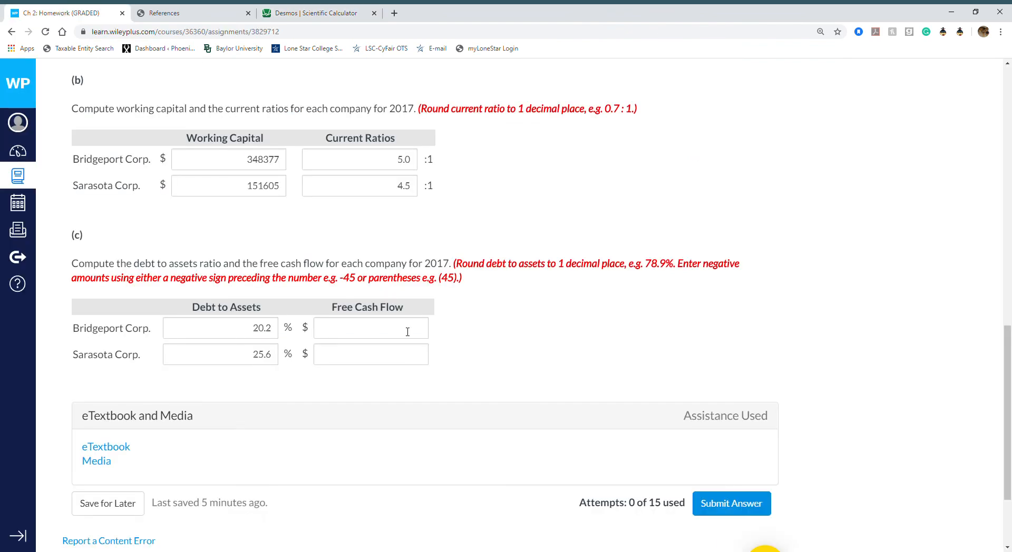
pyautogui.moveTo(1007, 366); pyautogui.dragTo(1006, 236)
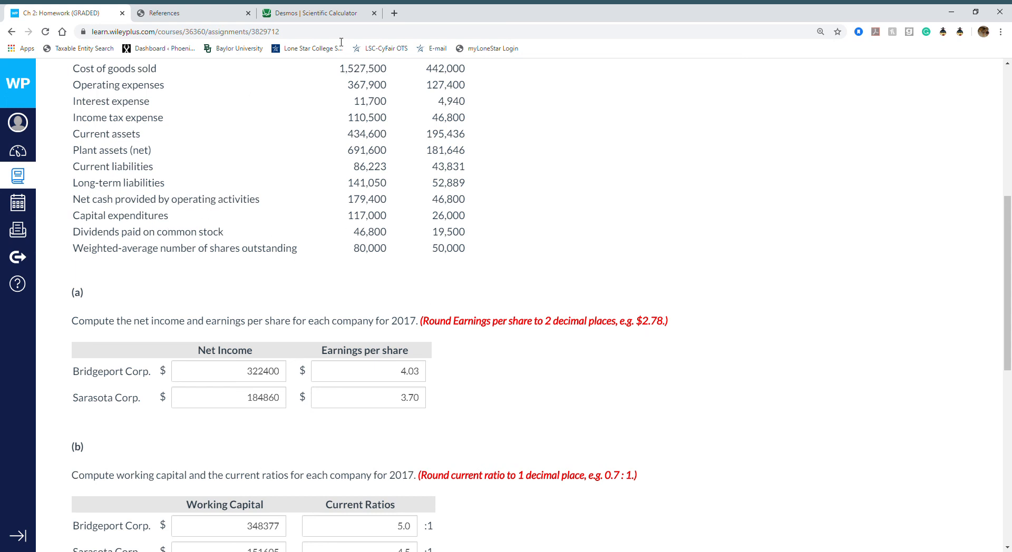
pyautogui.click(311, 13)
pyautogui.write('179400-')
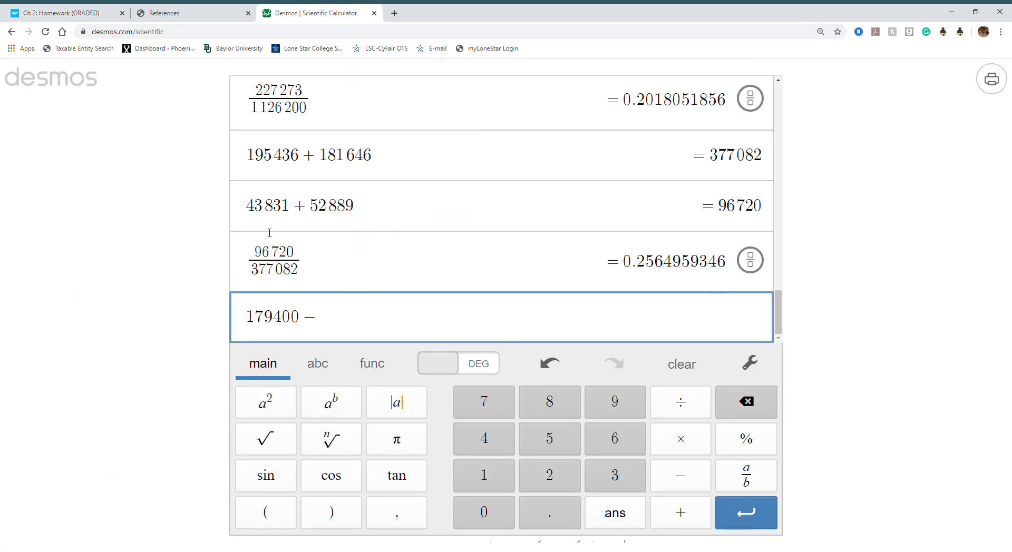
pyautogui.click(94, 11)
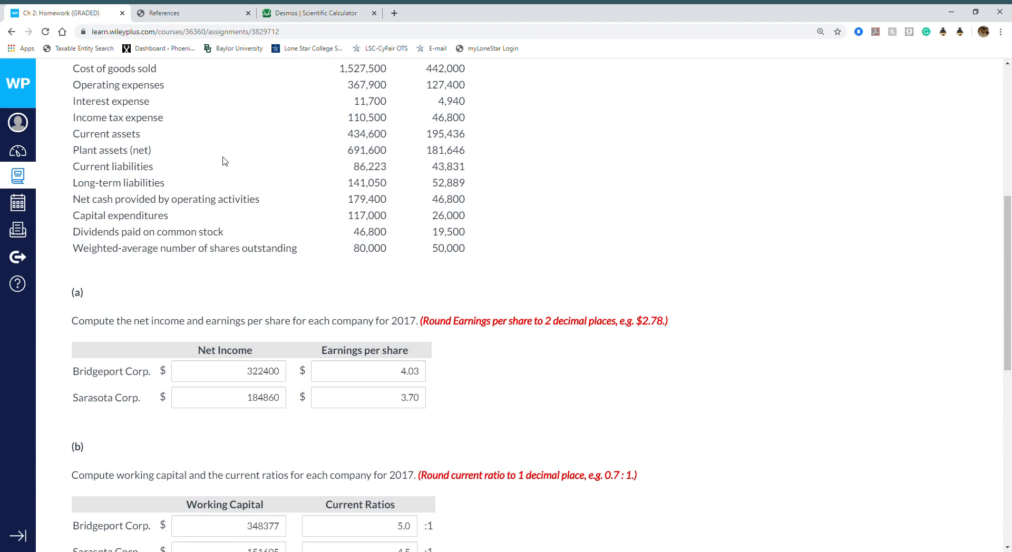
pyautogui.click(317, 12)
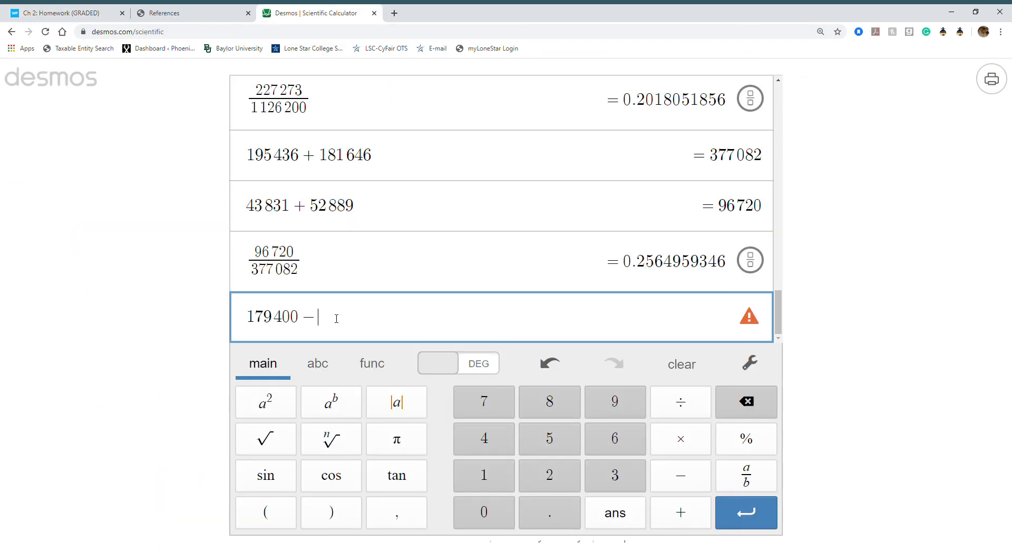
pyautogui.write('11700')
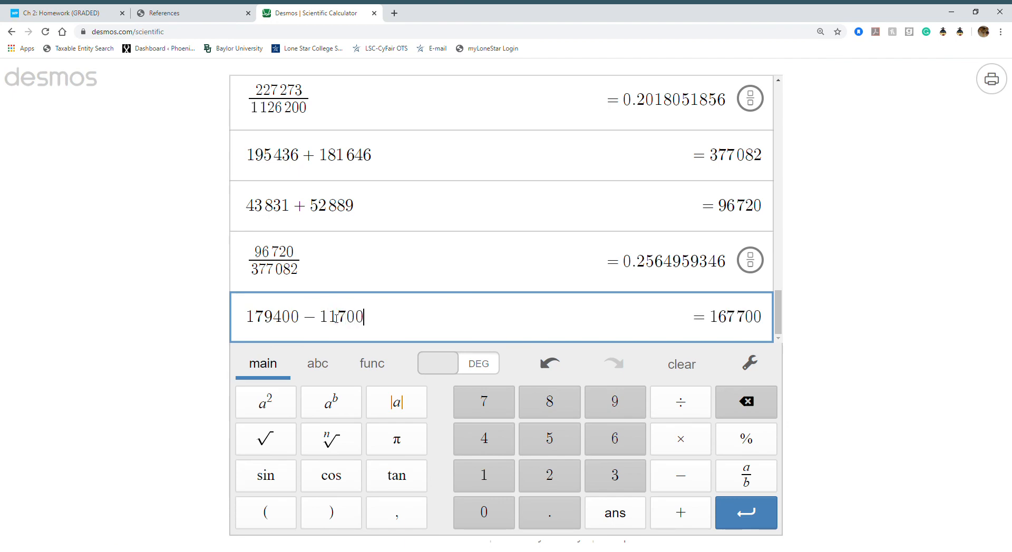
pyautogui.write('0-')
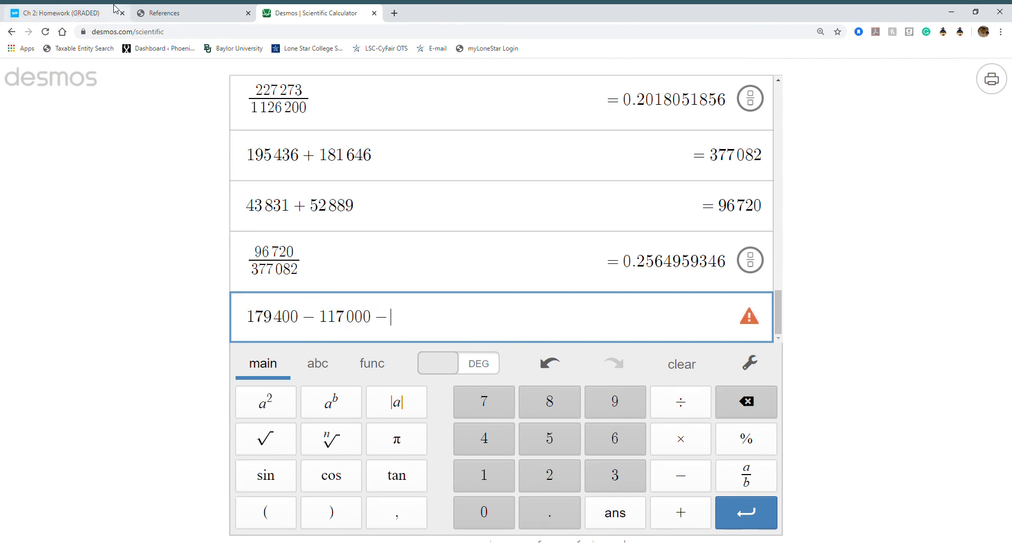
pyautogui.click(84, 17)
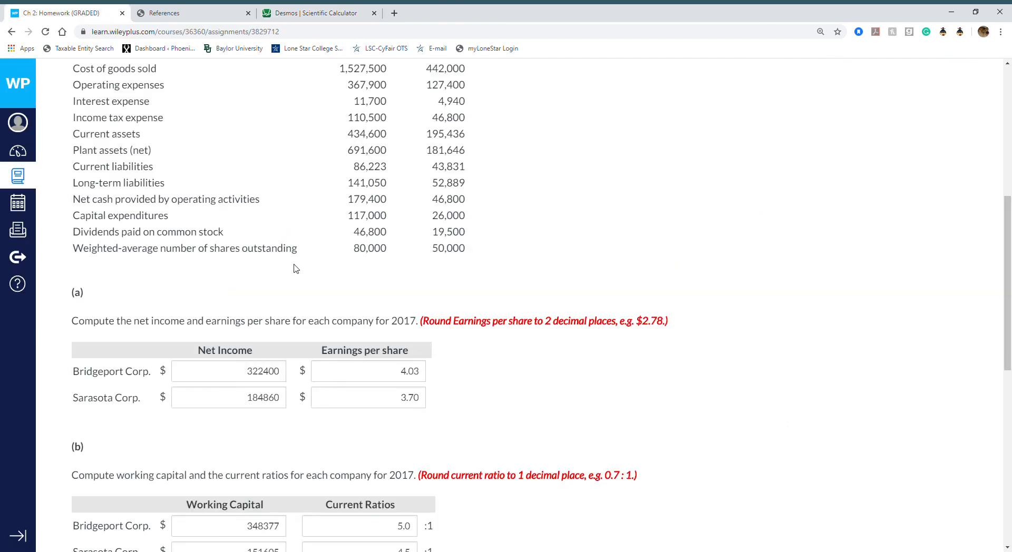
pyautogui.click(315, 12)
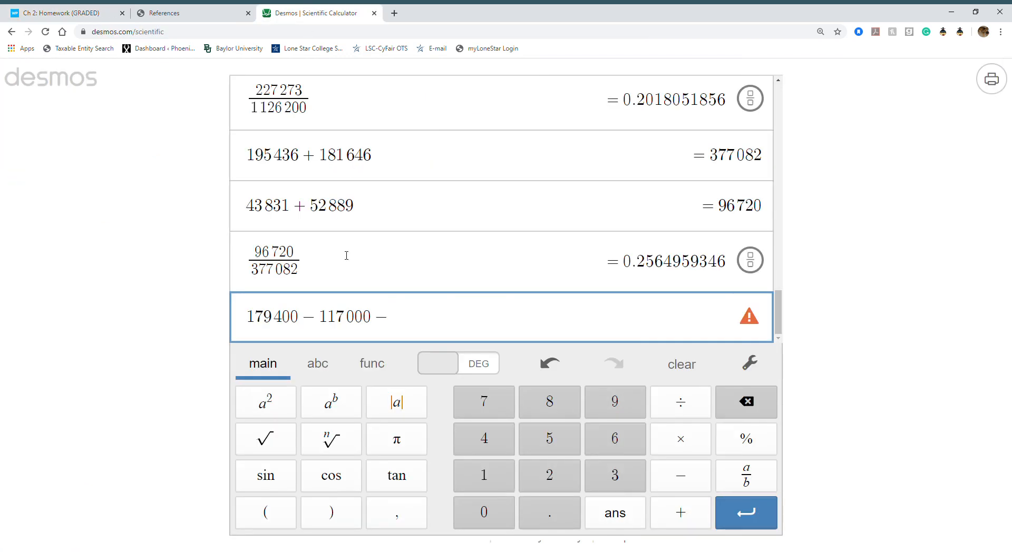
pyautogui.write('46800')
pyautogui.press('Return')
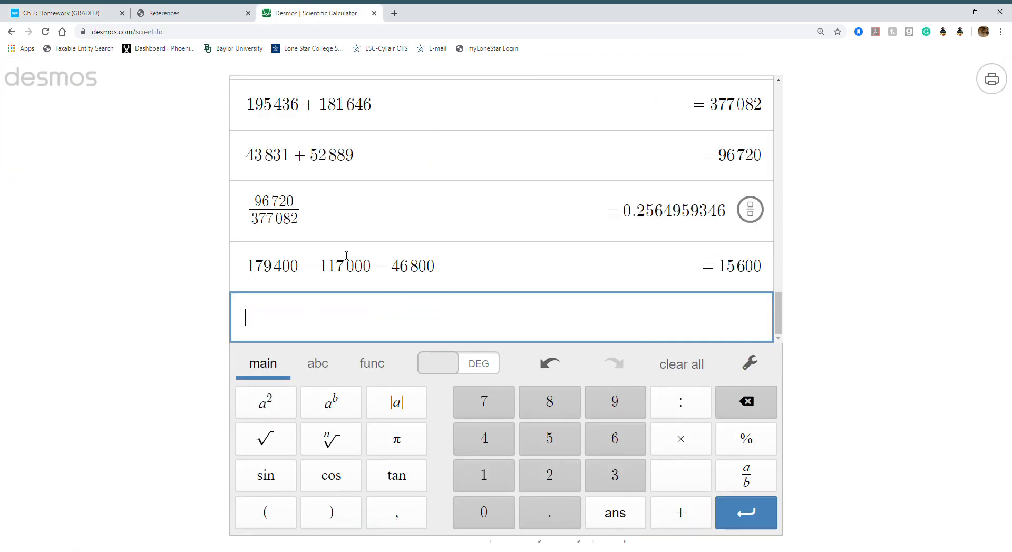
# Step: Return to WileyPLUS and enter 15600 as Bridgeport Corp.'s free cash flow in part (c)
pyautogui.click(87, 14)
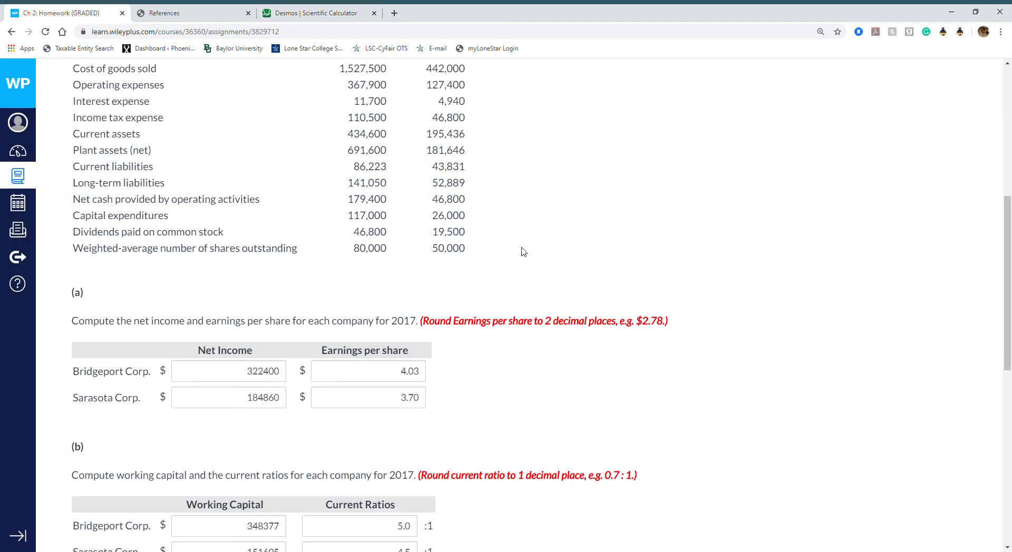
pyautogui.moveTo(1008, 283); pyautogui.dragTo(960, 434)
pyautogui.click(390, 263)
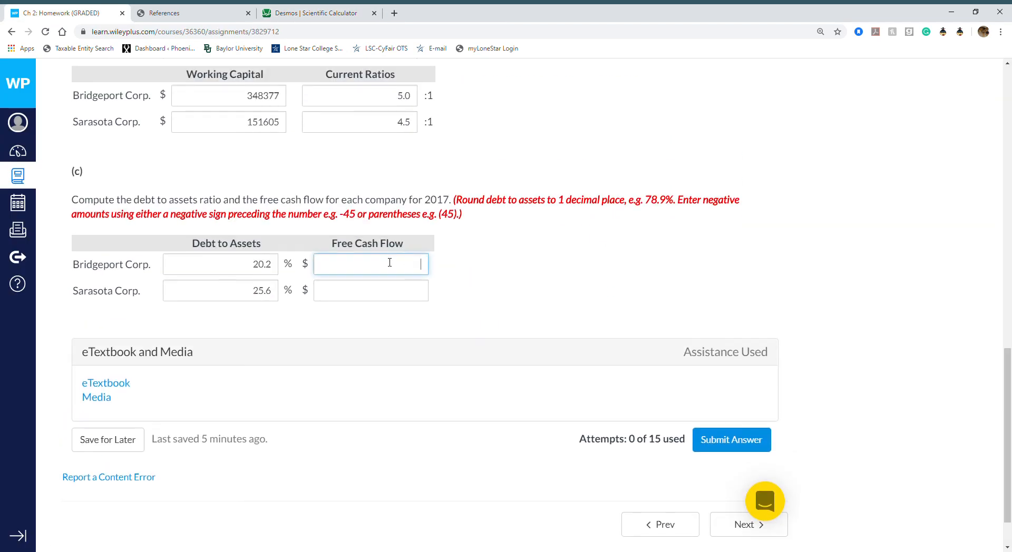
pyautogui.write('15600')
# Step: Look up Sarasota's operating cash, capital expenditures and dividends in WileyPLUS and calculate its free cash flow in Desmos as 46800 minus 26000 minus 19500
pyautogui.moveTo(1007, 429); pyautogui.dragTo(1002, 244)
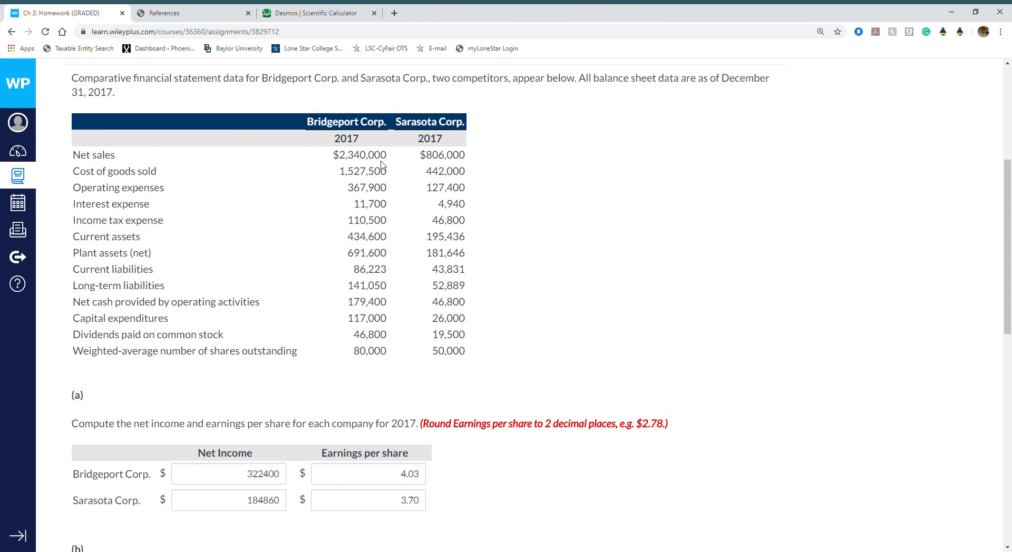
pyautogui.click(276, 12)
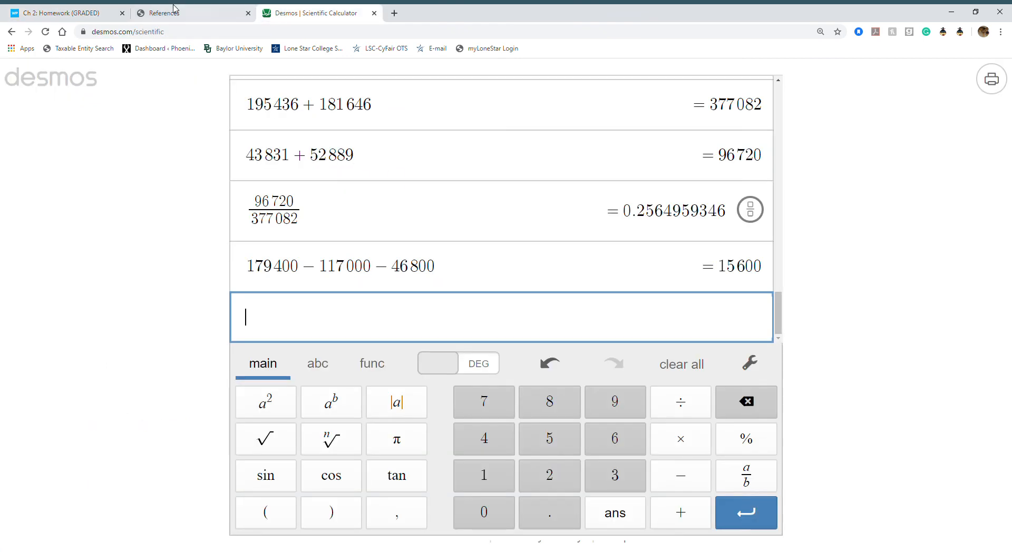
pyautogui.write('468')
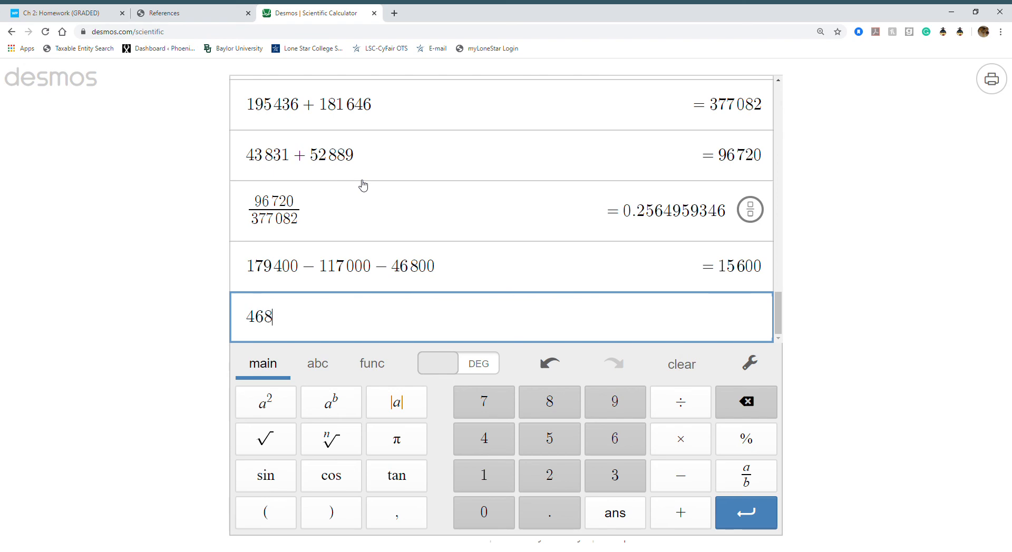
pyautogui.write('00-')
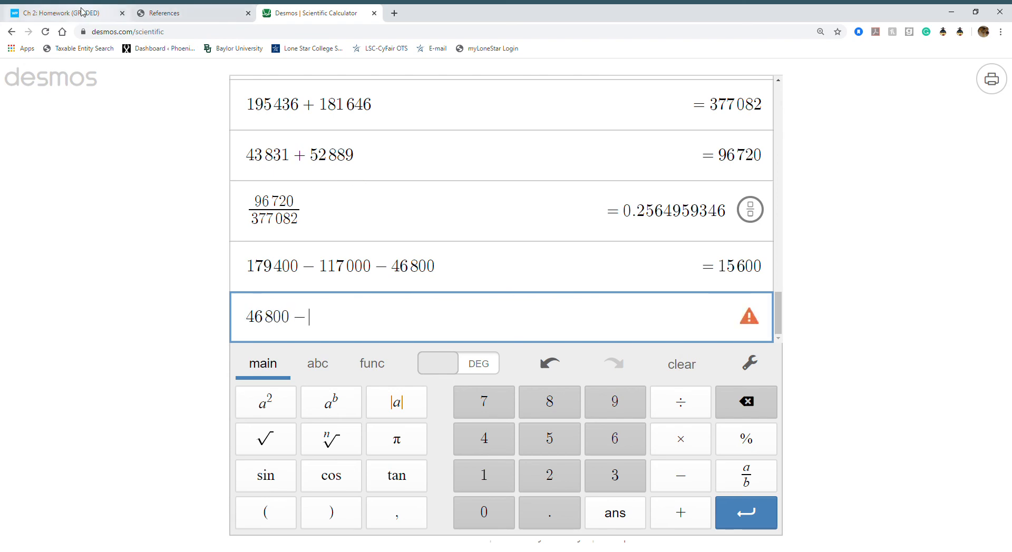
pyautogui.click(80, 12)
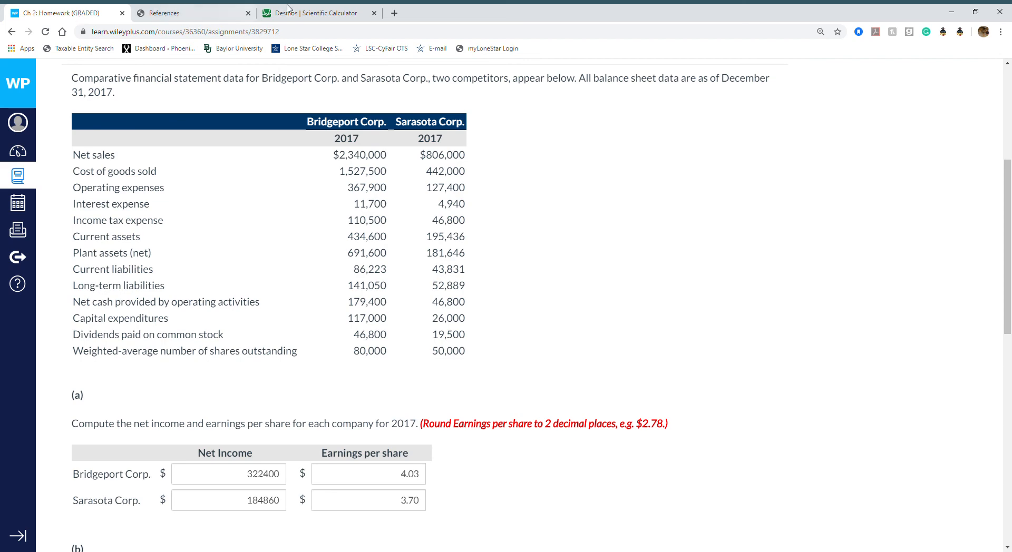
pyautogui.click(316, 11)
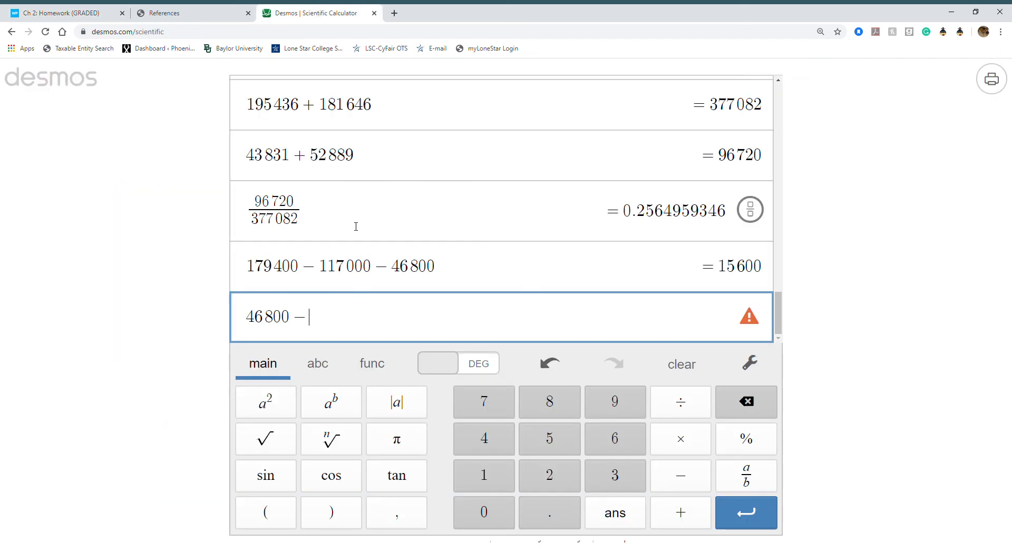
pyautogui.write('26000-')
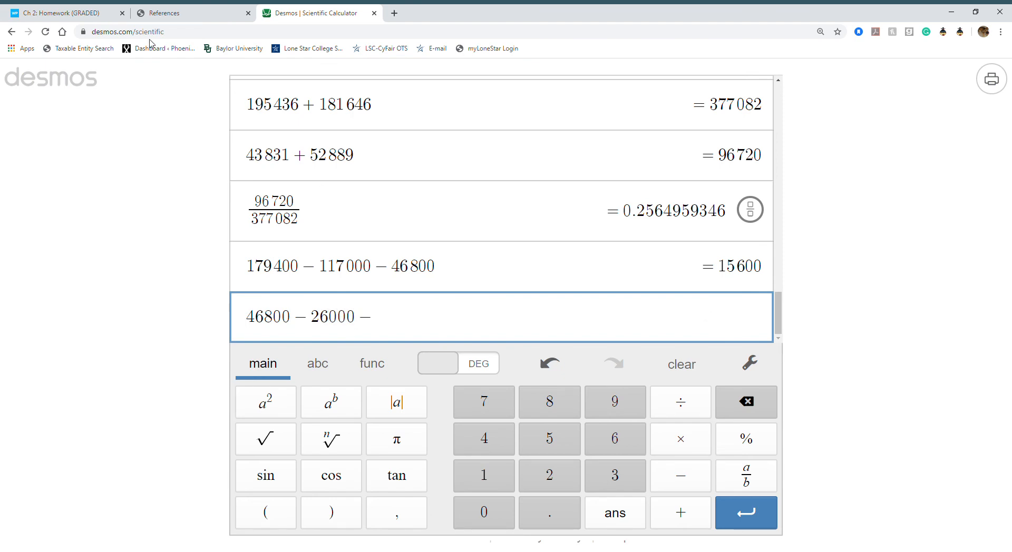
pyautogui.click(76, 13)
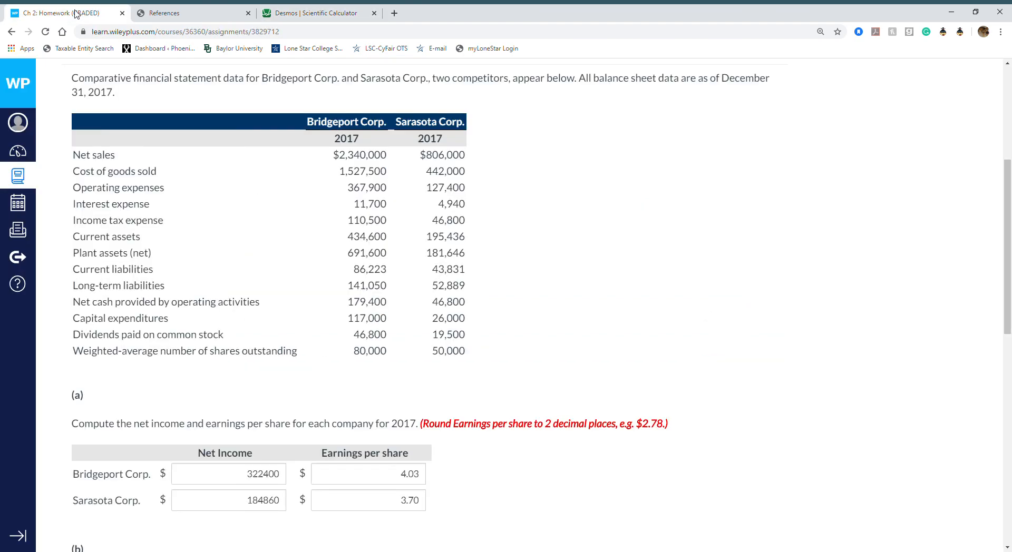
pyautogui.click(311, 12)
pyautogui.write('19500')
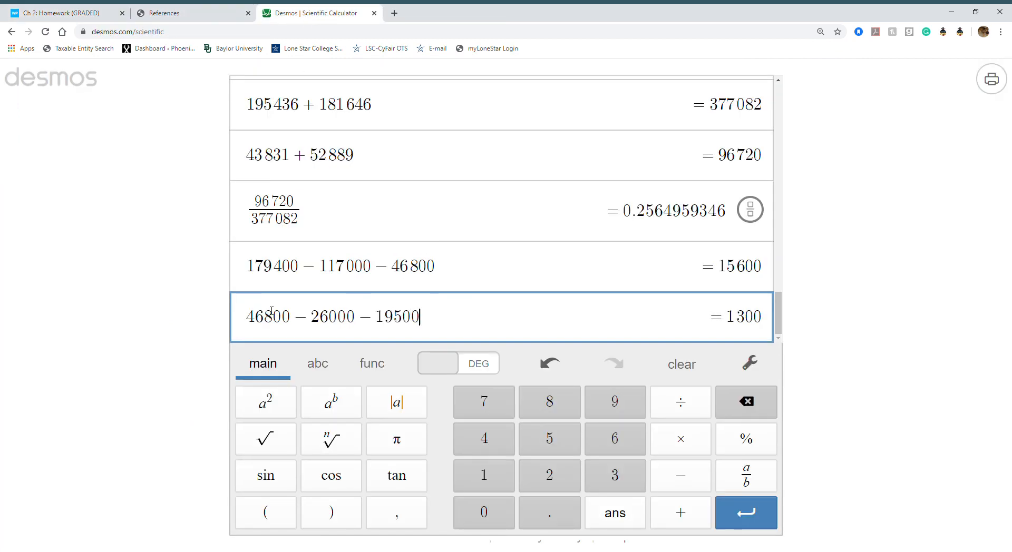
# Step: Return to WileyPLUS and enter 1300 as Sarasota Corp.'s free cash flow in part (c)
pyautogui.press('Return')
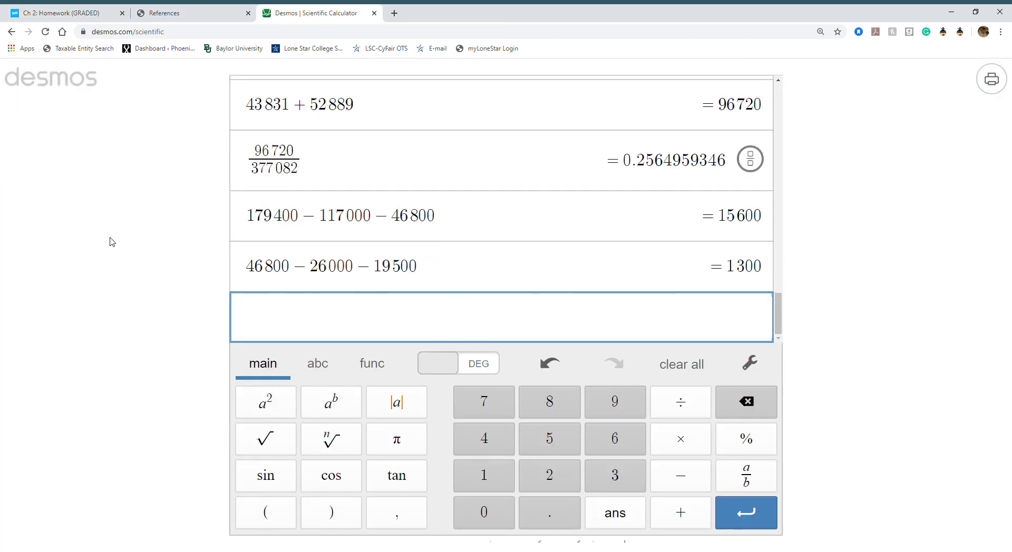
pyautogui.click(63, 14)
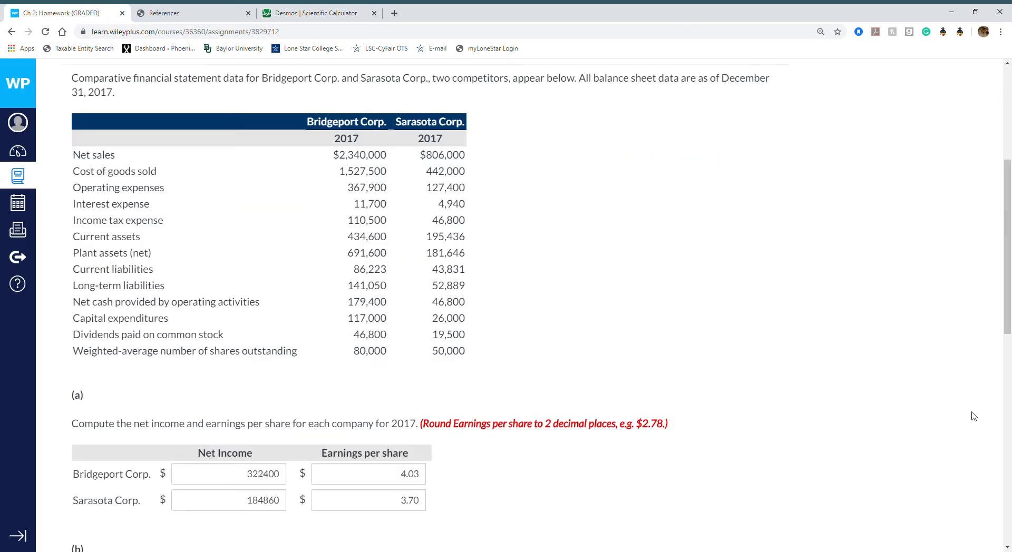
pyautogui.moveTo(1008, 337); pyautogui.dragTo(1007, 481)
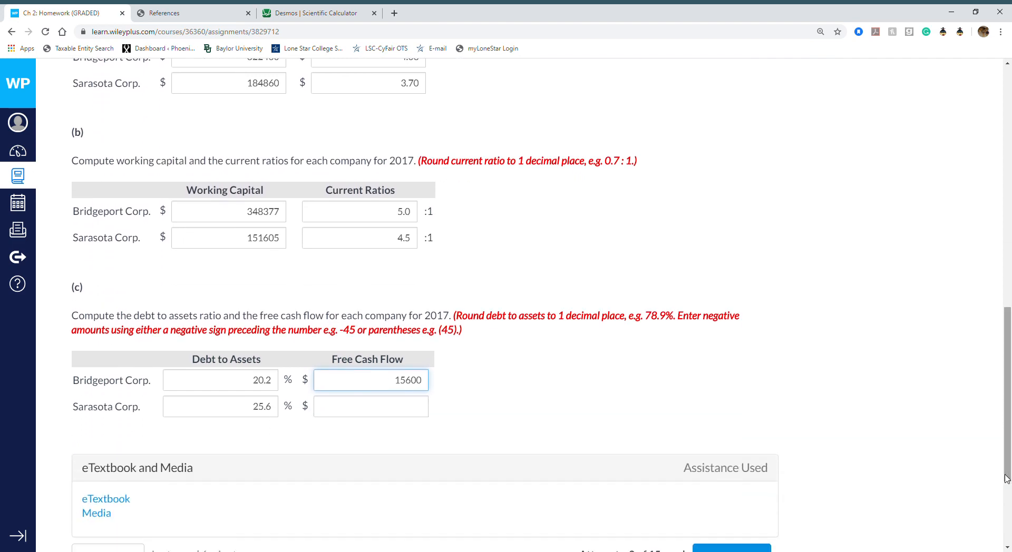
pyautogui.click(401, 408)
pyautogui.write('1300')
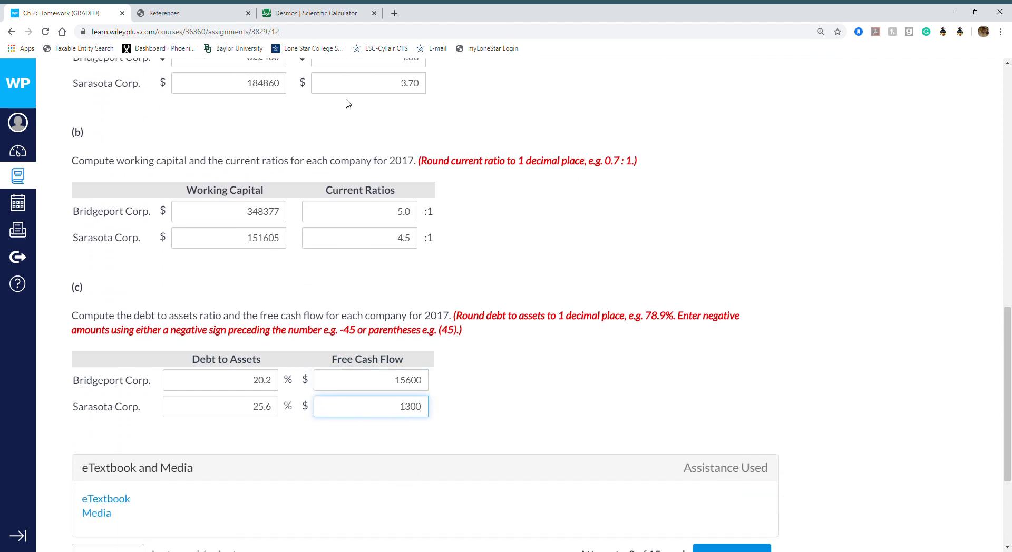
# Step: Submit the completed Question 3 answers and review the grading of parts (a) through (c)
pyautogui.click(314, 9)
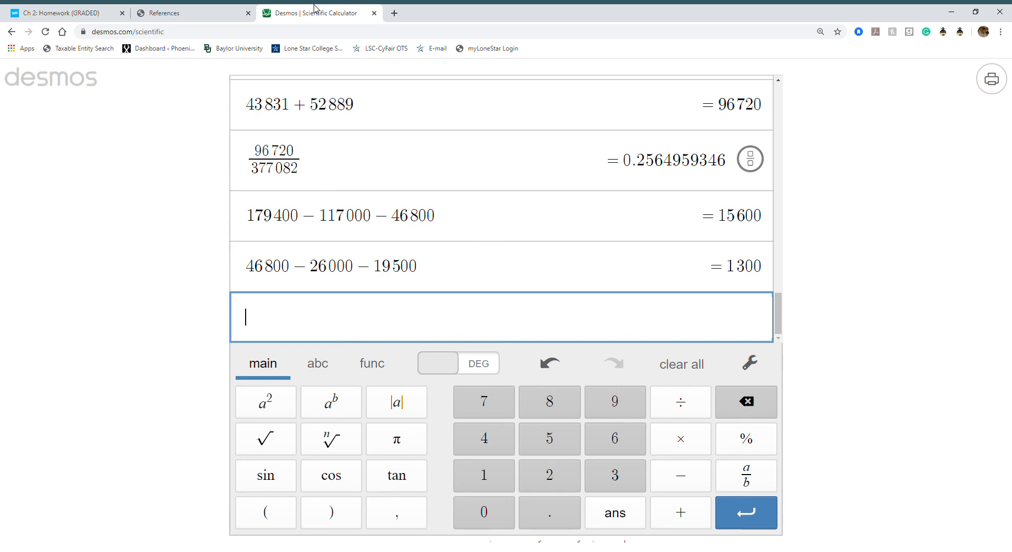
pyautogui.click(63, 16)
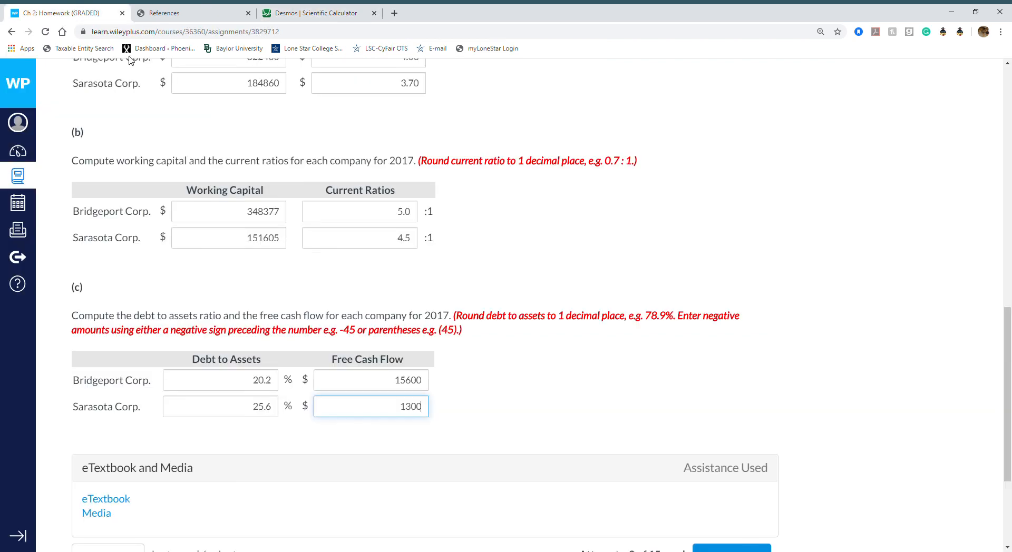
pyautogui.click(763, 550)
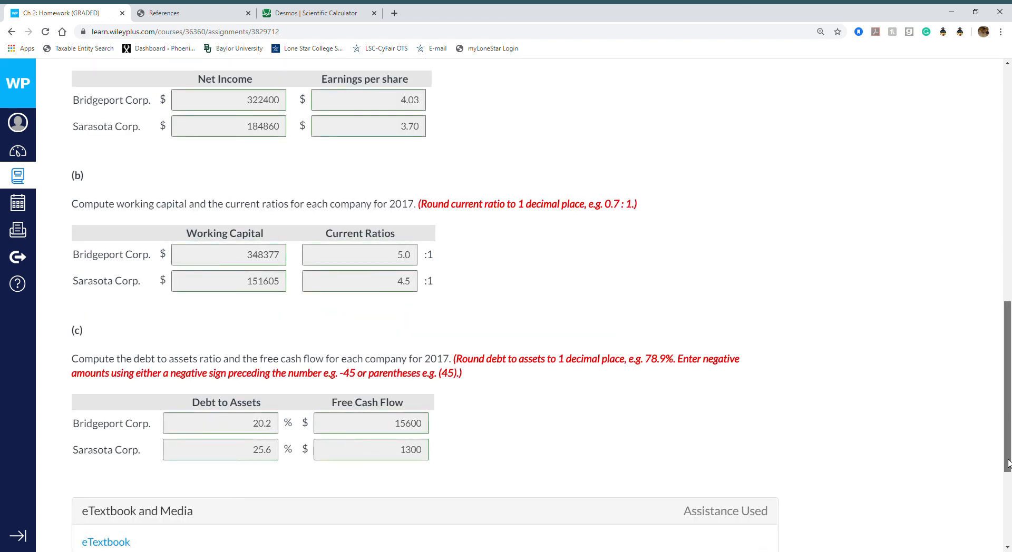
pyautogui.scroll(-4, 995, 548)
pyautogui.scroll(15, 995, 549)
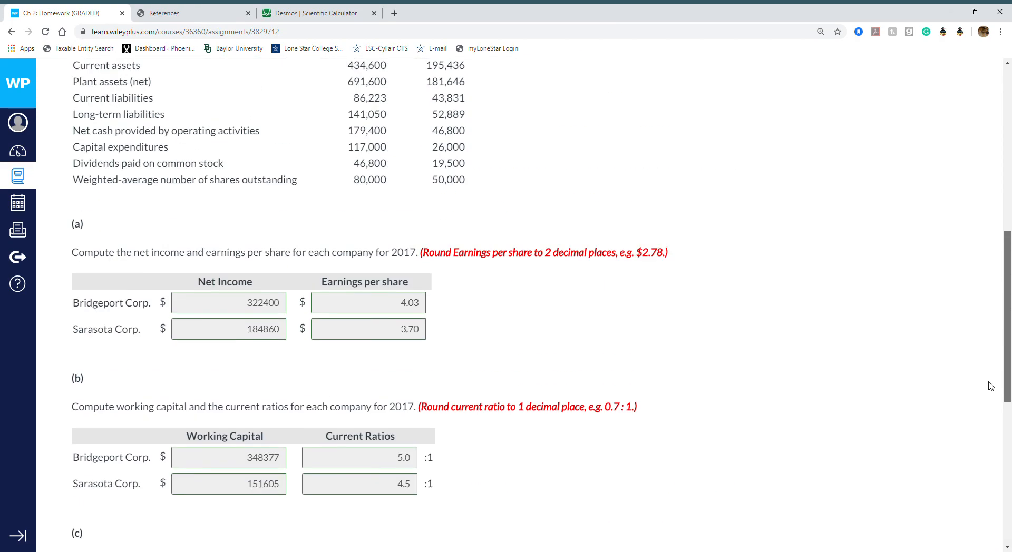
pyautogui.scroll(-10, 983, 278)
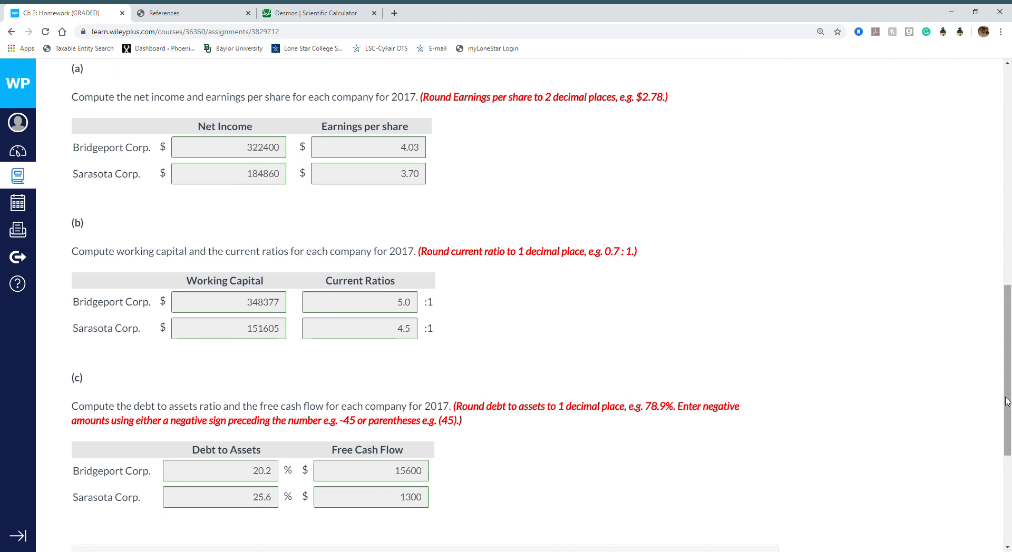
pyautogui.moveTo(1004, 448); pyautogui.dragTo(1008, 191)
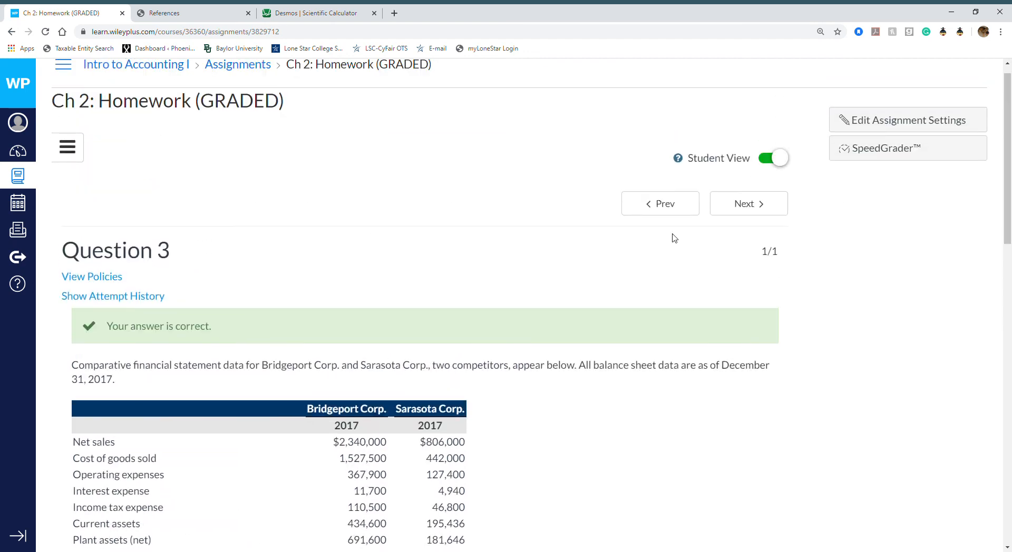
# Step: Open Question 4 and examine Coronado Industries' financial statements, additional information and the five requested values and ratios
pyautogui.click(731, 214)
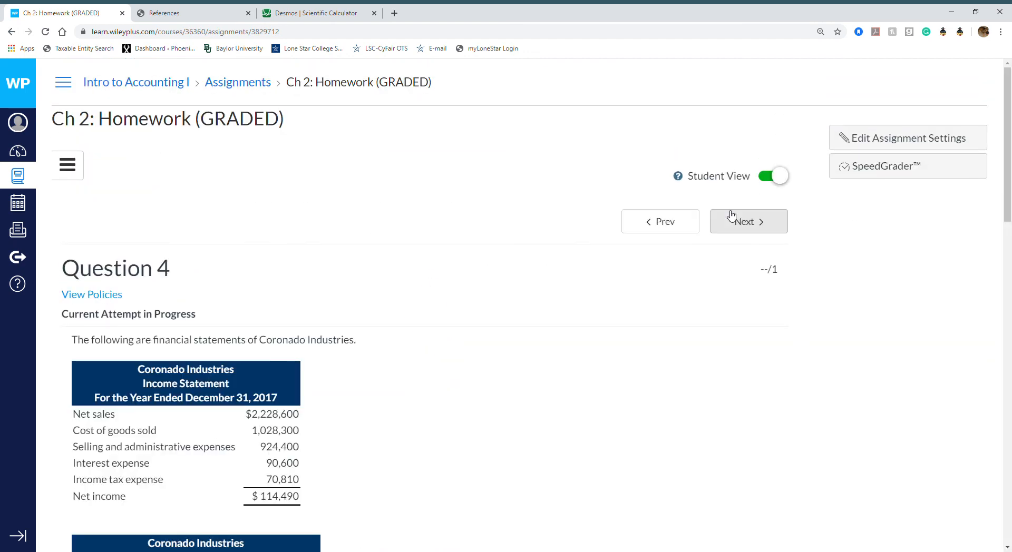
pyautogui.moveTo(1008, 190); pyautogui.dragTo(1009, 467)
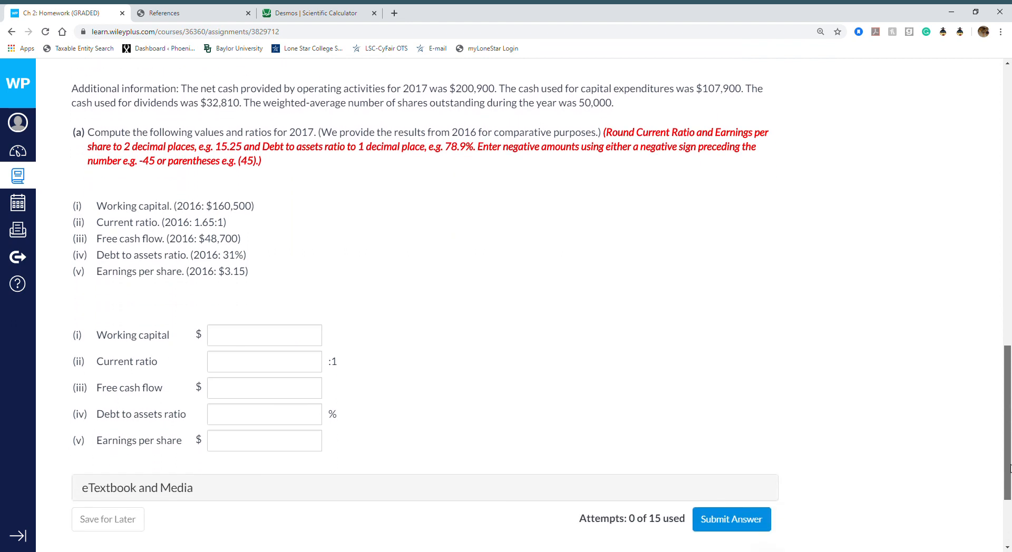
pyautogui.moveTo(1010, 468); pyautogui.dragTo(964, 257)
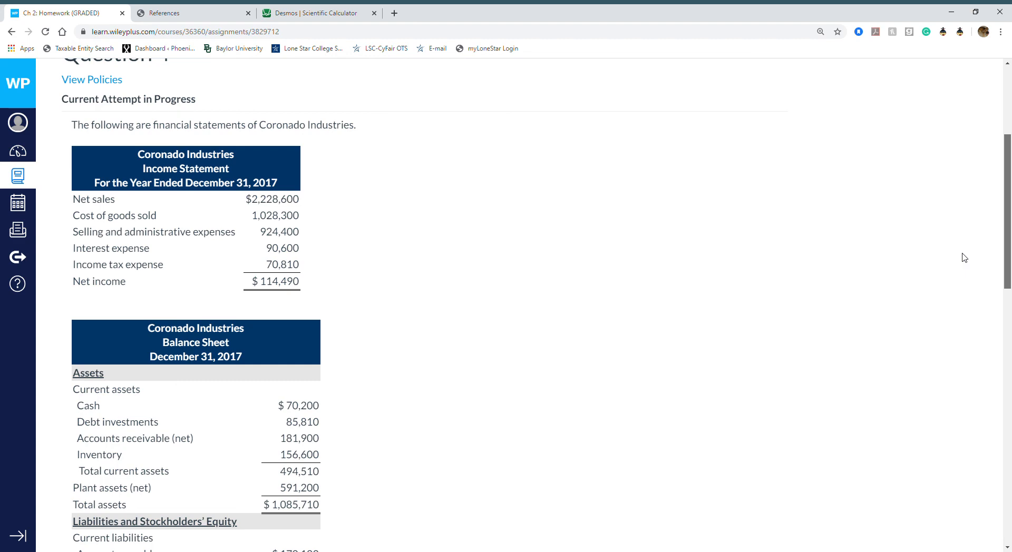
pyautogui.moveTo(964, 258); pyautogui.dragTo(956, 400)
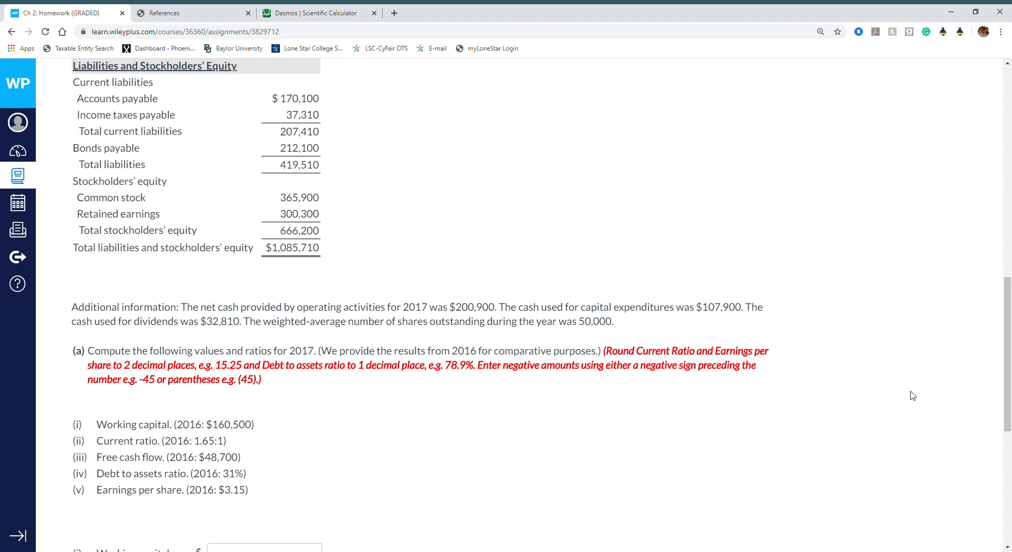
pyautogui.moveTo(1010, 374); pyautogui.dragTo(996, 307)
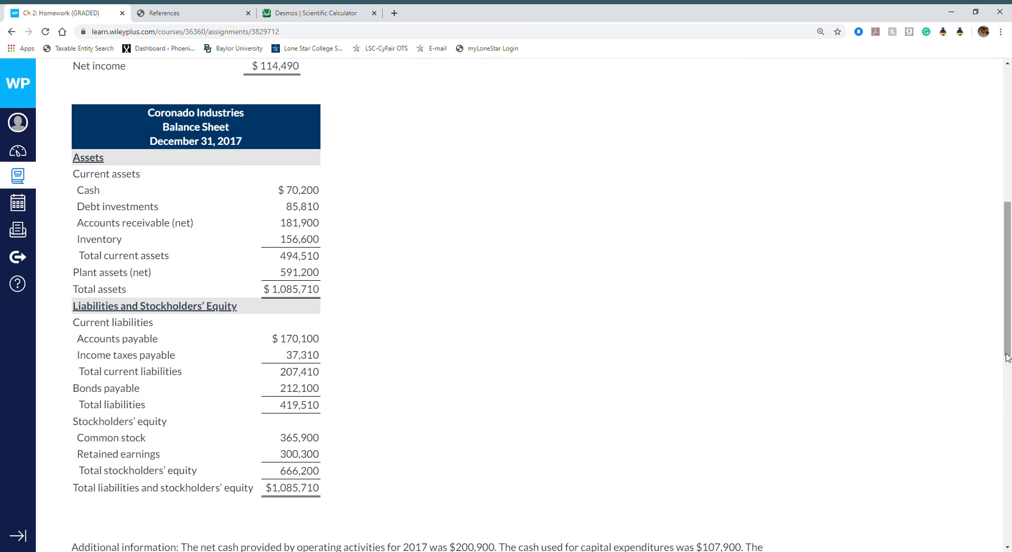
pyautogui.moveTo(1007, 351); pyautogui.dragTo(988, 322)
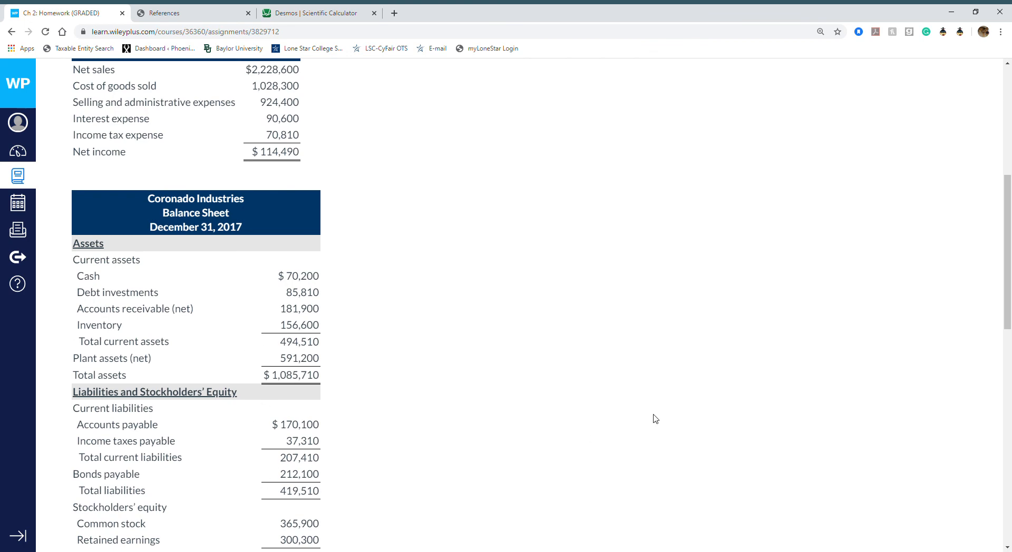
# Step: Look up Coronado's net income and weighted-average shares for earnings per share, then recheck the answer fields and balance sheet
pyautogui.moveTo(1010, 333); pyautogui.dragTo(1010, 265)
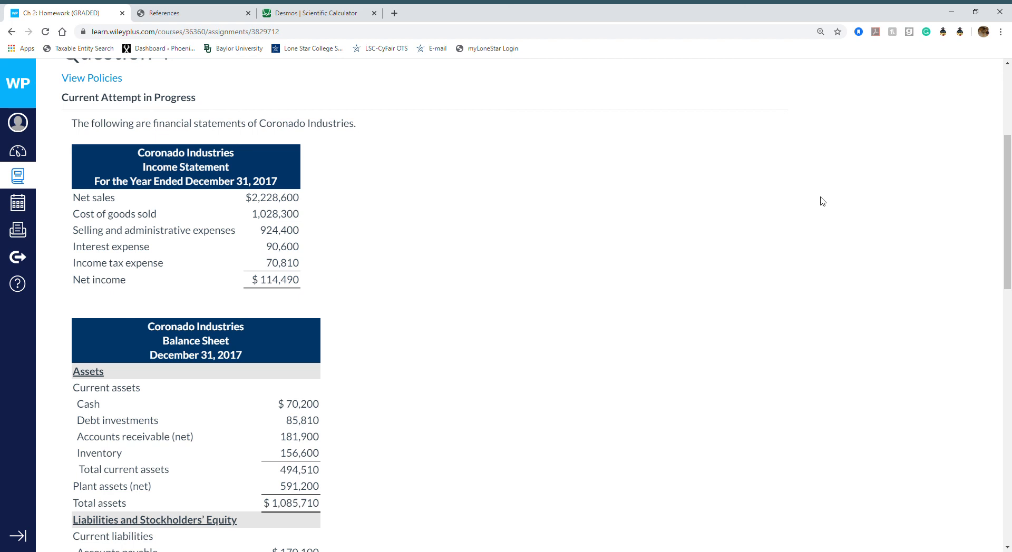
pyautogui.moveTo(1007, 243); pyautogui.dragTo(1007, 346)
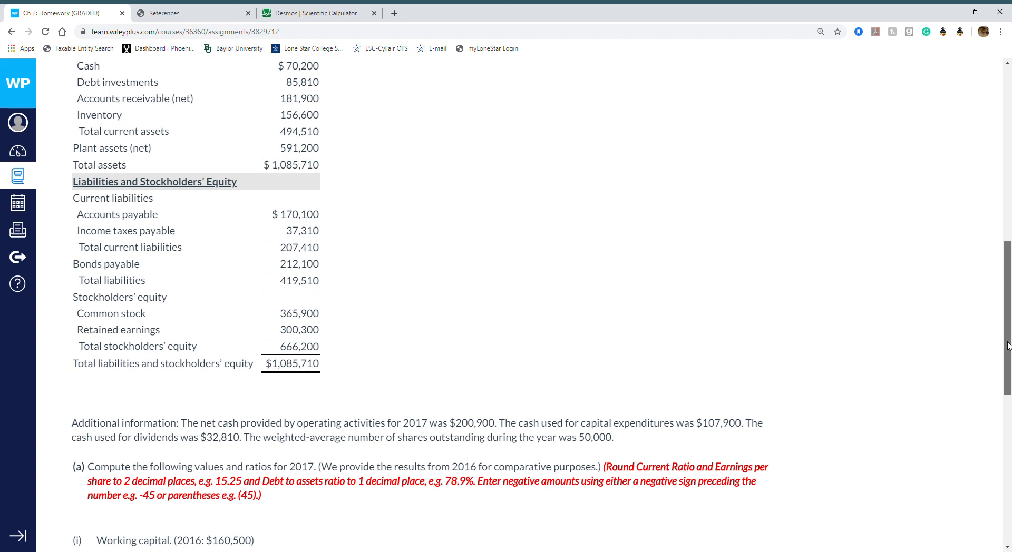
pyautogui.moveTo(1008, 345); pyautogui.dragTo(996, 241)
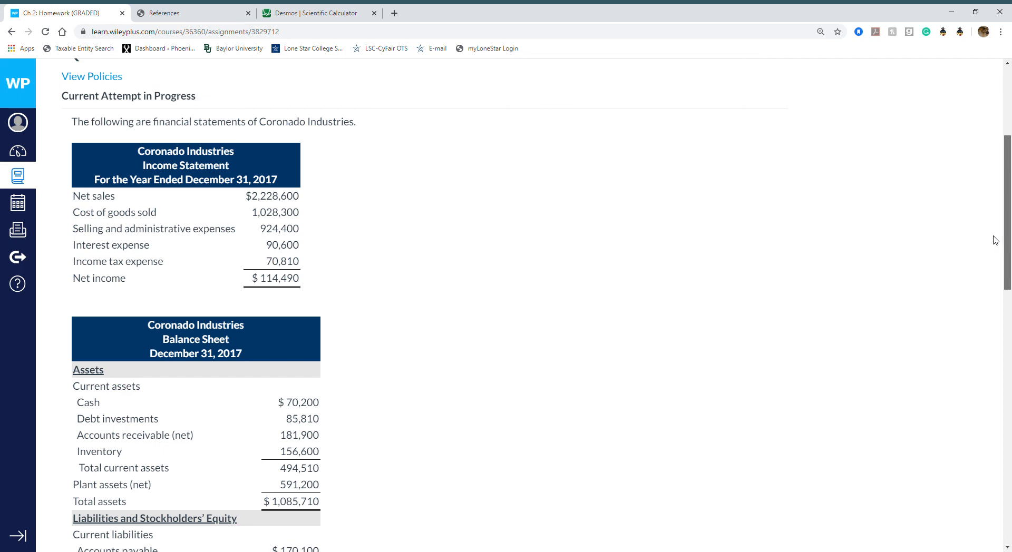
pyautogui.moveTo(995, 241); pyautogui.dragTo(960, 391)
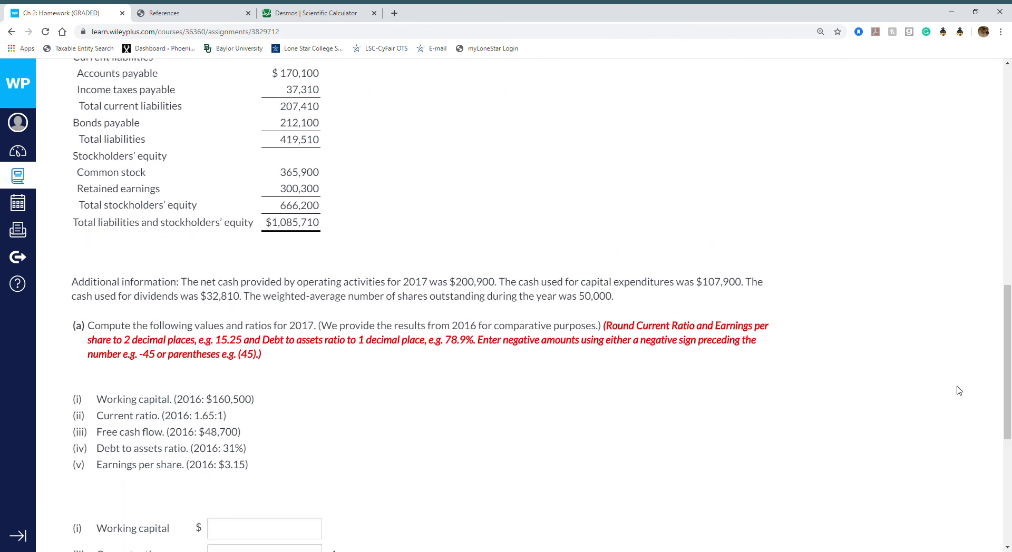
pyautogui.moveTo(518, 297); pyautogui.dragTo(597, 311)
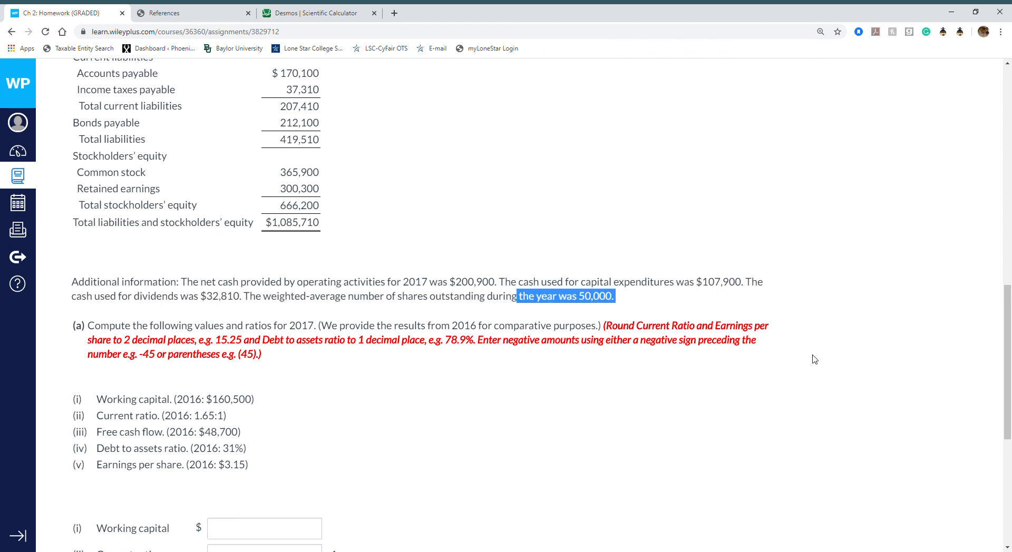
pyautogui.moveTo(1008, 287); pyautogui.dragTo(989, 369)
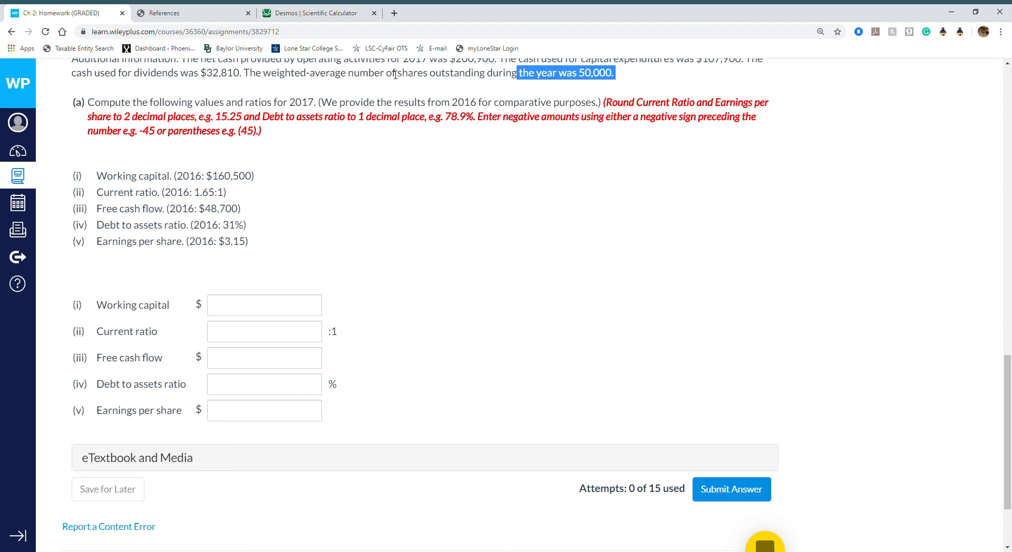
pyautogui.moveTo(1003, 400); pyautogui.dragTo(1002, 266)
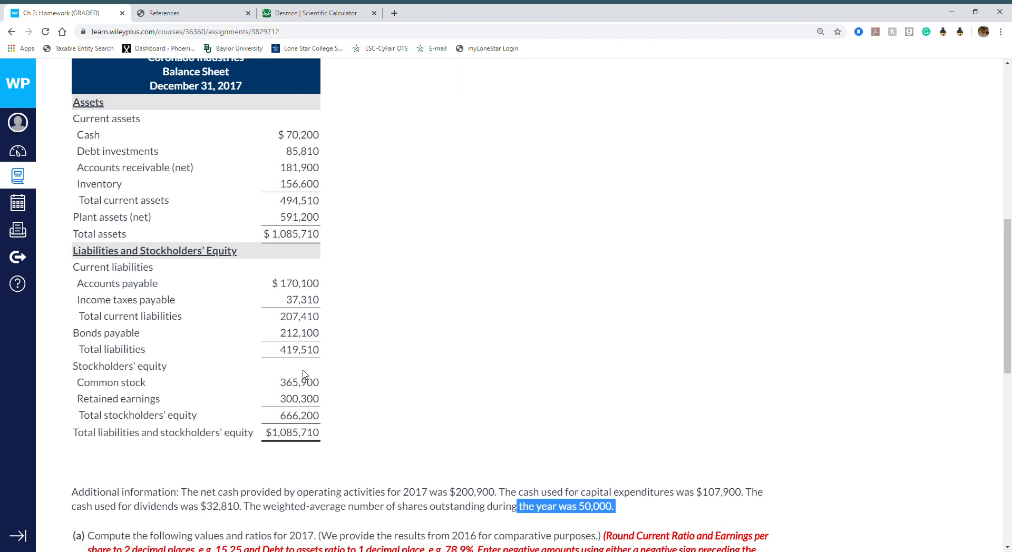
pyautogui.moveTo(1007, 353); pyautogui.dragTo(1009, 343)
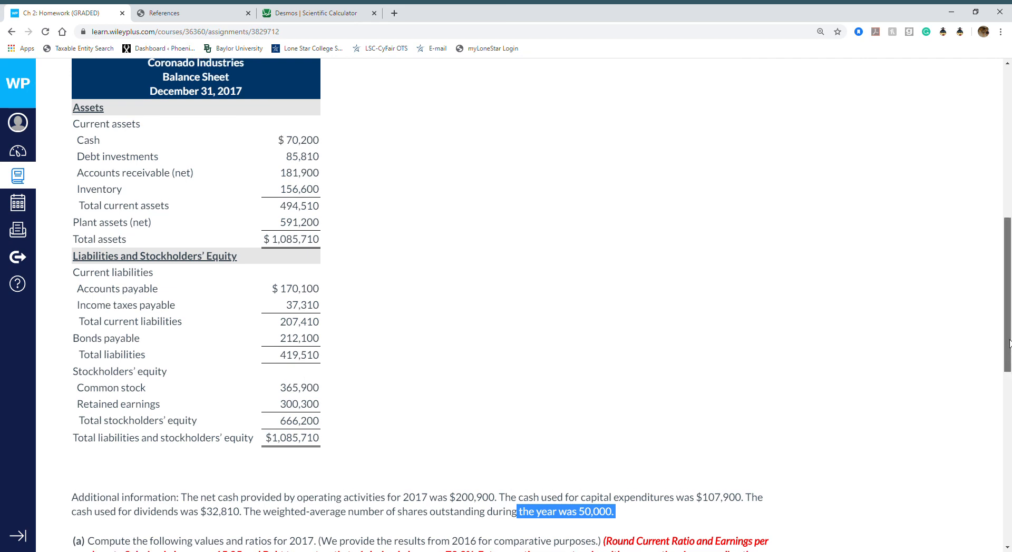
# Step: Move on to Question 5 and read Sheridan Company's list of year-end financial statement items
pyautogui.scroll(9, 1009, 343)
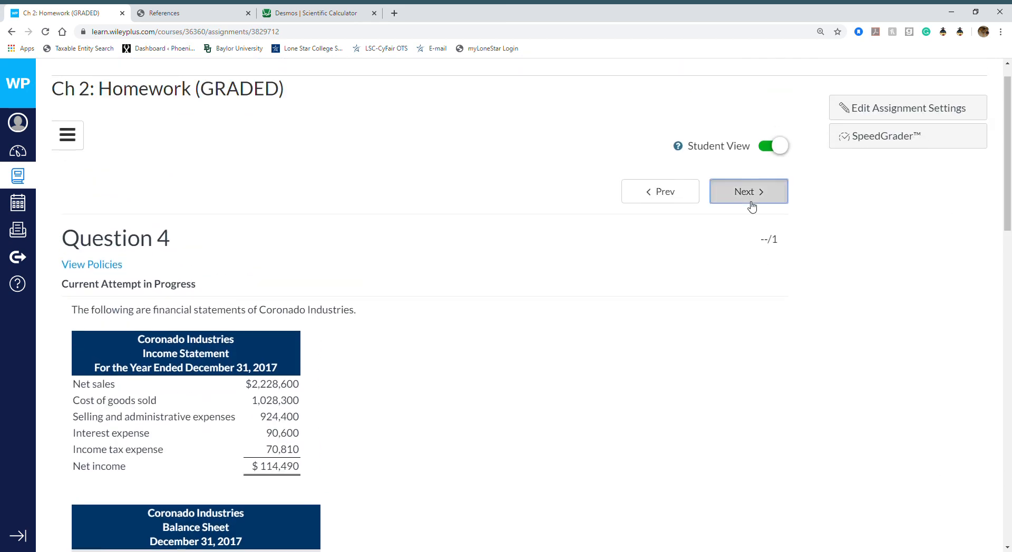
pyautogui.click(751, 206)
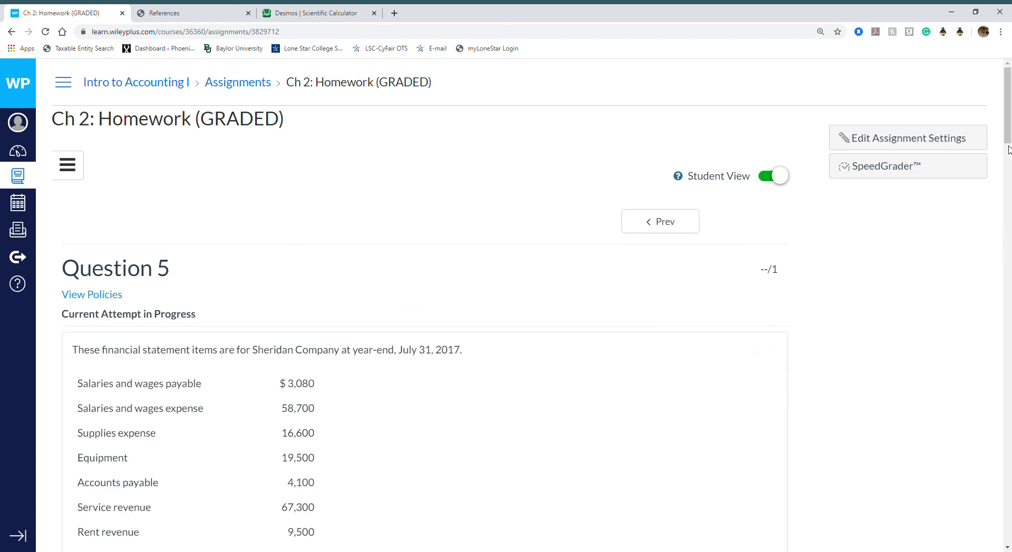
pyautogui.moveTo(1008, 150); pyautogui.dragTo(987, 179)
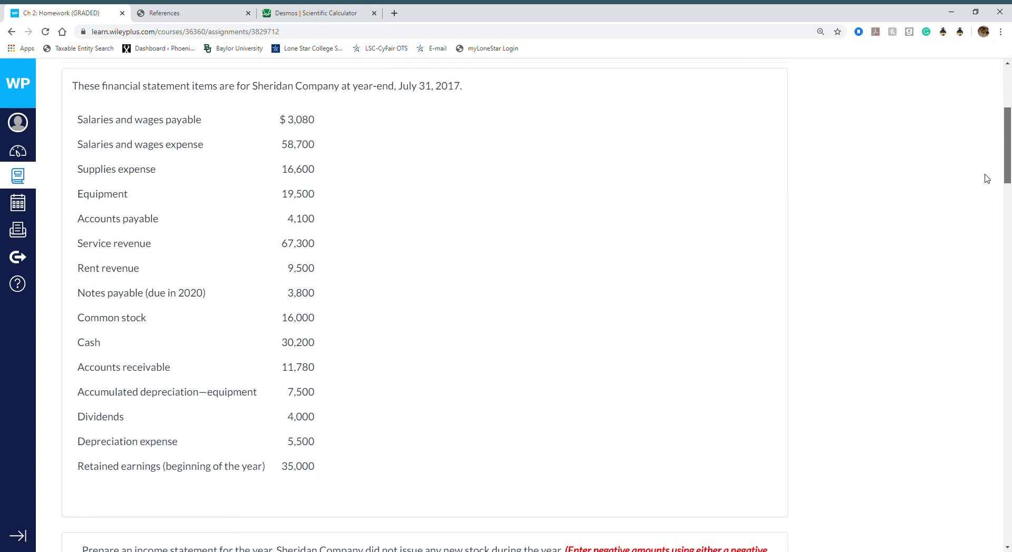
# Step: Set the income statement's section headings to Revenues and Expenses, and its final line to Net Income / (Loss)
pyautogui.moveTo(988, 179); pyautogui.dragTo(949, 258)
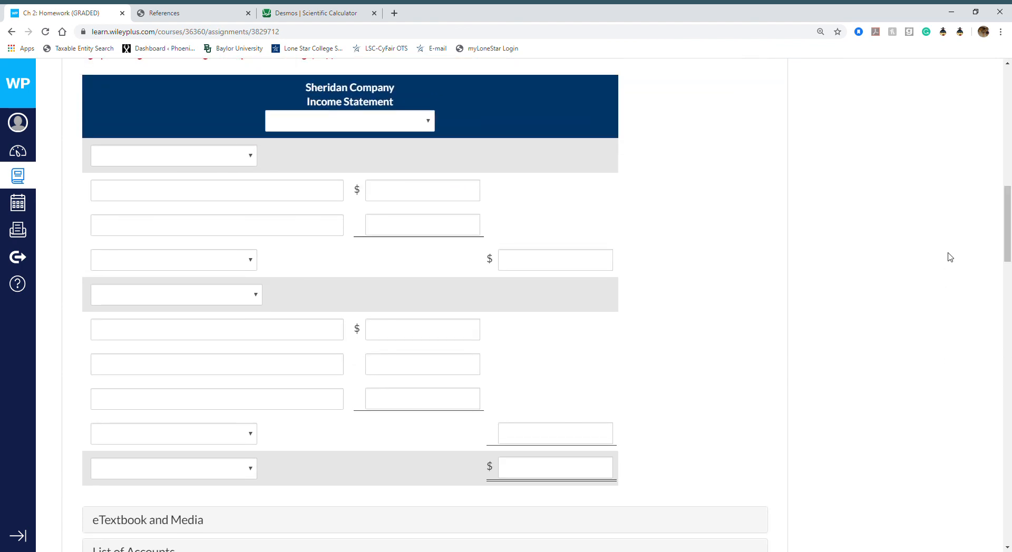
pyautogui.click(252, 155)
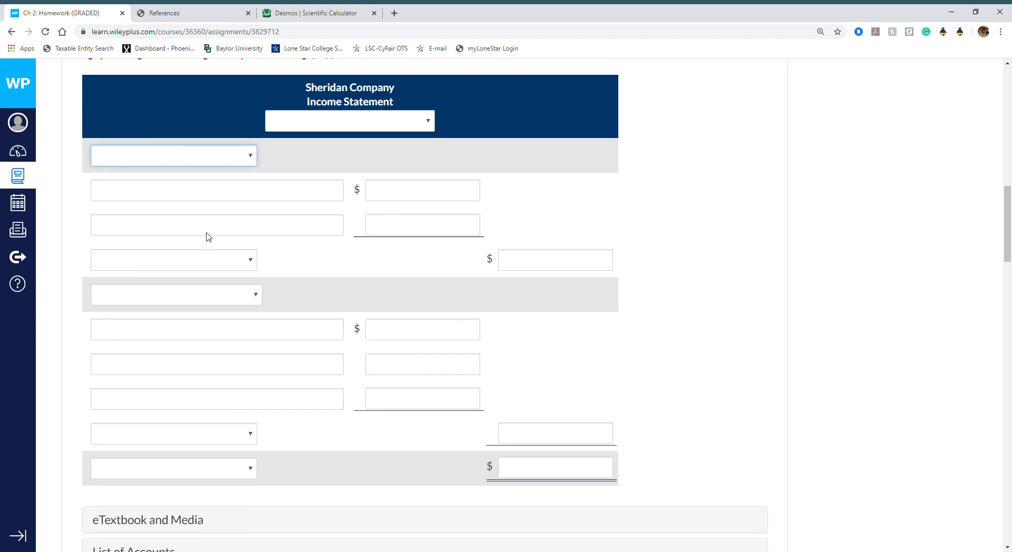
pyautogui.click(193, 281)
pyautogui.click(247, 301)
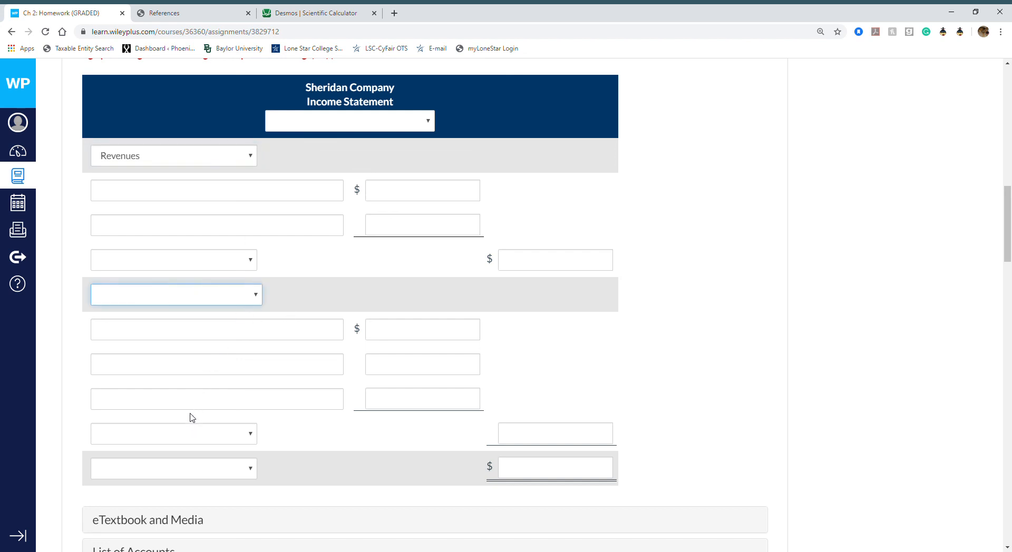
pyautogui.press('e')
pyautogui.click(251, 469)
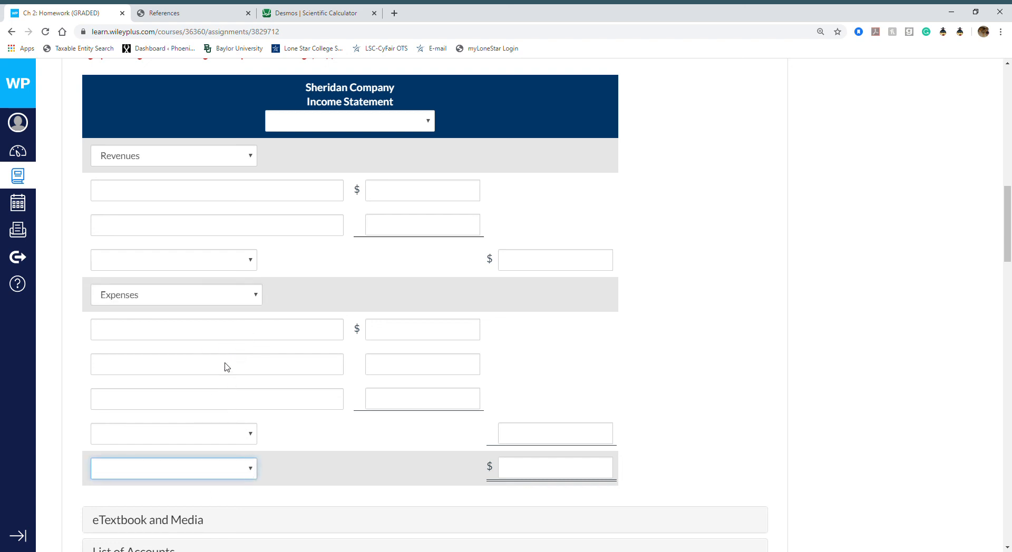
pyautogui.press('n')
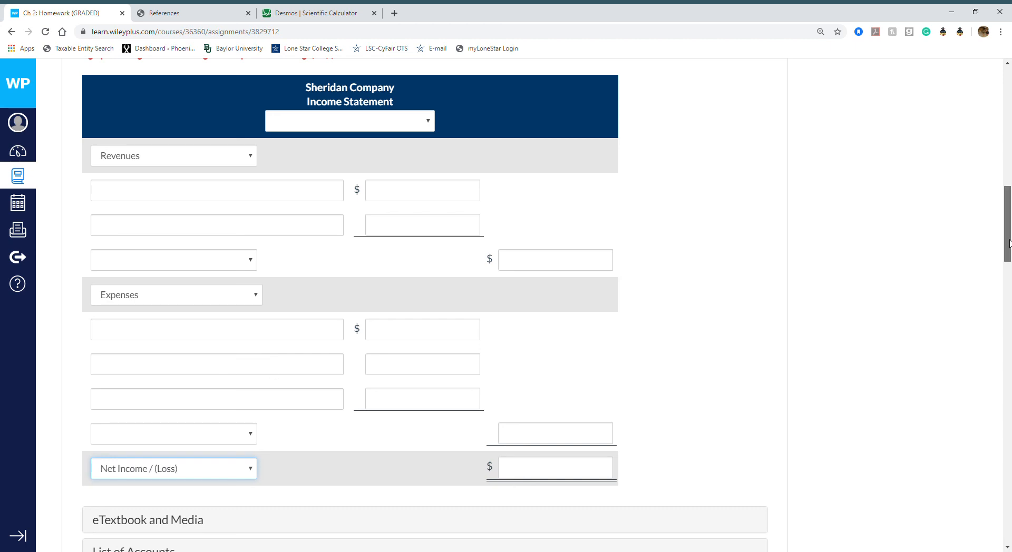
# Step: Choose Retained Earnings, July 31, 2017 for the first line of Sheridan Company's retained earnings statement
pyautogui.moveTo(1007, 245); pyautogui.dragTo(1000, 317)
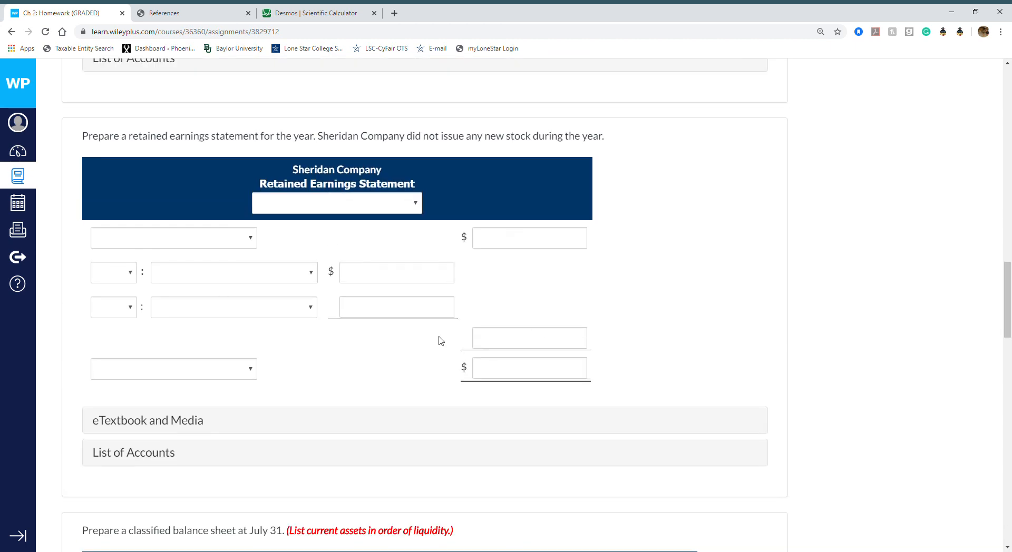
pyautogui.click(254, 235)
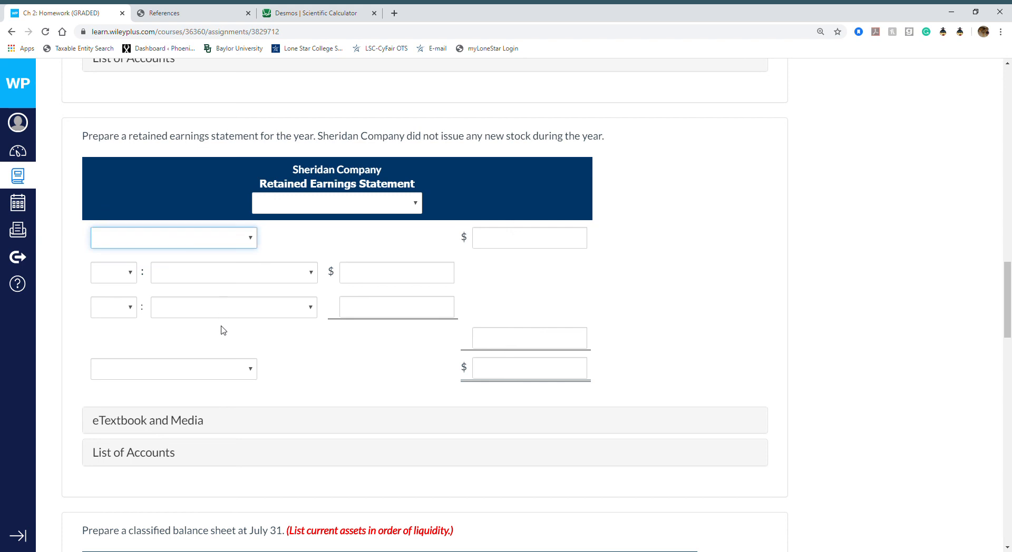
pyautogui.click(224, 345)
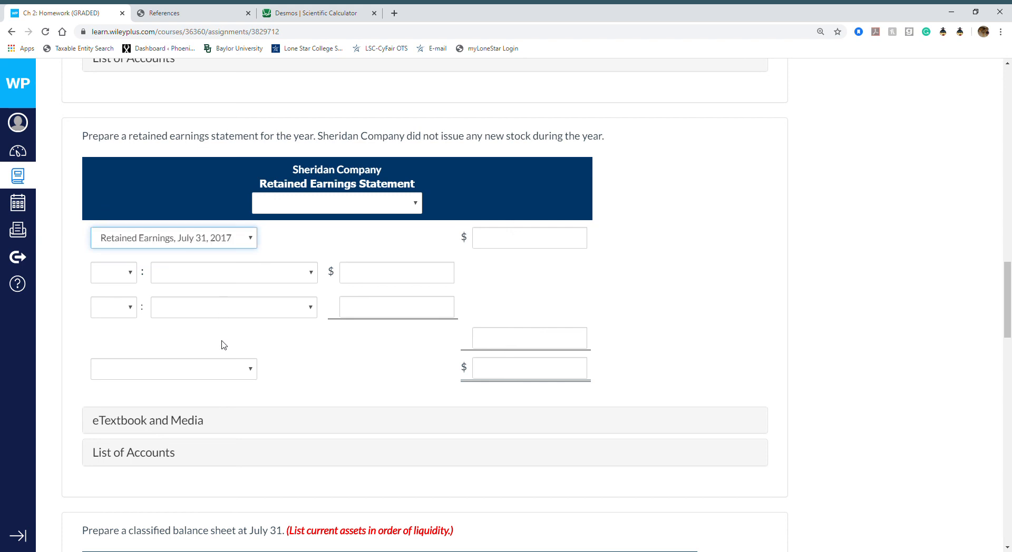
# Step: Set the retained earnings statement's adjustment lines to Add: Net Income / (Loss) and Less: Dividends
pyautogui.click(135, 275)
pyautogui.click(118, 311)
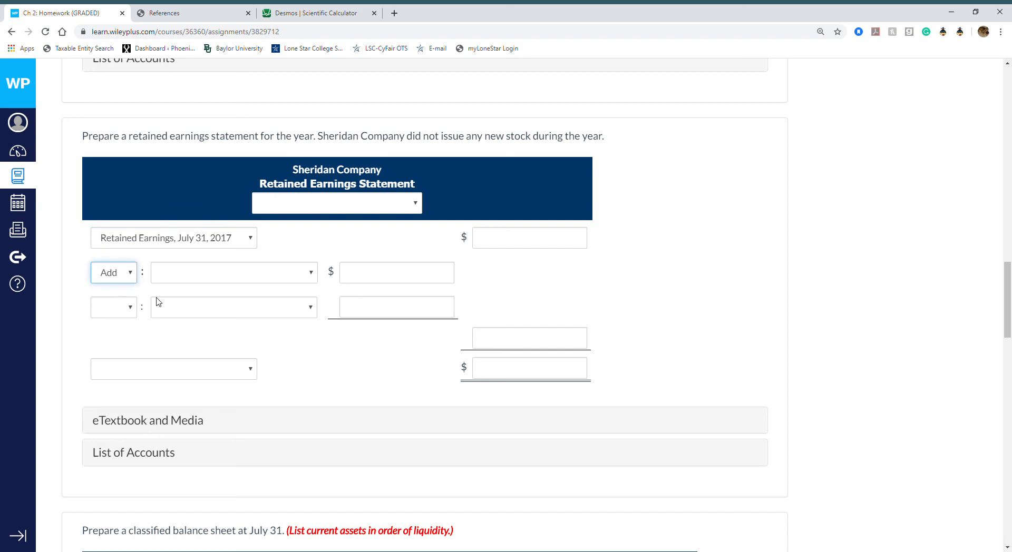
pyautogui.click(308, 278)
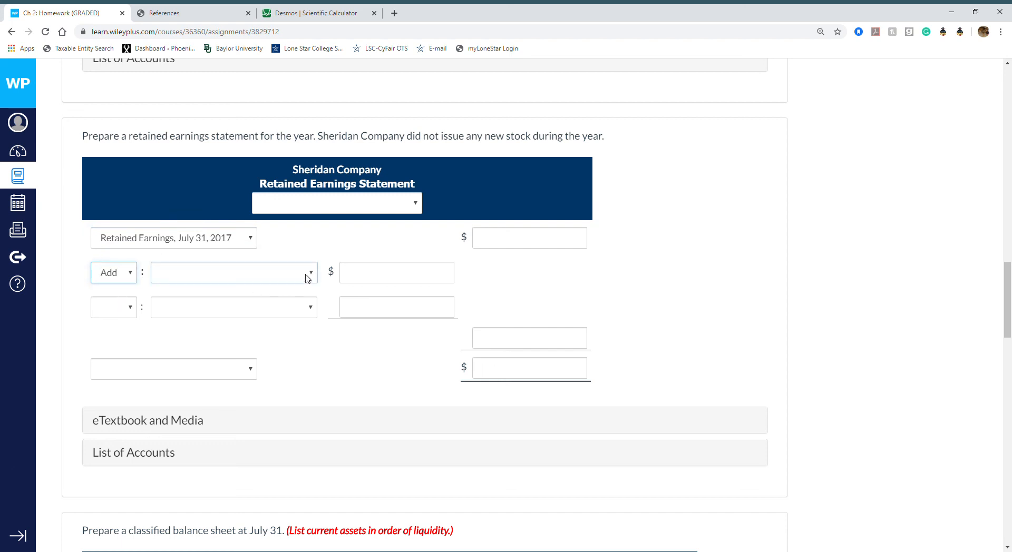
pyautogui.click(243, 349)
pyautogui.click(130, 309)
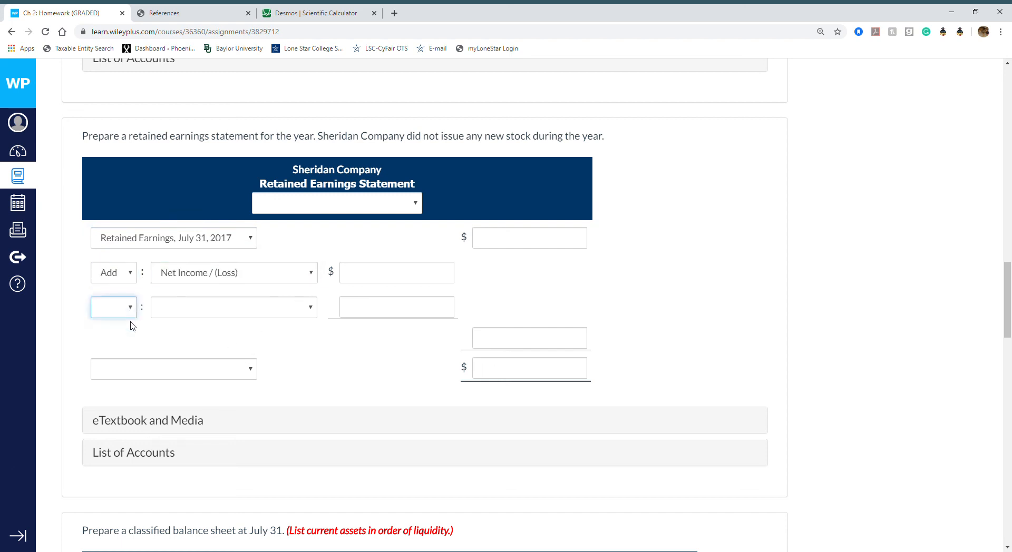
pyautogui.click(139, 368)
pyautogui.click(310, 312)
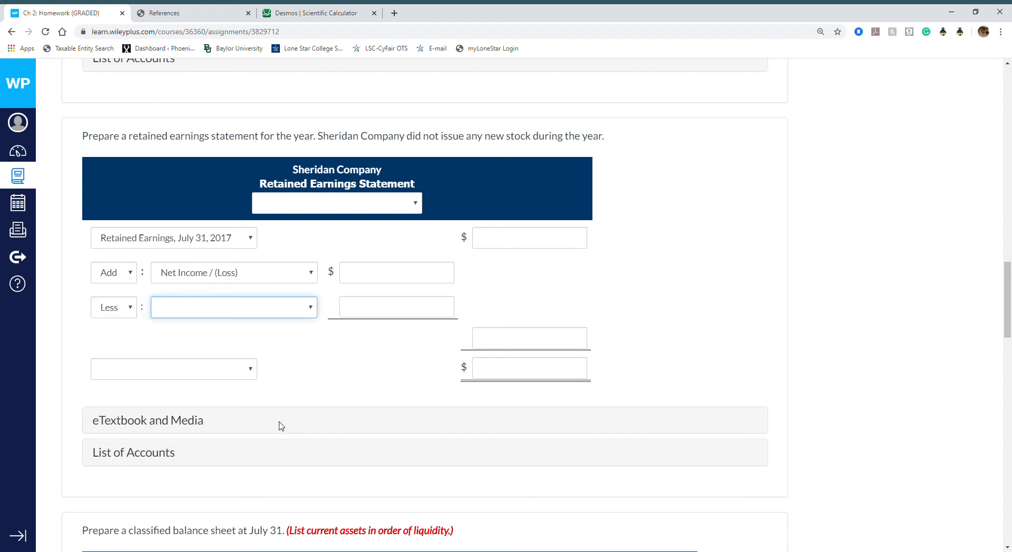
pyautogui.click(278, 353)
pyautogui.click(518, 339)
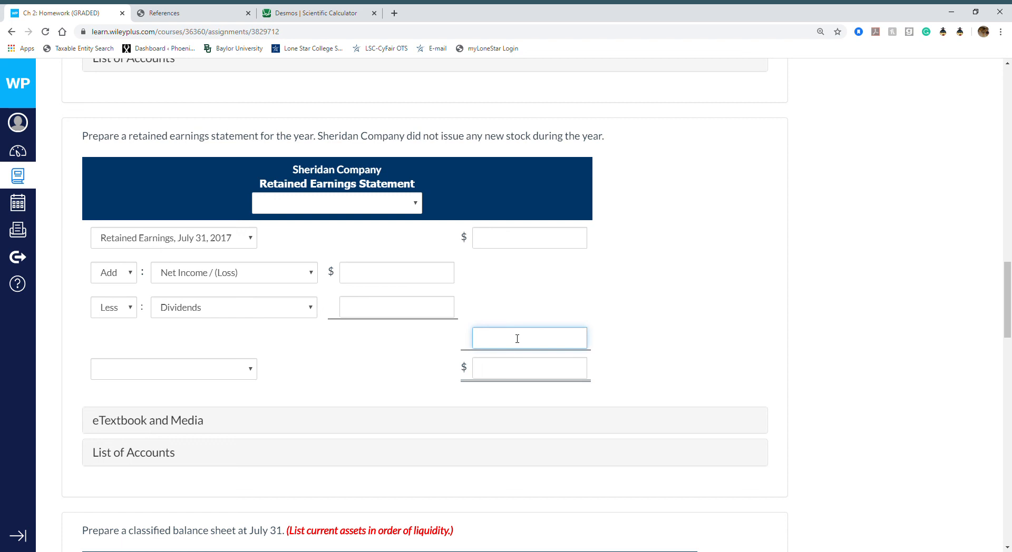
# Step: Choose Retained Earnings, August 1, 2016 for the last line of the retained earnings statement
pyautogui.click(253, 371)
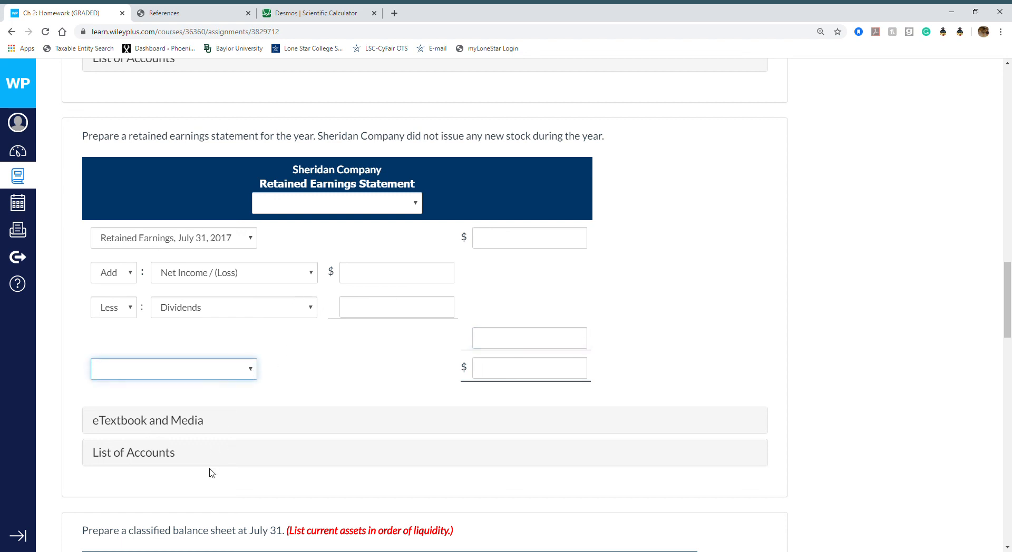
pyautogui.press('Down')
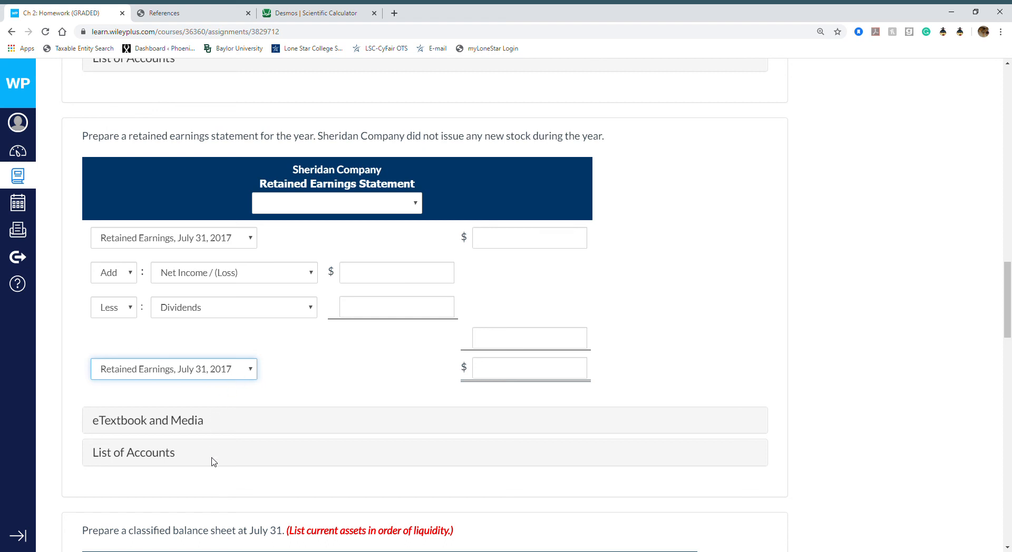
pyautogui.press('Down')
# Step: Set the retained earnings statement's first line to Retained Earnings, August 1, 2016 and its last line to Retained Earnings, July 31, 2017
pyautogui.moveTo(1006, 292); pyautogui.dragTo(1010, 130)
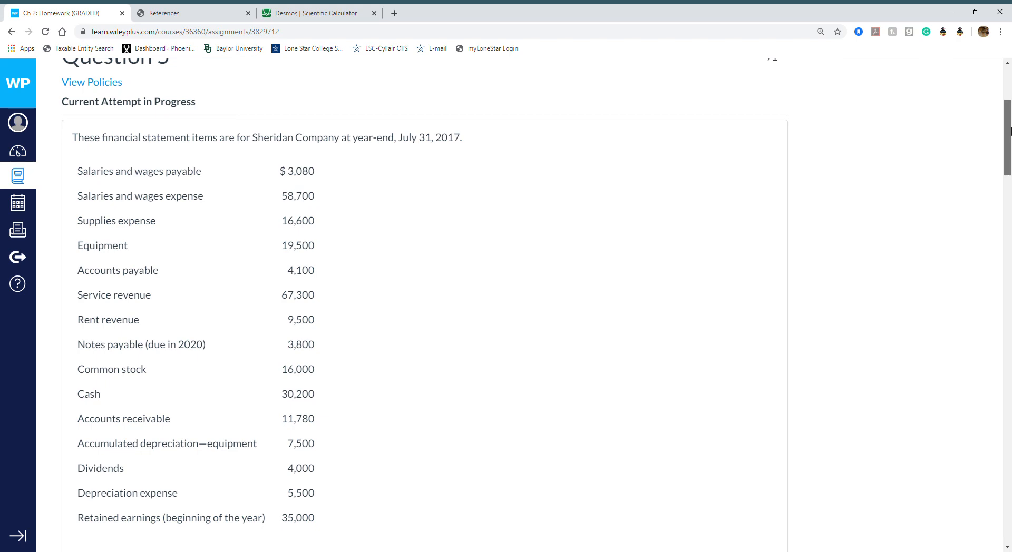
pyautogui.moveTo(1010, 131); pyautogui.dragTo(1000, 288)
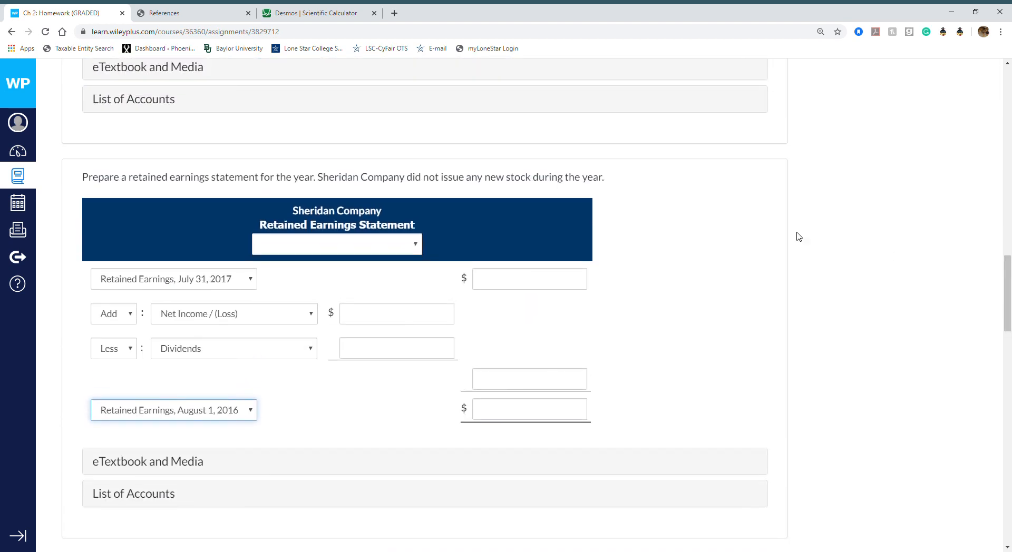
pyautogui.click(248, 281)
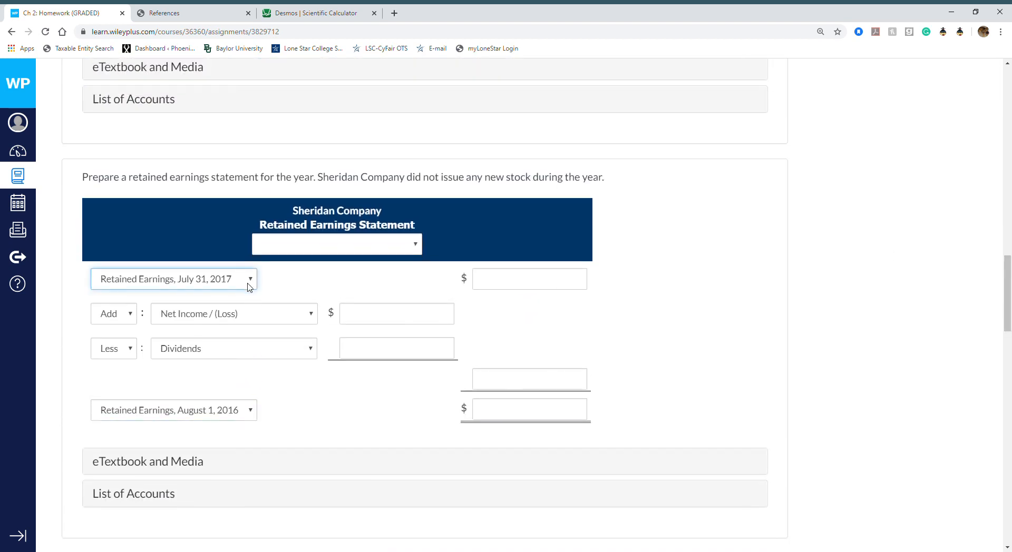
pyautogui.click(221, 371)
pyautogui.click(253, 416)
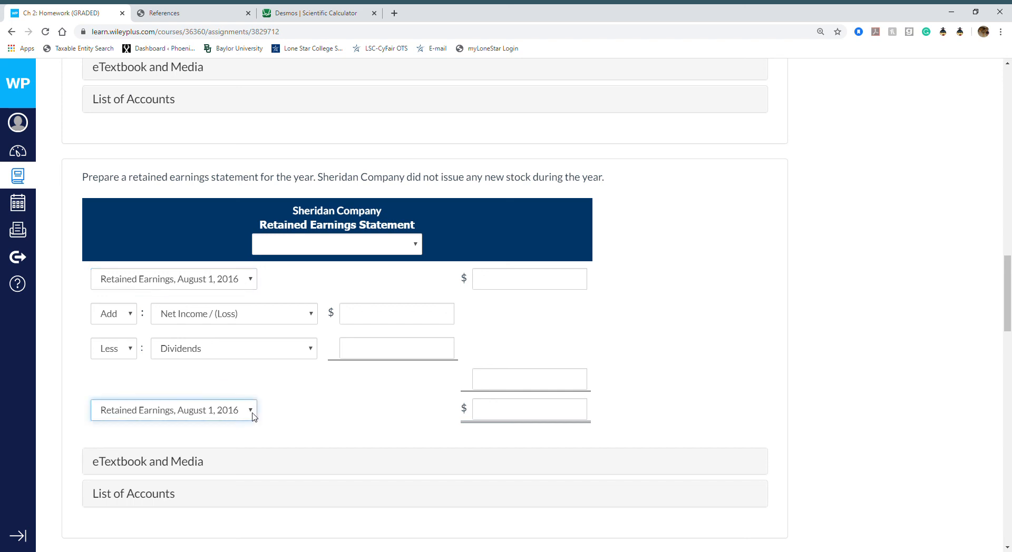
pyautogui.click(248, 347)
# Step: Set the period heading of both the income statement and the retained earnings statement to For the Year Ended July 31, 2017
pyautogui.moveTo(1006, 318); pyautogui.dragTo(1010, 234)
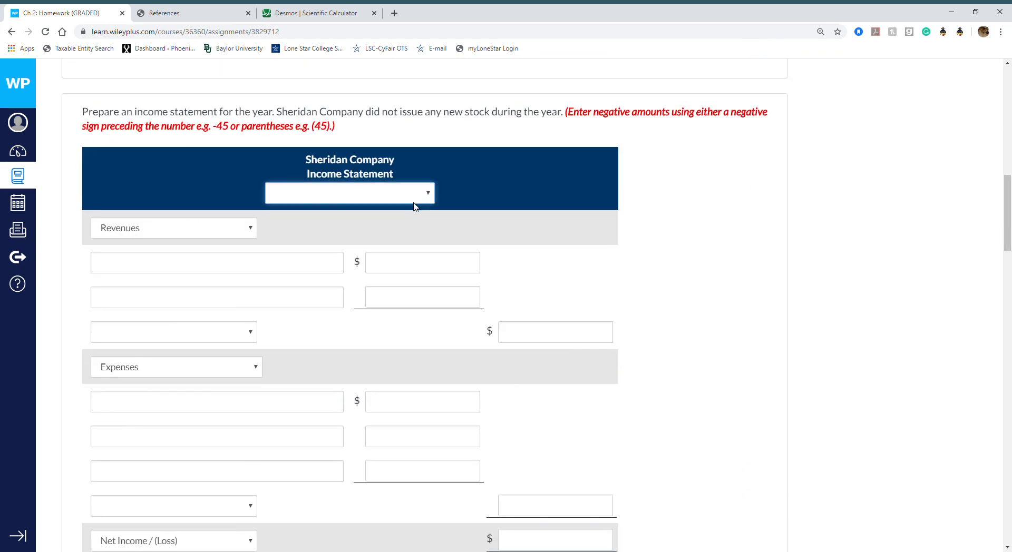
pyautogui.click(393, 240)
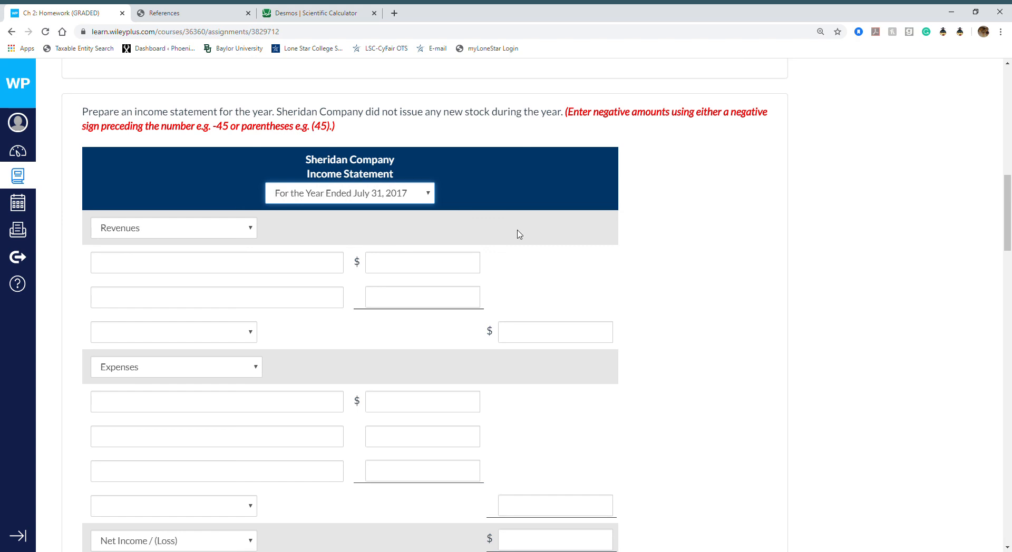
pyautogui.moveTo(1010, 176); pyautogui.dragTo(1002, 280)
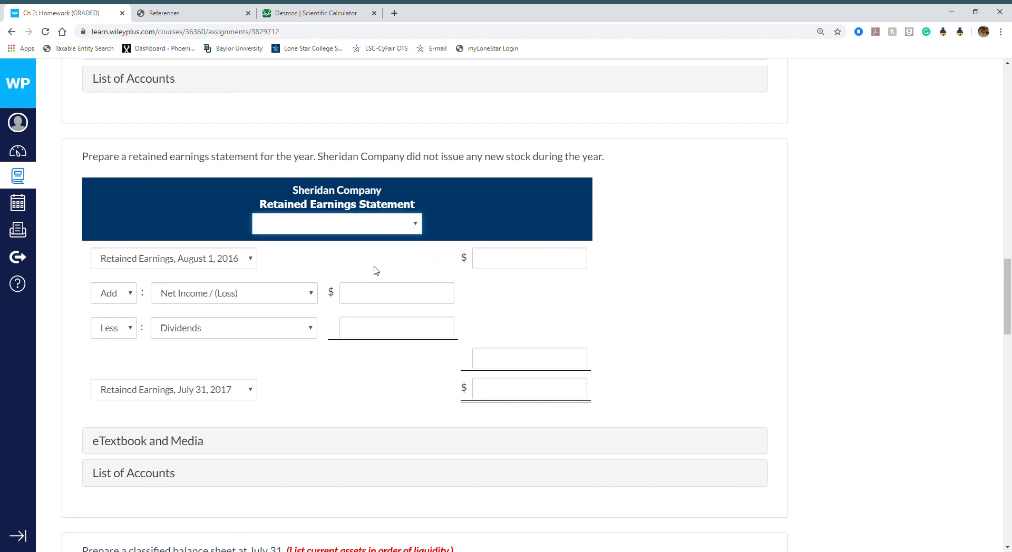
pyautogui.press('Down')
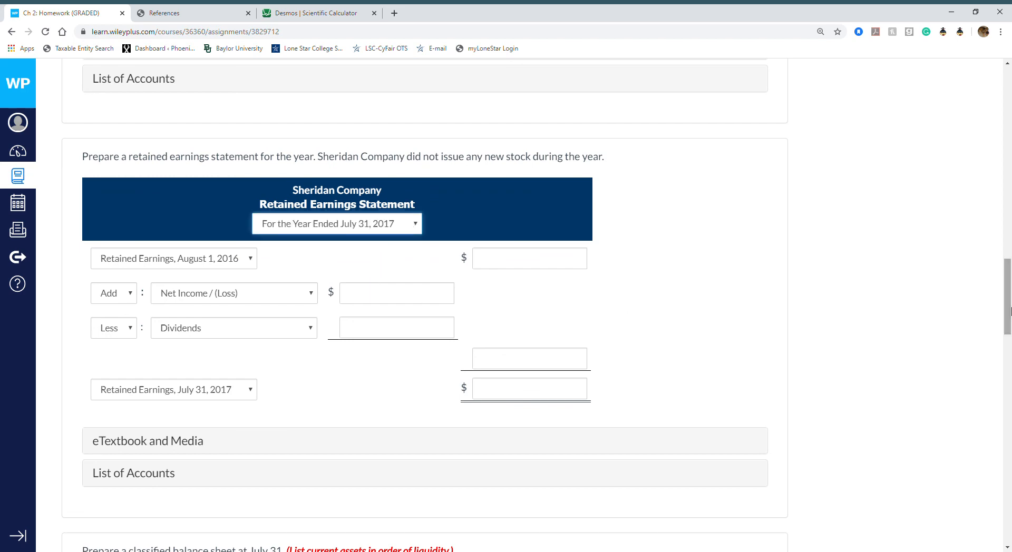
# Step: Label the balance sheet's asset section with Current Assets, Property, Plant and Equipment, a Less line and Total Assets
pyautogui.moveTo(1009, 311); pyautogui.dragTo(995, 388)
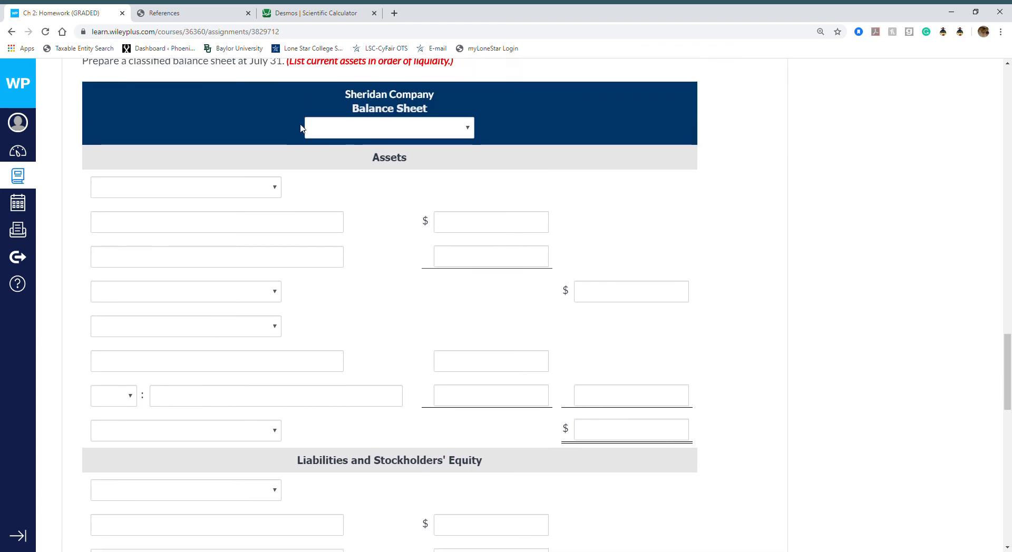
pyautogui.click(278, 189)
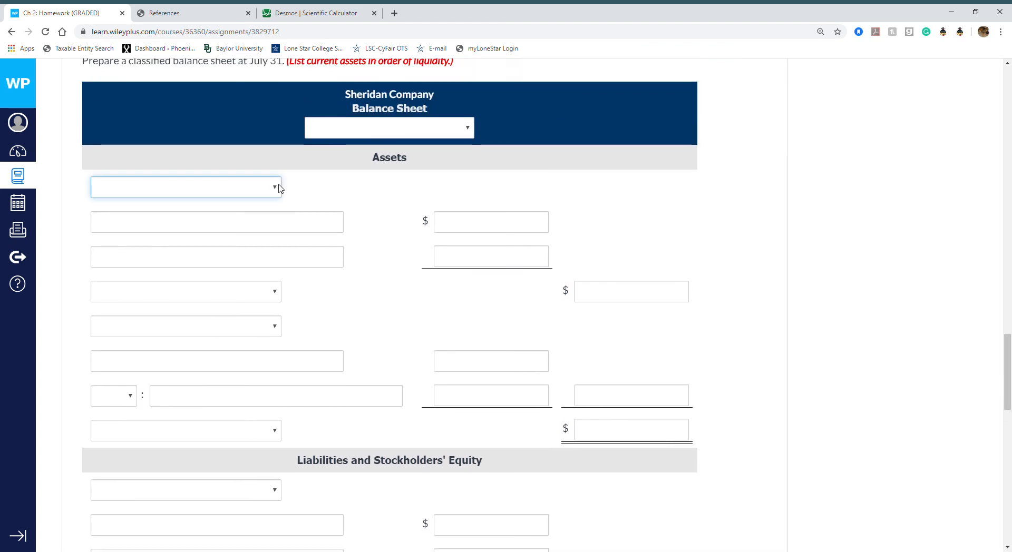
pyautogui.click(243, 235)
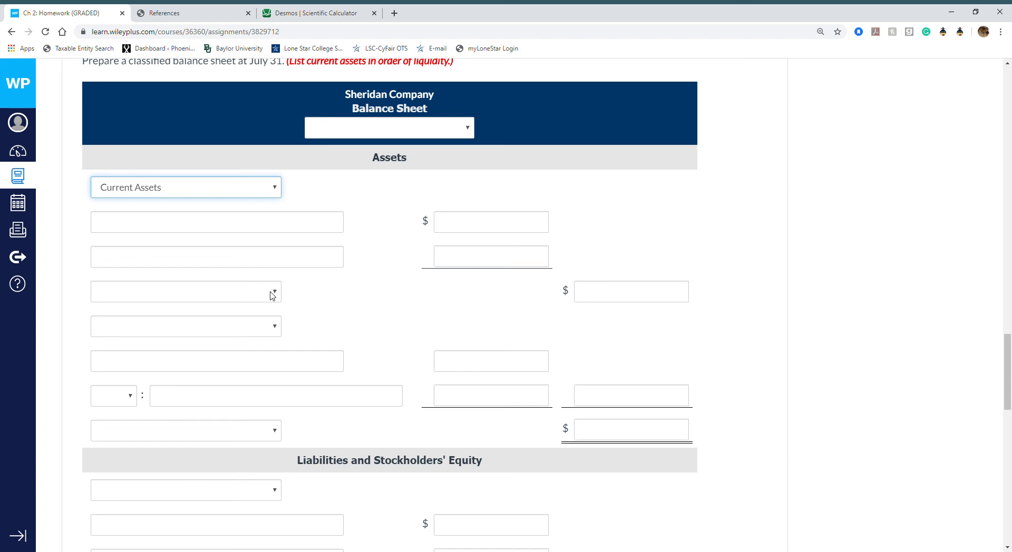
pyautogui.click(274, 329)
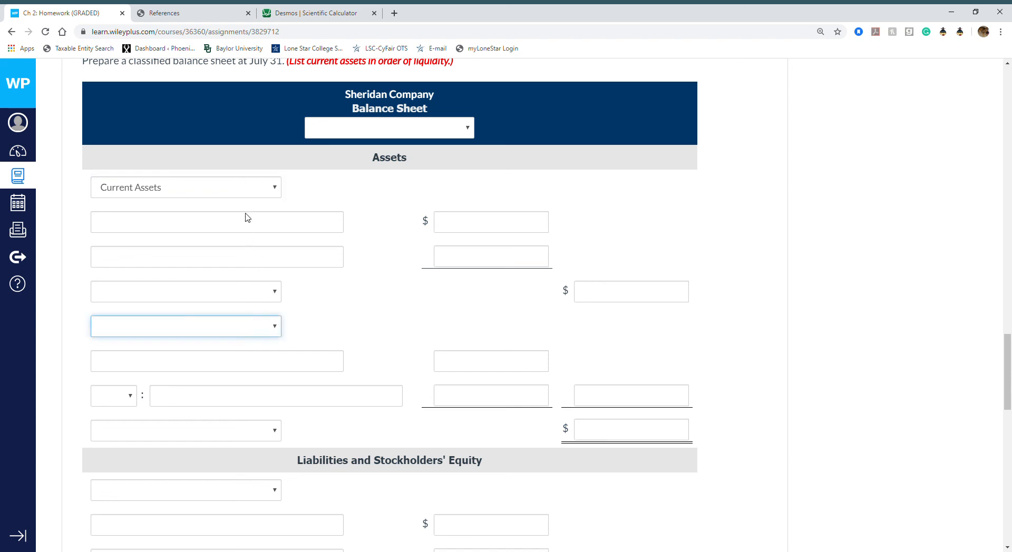
pyautogui.press('p')
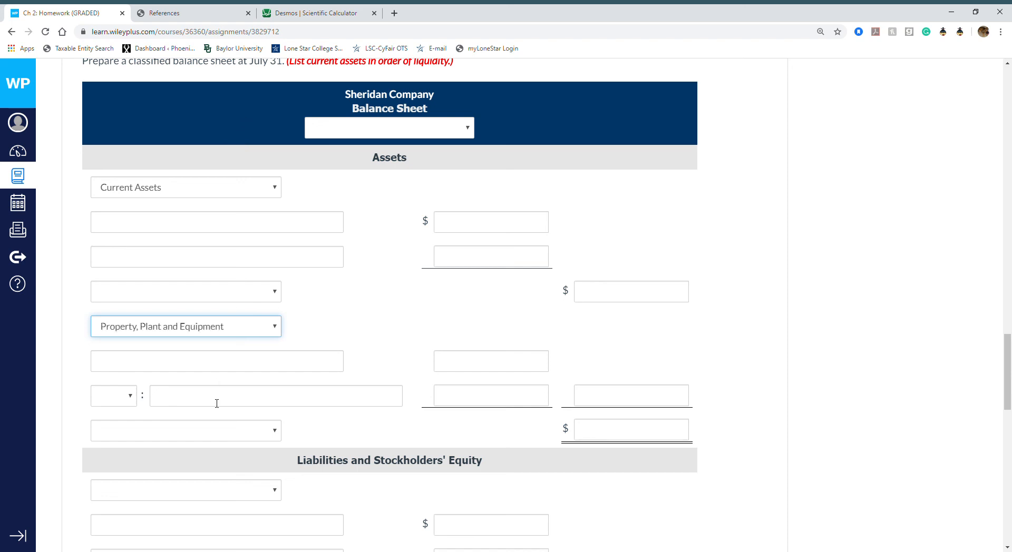
pyautogui.click(131, 396)
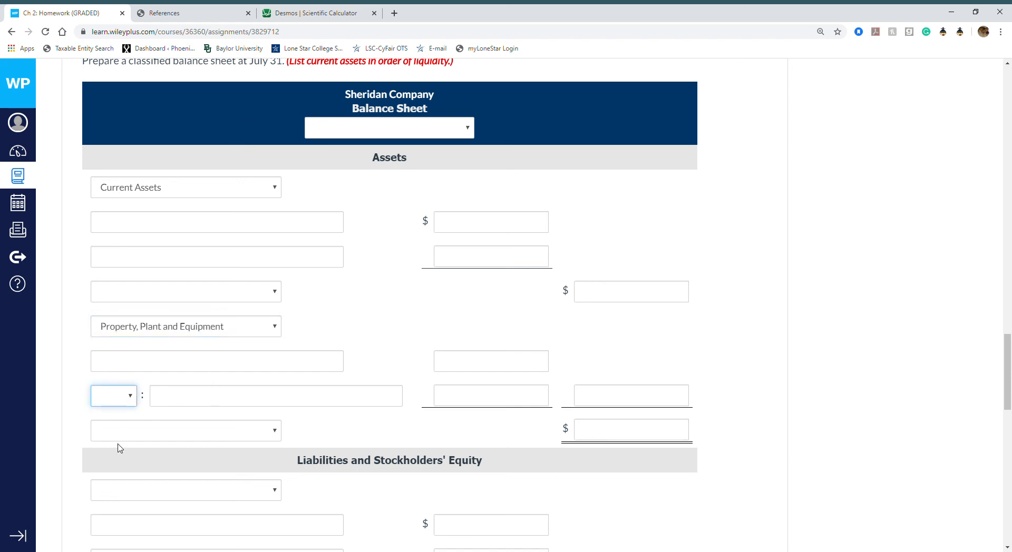
pyautogui.press('l')
pyautogui.click(278, 431)
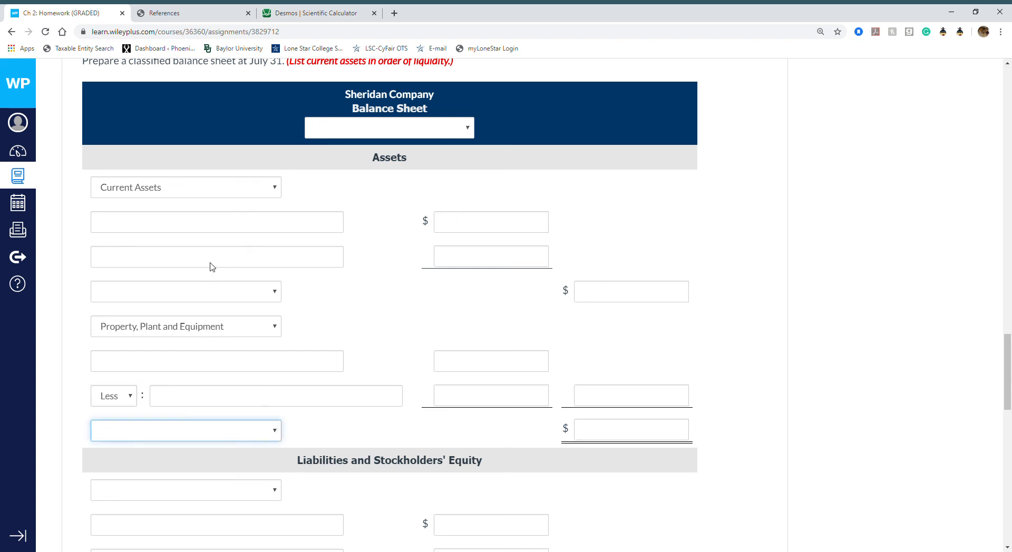
pyautogui.press('t')
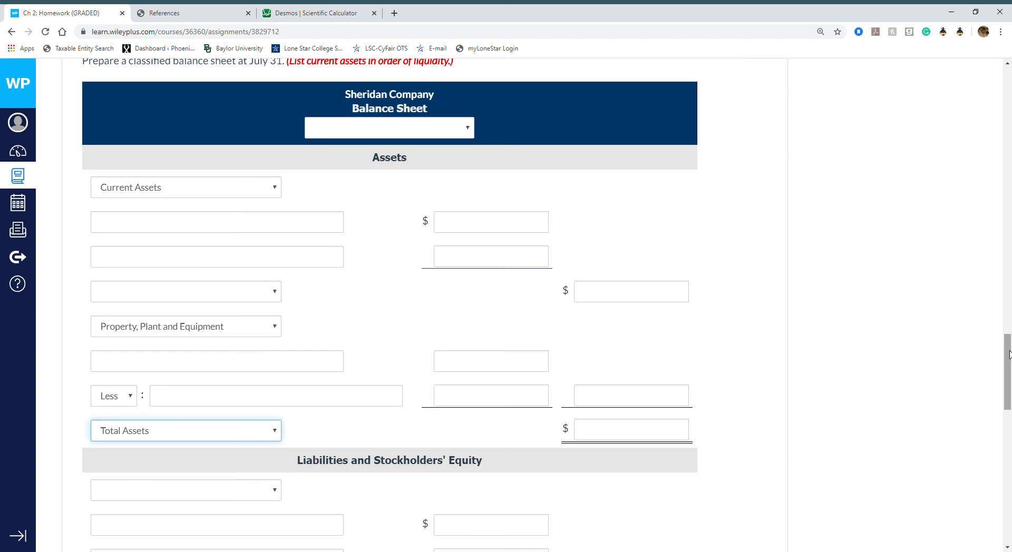
# Step: Label the balance sheet's liabilities section with Current Liabilities, Long-term Liabilities and Total Liabilities
pyautogui.moveTo(1008, 354); pyautogui.dragTo(1005, 411)
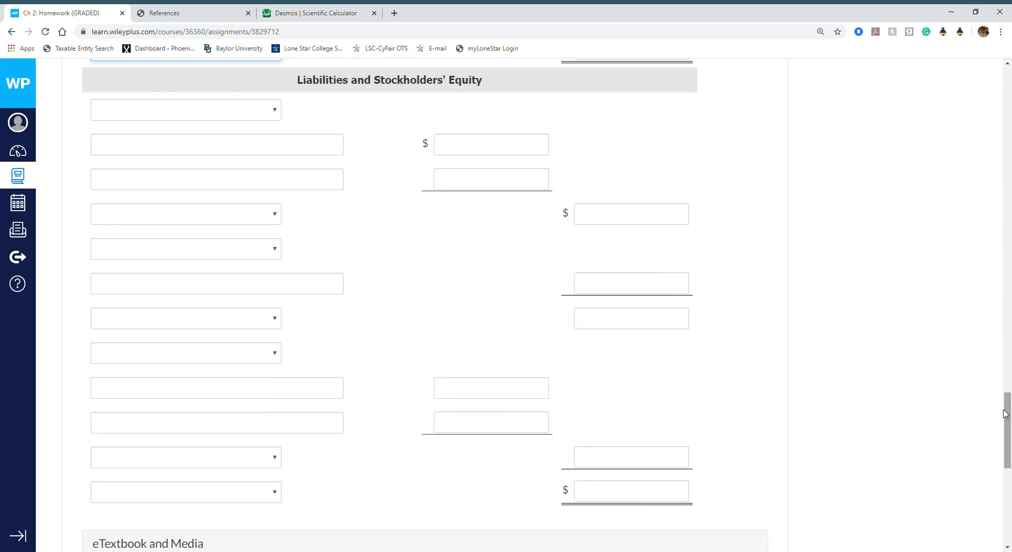
pyautogui.click(278, 112)
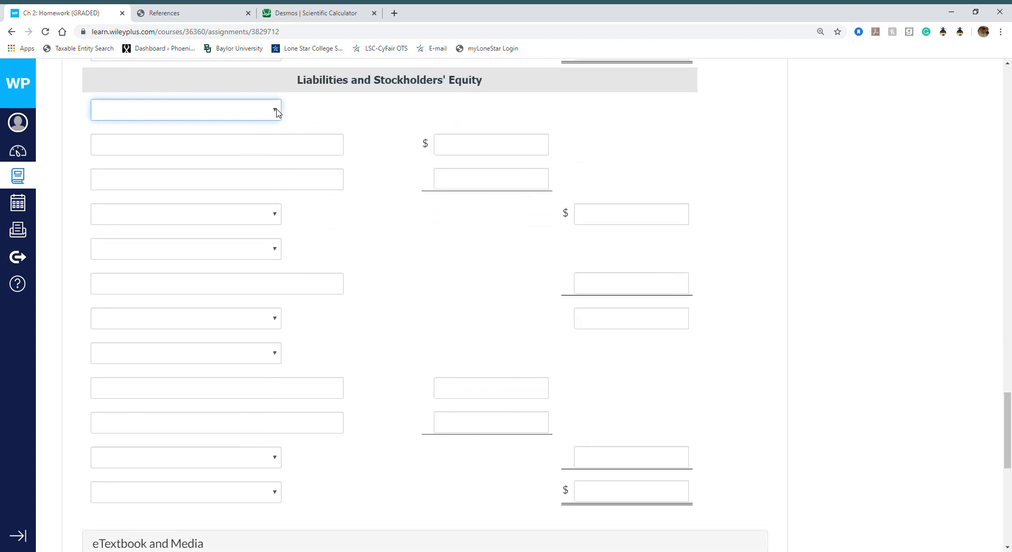
pyautogui.click(239, 161)
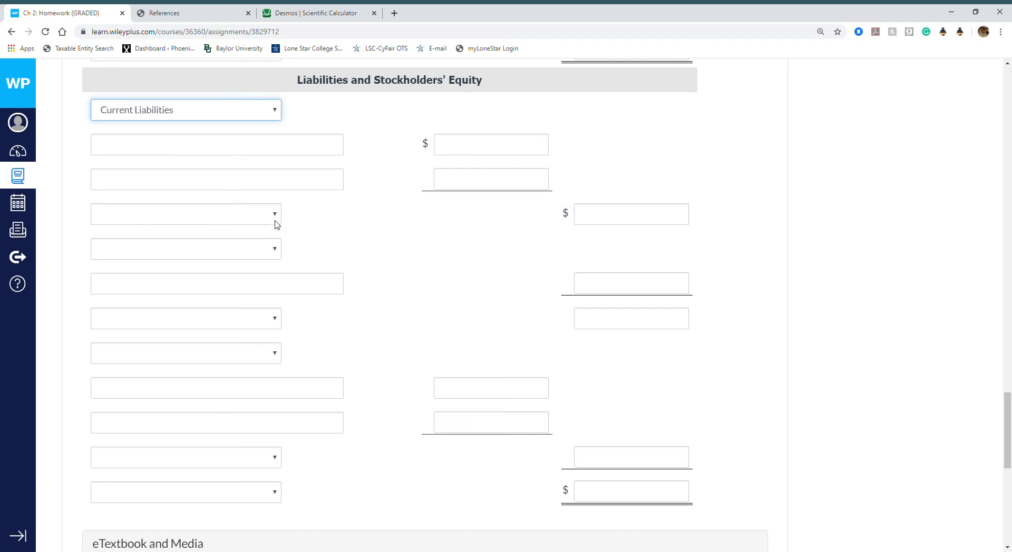
pyautogui.click(274, 249)
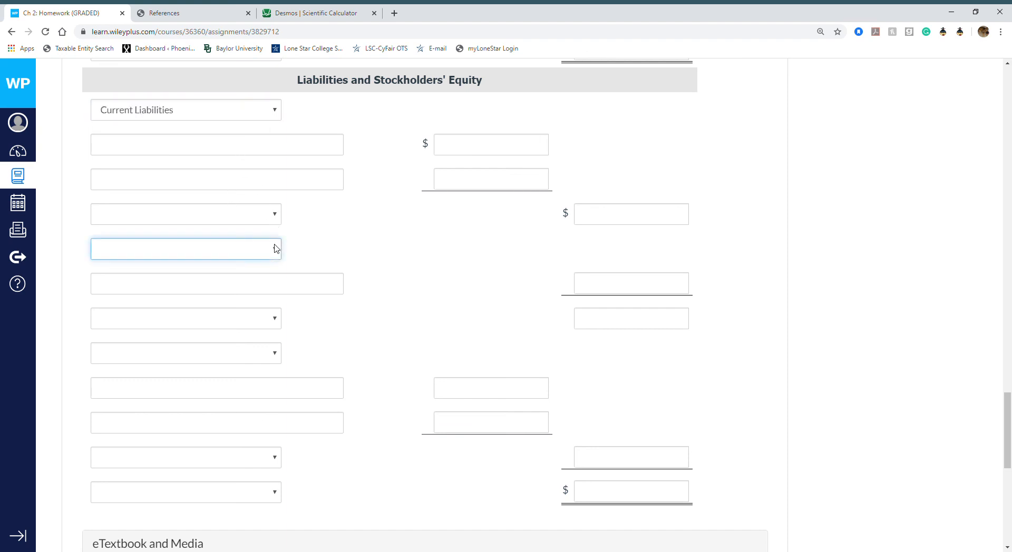
pyautogui.click(226, 352)
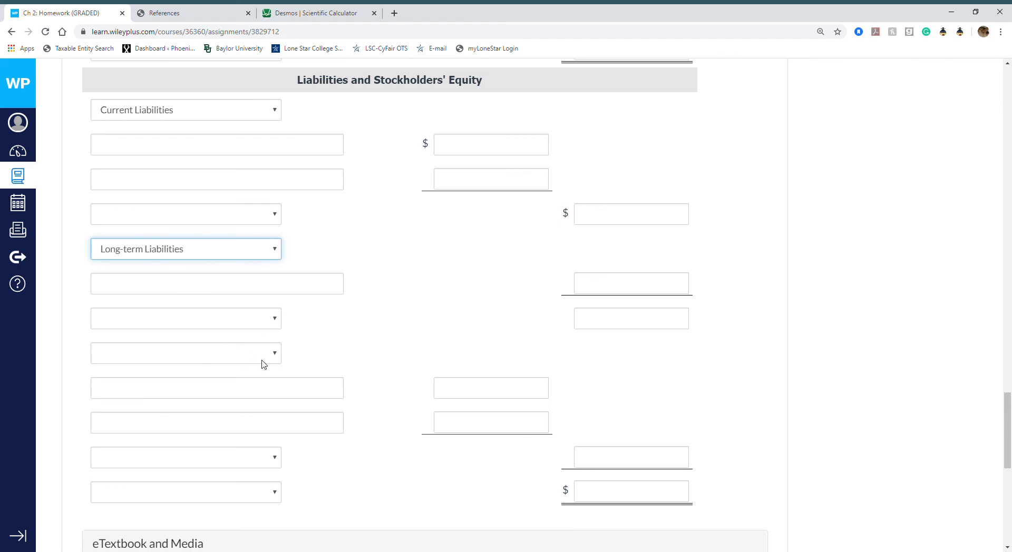
pyautogui.click(274, 322)
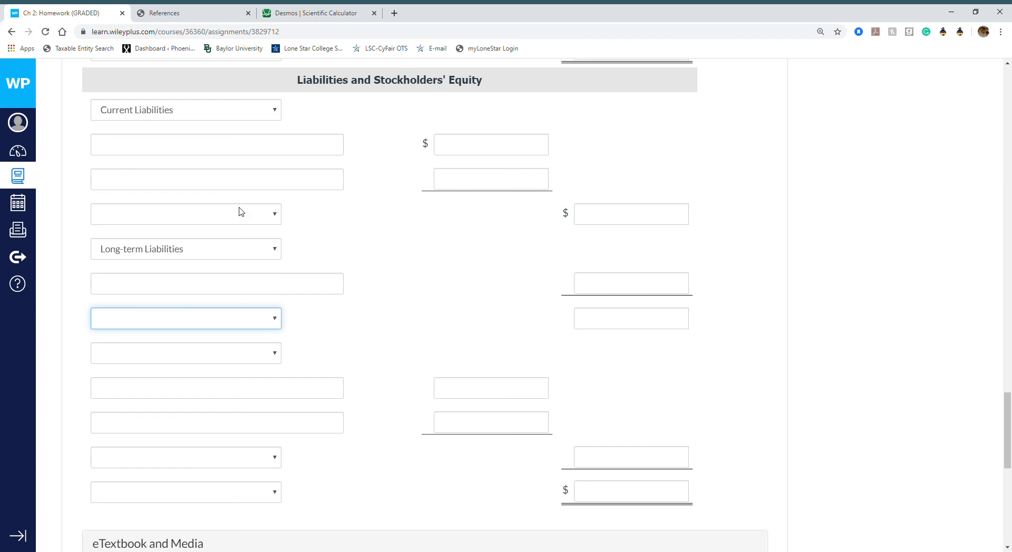
pyautogui.press('t')
# Step: Label the equity section with Stockholders' Equity, Total Stockholders' Equity and Total Liabilities and Stockholders' Equity
pyautogui.click(275, 355)
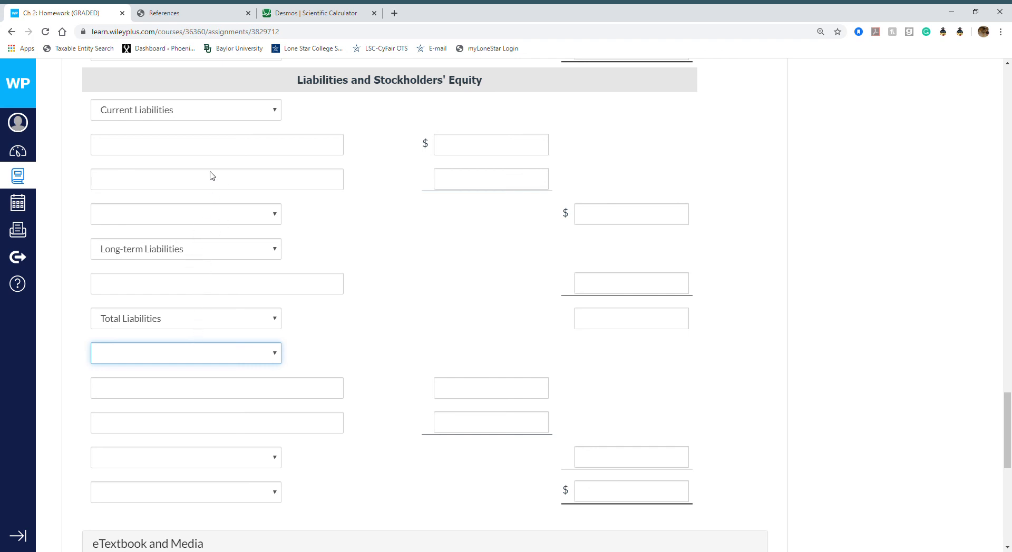
pyautogui.press('s')
pyautogui.click(255, 455)
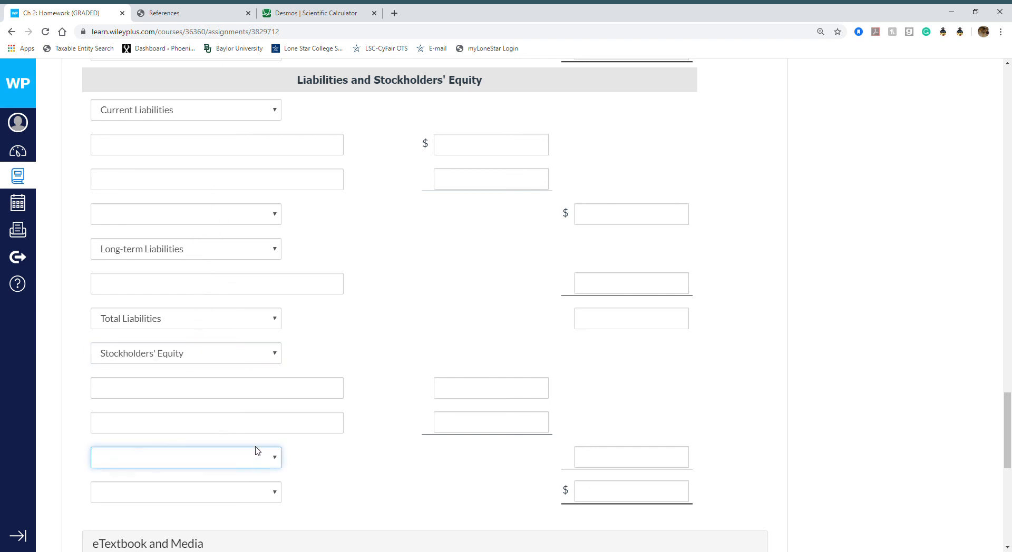
pyautogui.press('t')
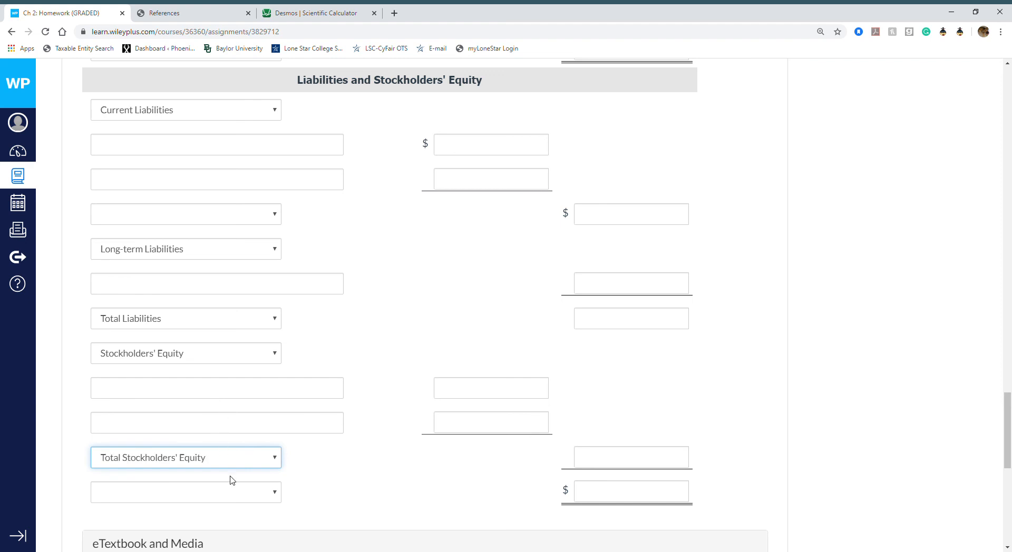
pyautogui.click(253, 492)
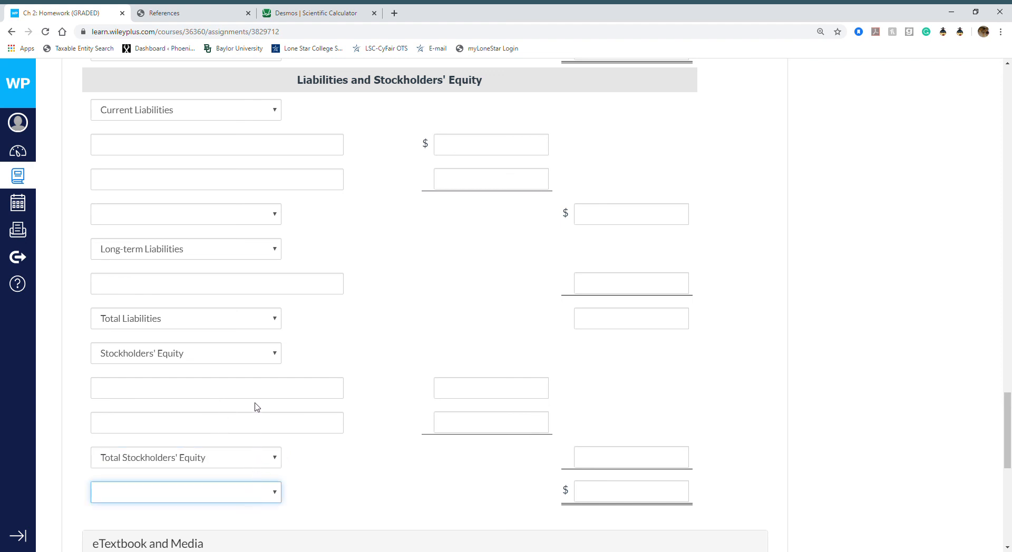
pyautogui.press('t')
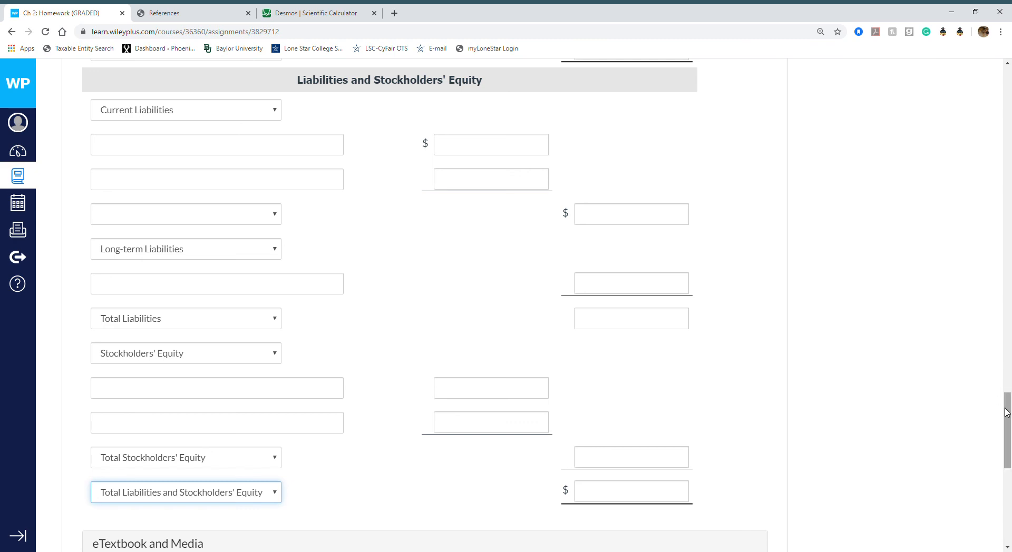
# Step: Review Sheridan Company's financial statement items against the balance sheet layout and the current ratio and debt to assets ratio requirements
pyautogui.moveTo(1007, 413); pyautogui.dragTo(992, 121)
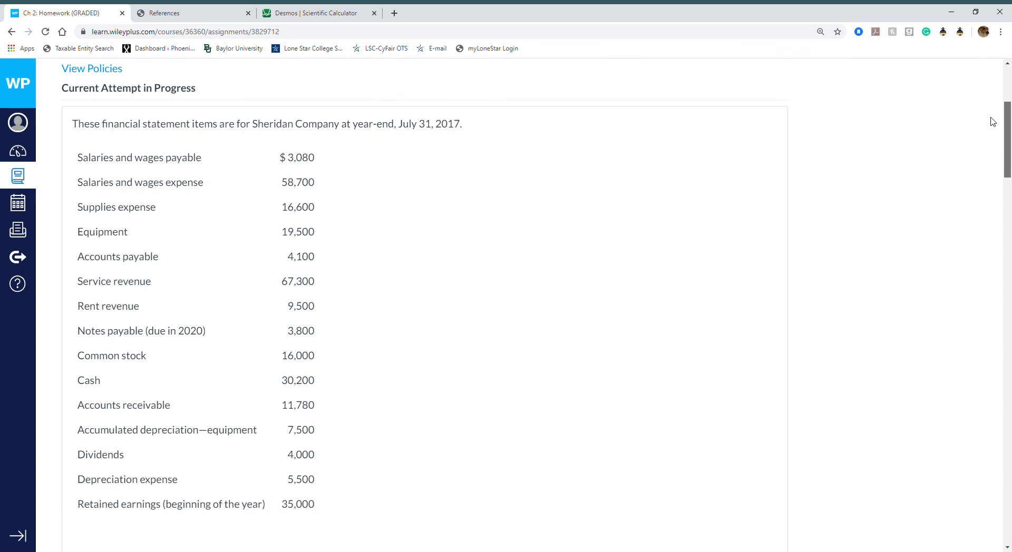
pyautogui.moveTo(993, 122); pyautogui.dragTo(968, 460)
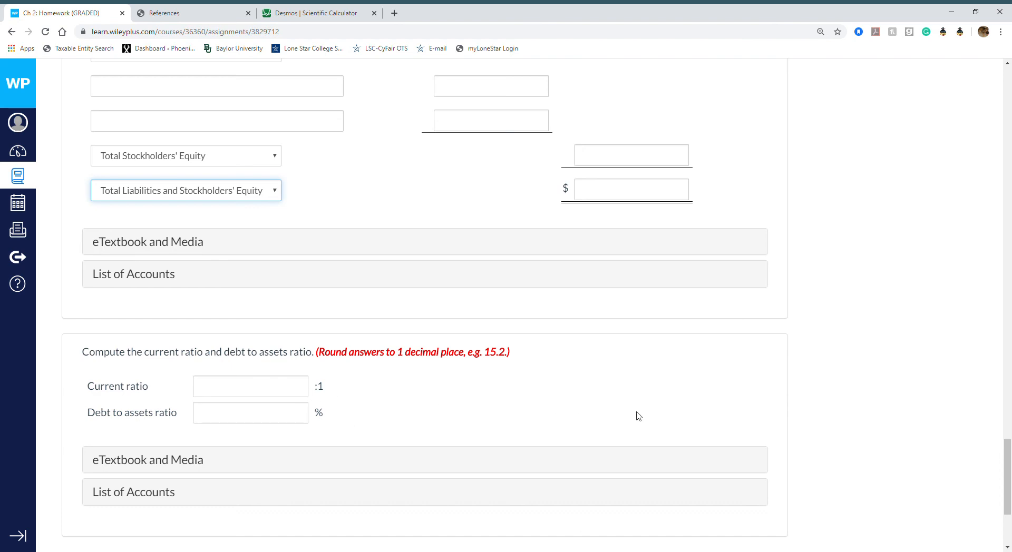
pyautogui.moveTo(1009, 438); pyautogui.dragTo(1010, 350)
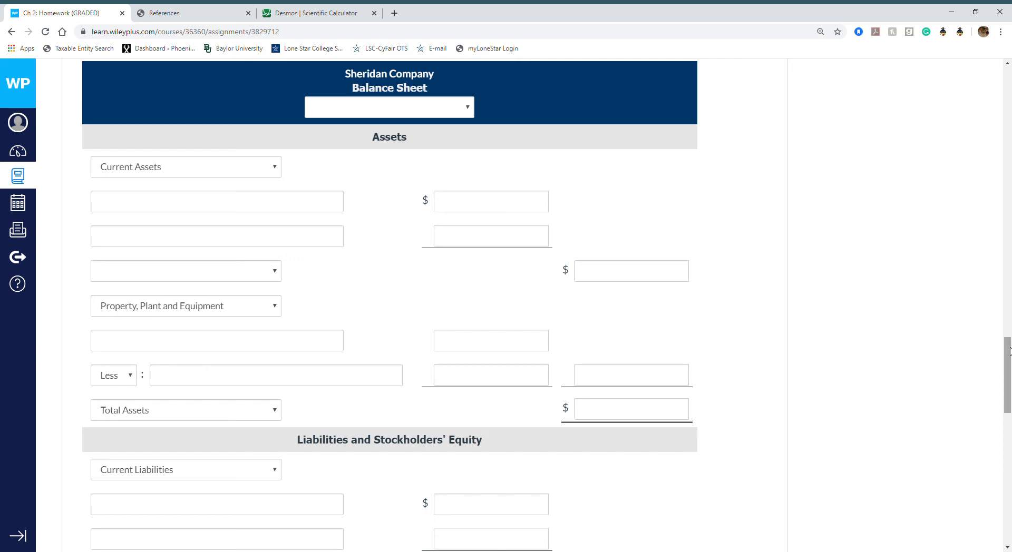
pyautogui.moveTo(1008, 350); pyautogui.dragTo(1007, 103)
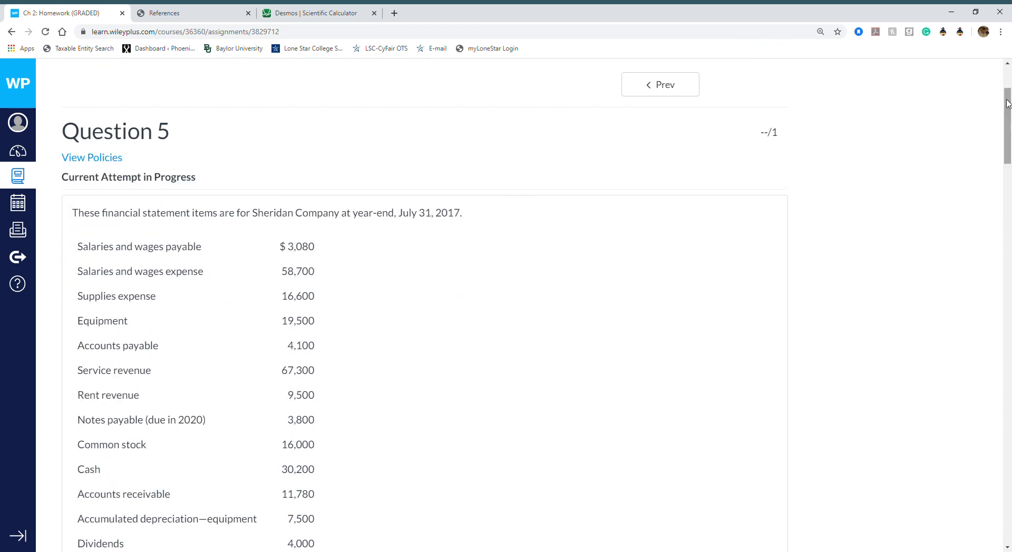